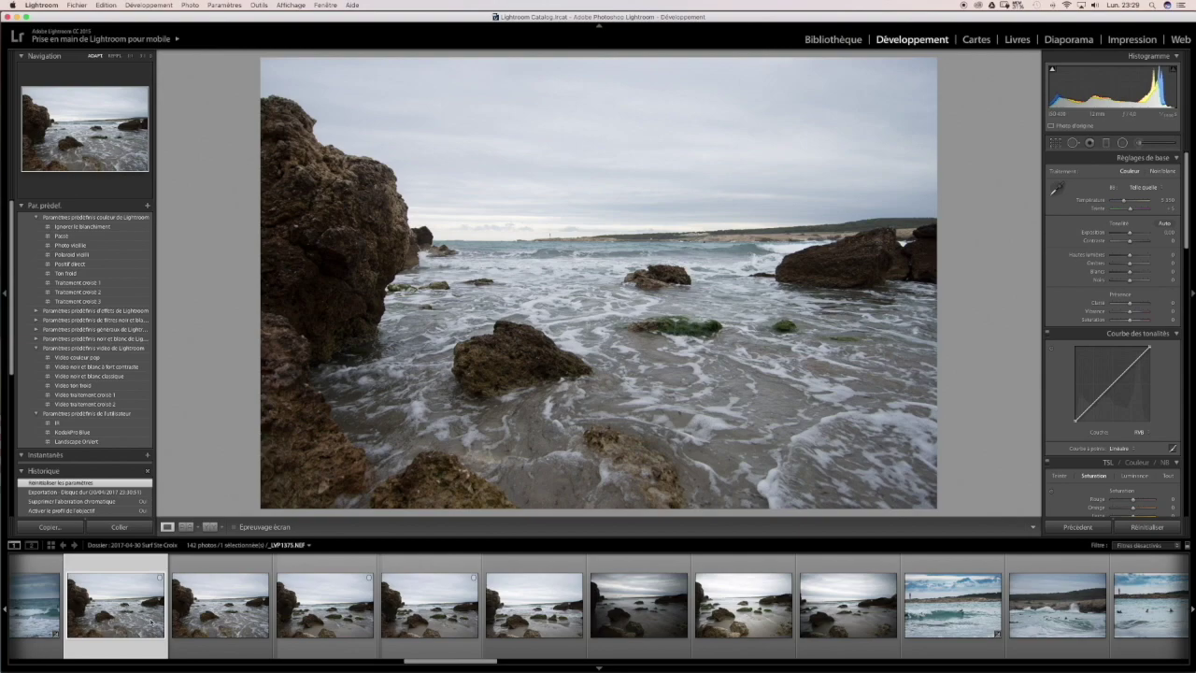
# Step: Review the rocky-shore series one photo at a time, from _LVP1376.NEF through _LVP1383.NEF
pyautogui.click(216, 617)
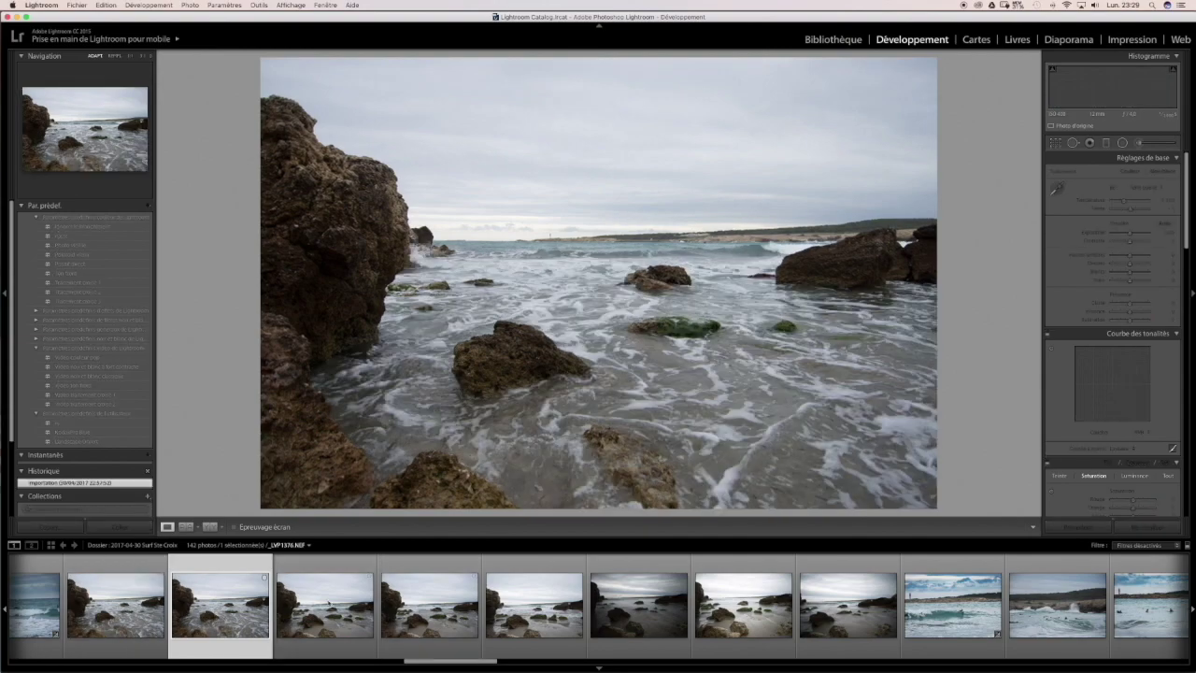
pyautogui.click(306, 605)
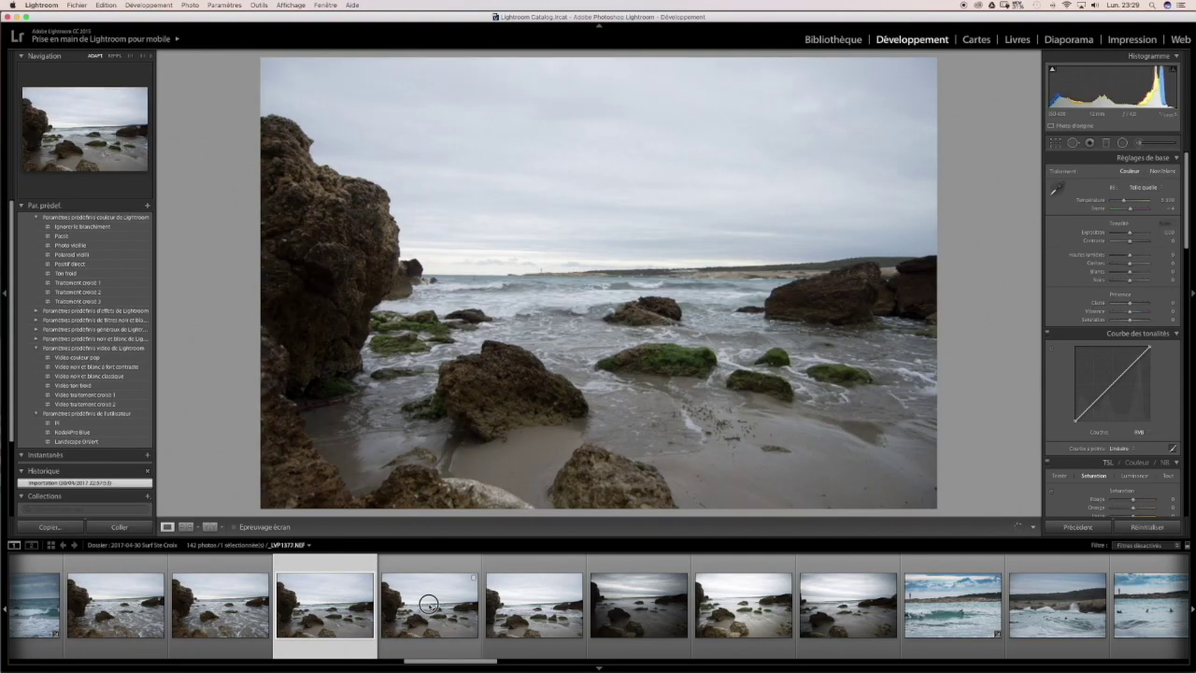
pyautogui.click(430, 604)
pyautogui.click(532, 605)
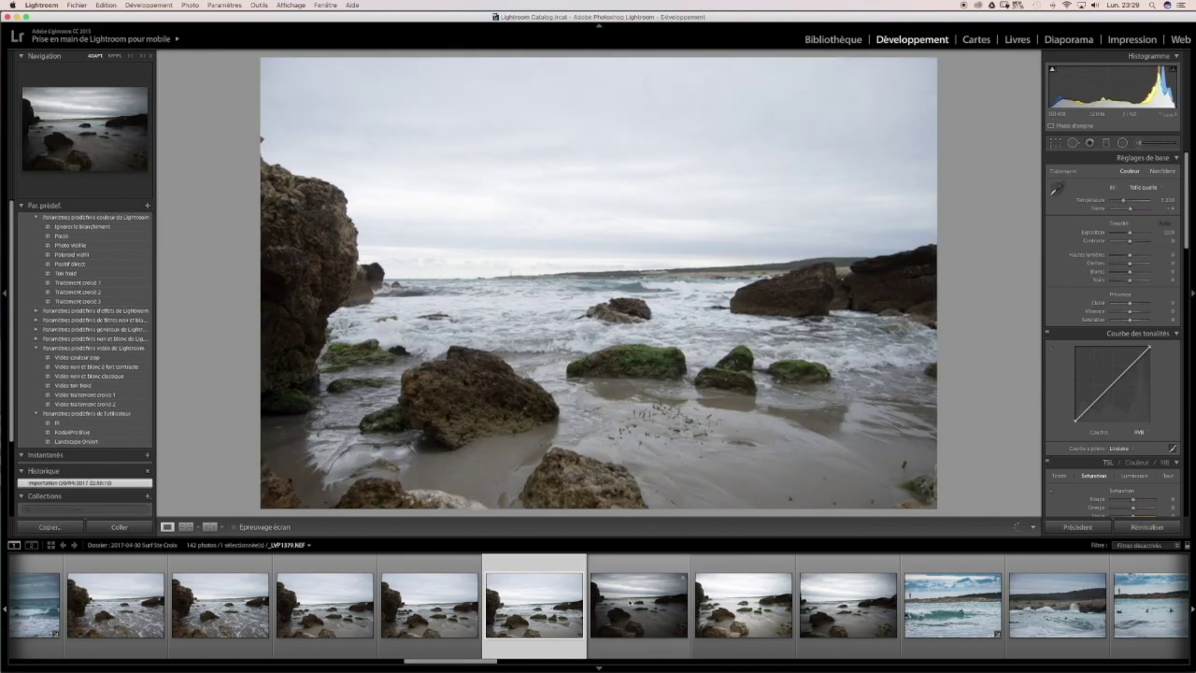
pyautogui.click(645, 605)
pyautogui.click(730, 603)
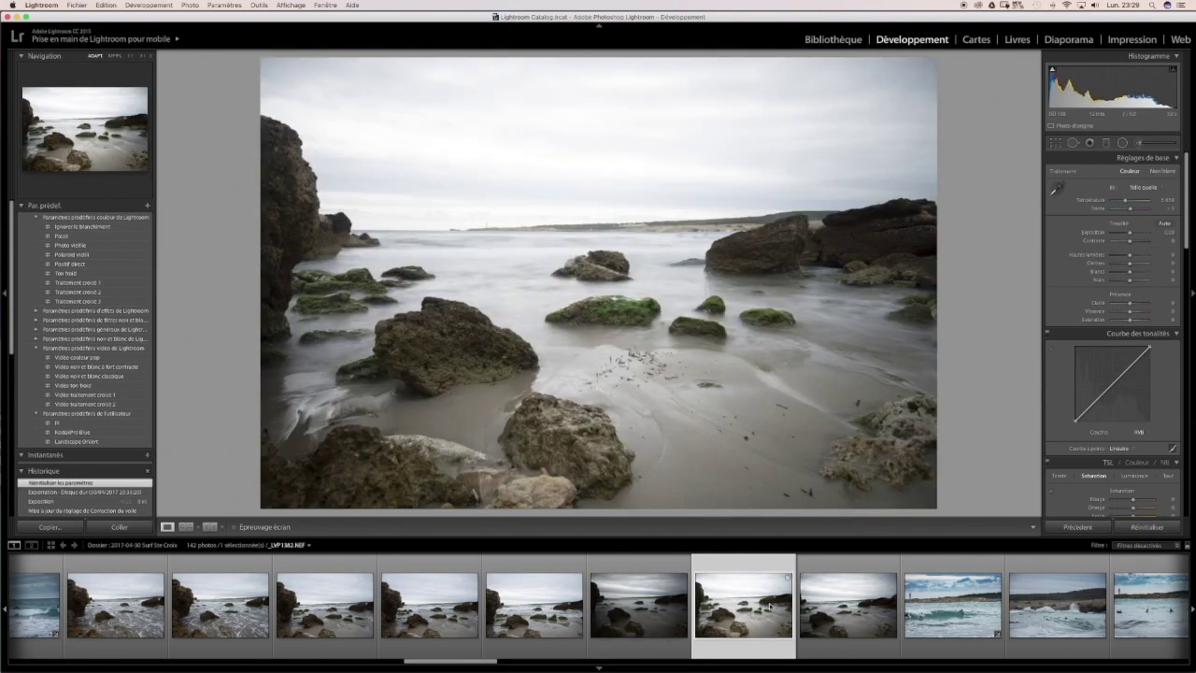
pyautogui.click(828, 609)
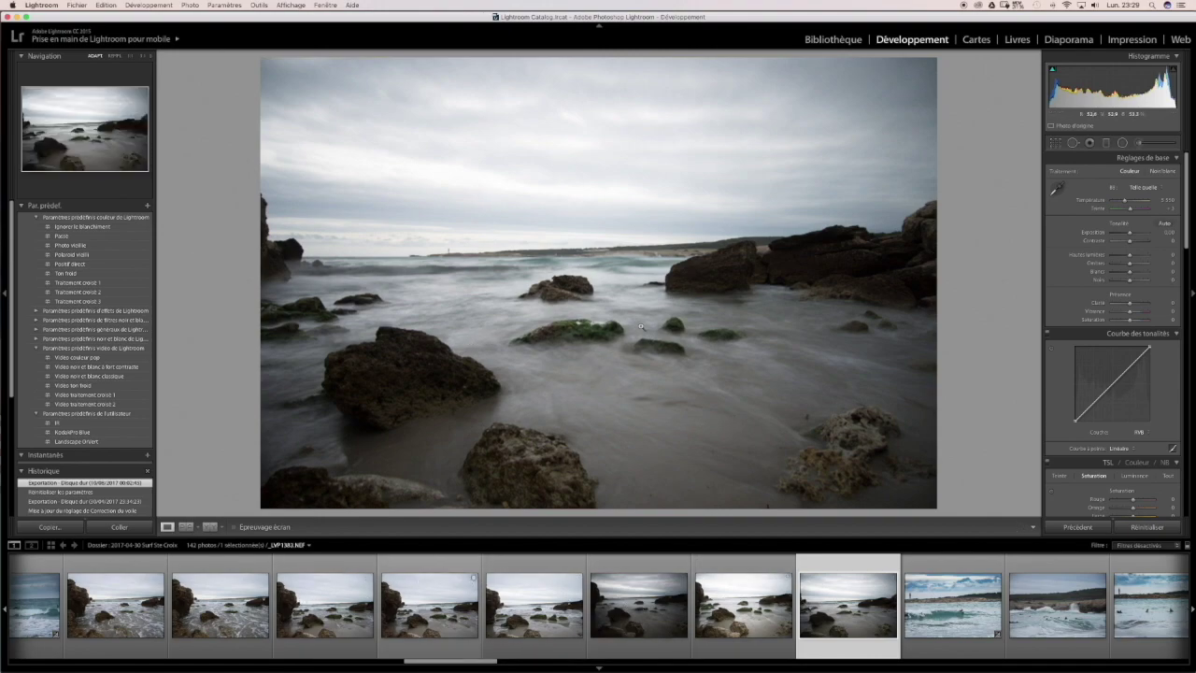
# Step: Compare the unblurred-water shots _LVP1376.NEF to _LVP1379.NEF and examine the breaking waves of _LVP1379.NEF up close
pyautogui.click(235, 615)
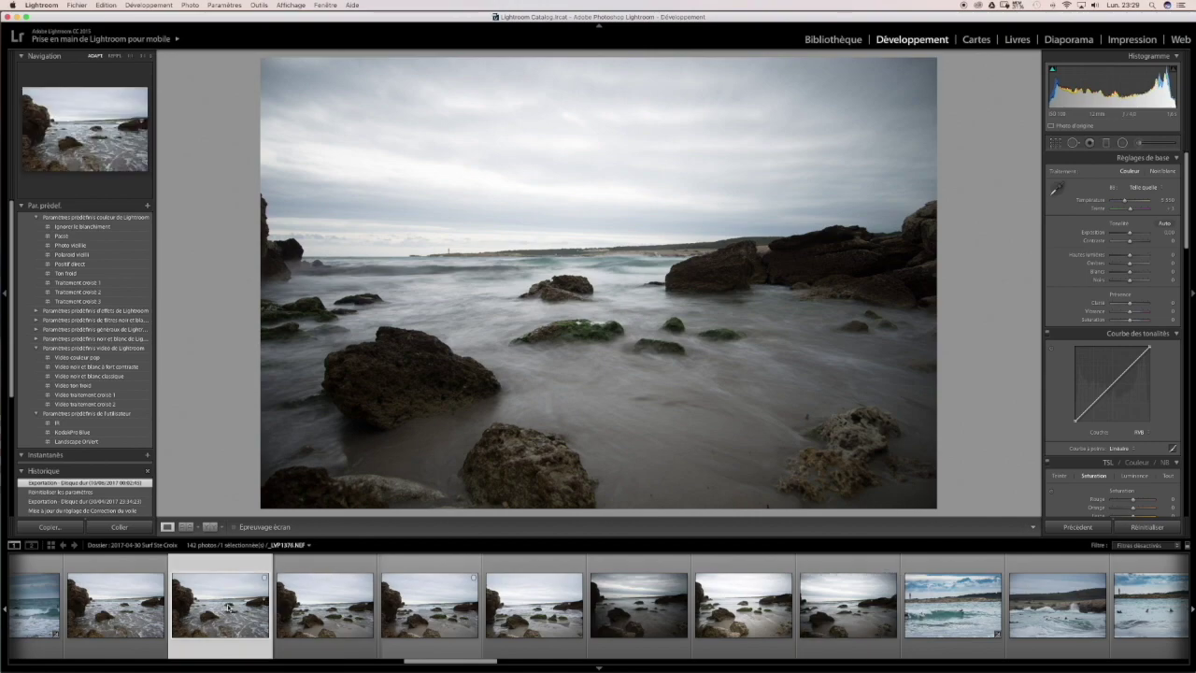
pyautogui.click(430, 612)
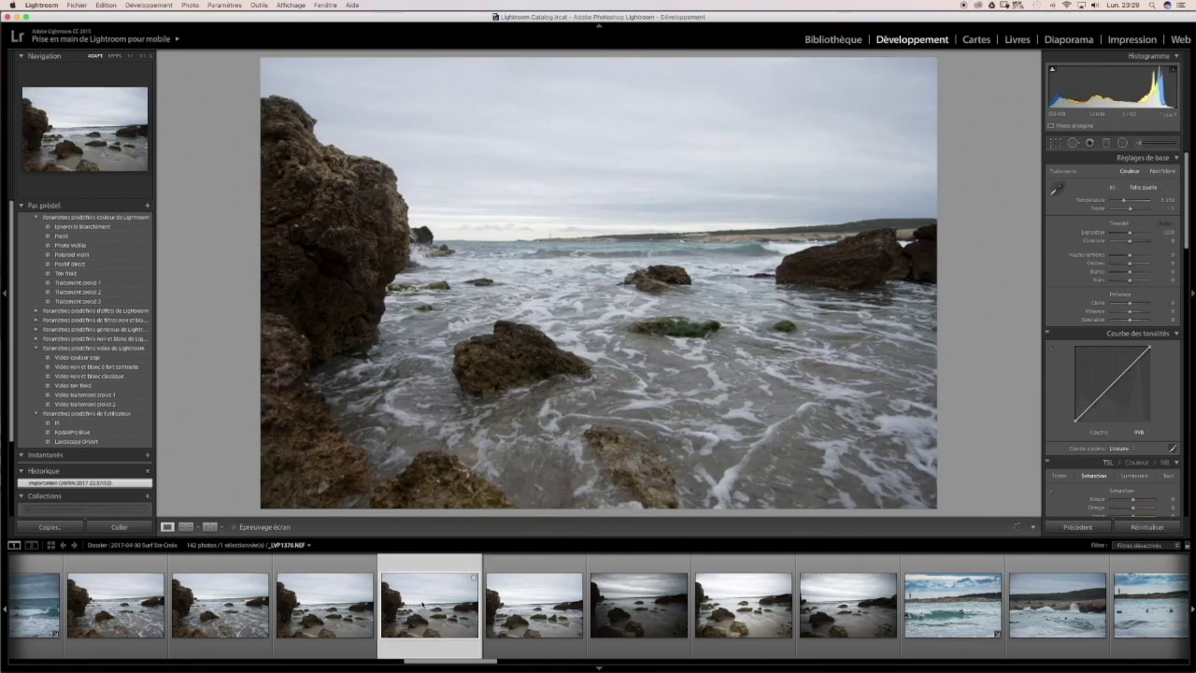
pyautogui.click(221, 605)
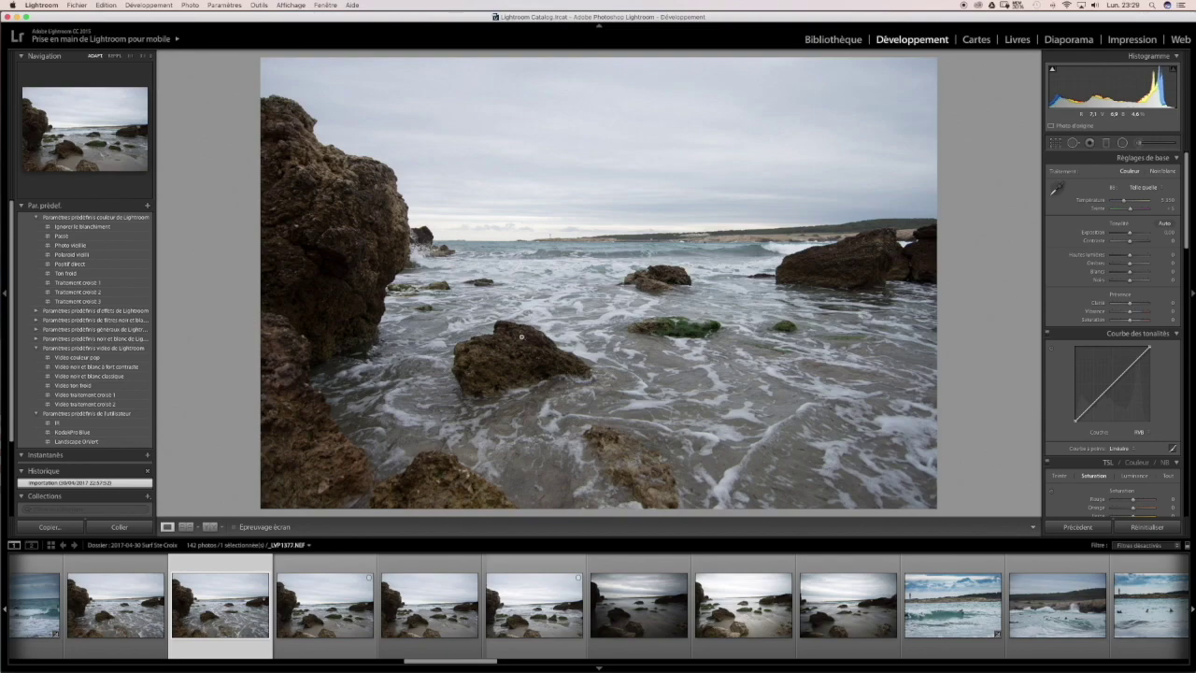
pyautogui.click(354, 610)
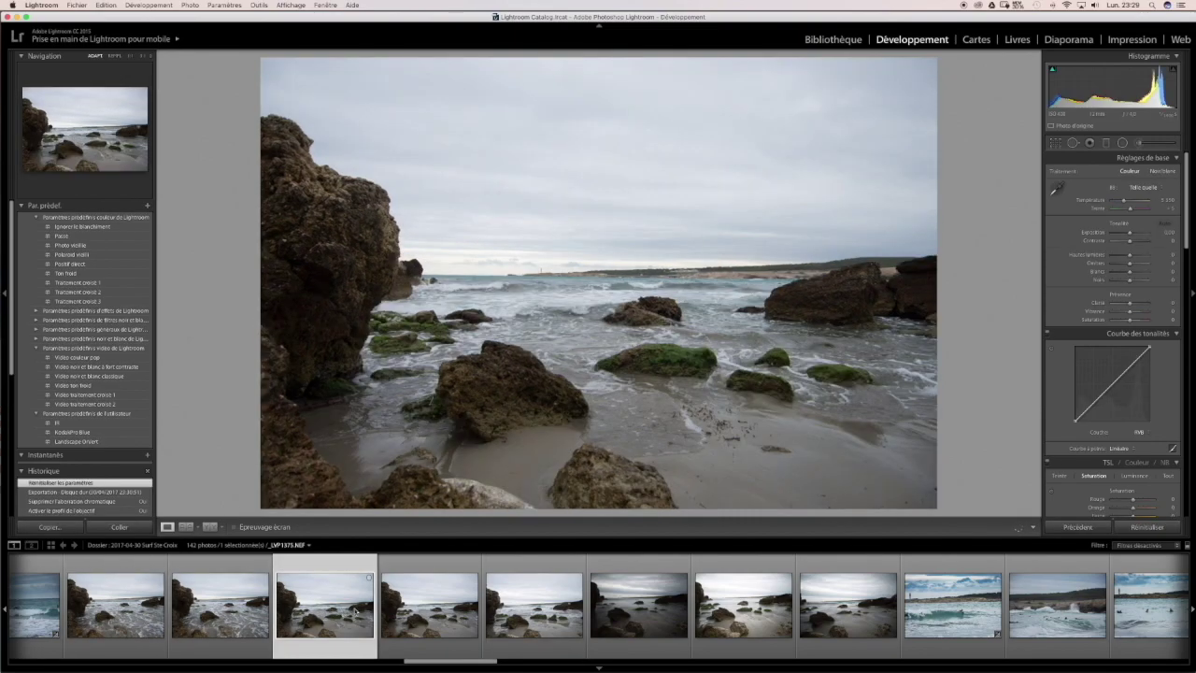
pyautogui.click(422, 603)
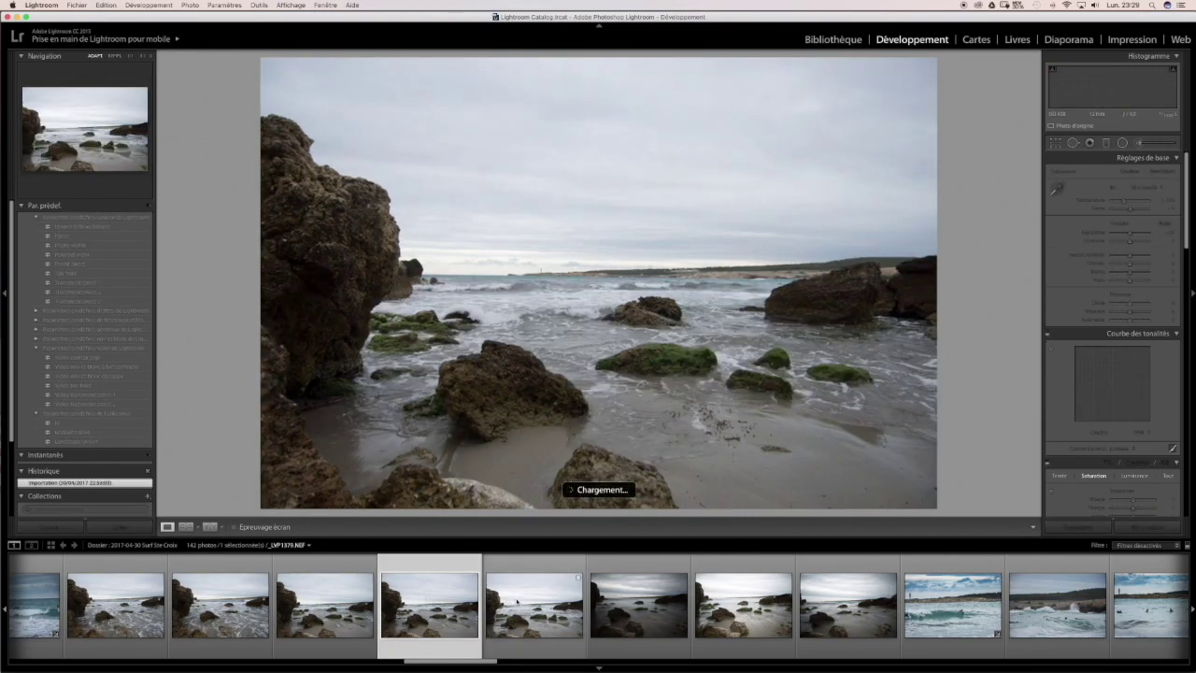
pyautogui.click(522, 601)
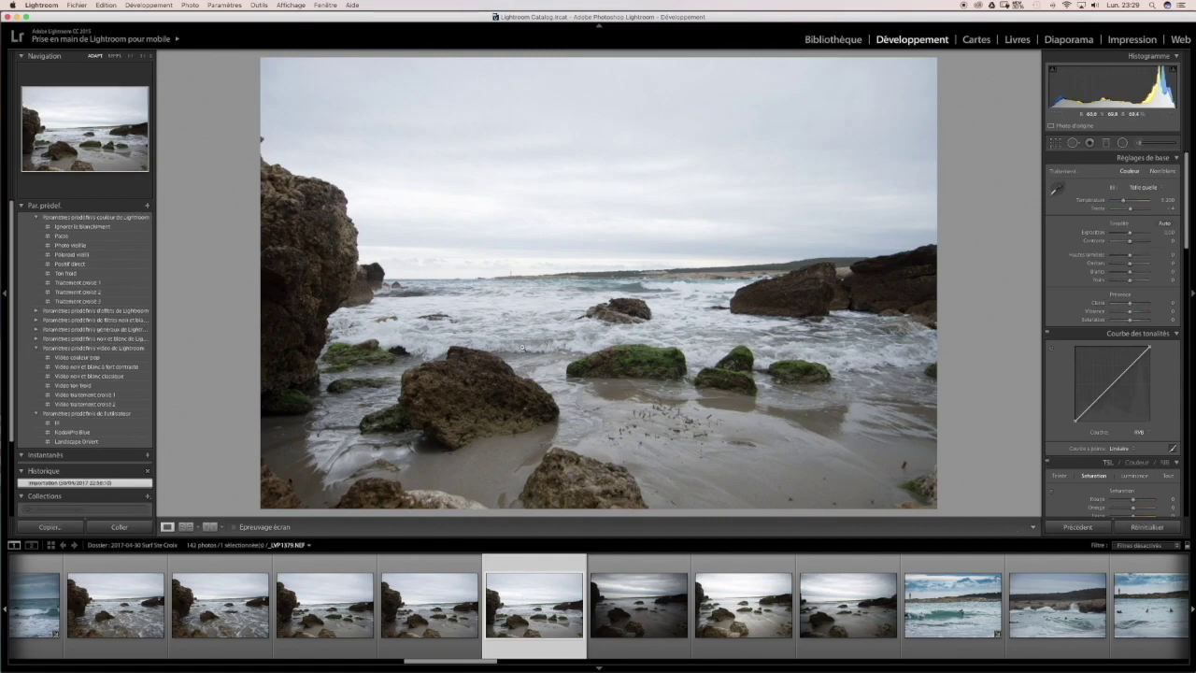
pyautogui.click(521, 352)
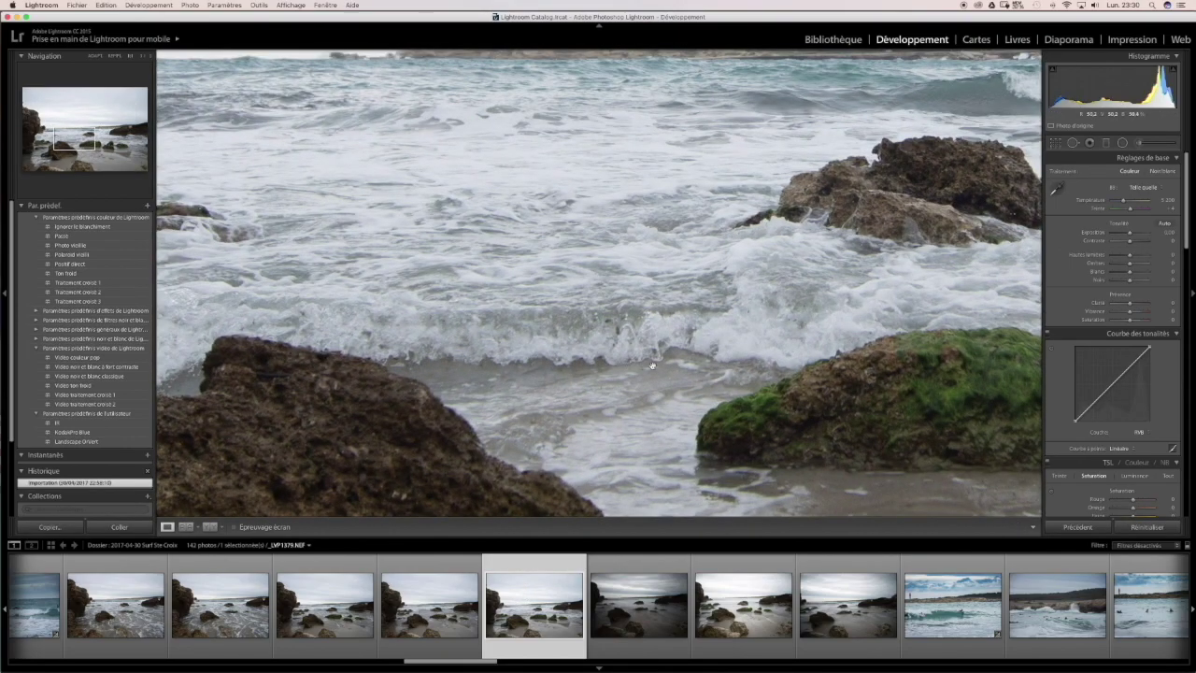
pyautogui.click(652, 362)
pyautogui.moveTo(651, 357); pyautogui.dragTo(697, 360)
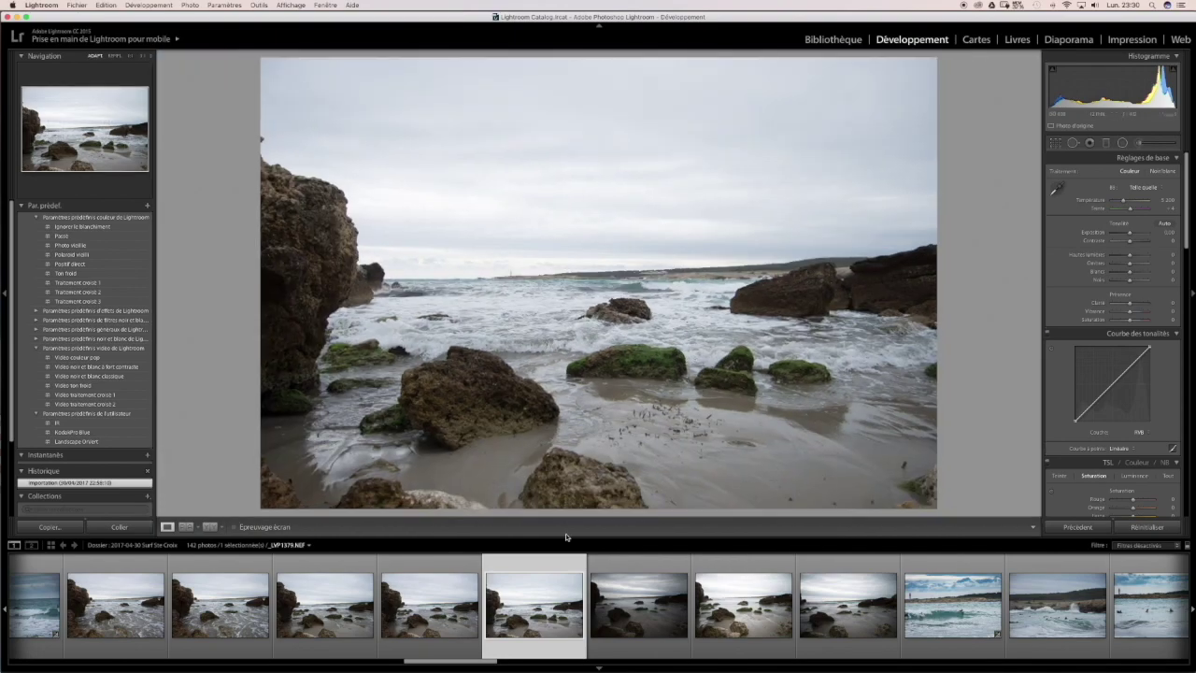
# Step: Compare the brightness and framing of the three long exposures _LVP1381.NEF, _LVP1382.NEF and _LVP1383.NEF
pyautogui.moveTo(433, 664); pyautogui.dragTo(451, 664)
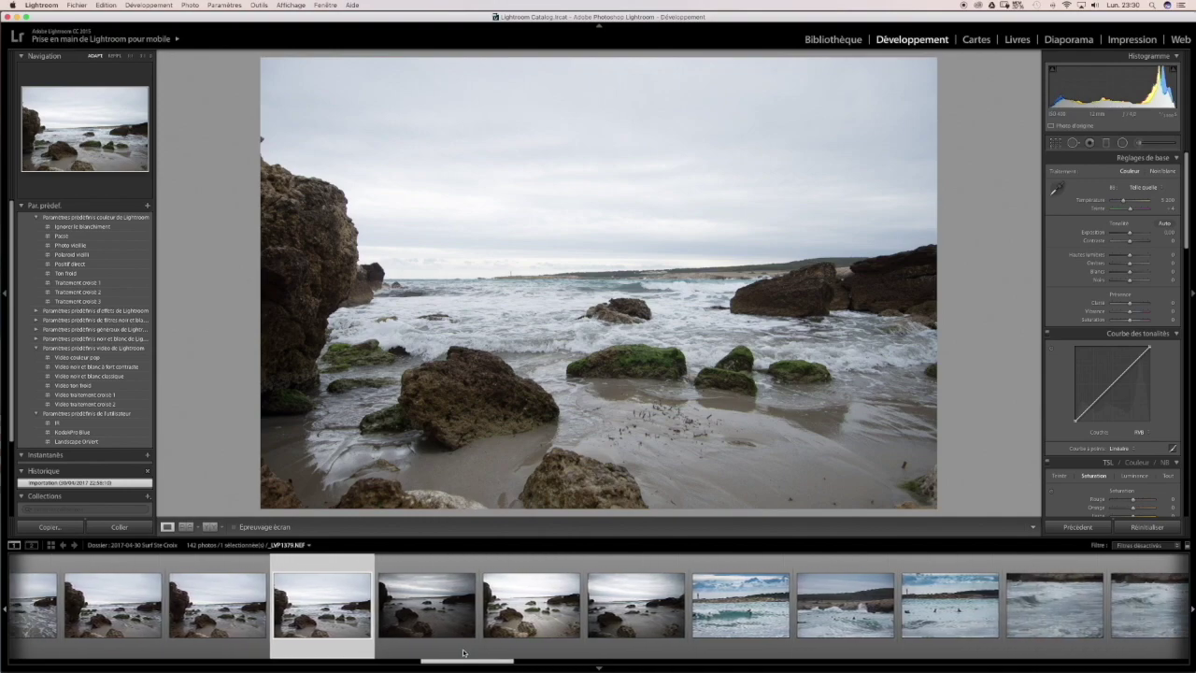
pyautogui.click(431, 609)
pyautogui.click(561, 598)
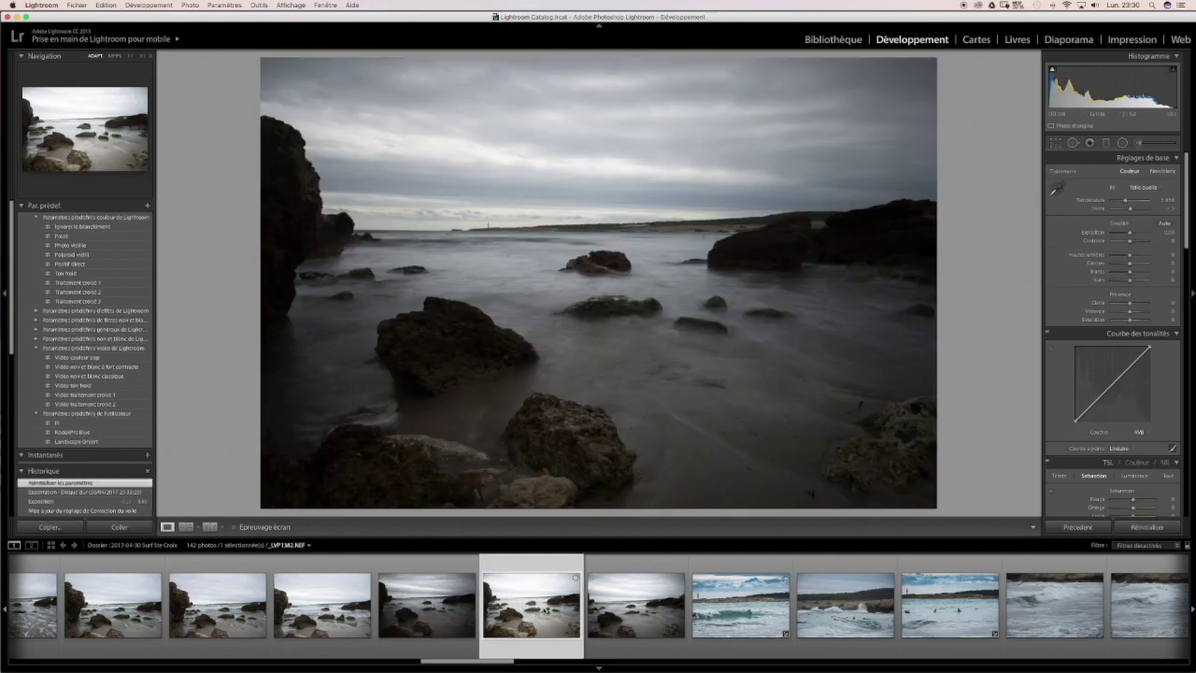
pyautogui.click(634, 610)
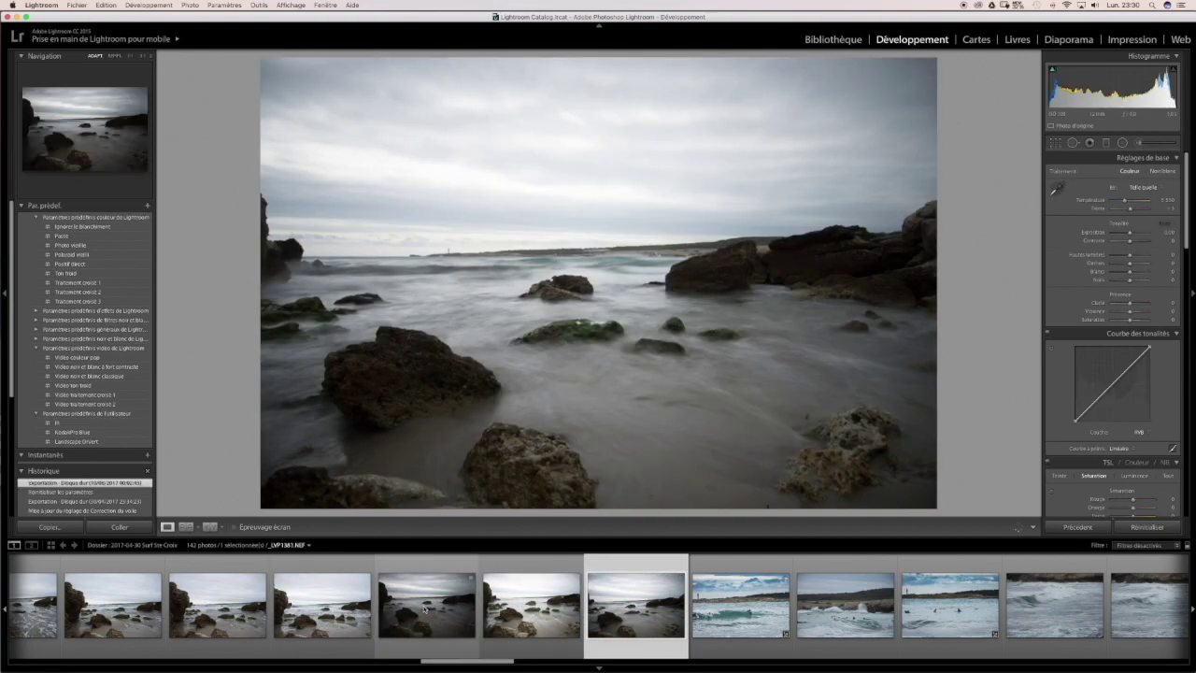
pyautogui.click(426, 609)
pyautogui.click(533, 605)
pyautogui.click(613, 598)
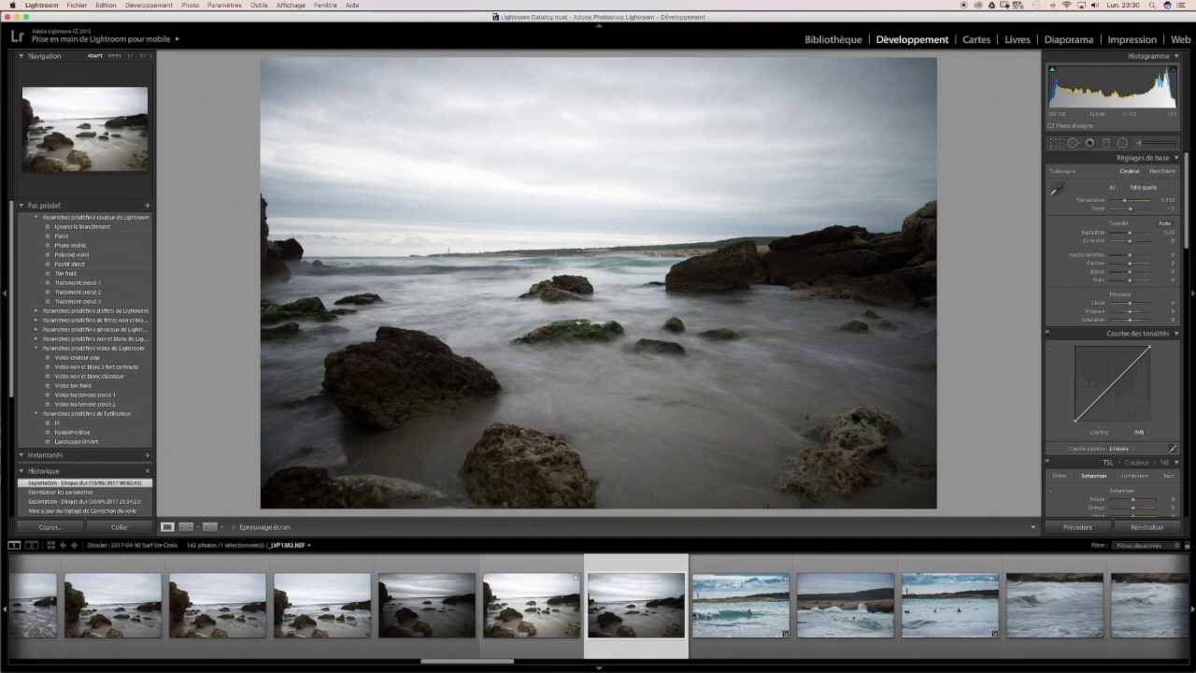
# Step: Examine the smoothed water around the rocks in _LVP1382.NEF up close and compare it with _LVP1379.NEF
pyautogui.click(532, 608)
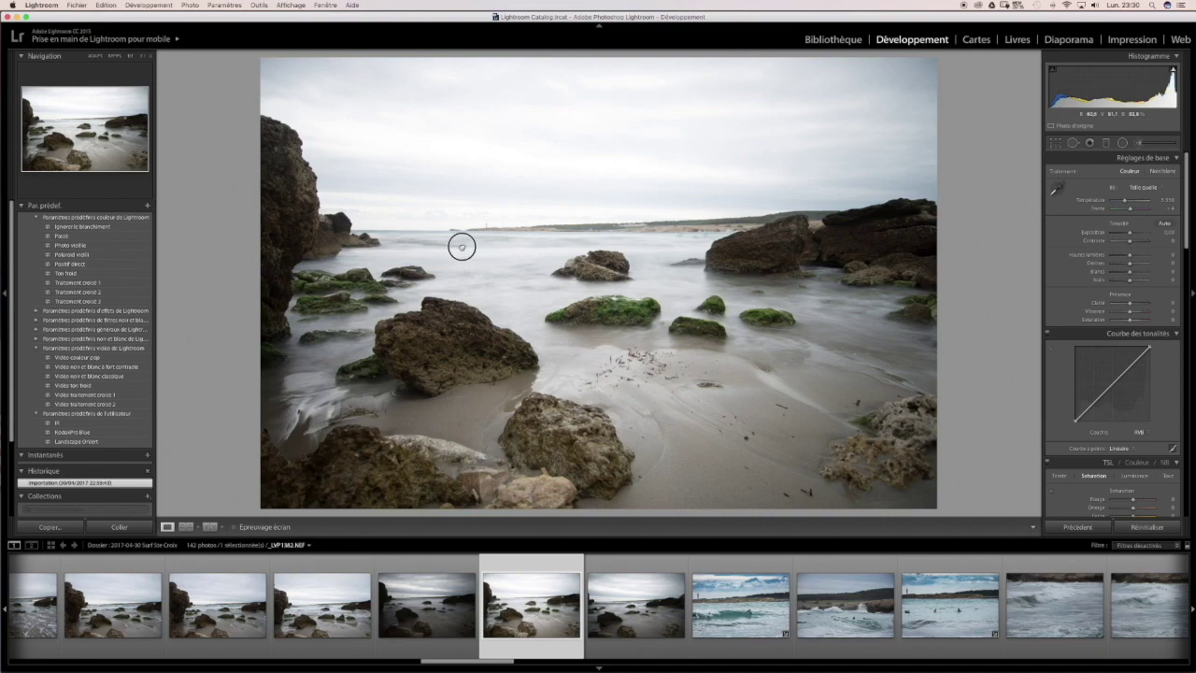
pyautogui.click(459, 243)
pyautogui.moveTo(633, 244); pyautogui.dragTo(576, 280)
pyautogui.moveTo(555, 336); pyautogui.dragTo(554, 203)
pyautogui.moveTo(607, 300); pyautogui.dragTo(590, 270)
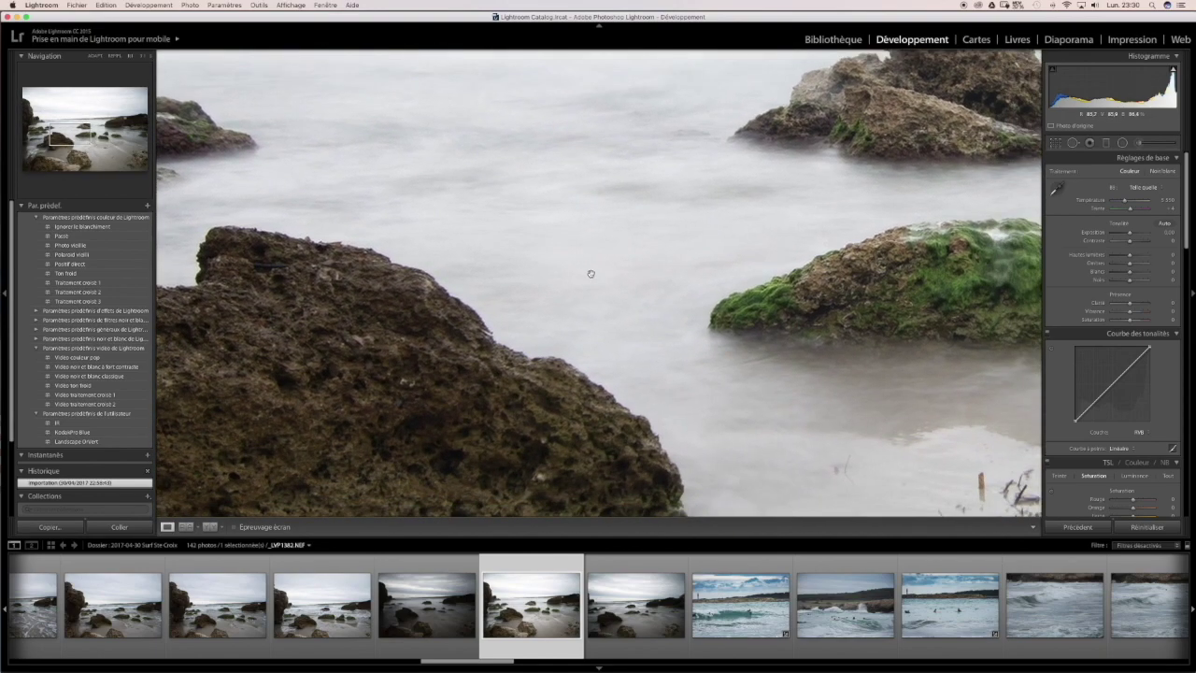
pyautogui.click(324, 603)
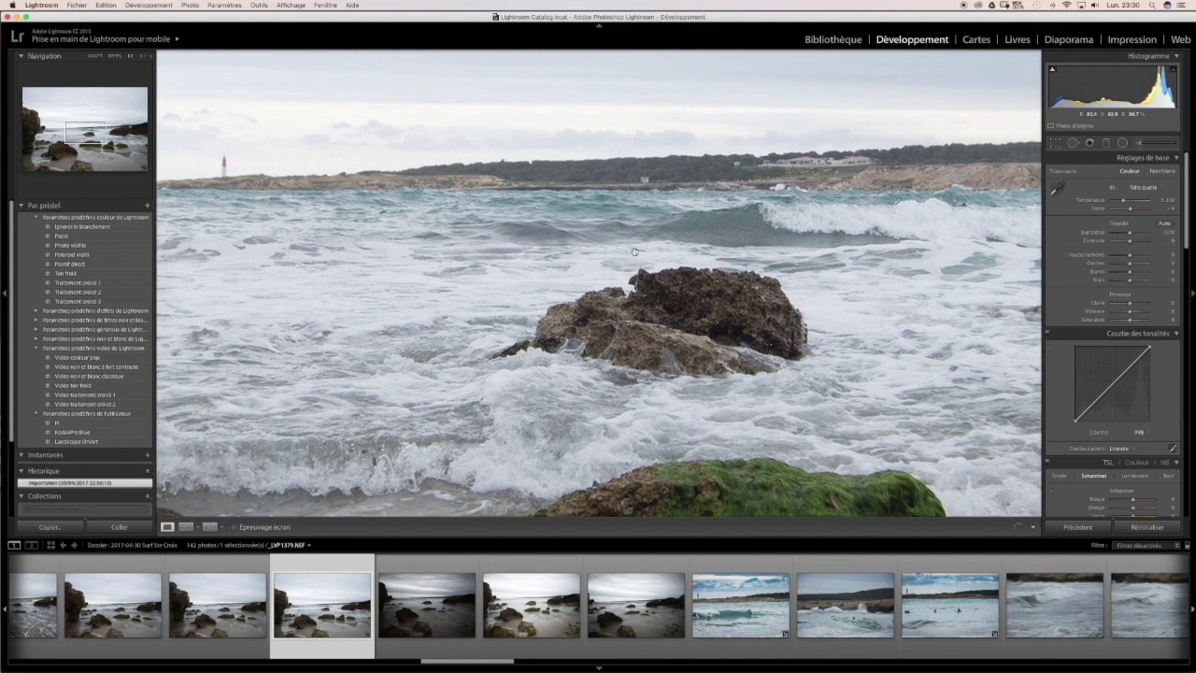
# Step: Go back through the long exposures, comparing the dark _LVP1381.NEF with the brighter _LVP1382.NEF
pyautogui.press('Right')
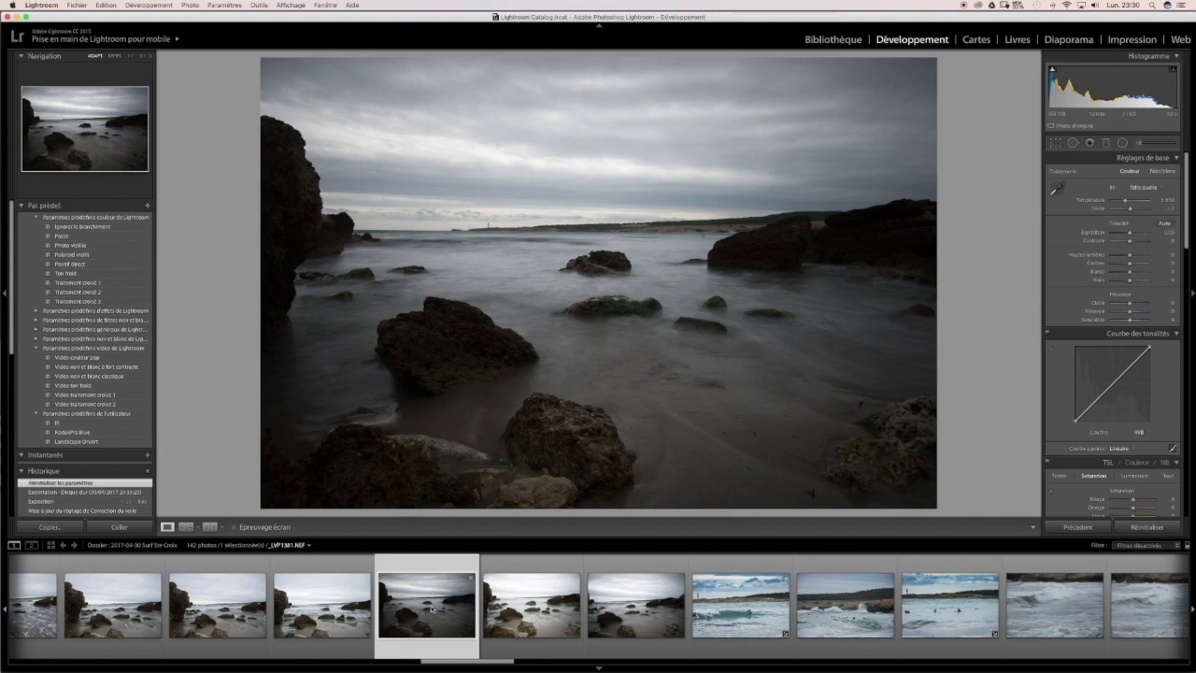
pyautogui.click(523, 609)
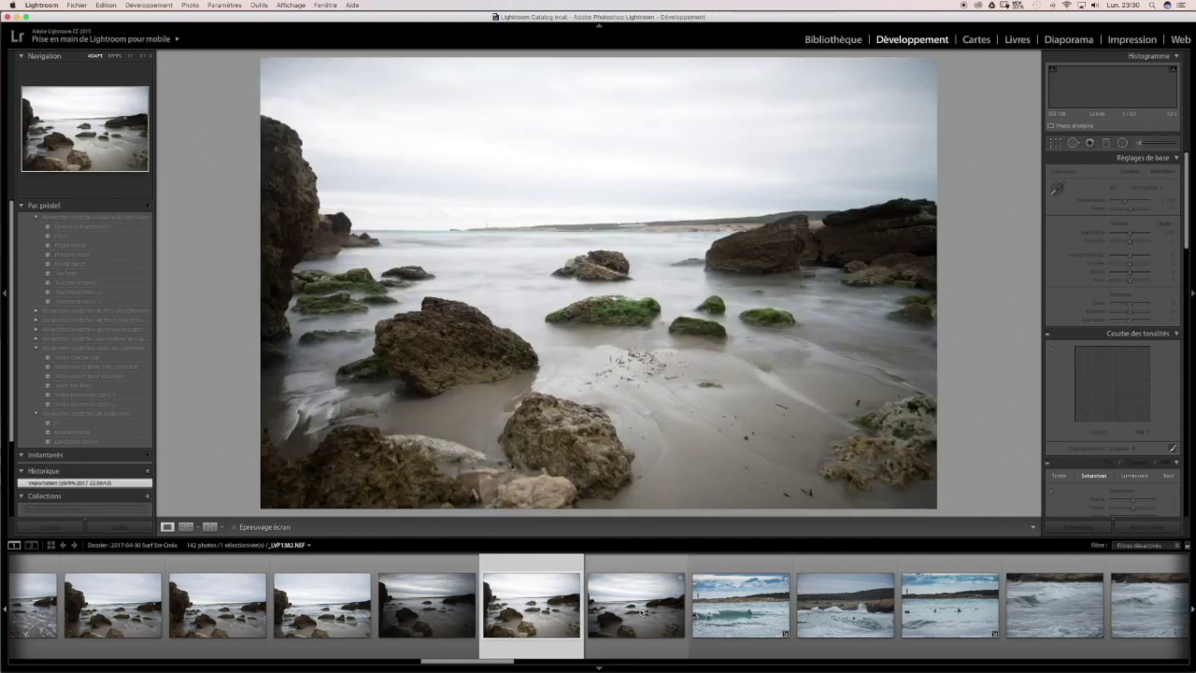
pyautogui.click(634, 625)
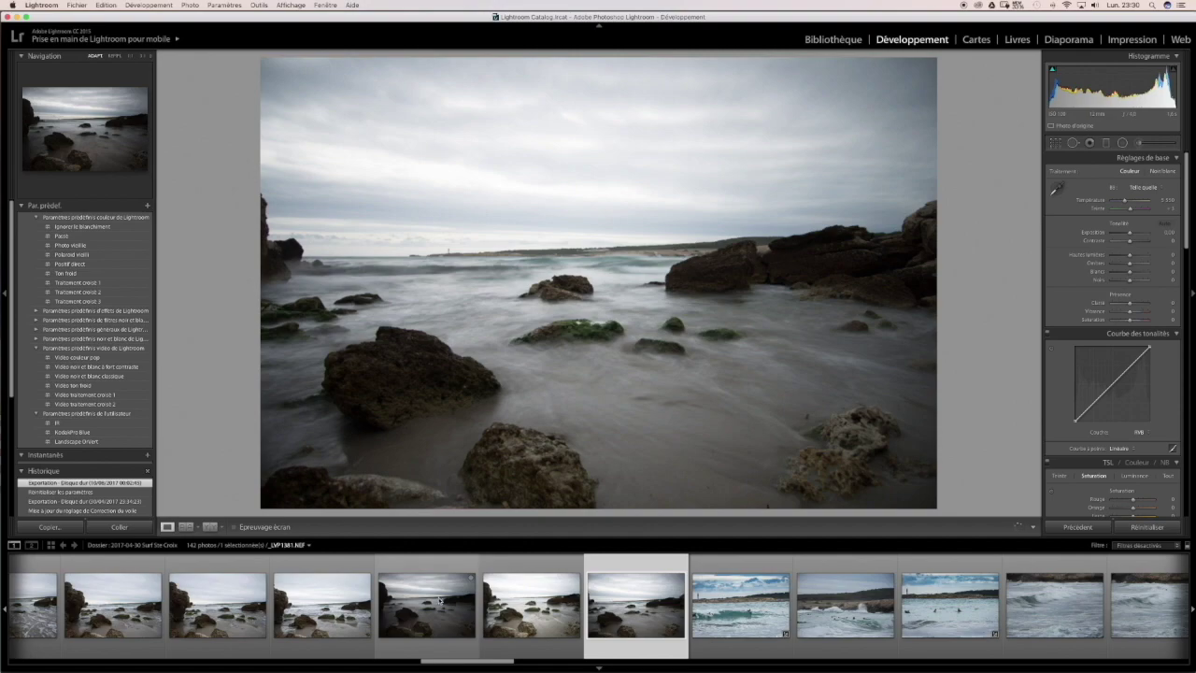
pyautogui.click(439, 603)
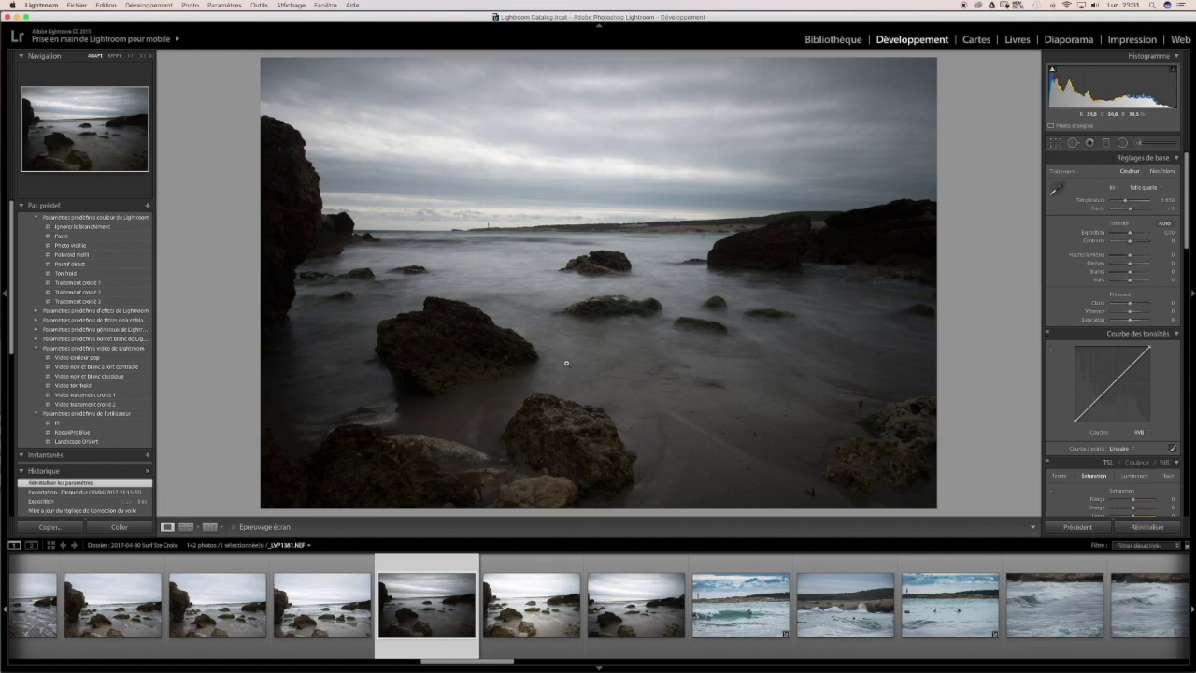
pyautogui.click(529, 603)
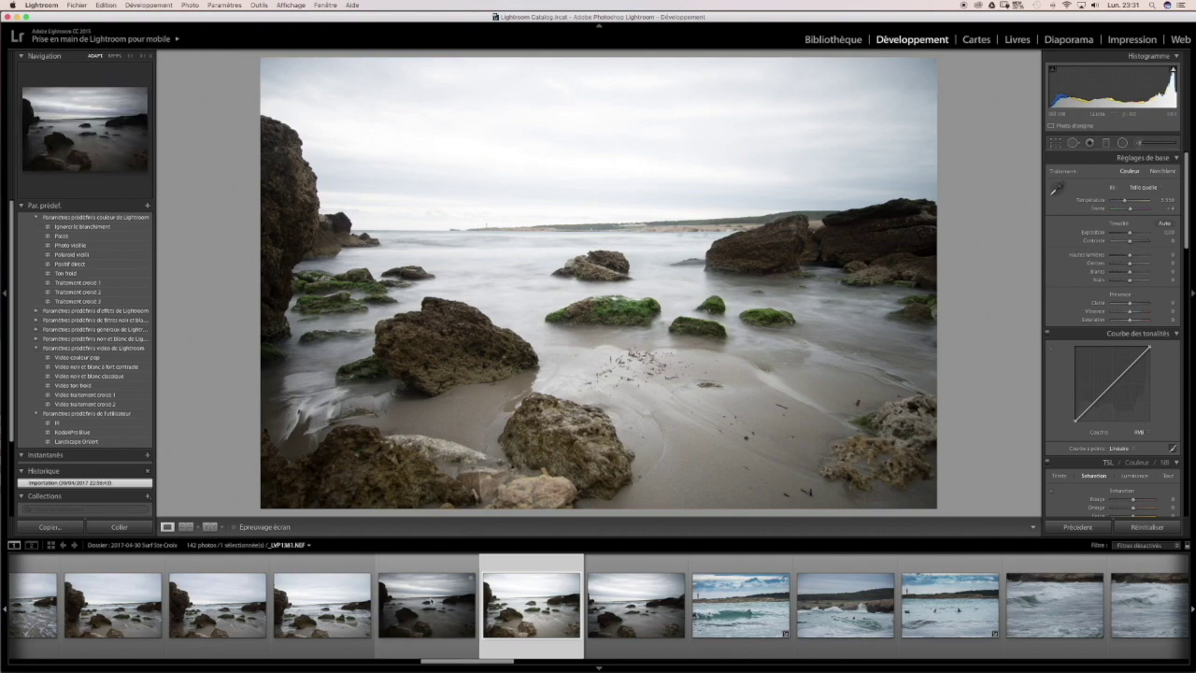
pyautogui.click(432, 601)
pyautogui.click(526, 624)
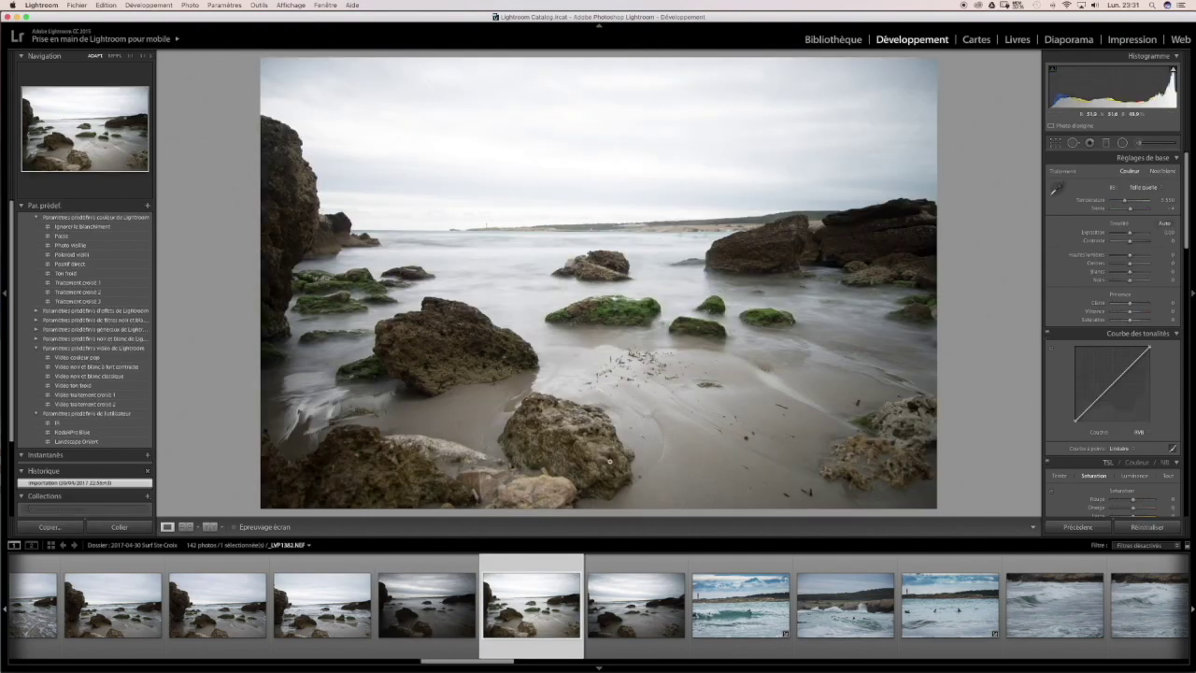
# Step: Inspect the horizon and wave texture up close in _LVP1382.NEF, then in _LVP1383.NEF
pyautogui.click(489, 253)
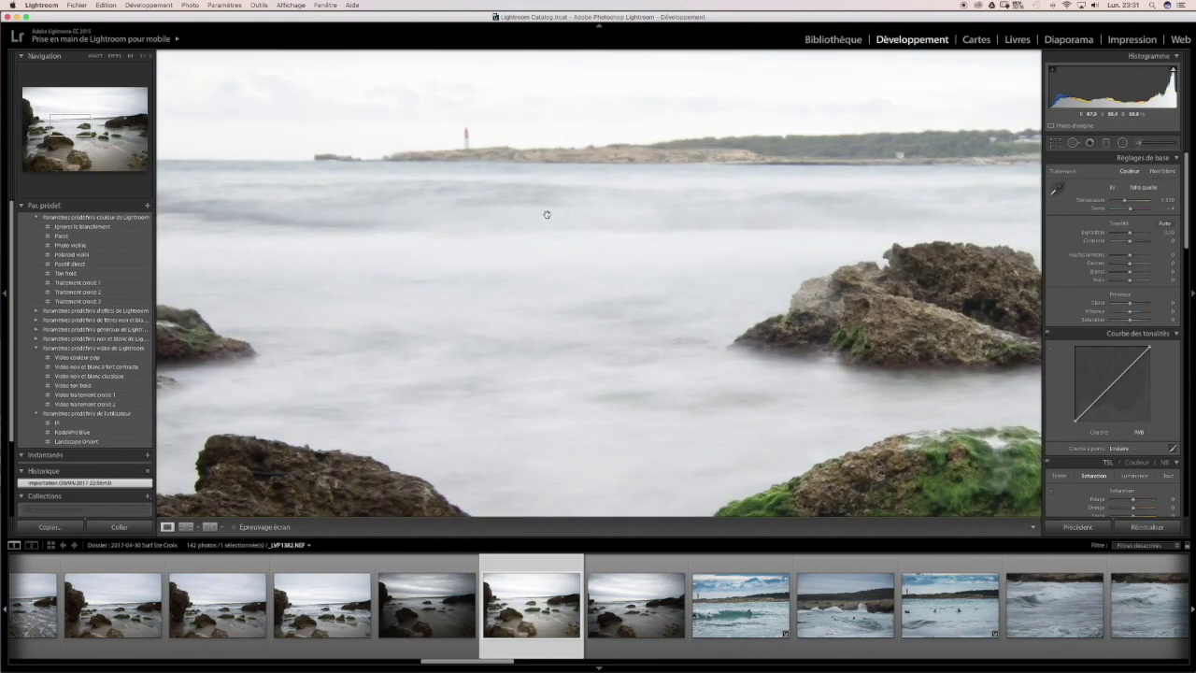
pyautogui.click(535, 241)
pyautogui.click(633, 610)
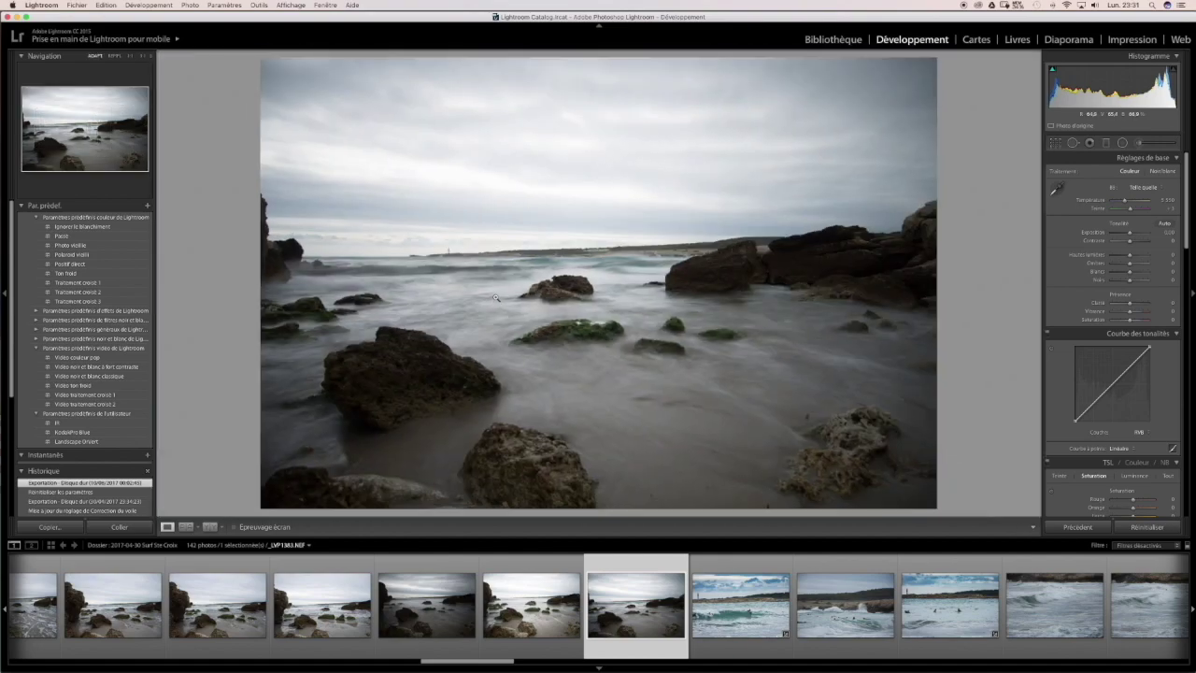
pyautogui.click(486, 292)
pyautogui.moveTo(459, 289); pyautogui.dragTo(806, 249)
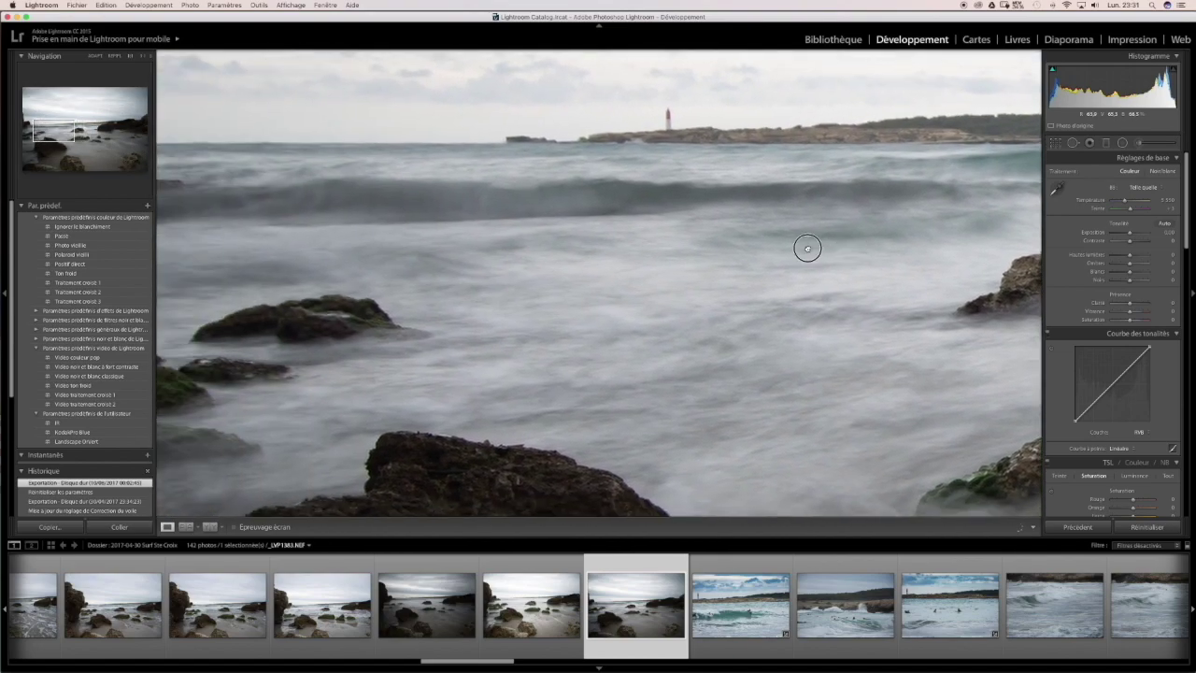
pyautogui.moveTo(497, 336); pyautogui.dragTo(710, 335)
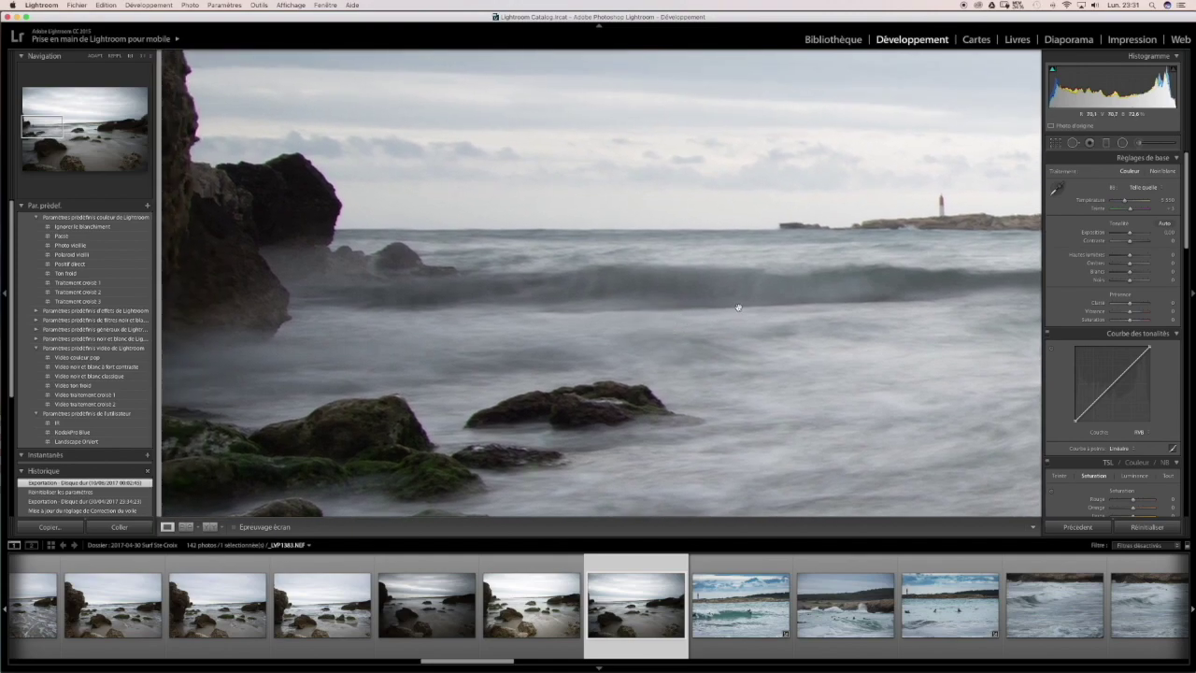
pyautogui.click(648, 321)
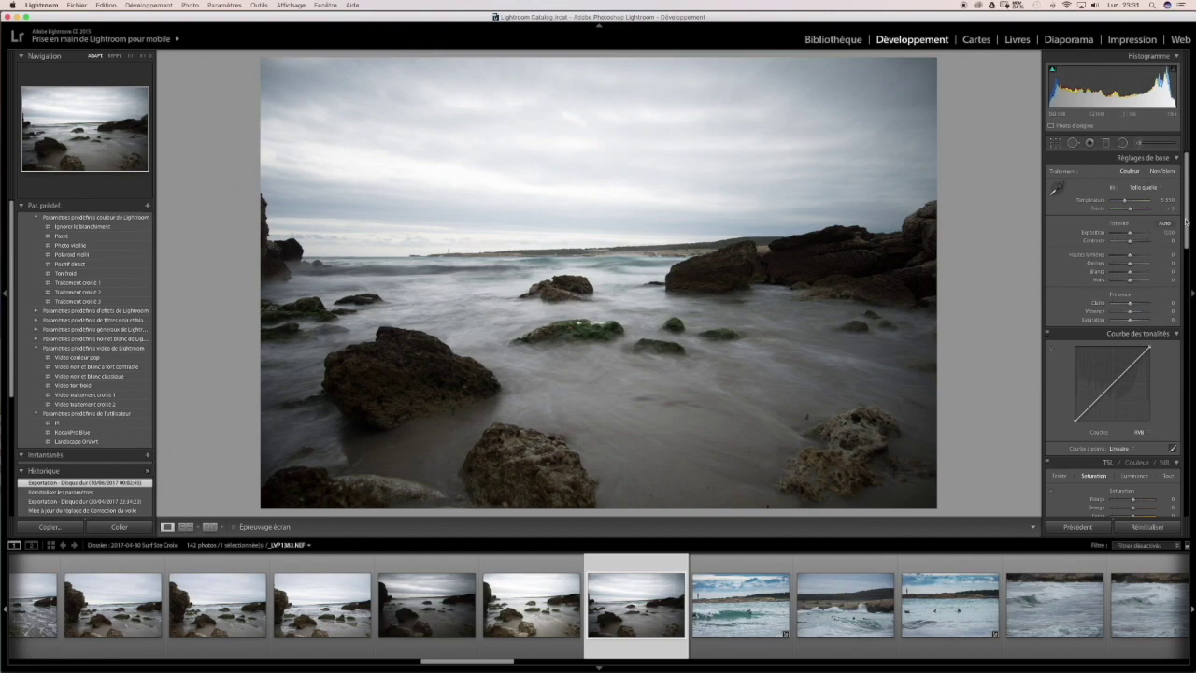
# Step: Set _LVP1383.NEF to exposure +0.25, contrast +8 and highlights -11, and check the dark rocks up close
pyautogui.scroll(-3, 1190, 226)
pyautogui.scroll(3, 1190, 226)
pyautogui.moveTo(1131, 235); pyautogui.dragTo(1132, 242)
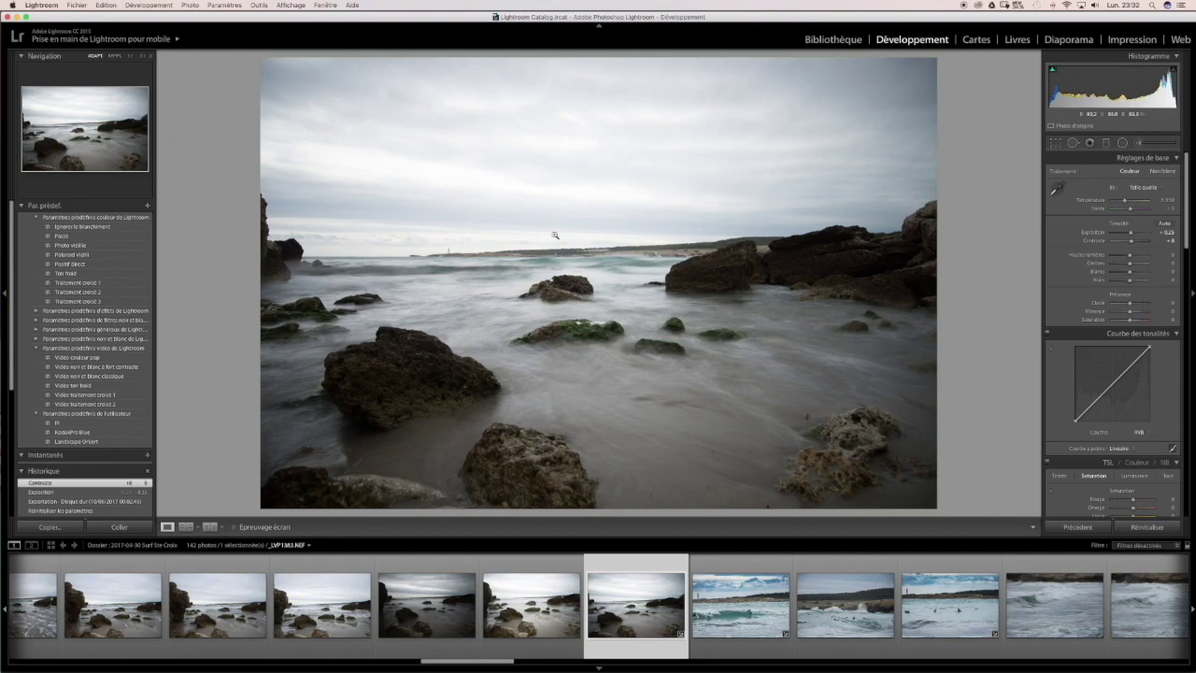
pyautogui.moveTo(1130, 255); pyautogui.dragTo(1127, 256)
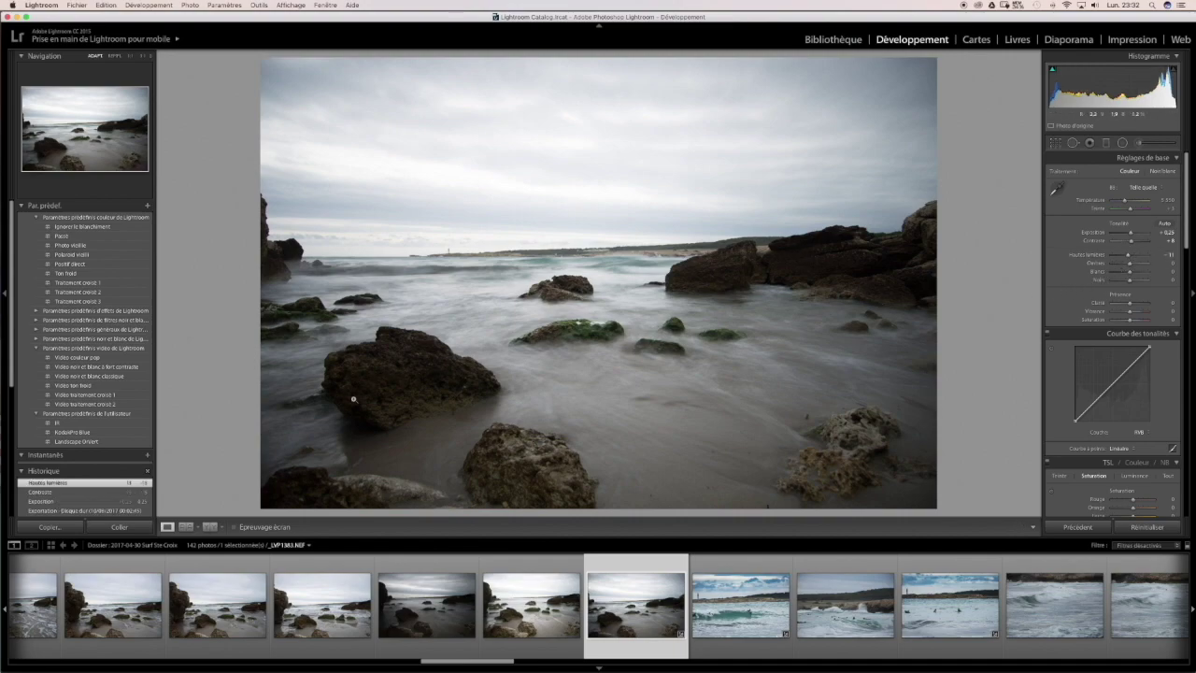
pyautogui.click(814, 266)
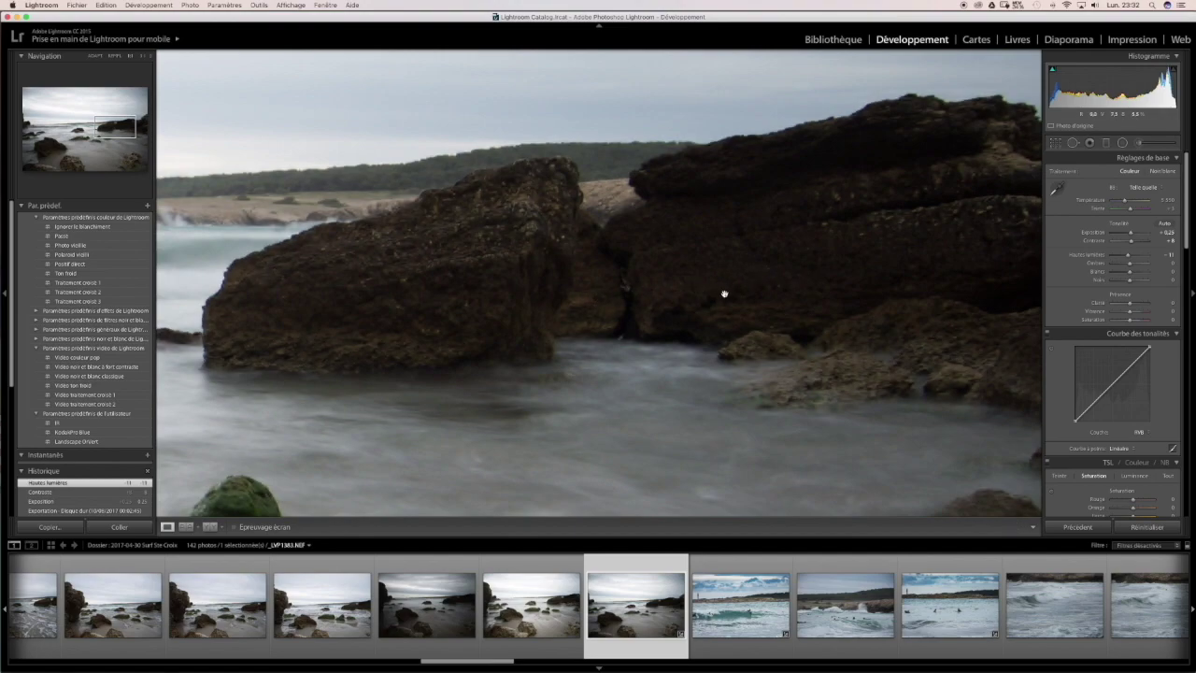
pyautogui.click(809, 276)
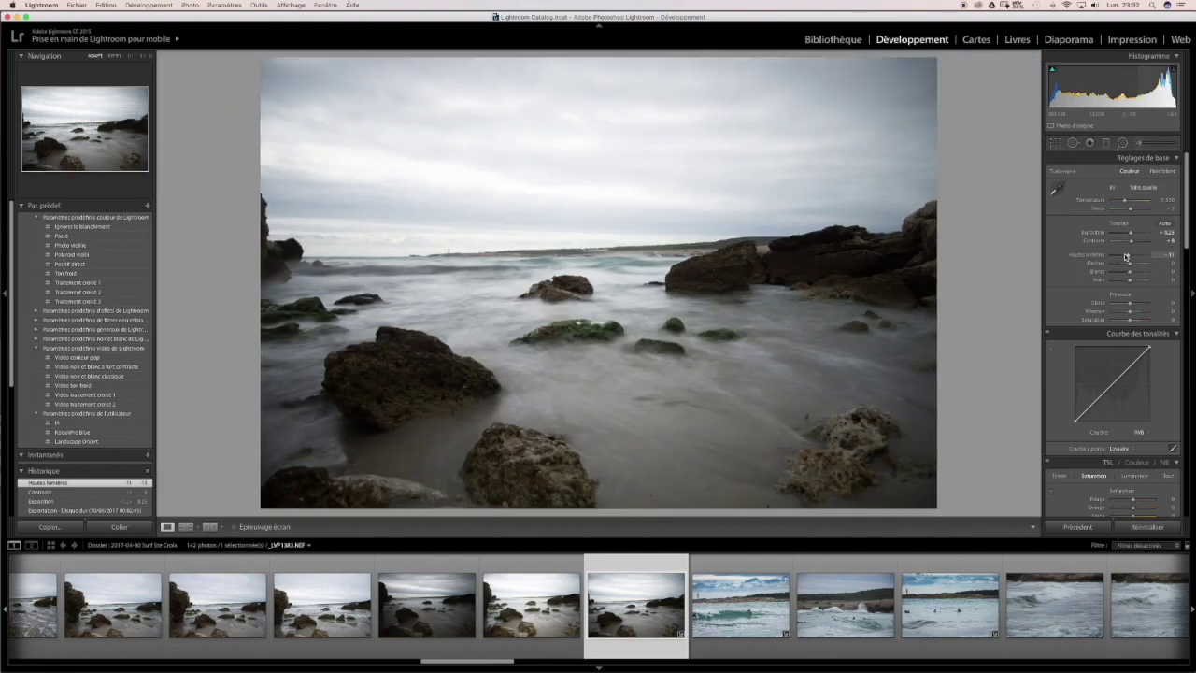
# Step: Raise the shadows to +11 and the vibrance to +11 in the basic adjustments of _LVP1383.NEF
pyautogui.moveTo(1130, 267); pyautogui.dragTo(1134, 267)
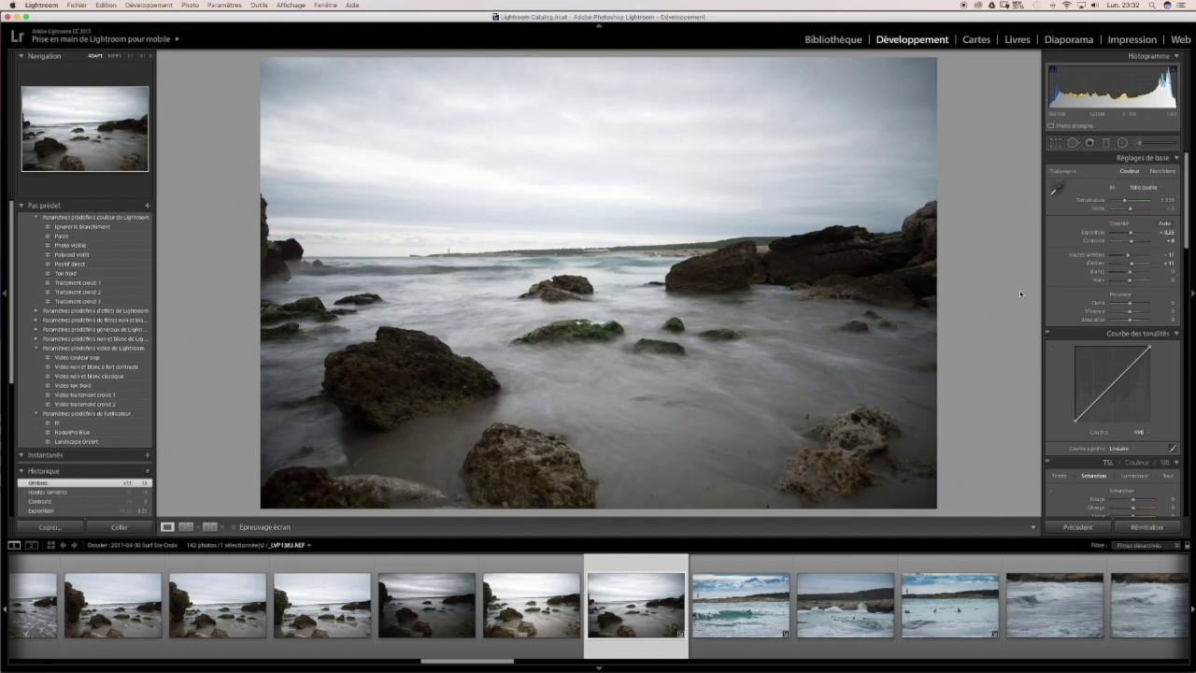
pyautogui.click(1131, 314)
pyautogui.moveTo(1130, 314); pyautogui.dragTo(1133, 311)
pyautogui.moveTo(1187, 211); pyautogui.dragTo(1188, 223)
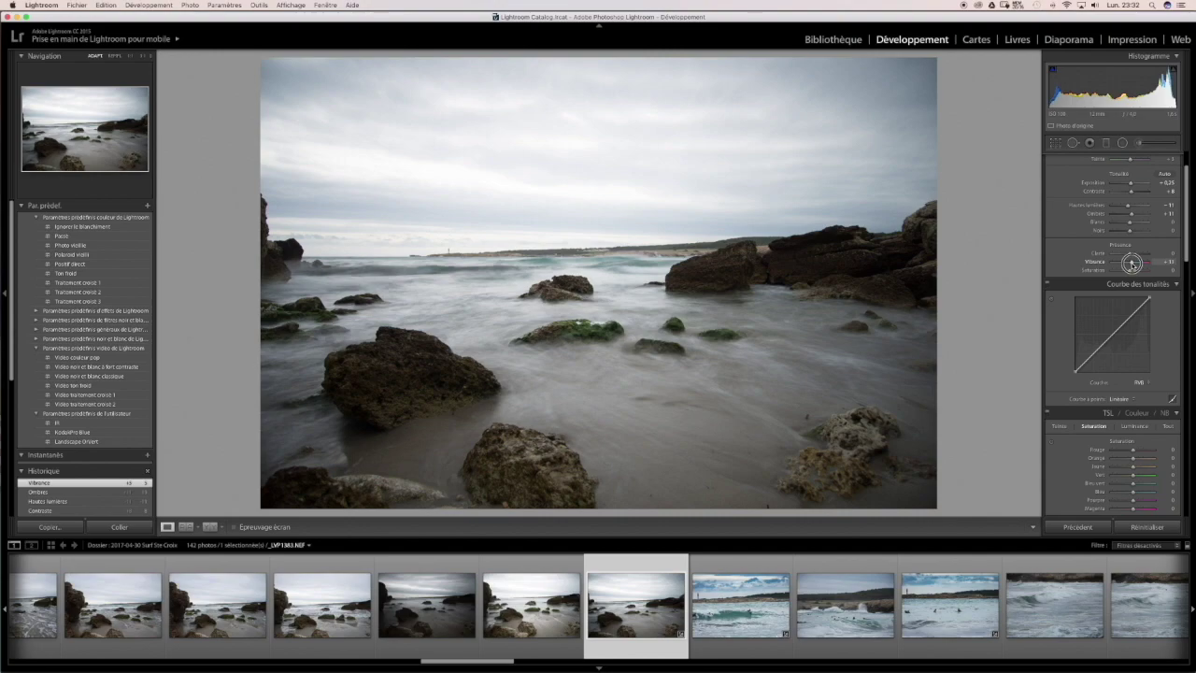
pyautogui.click(1132, 263)
# Step: Set the sharpening amount to 80 and its detail to 52, with luminance noise reduction at 29
pyautogui.scroll(-5, 1187, 241)
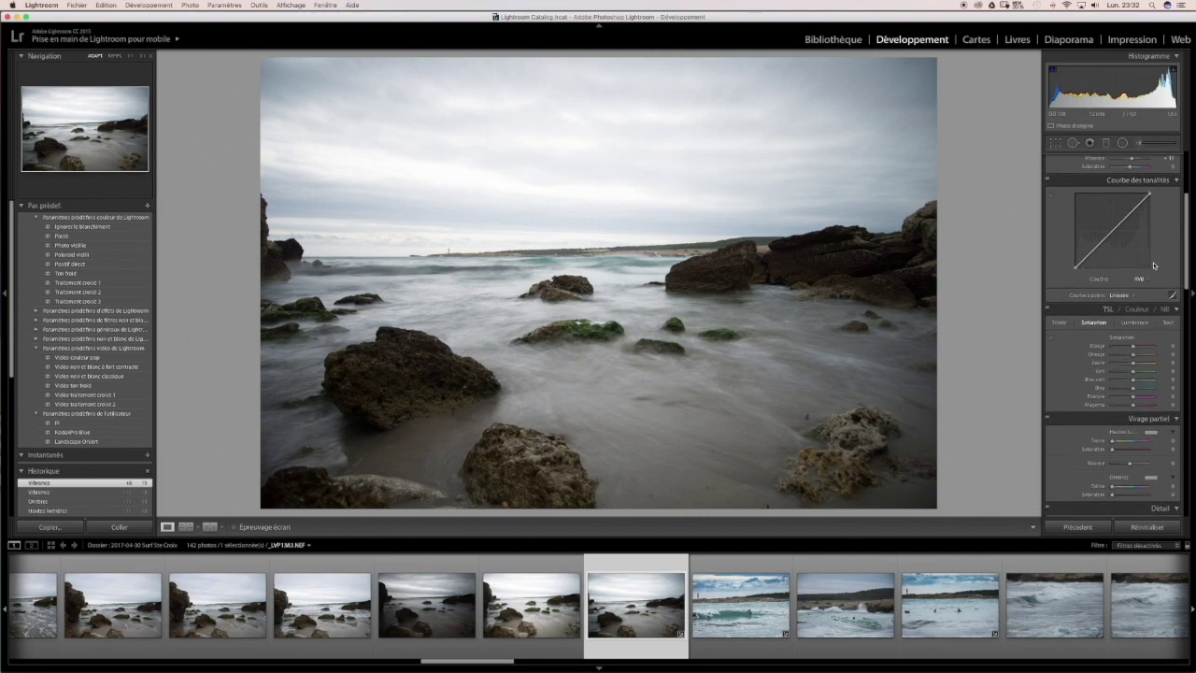
pyautogui.moveTo(1185, 255); pyautogui.dragTo(1185, 339)
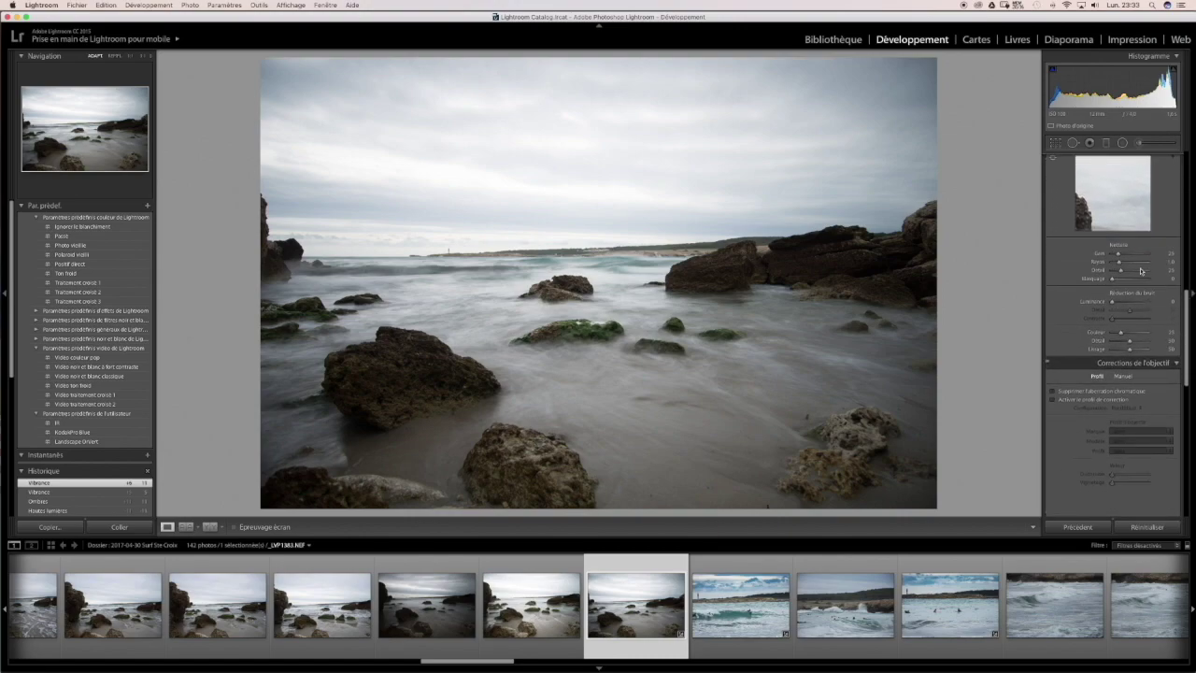
pyautogui.click(1131, 254)
pyautogui.moveTo(1131, 273); pyautogui.dragTo(1132, 272)
pyautogui.click(1114, 302)
pyautogui.moveTo(1114, 301); pyautogui.dragTo(1124, 302)
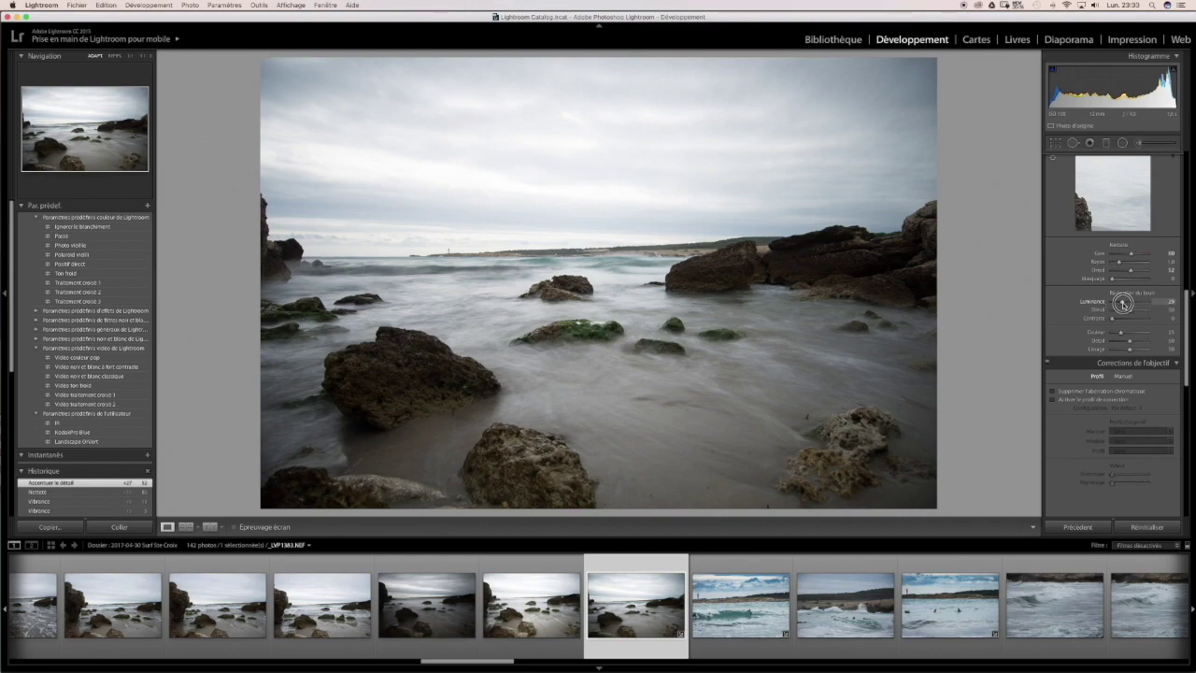
pyautogui.moveTo(1124, 302); pyautogui.dragTo(1125, 302)
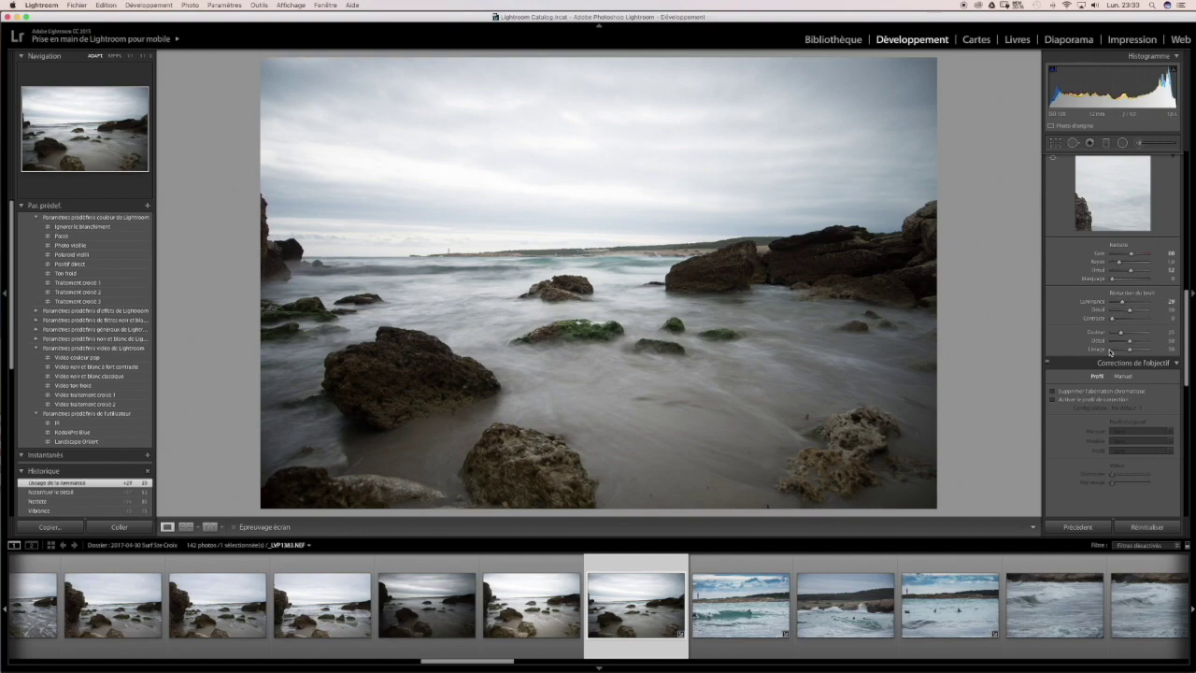
# Step: Remove chromatic aberration and enable the Nikon AF-S DX Zoom-Nikkor 12-24mm lens profile, comparing the photo with and without the profile
pyautogui.scroll(-3, 1112, 309)
pyautogui.click(1053, 230)
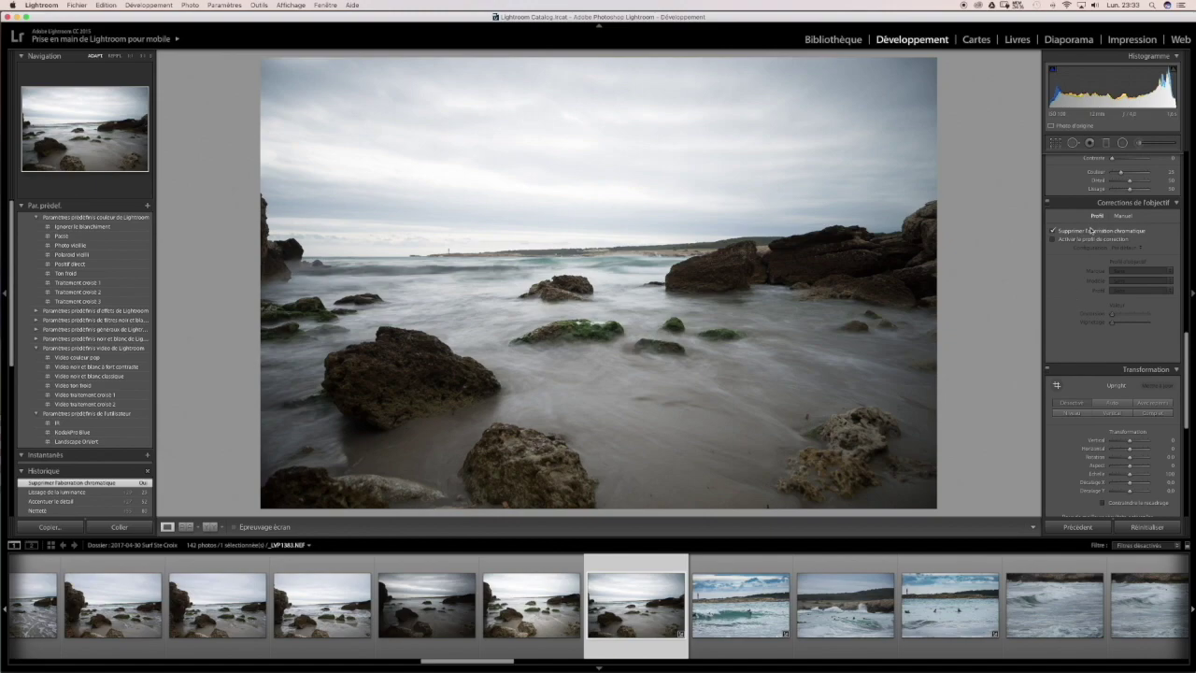
pyautogui.click(1054, 239)
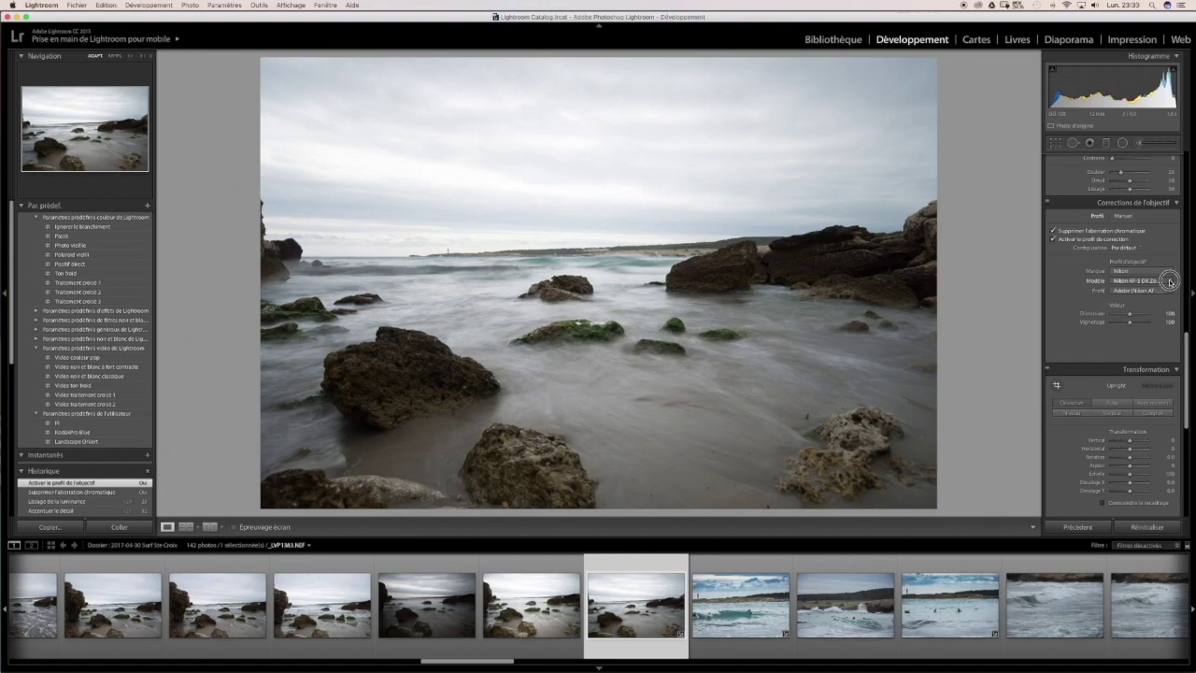
pyautogui.click(1164, 280)
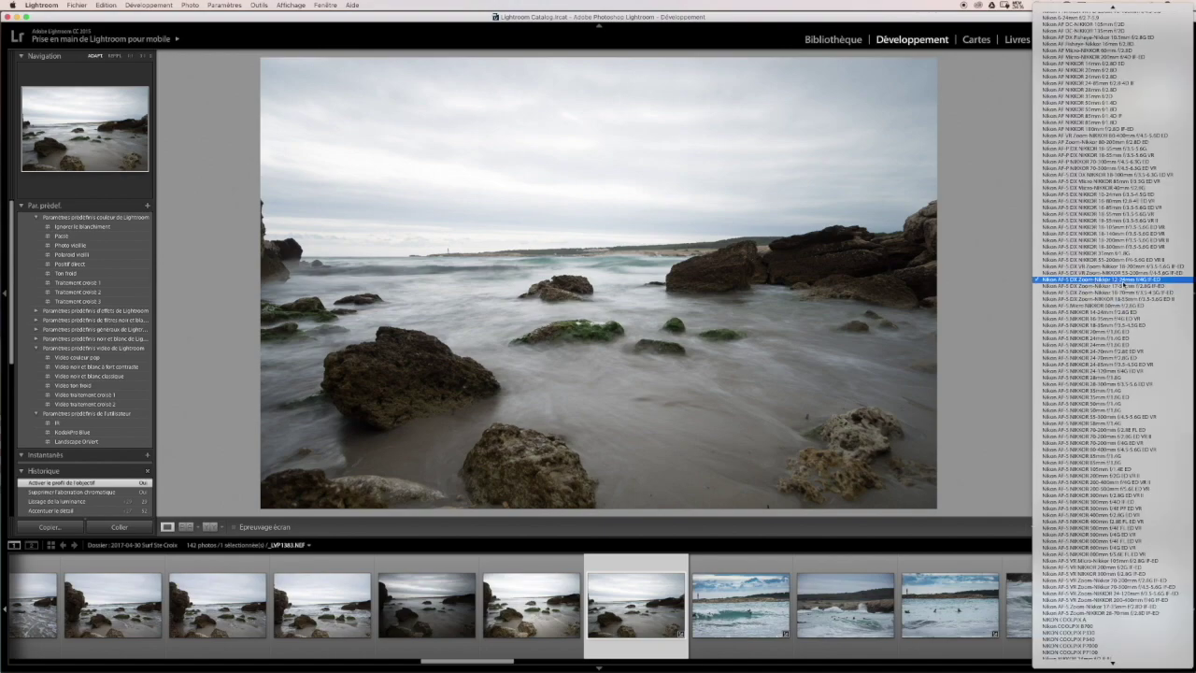
pyautogui.click(1103, 280)
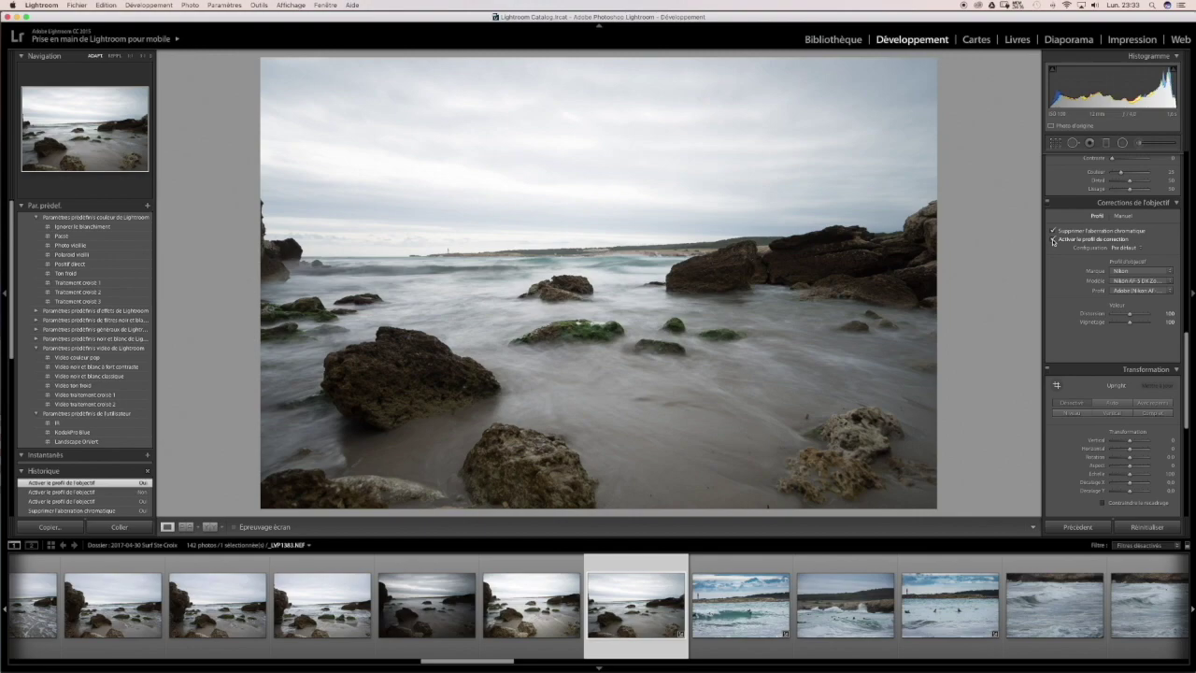
pyautogui.click(1053, 241)
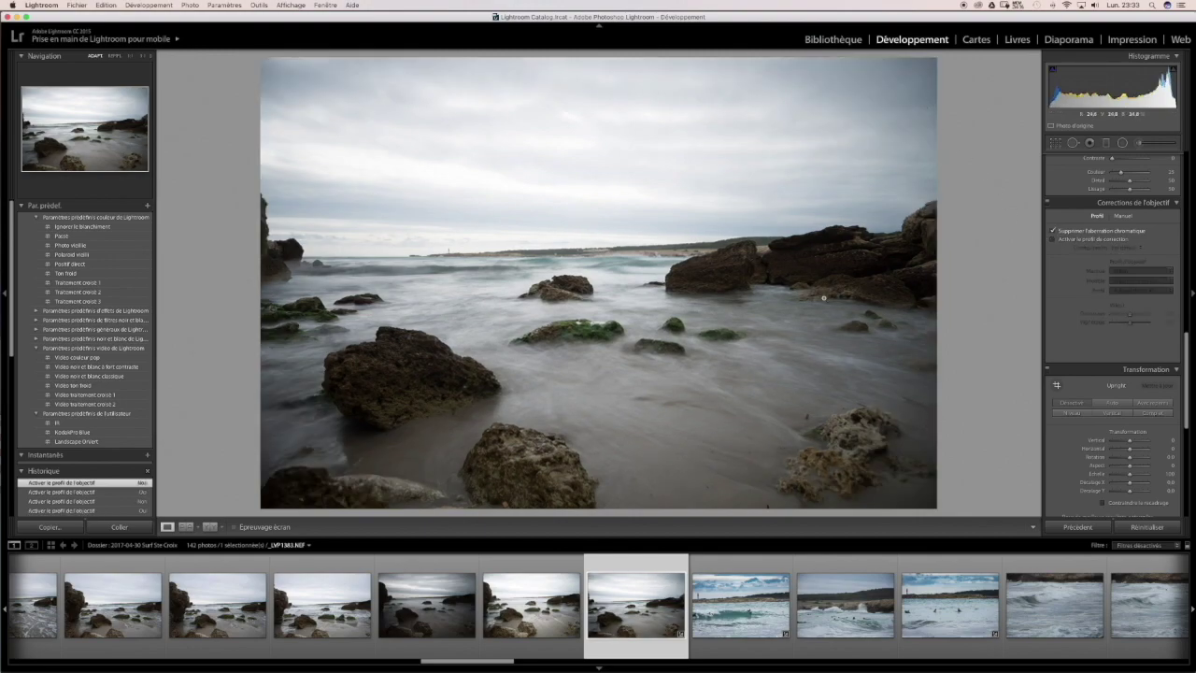
pyautogui.click(1053, 240)
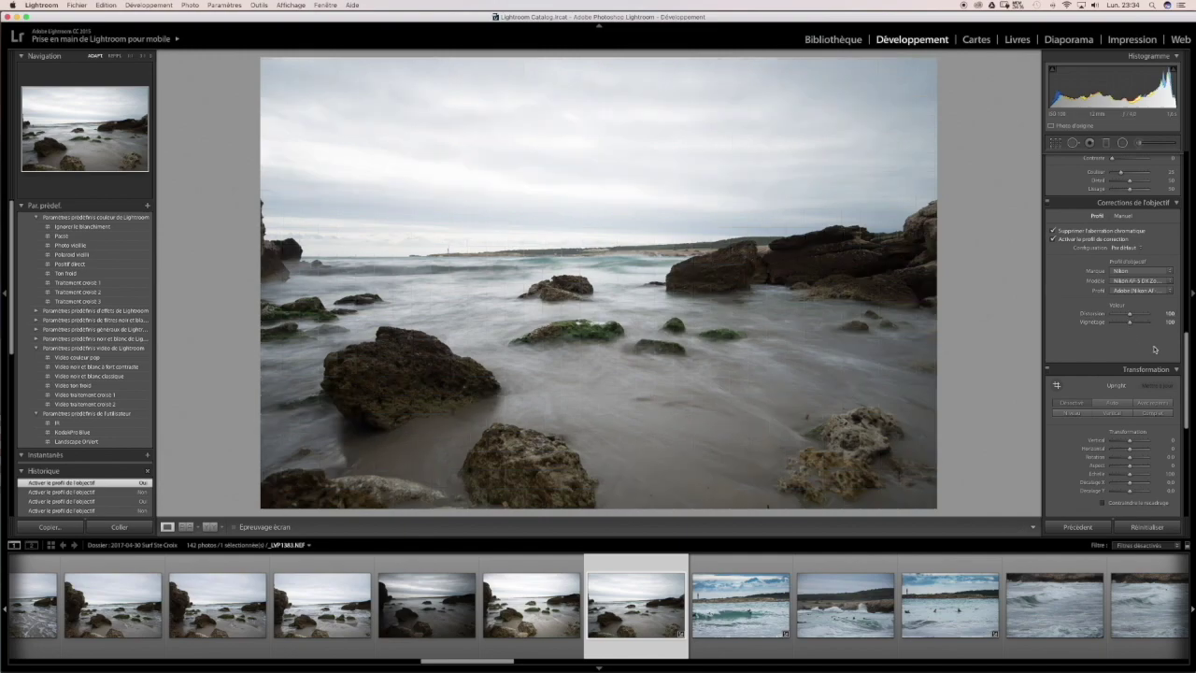
# Step: Level the horizon with a transform rotation of +0.3, keeping the crop constrained to the image
pyautogui.scroll(-5, 1184, 339)
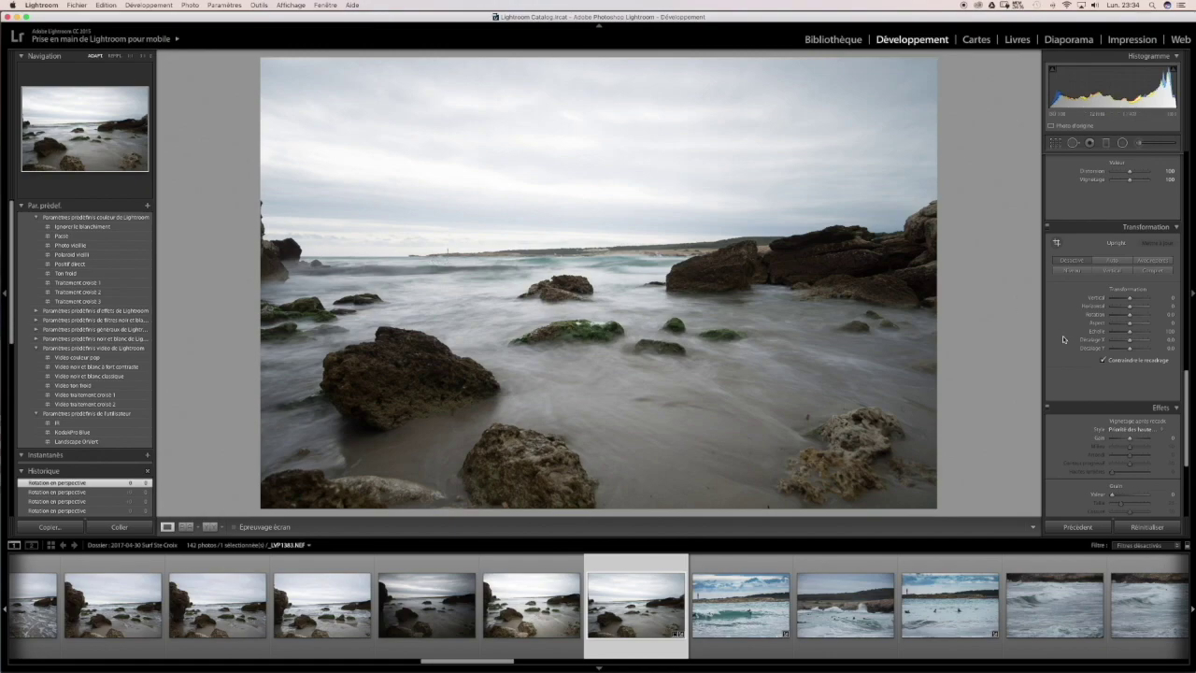
pyautogui.click(1129, 316)
pyautogui.moveTo(1129, 316); pyautogui.dragTo(1130, 316)
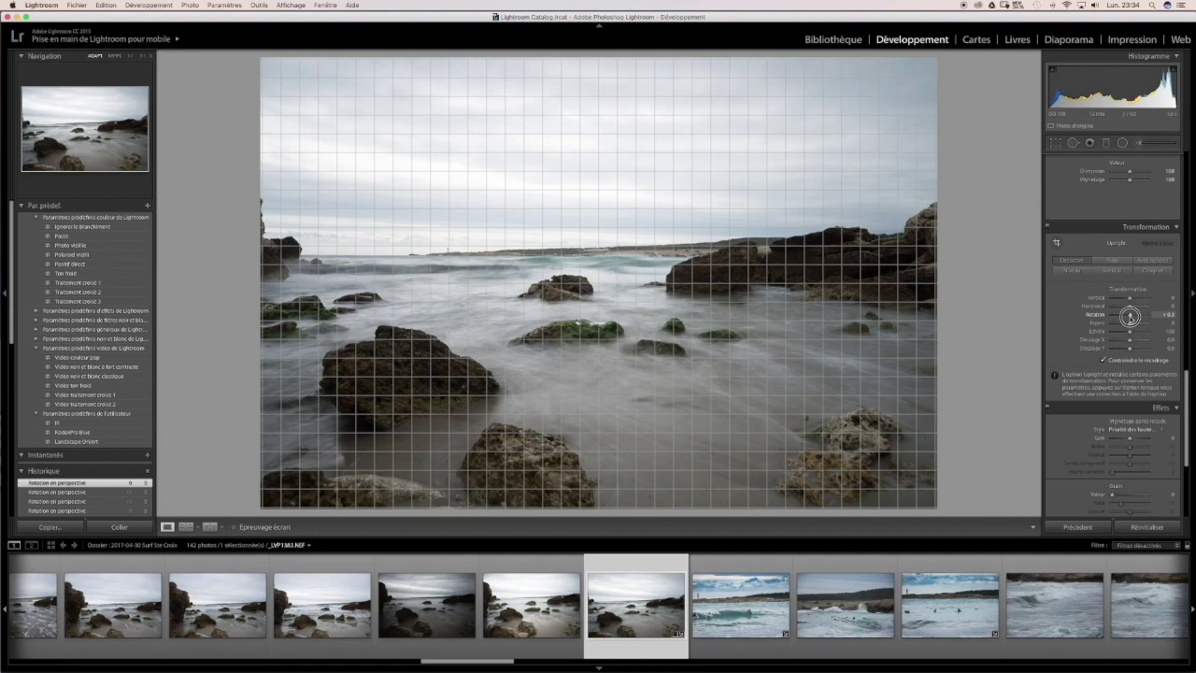
pyautogui.moveTo(1130, 315); pyautogui.dragTo(1129, 316)
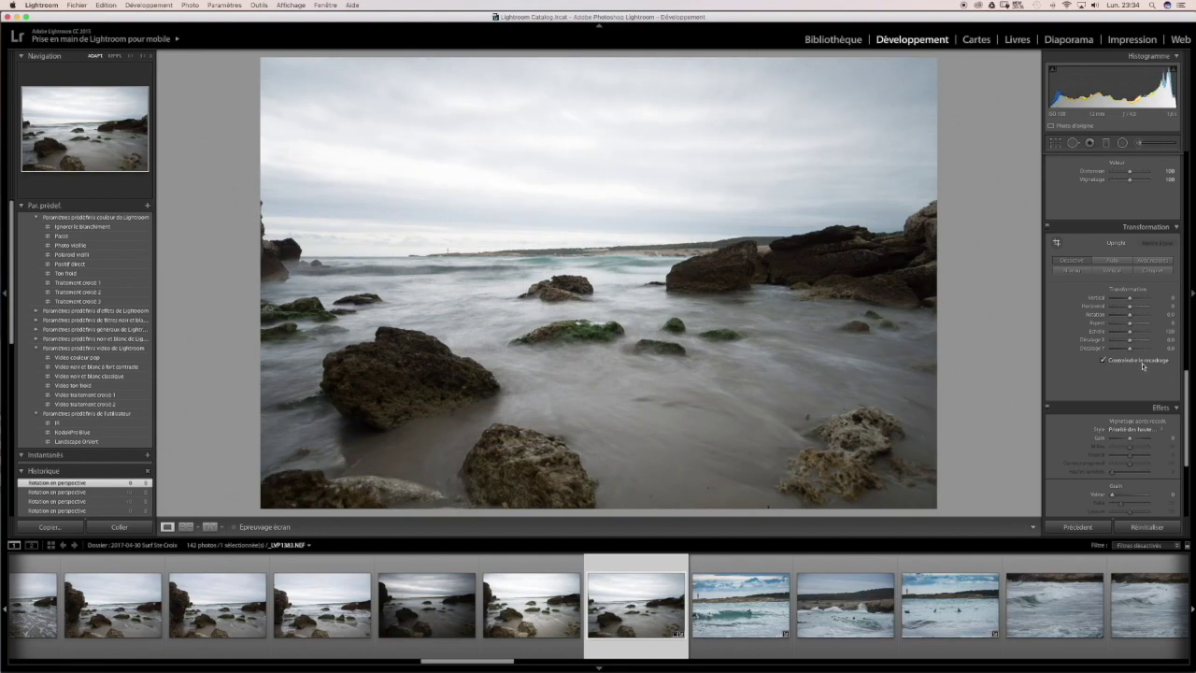
pyautogui.click(1129, 316)
pyautogui.moveTo(1129, 316); pyautogui.dragTo(1130, 317)
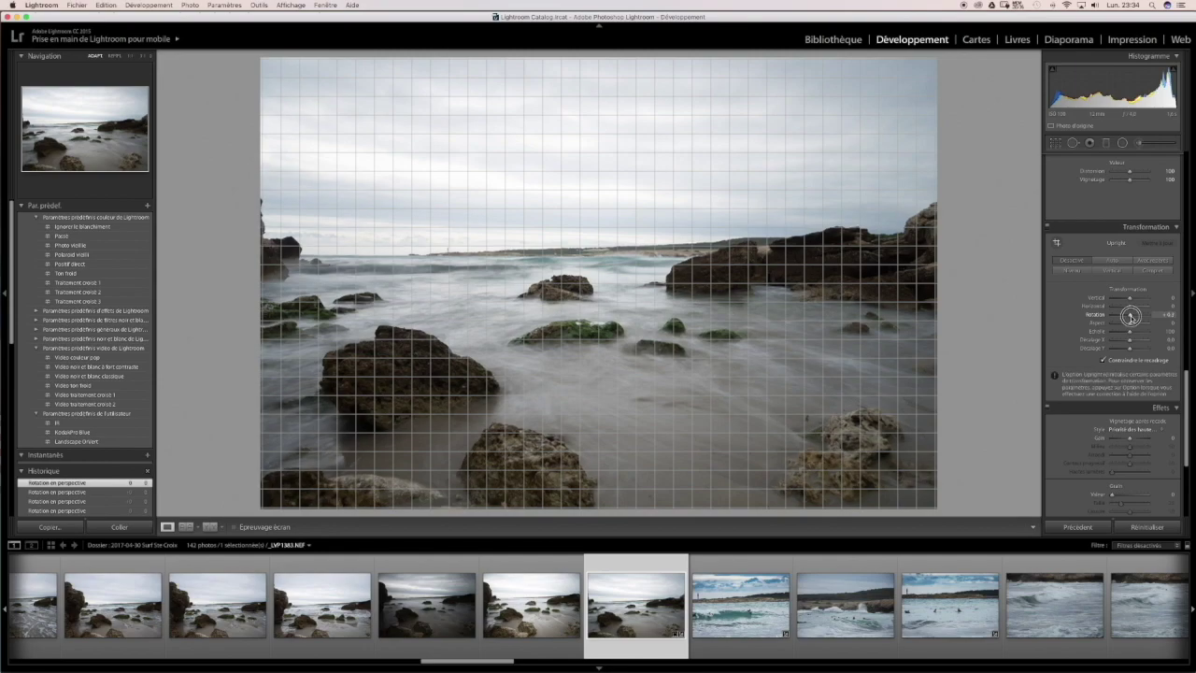
pyautogui.moveTo(1130, 316); pyautogui.dragTo(1131, 316)
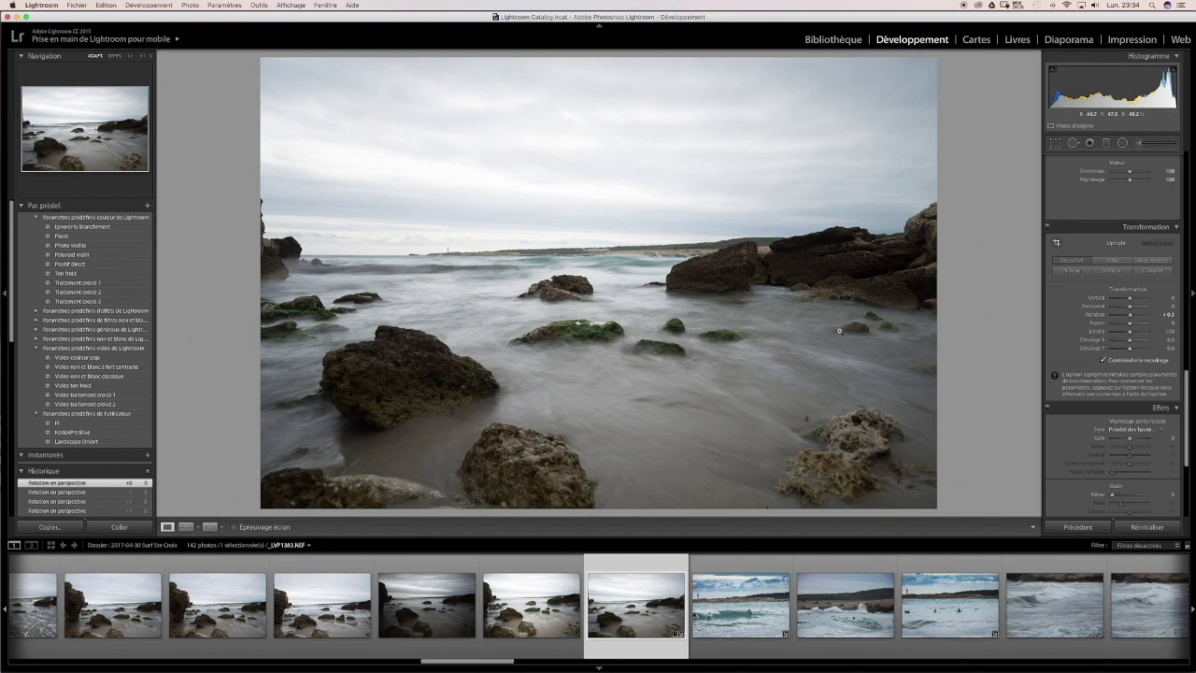
# Step: Test the dehaze effect on the whole photo up to its maximum and settle it at +11
pyautogui.moveTo(1188, 383); pyautogui.dragTo(1186, 173)
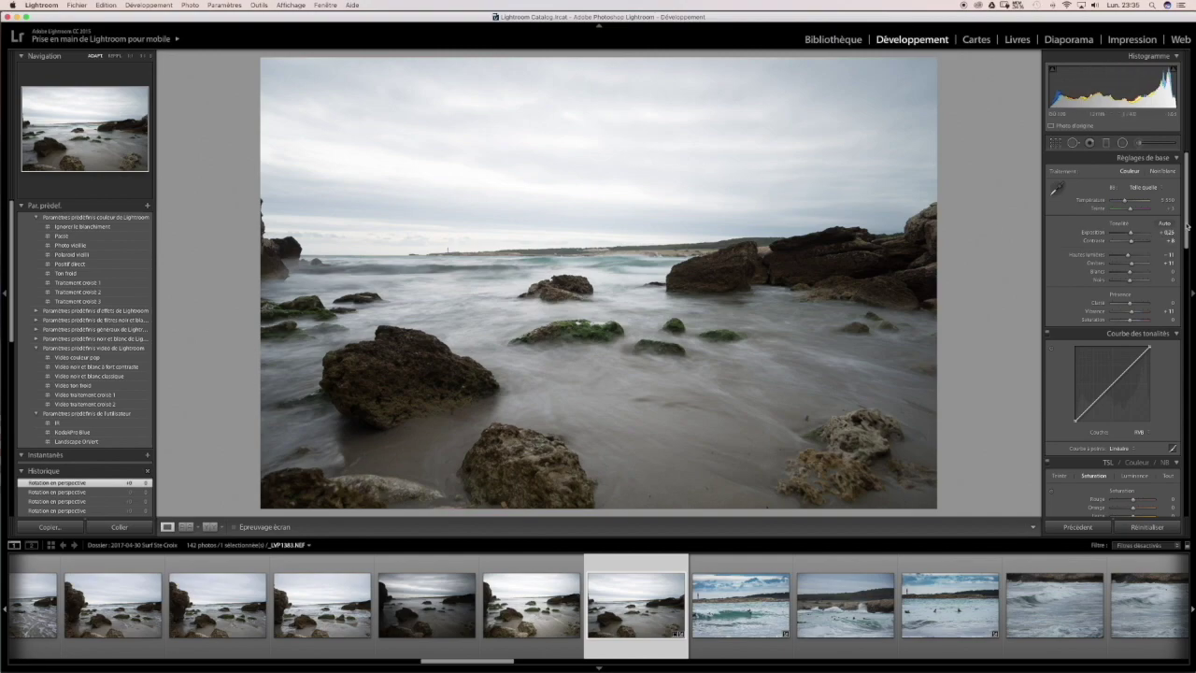
pyautogui.scroll(-2, 1185, 205)
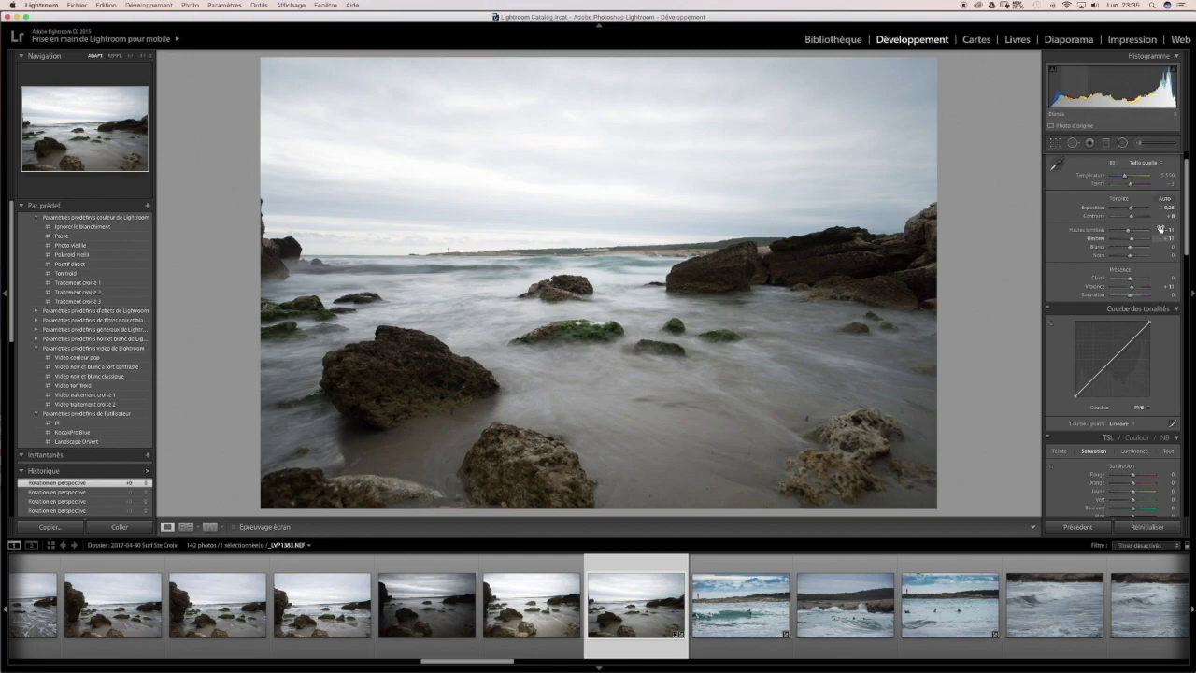
pyautogui.moveTo(1183, 215); pyautogui.dragTo(1194, 465)
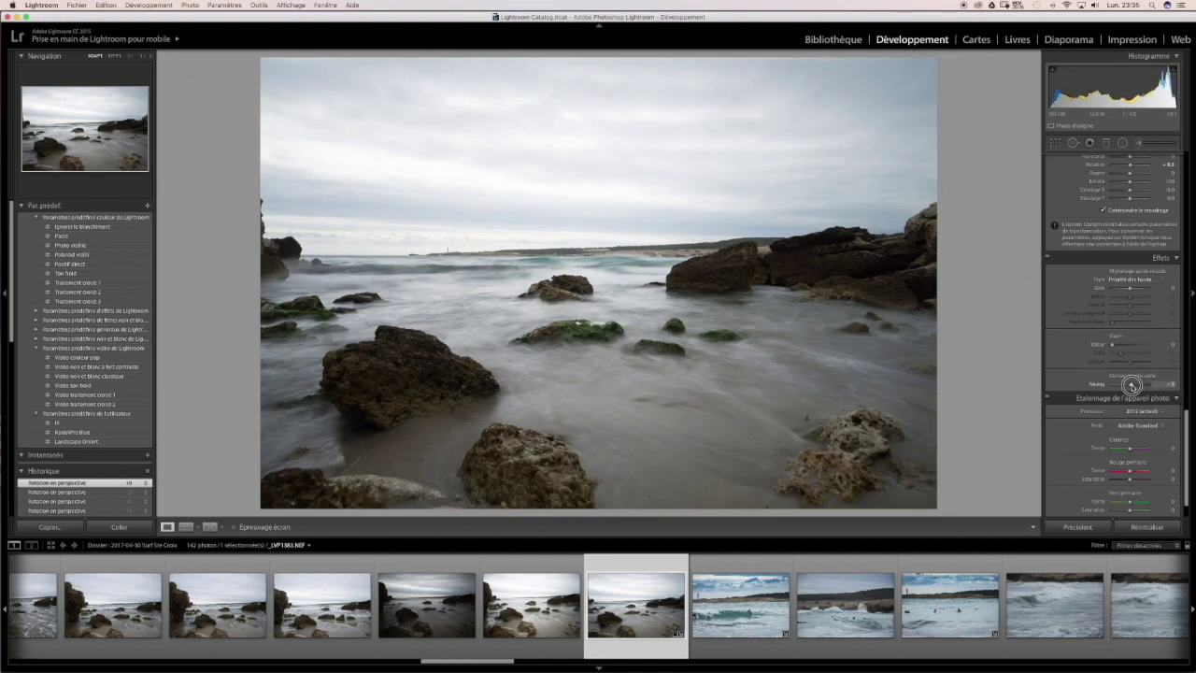
pyautogui.moveTo(1131, 385)
pyautogui.mouseDown()
pyautogui.moveTo(1120, 388)
pyautogui.moveTo(1150, 387)
pyautogui.mouseUp()
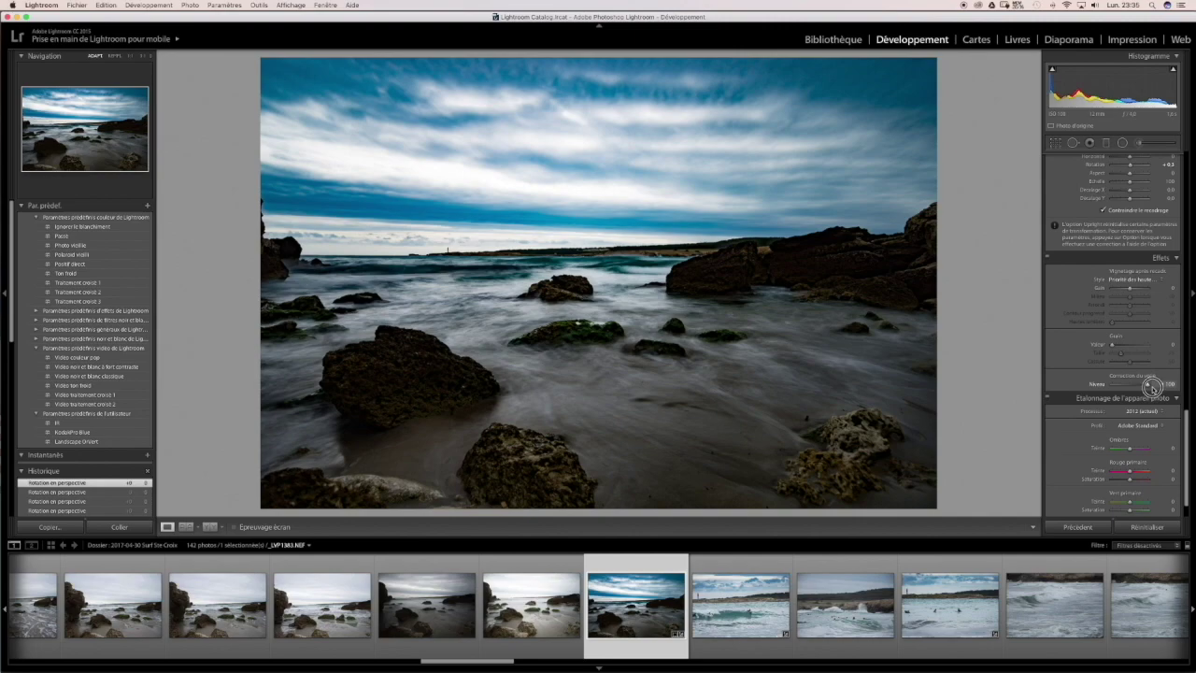
pyautogui.moveTo(1150, 387); pyautogui.dragTo(1130, 387)
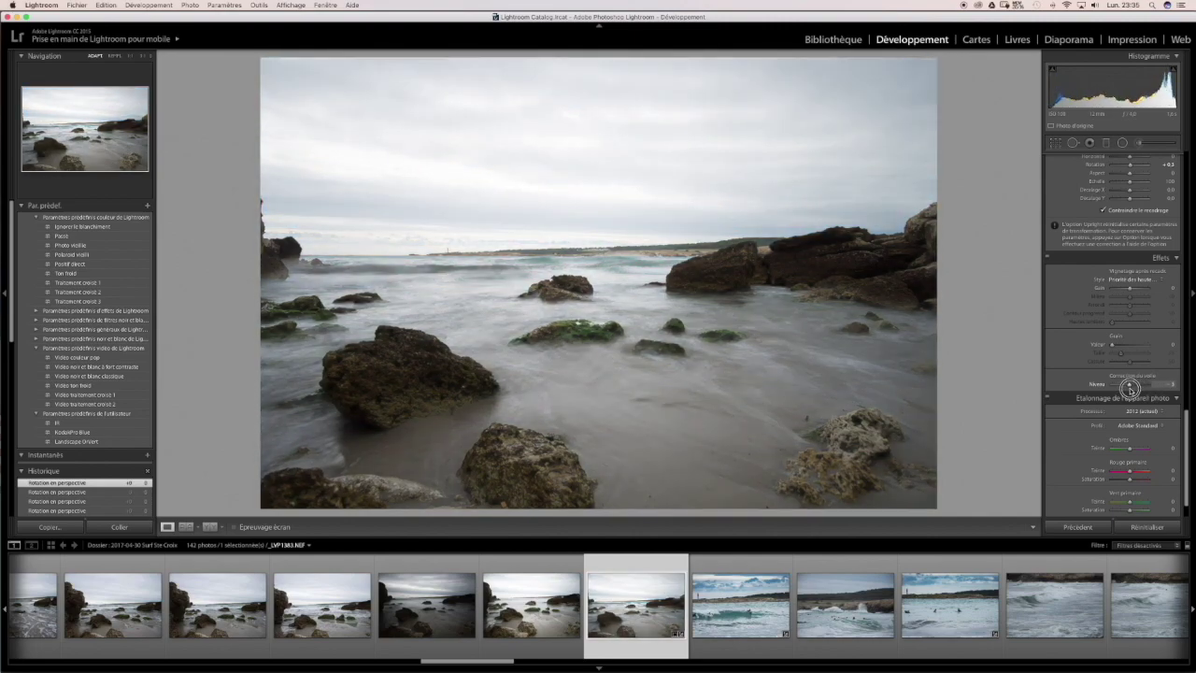
pyautogui.moveTo(1131, 388); pyautogui.dragTo(1133, 391)
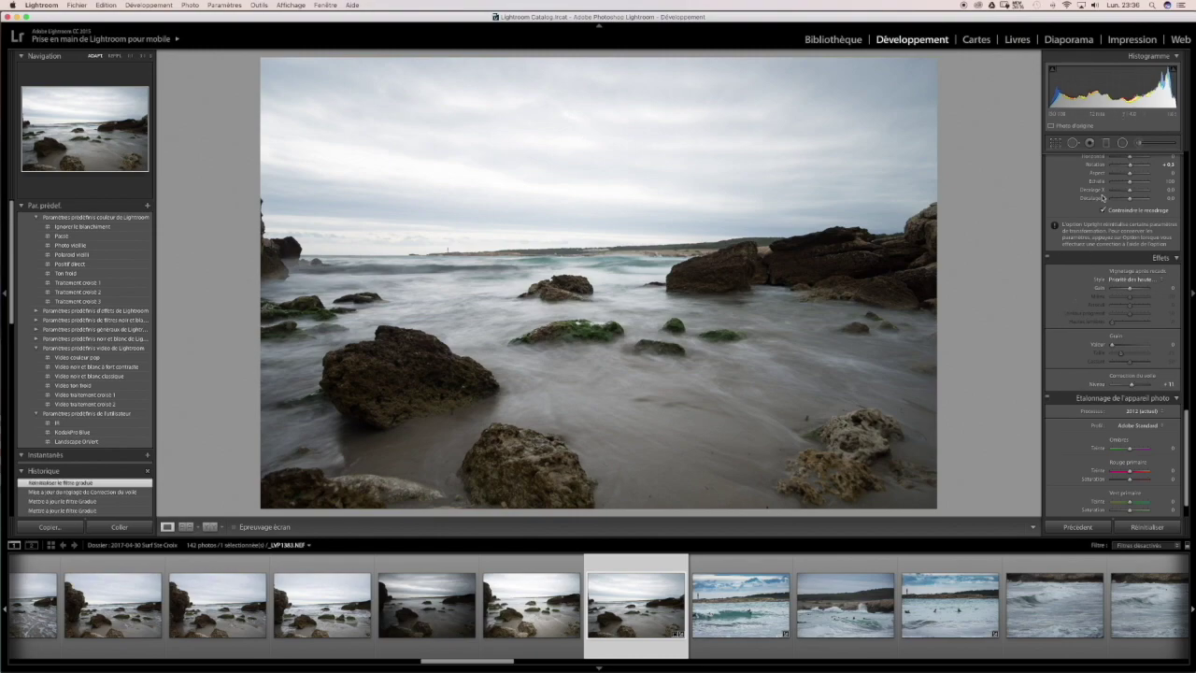
# Step: Add a graduated filter for the sky, centred on the horizon and tilted to follow it, and widen its transition upward
pyautogui.click(1107, 144)
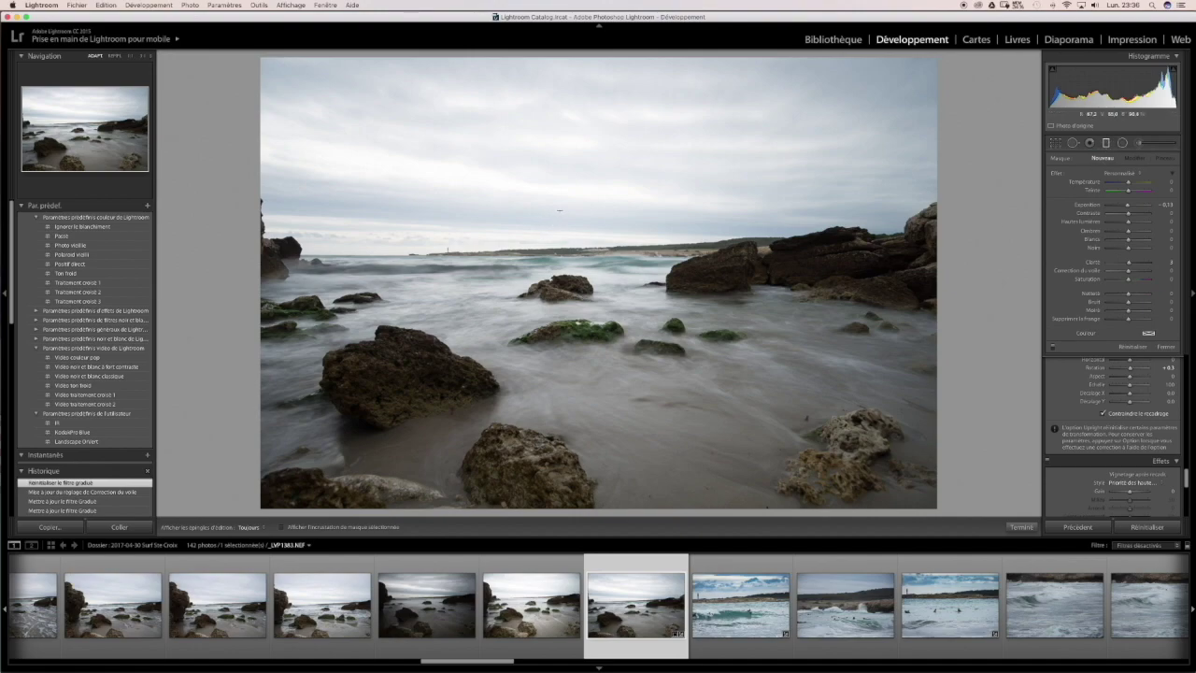
pyautogui.moveTo(561, 207); pyautogui.dragTo(564, 316)
pyautogui.moveTo(561, 259); pyautogui.dragTo(569, 247)
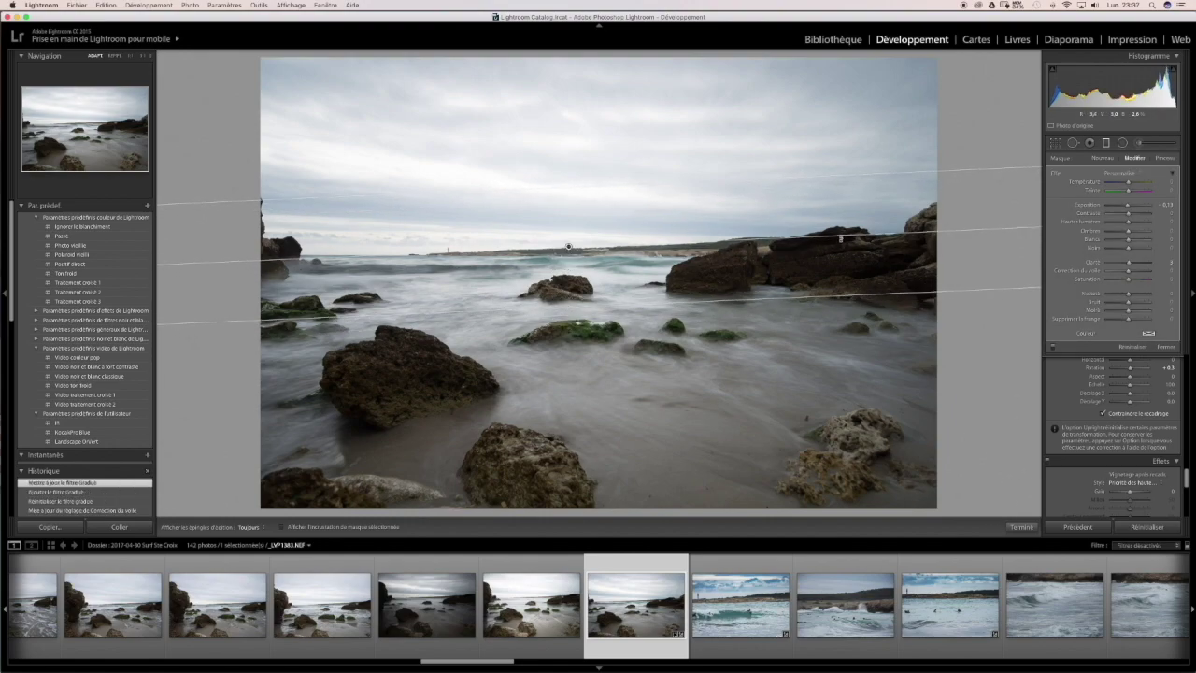
pyautogui.moveTo(840, 239); pyautogui.dragTo(840, 242)
pyautogui.moveTo(568, 246); pyautogui.dragTo(570, 248)
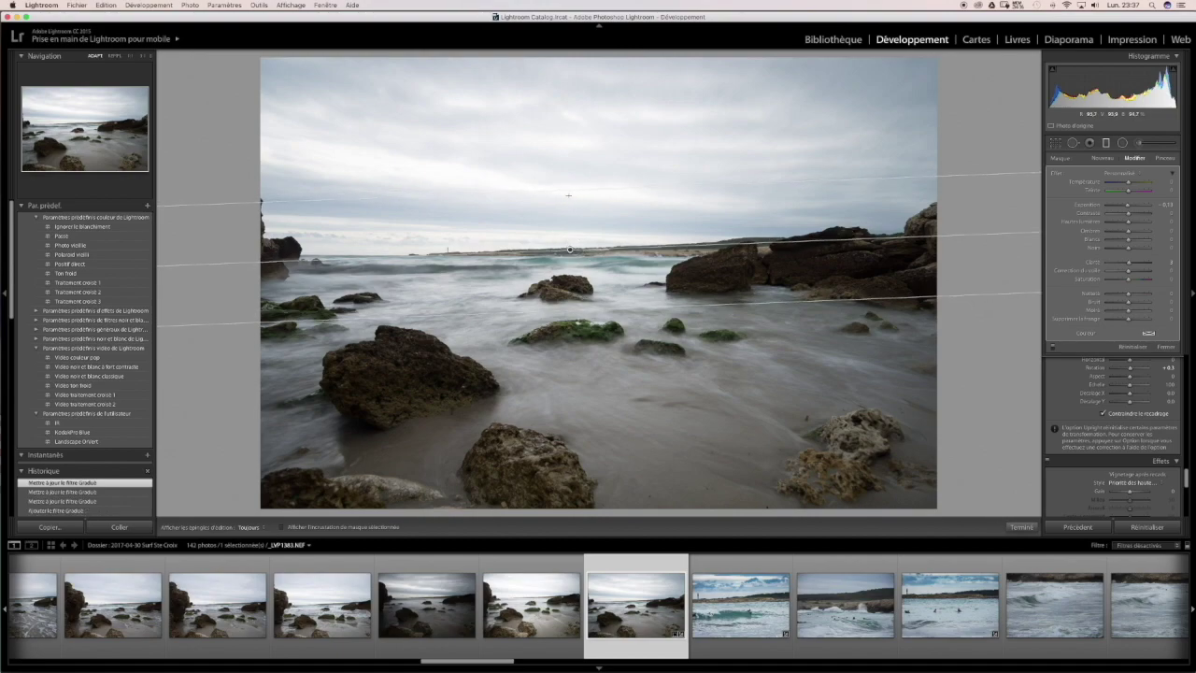
pyautogui.moveTo(566, 191); pyautogui.dragTo(566, 184)
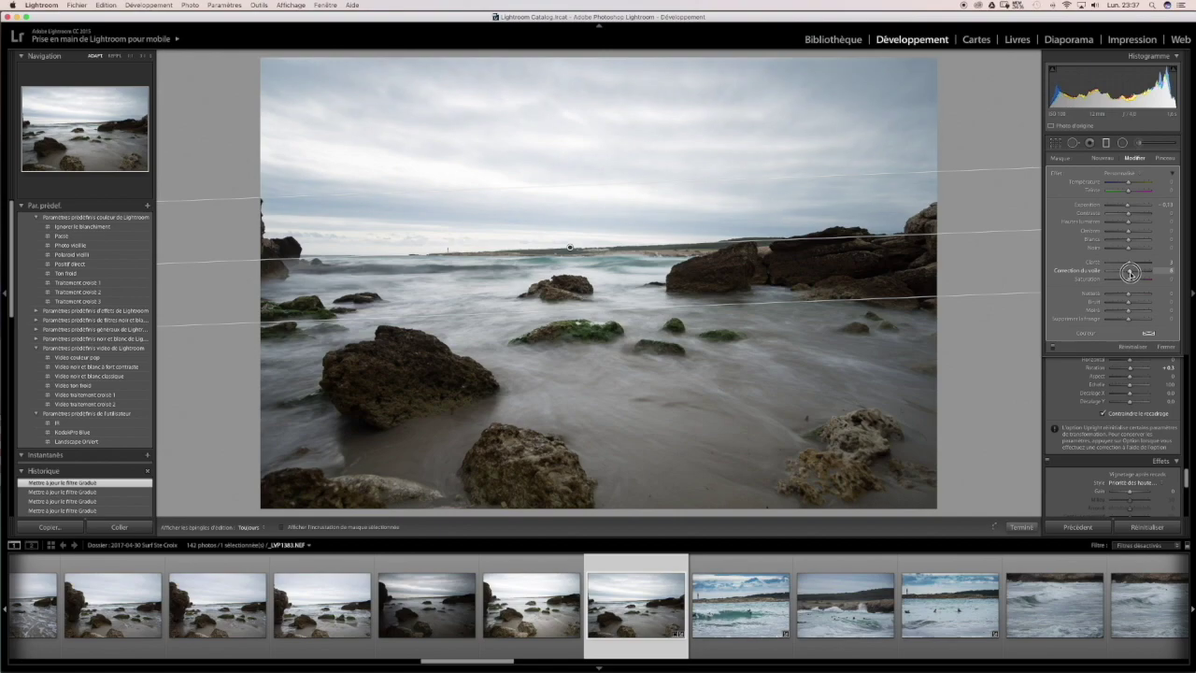
# Step: Give the sky gradient a dehaze of 62 and a temperature of 12, and increase its contrast
pyautogui.moveTo(1130, 272)
pyautogui.mouseDown()
pyautogui.moveTo(1154, 270)
pyautogui.moveTo(1139, 272)
pyautogui.mouseUp()
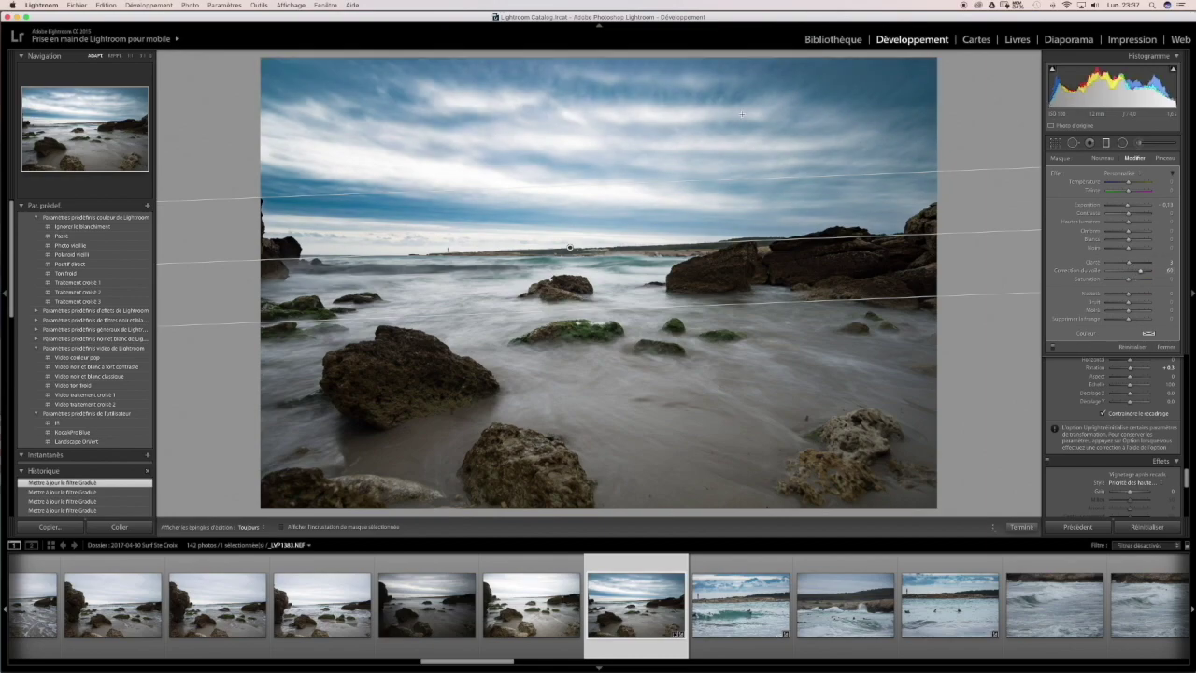
pyautogui.moveTo(1139, 272); pyautogui.dragTo(1141, 272)
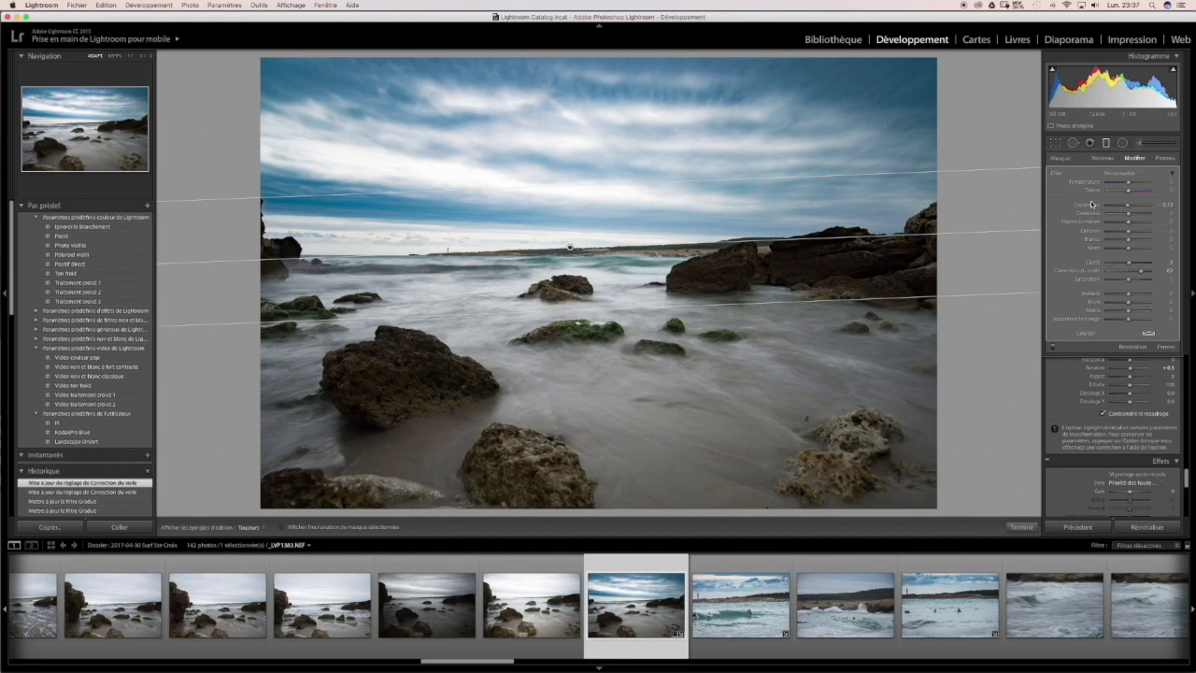
pyautogui.click(1129, 183)
pyautogui.moveTo(1129, 183); pyautogui.dragTo(1131, 214)
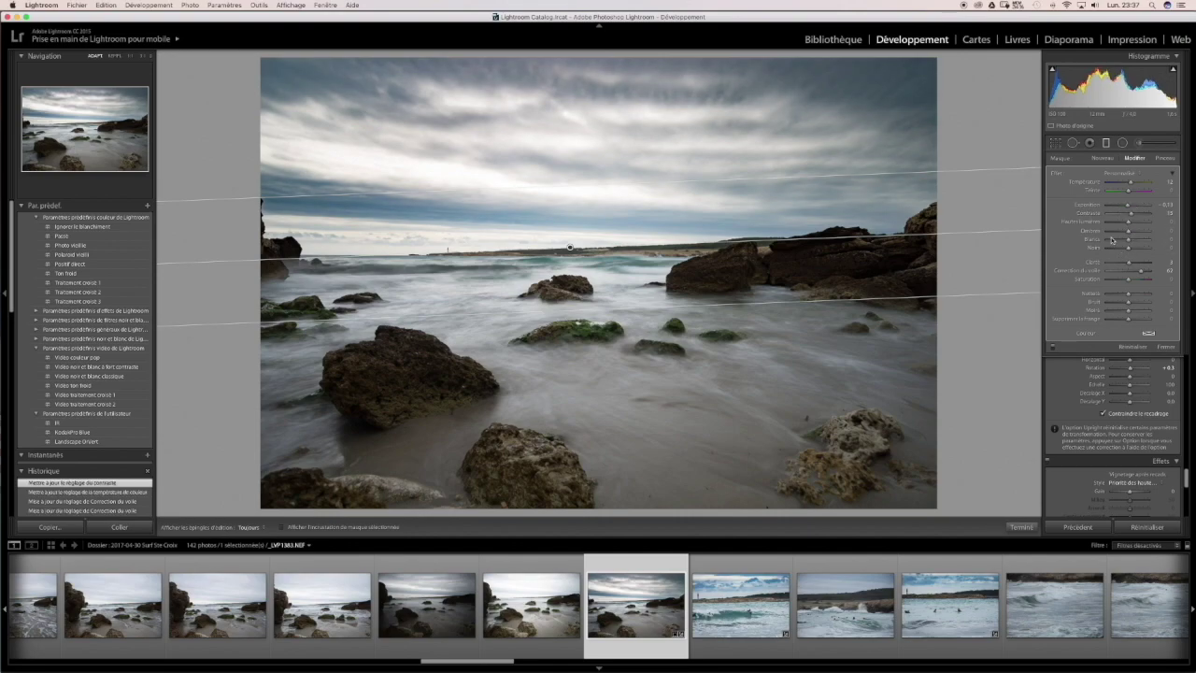
# Step: Set the sky gradient's blacks to -12 and fine-tune its whites and highlights to preserve the bright clouds
pyautogui.moveTo(1130, 241); pyautogui.dragTo(1126, 248)
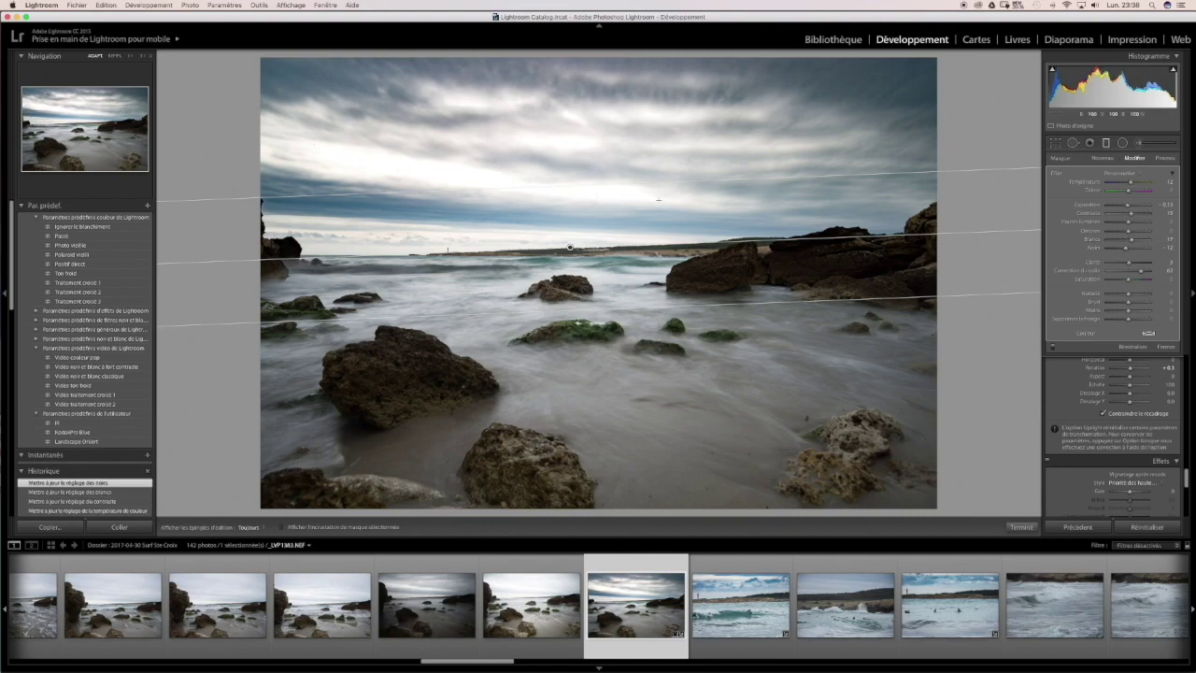
pyautogui.click(1132, 242)
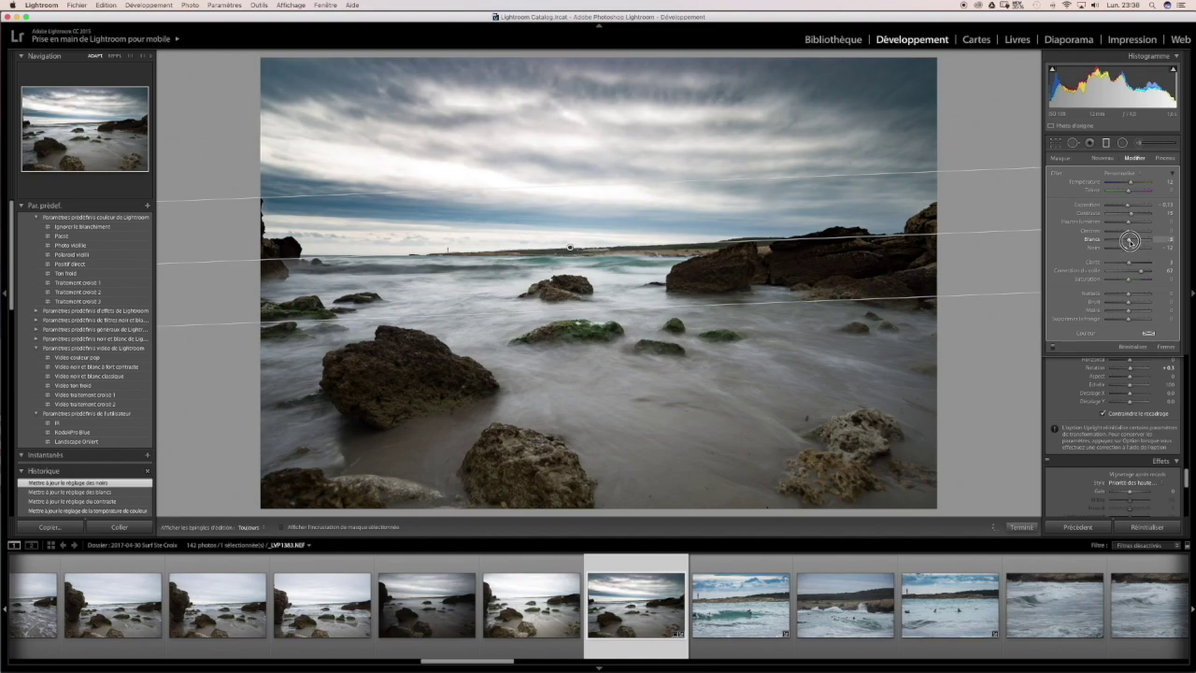
pyautogui.click(1125, 222)
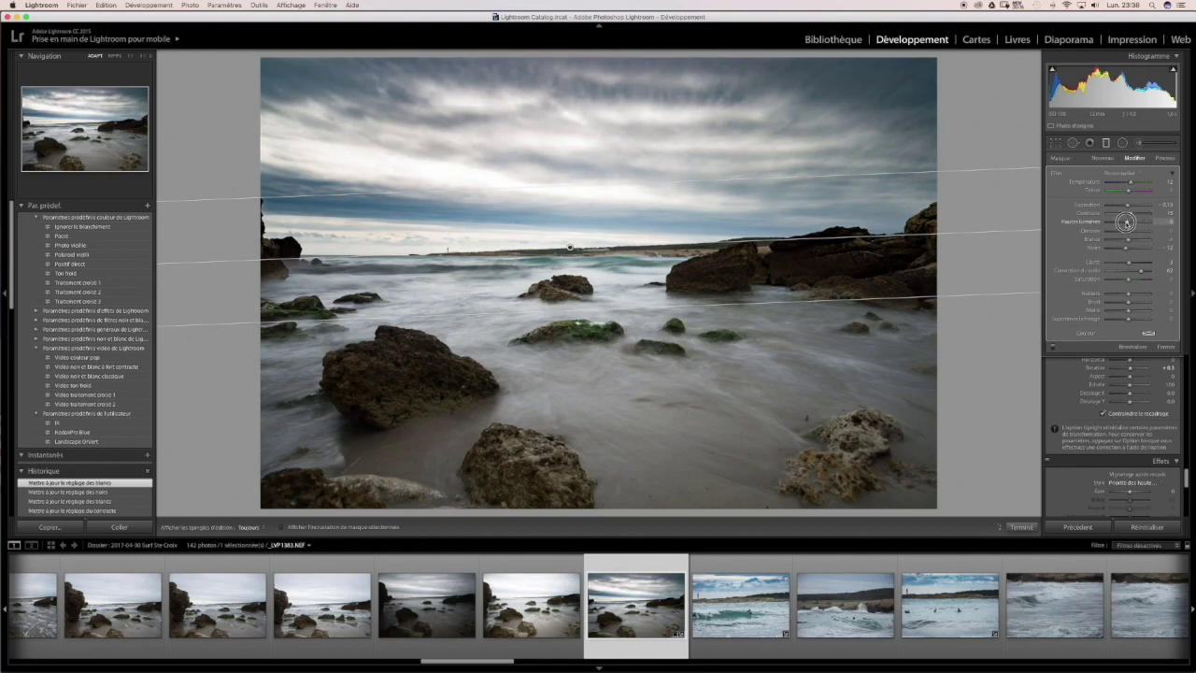
pyautogui.moveTo(1126, 223); pyautogui.dragTo(1128, 223)
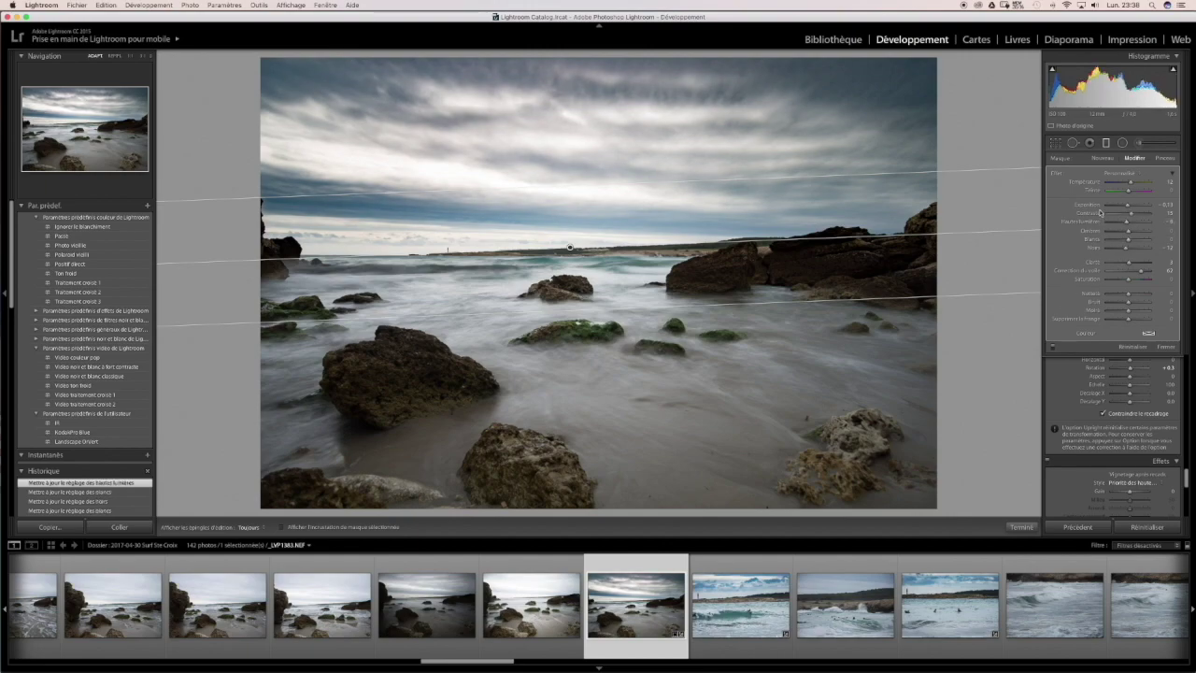
# Step: Delete the unwanted gradient and add another graduated filter from the water up past the horizon to cover the foreground
pyautogui.press('Delete')
pyautogui.moveTo(598, 309); pyautogui.dragTo(610, 178)
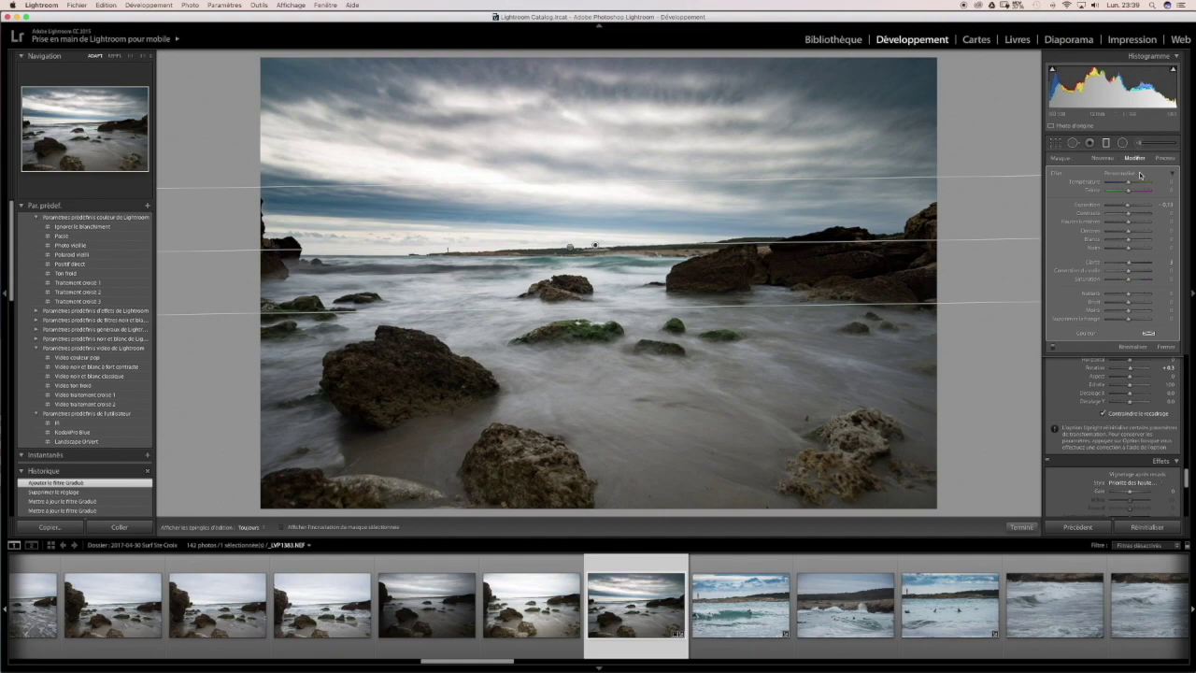
# Step: Set the foreground gradient's exposure to 0.40, increase its contrast and highlights, darken its shadows slightly and raise its whites
pyautogui.moveTo(1128, 208); pyautogui.dragTo(1131, 208)
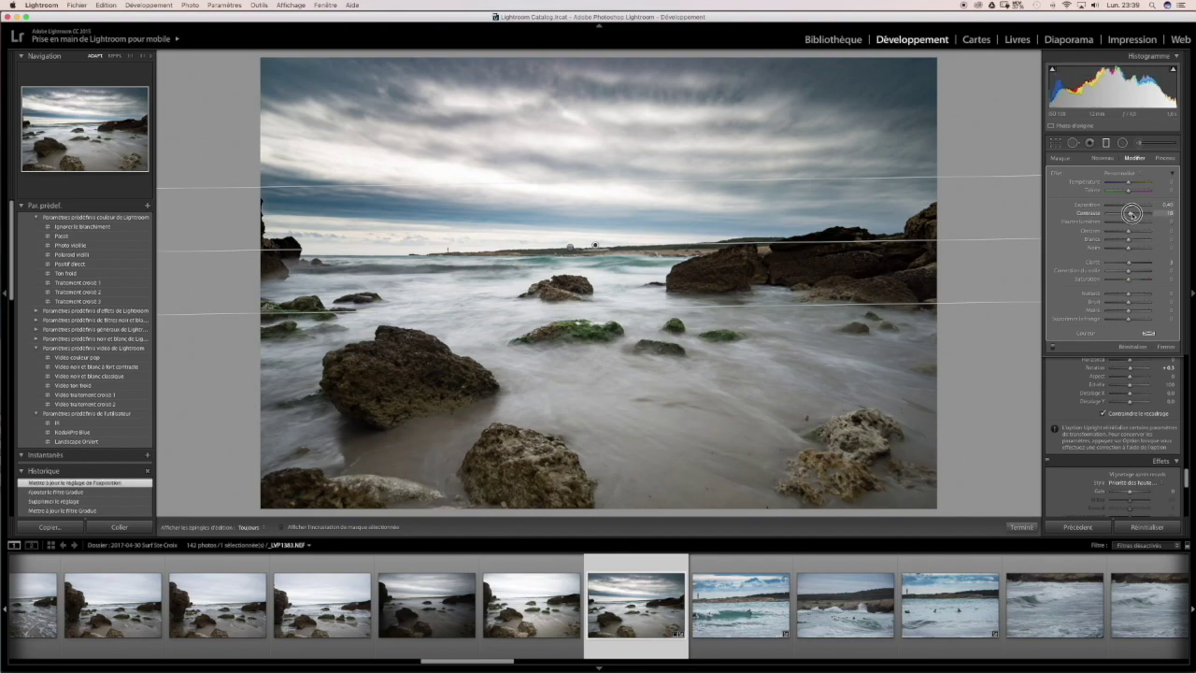
pyautogui.moveTo(1131, 213); pyautogui.dragTo(1126, 233)
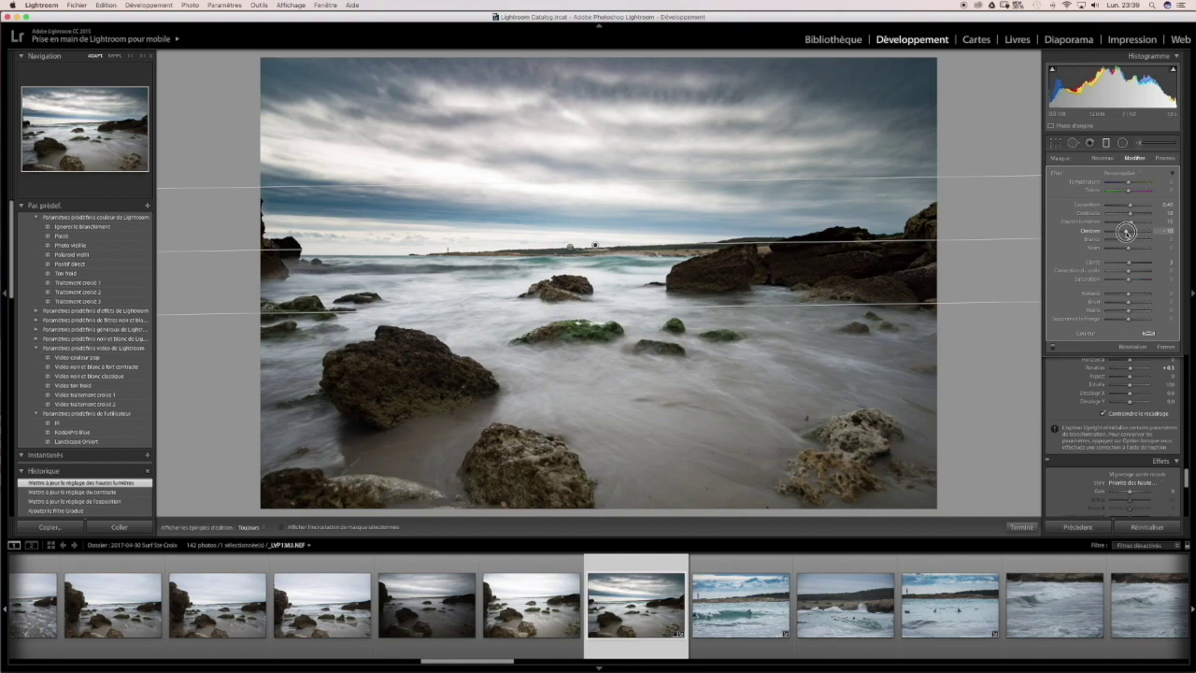
pyautogui.moveTo(1127, 235); pyautogui.dragTo(1133, 239)
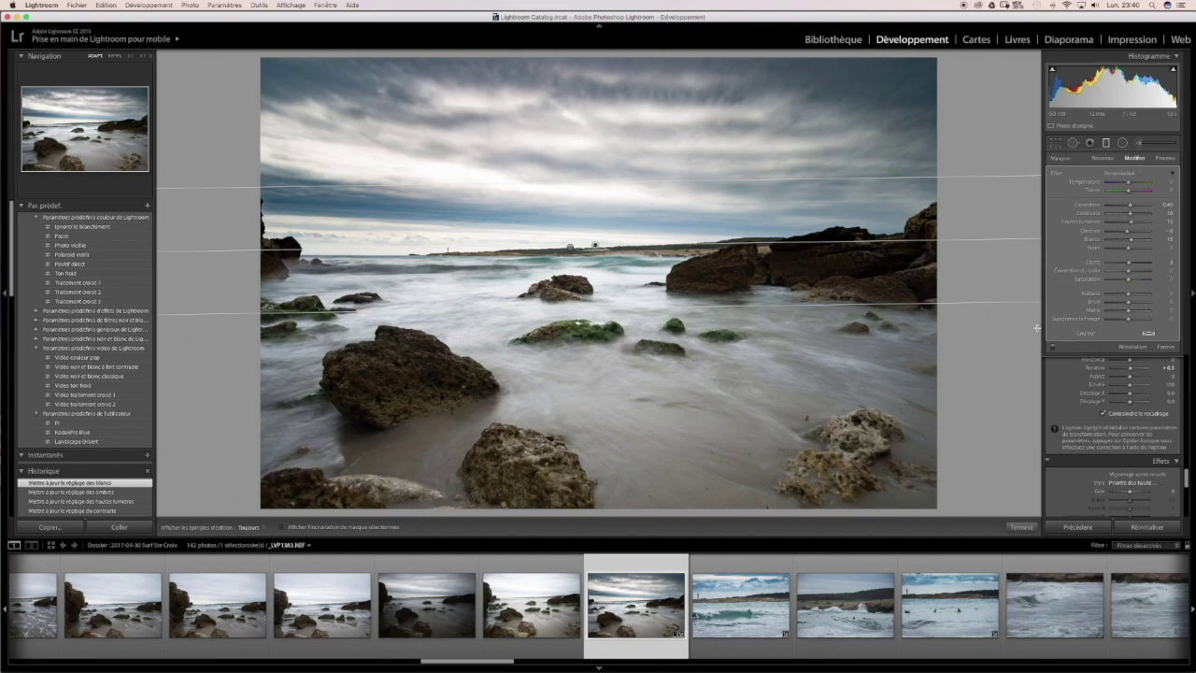
# Step: Reduce the foreground gradient's whites slightly, set its highlights to -12, and close the graduated filter
pyautogui.moveTo(1131, 240); pyautogui.dragTo(1130, 224)
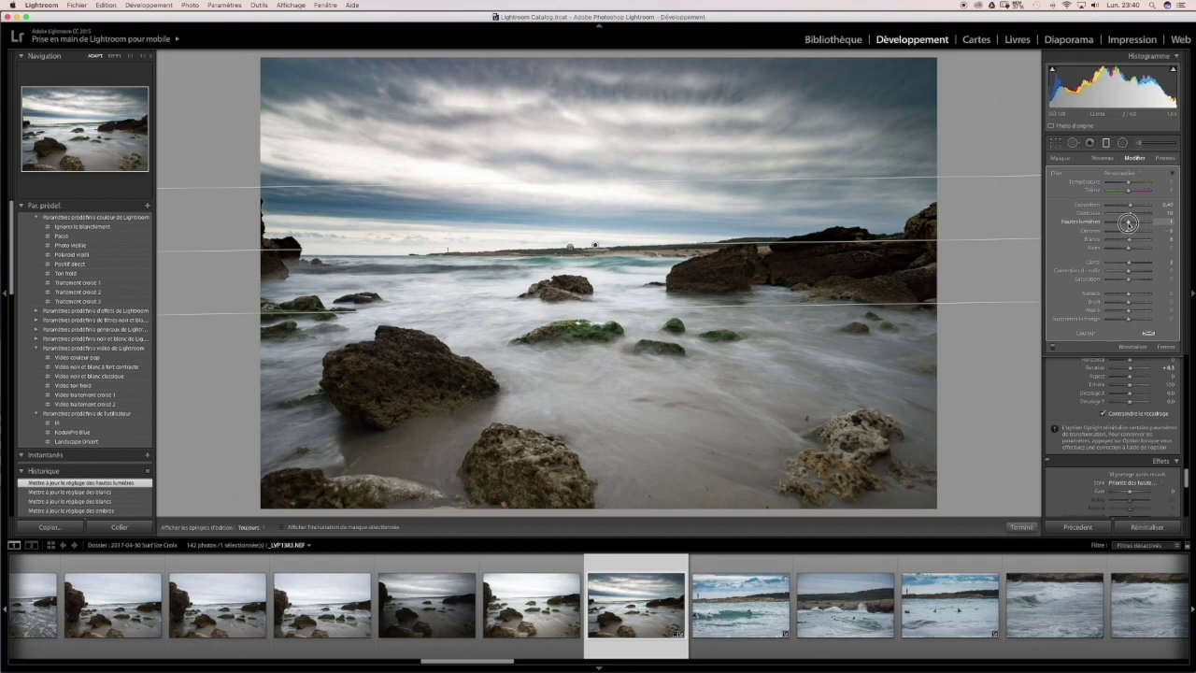
pyautogui.moveTo(1128, 223); pyautogui.dragTo(1125, 223)
pyautogui.moveTo(1125, 223); pyautogui.dragTo(1125, 223)
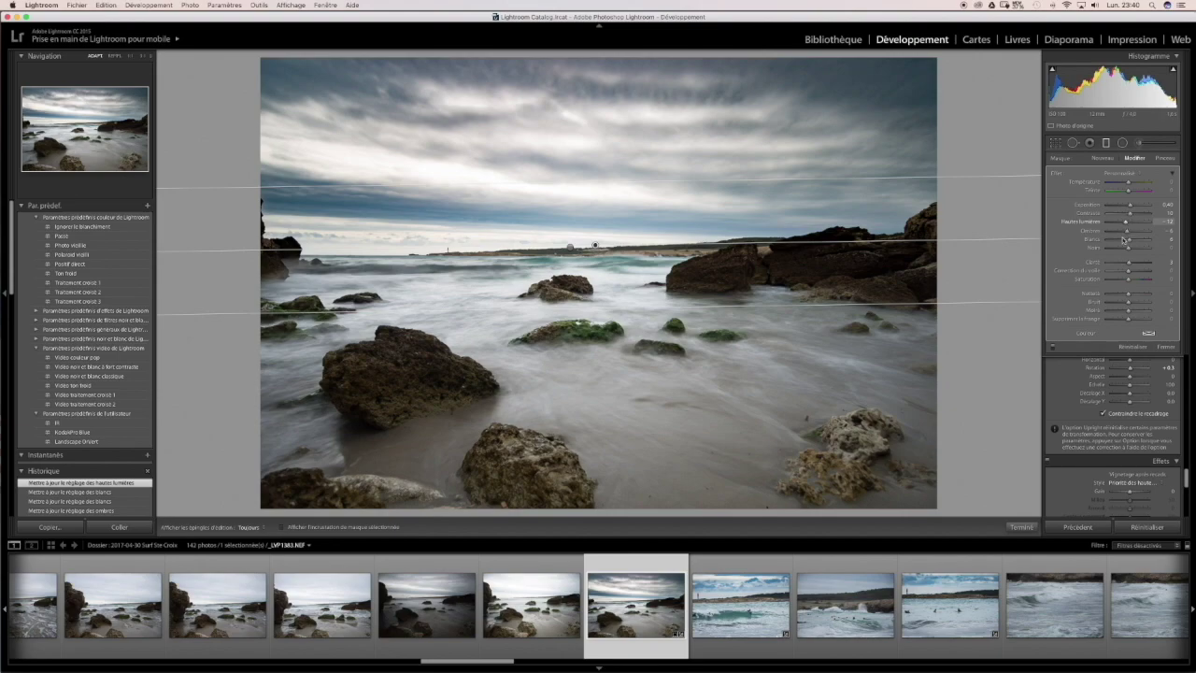
pyautogui.click(1167, 347)
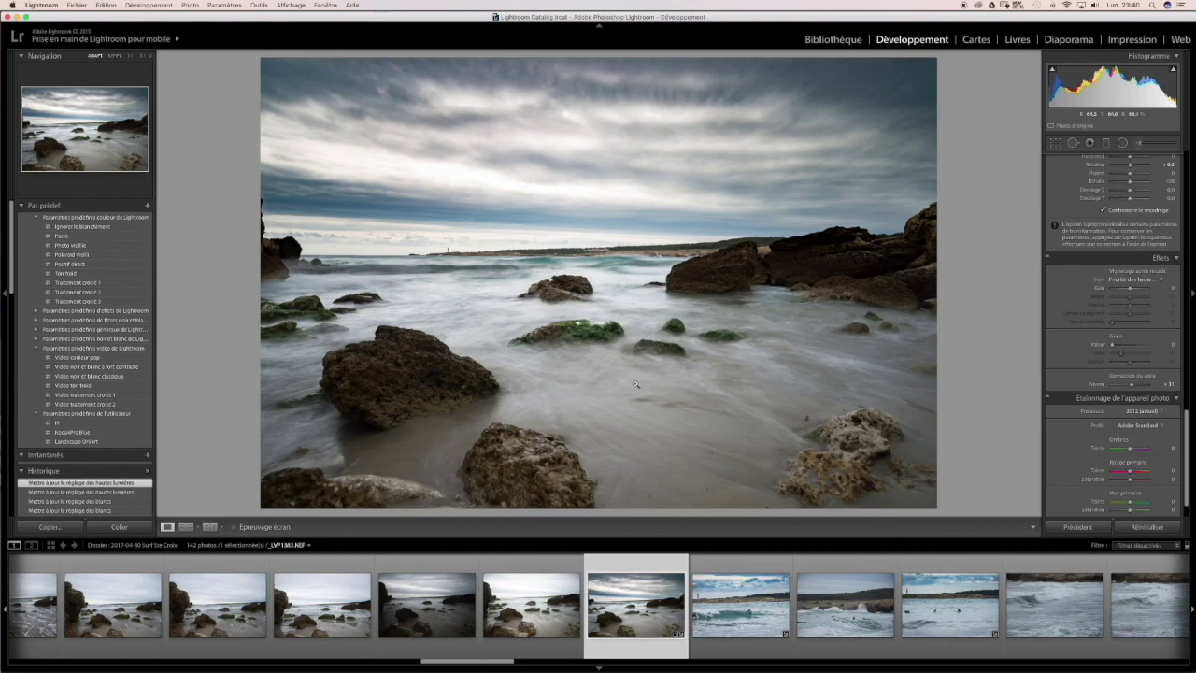
# Step: Open the developed photo in Photoshop for editing, keeping its embedded sRGB colour profile instead of the working space
pyautogui.press('super+e')
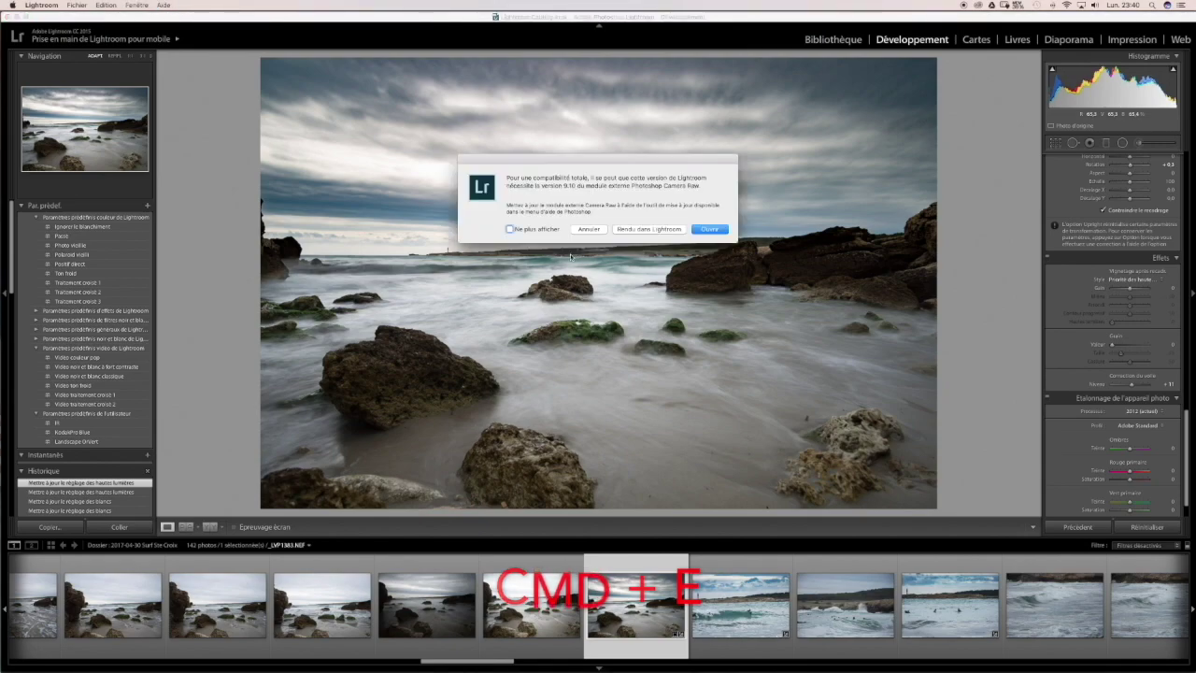
pyautogui.click(707, 229)
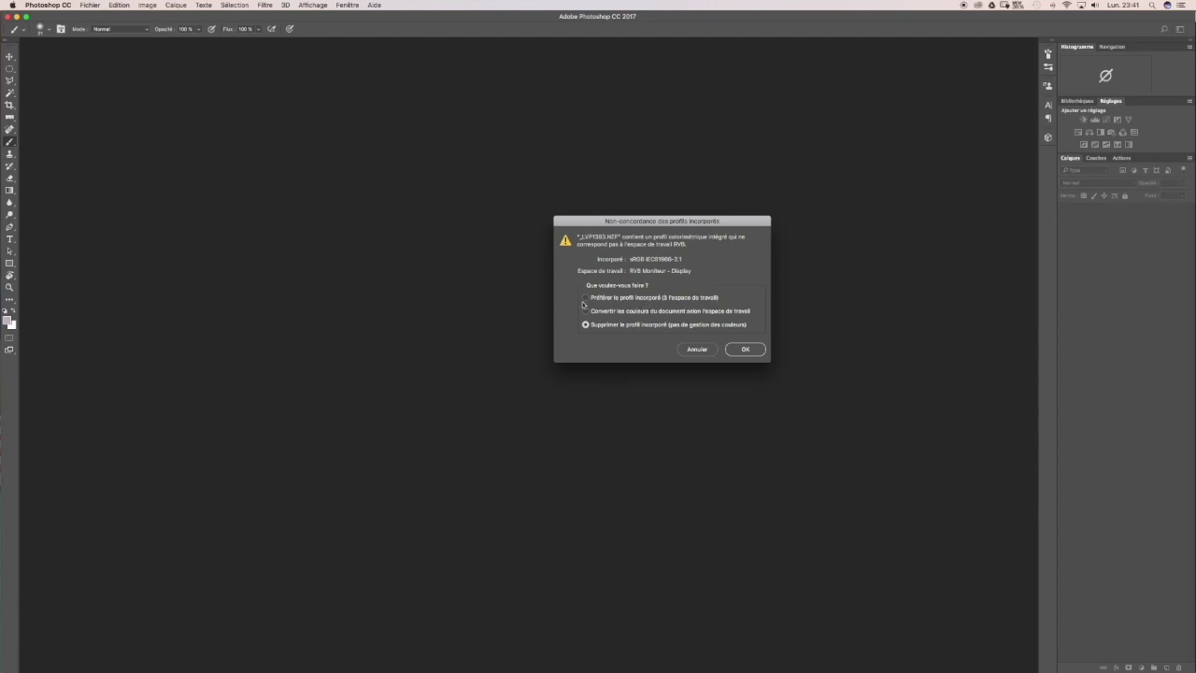
pyautogui.click(587, 299)
pyautogui.click(745, 349)
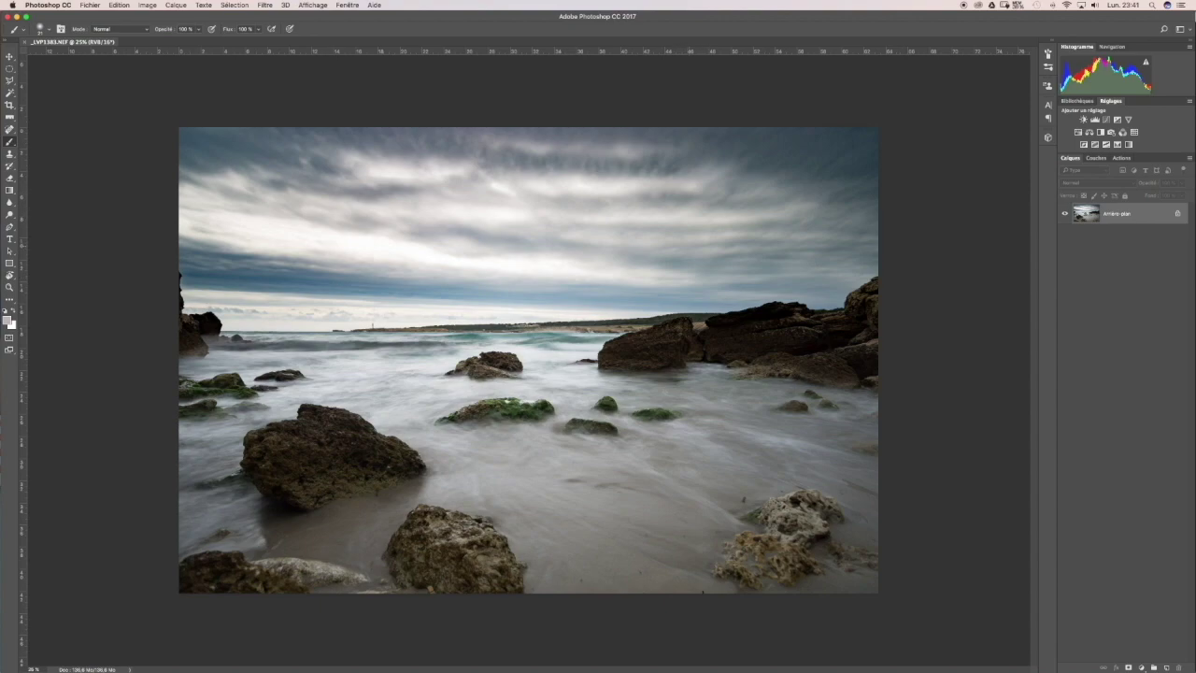
# Step: Convert the background into a regular layer named Calque 0 and duplicate it twice
pyautogui.doubleClick(1142, 216)
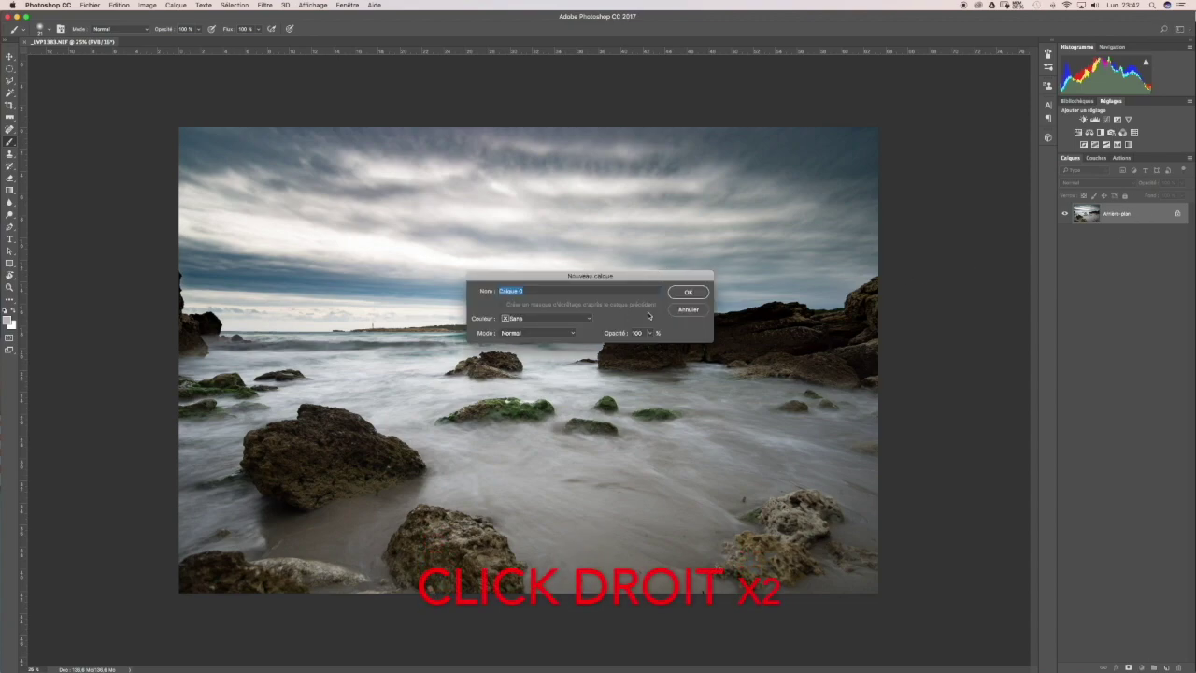
pyautogui.click(688, 293)
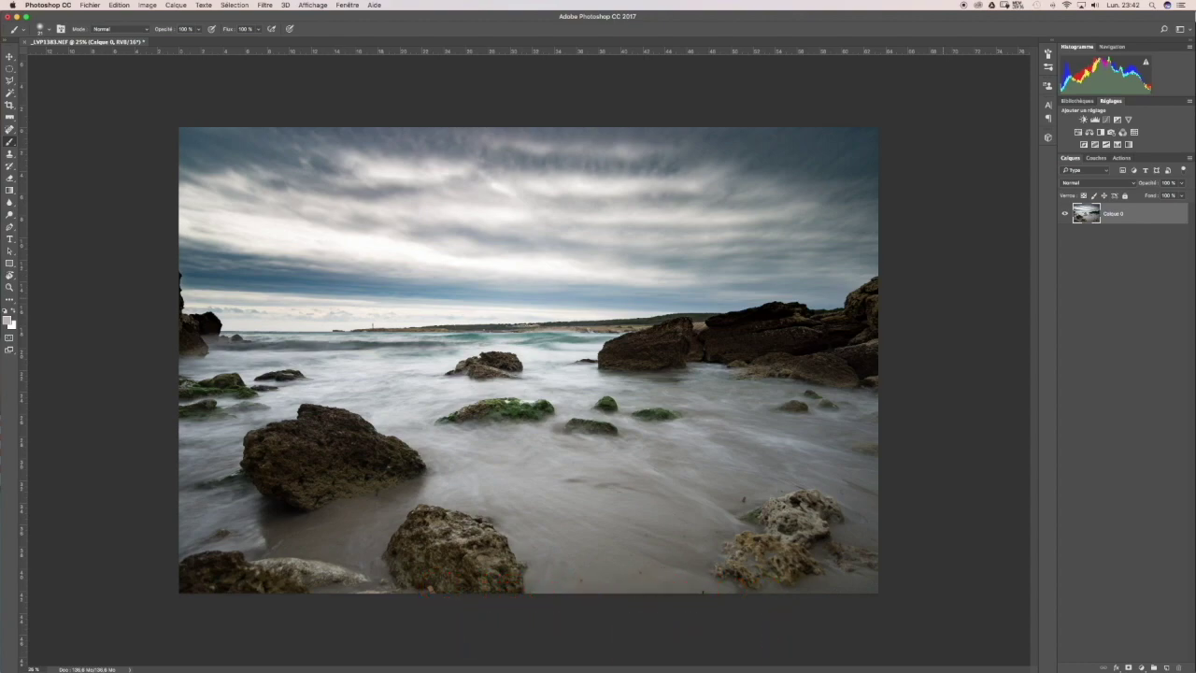
pyautogui.press('super+j')
pyautogui.press('super+j')
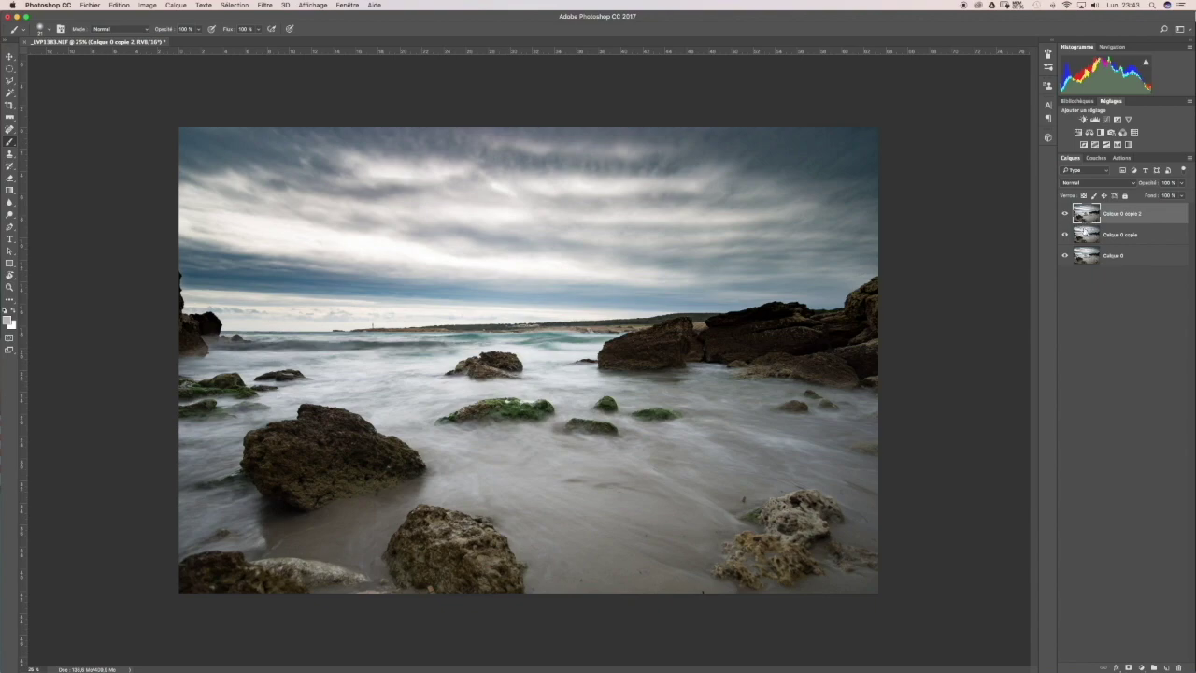
# Step: Invert the colours of the uppermost layer copy and set its blend mode to Lumière vive
pyautogui.press('super+i')
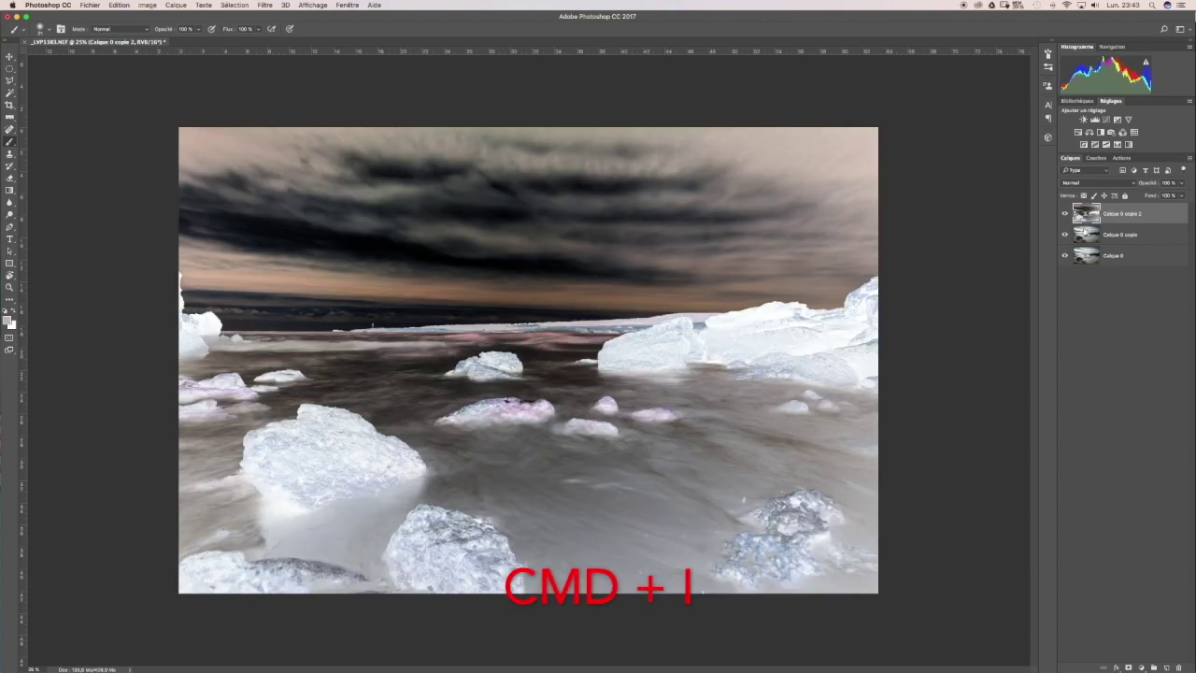
pyautogui.click(1133, 183)
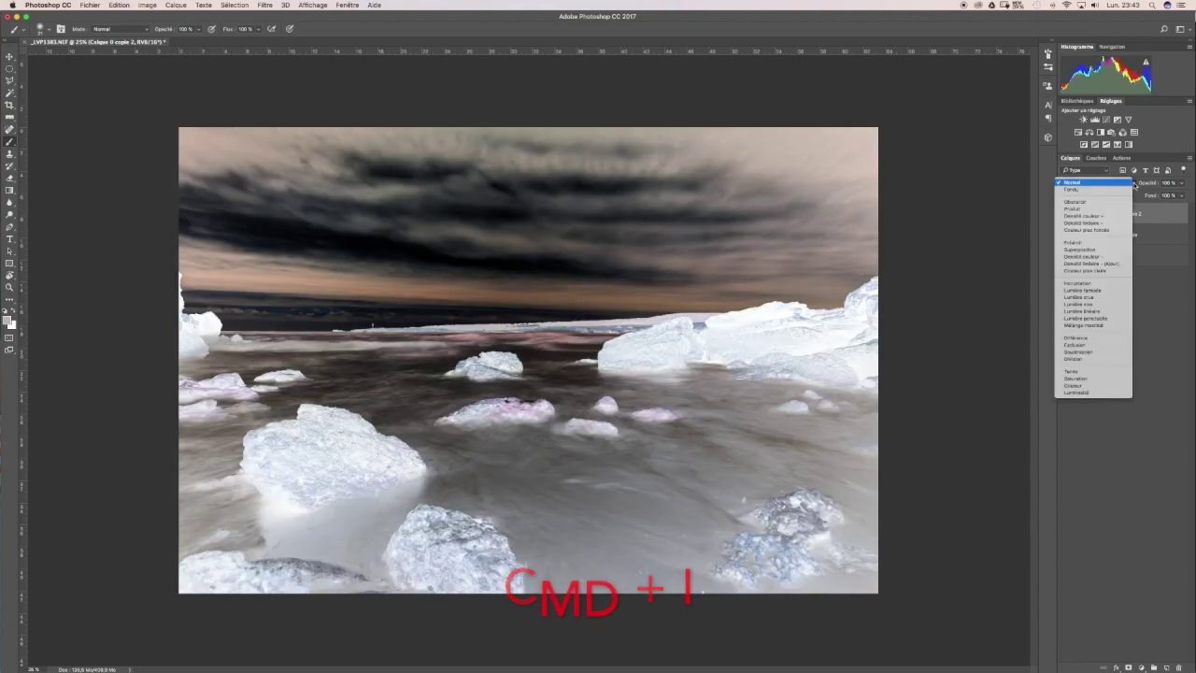
pyautogui.click(1091, 306)
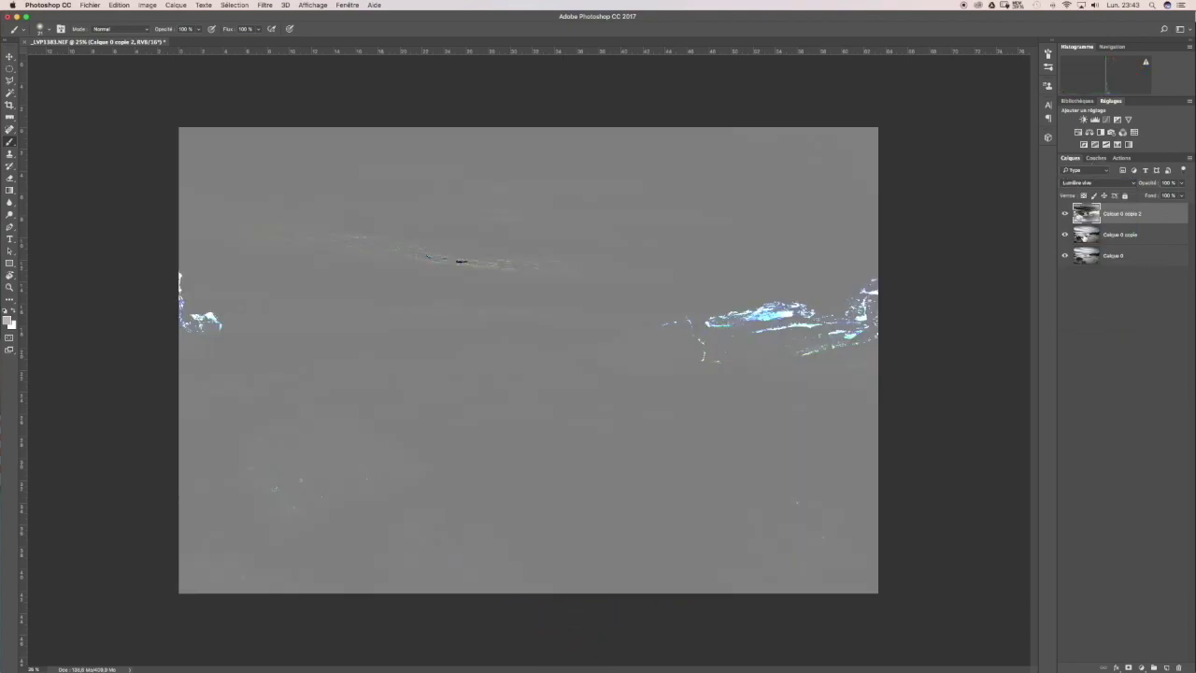
# Step: Set the blend mode of the middle layer, Calque 0 copie, to Incrustation
pyautogui.click(1084, 235)
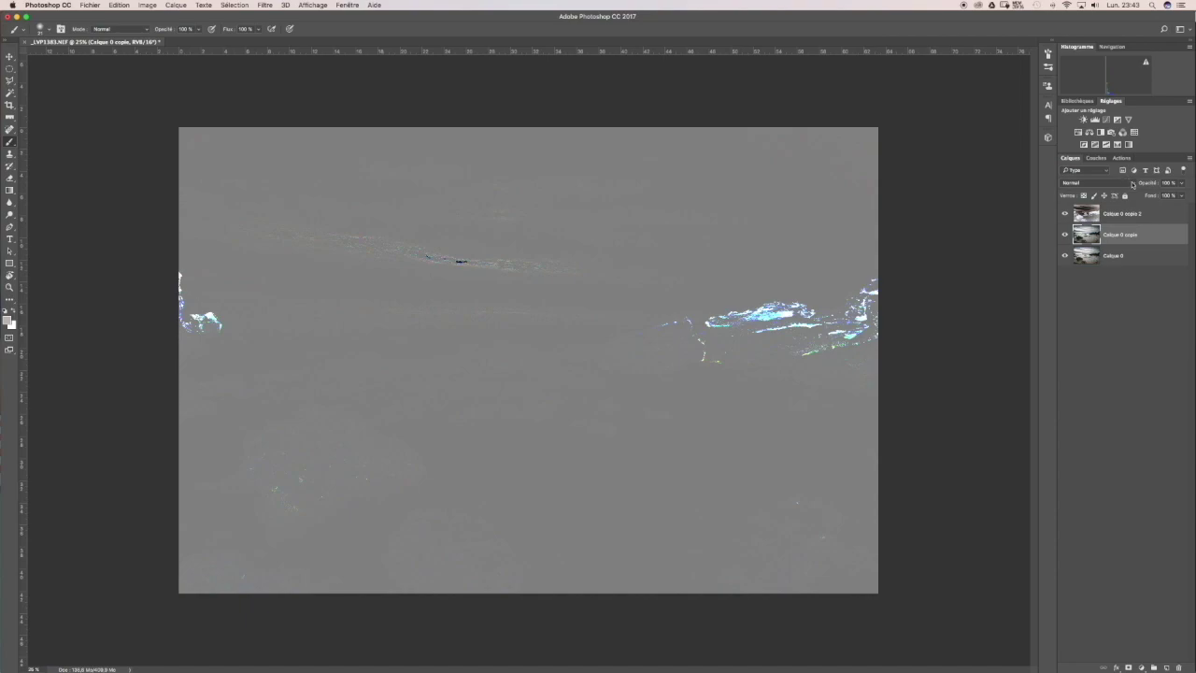
pyautogui.click(1134, 183)
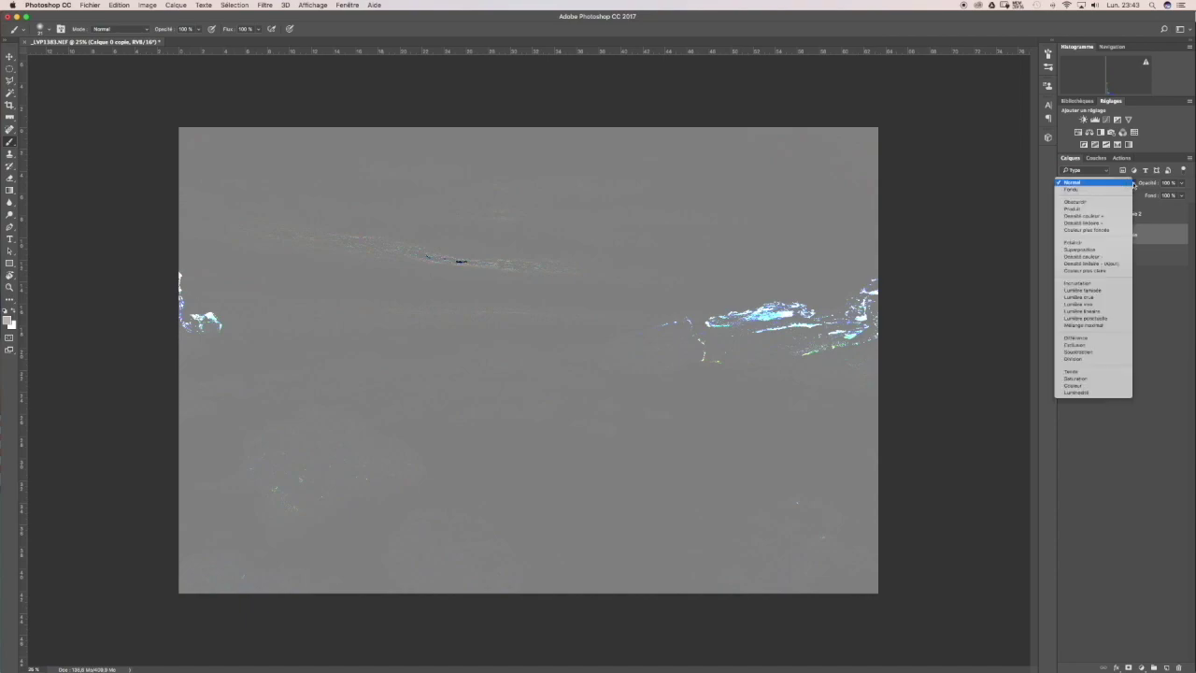
pyautogui.click(1084, 285)
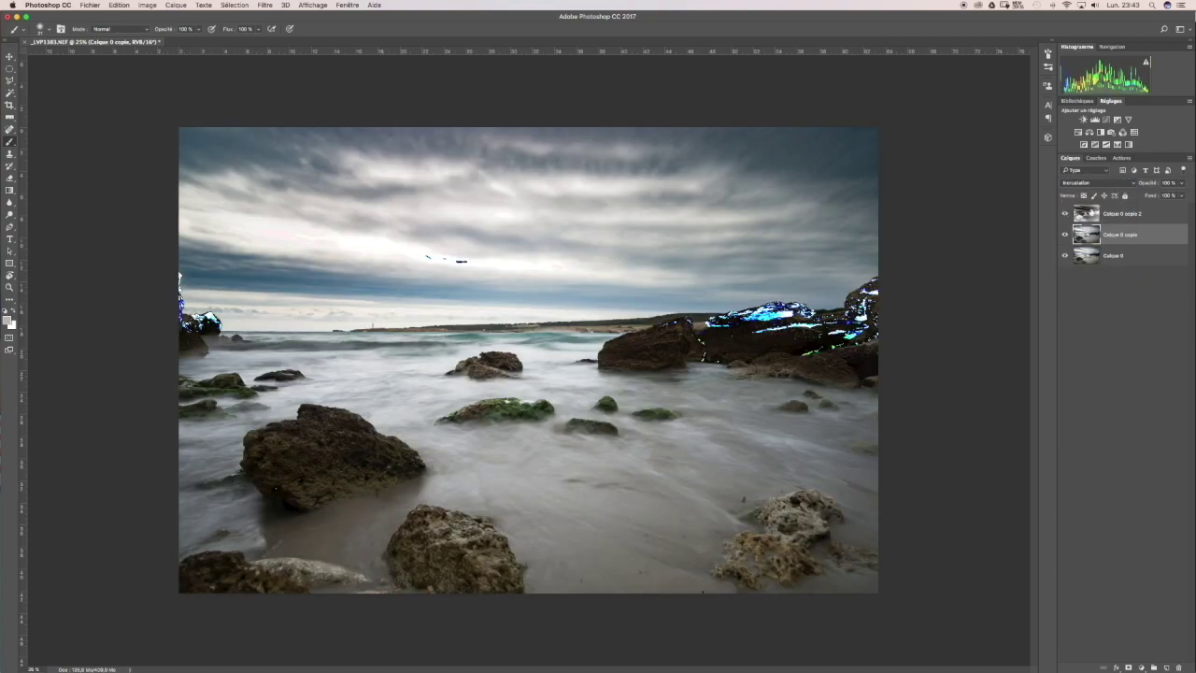
# Step: Group the two layer copies and set the group's blend mode to Incrustation
pyautogui.click(1088, 214)
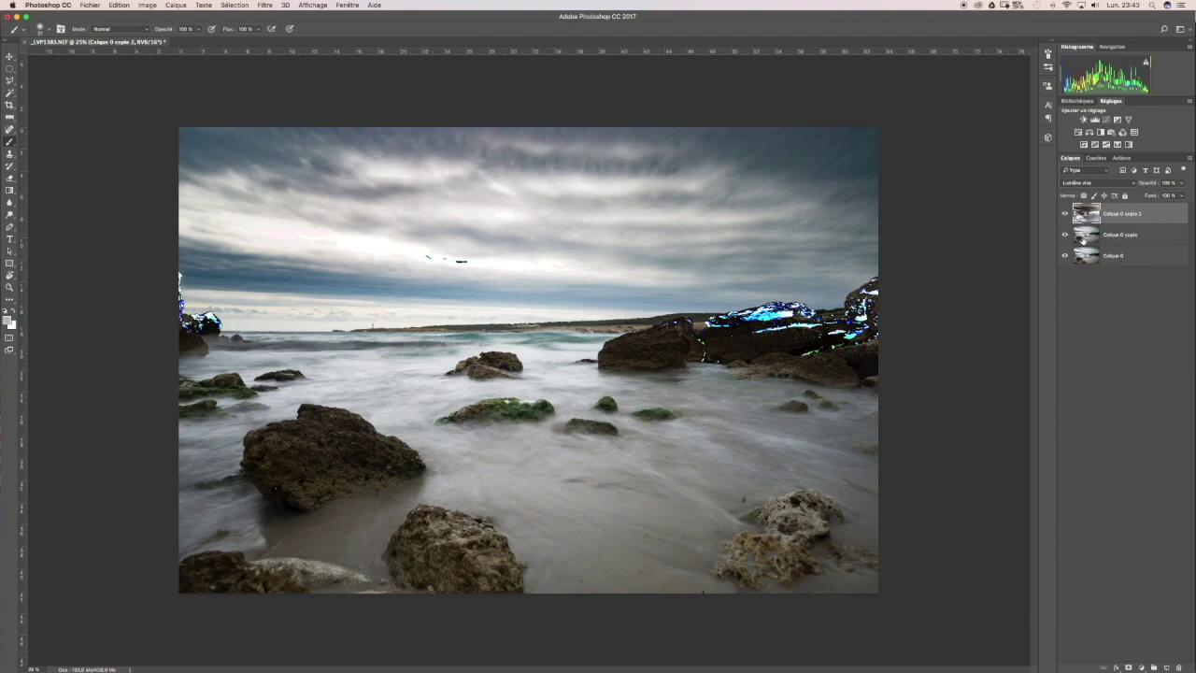
pyautogui.keyDown('shift'); pyautogui.click(1087, 235); pyautogui.keyUp('shift')
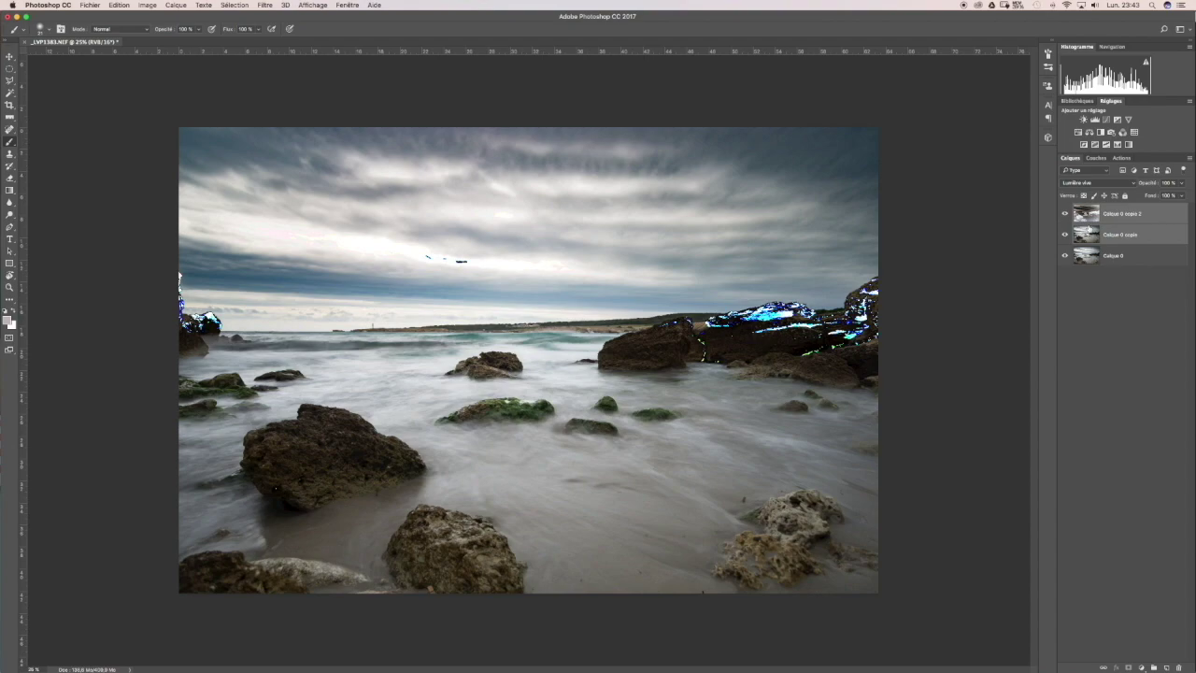
pyautogui.moveTo(1170, 217); pyautogui.dragTo(1157, 659)
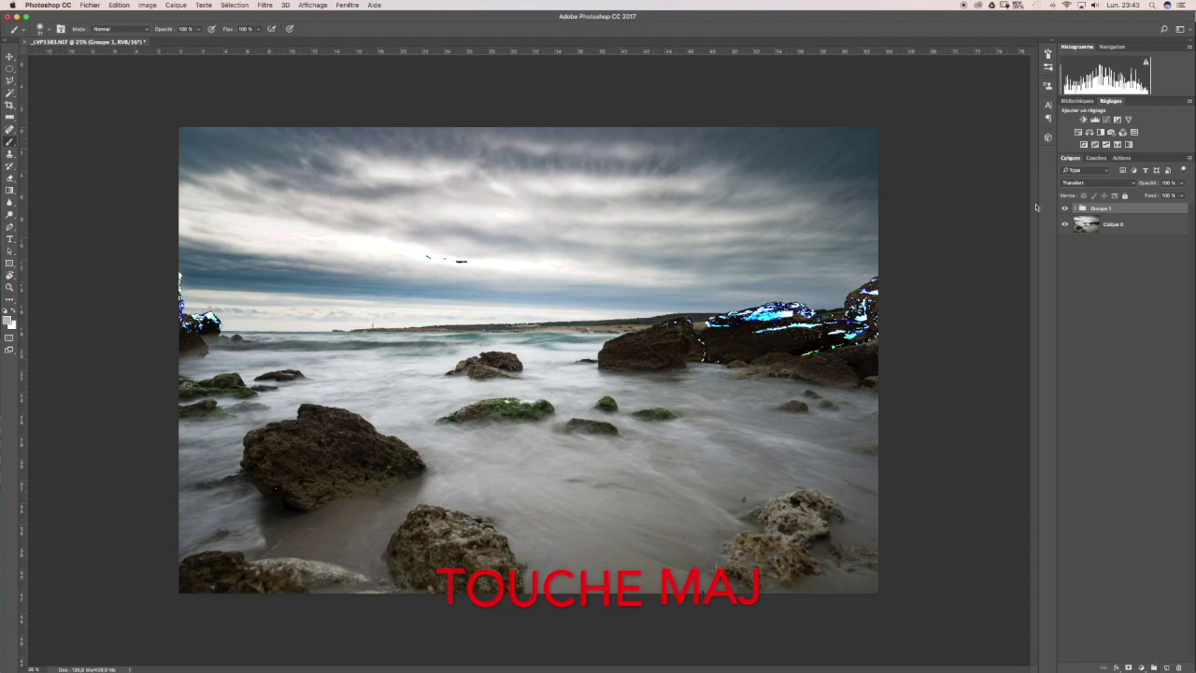
pyautogui.click(1103, 183)
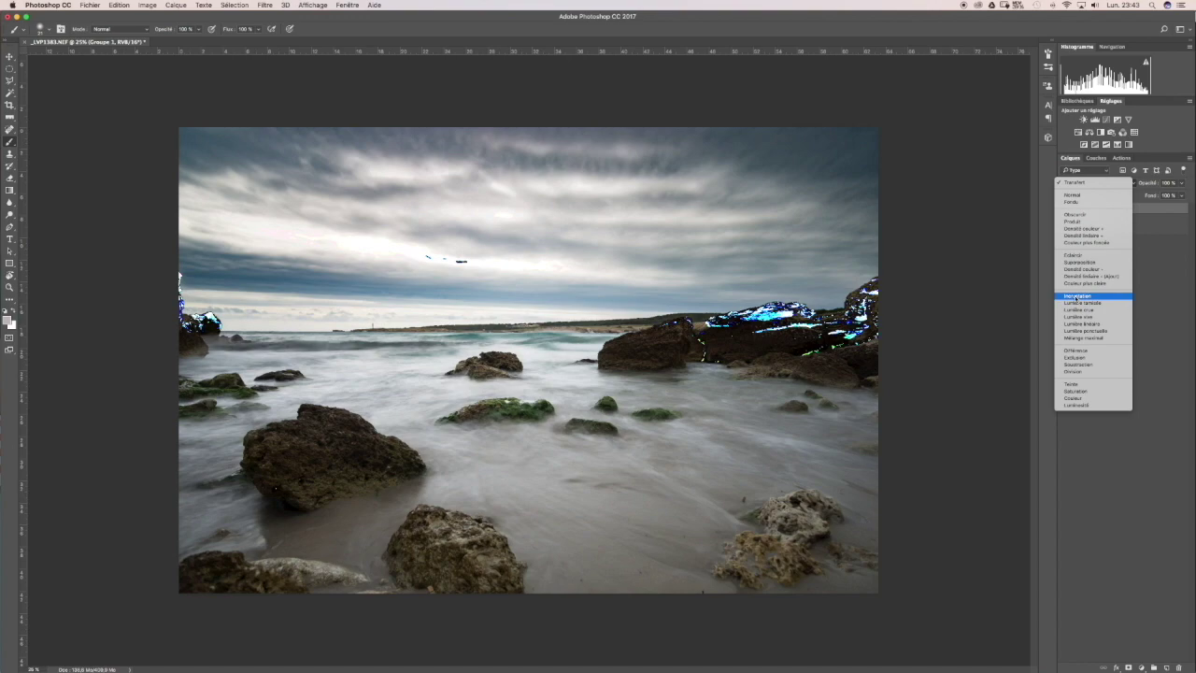
pyautogui.click(1078, 296)
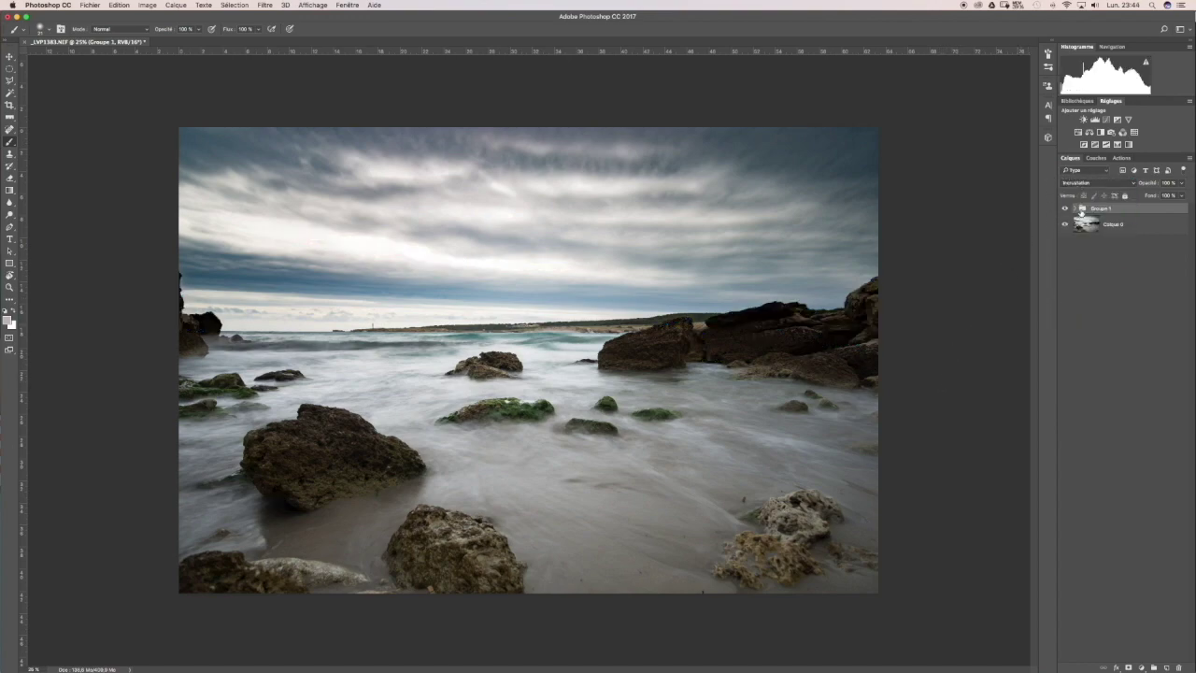
# Step: Start a Gaussian Blur on the inverted copy inside the group and compare the image with and without its preview at 100%
pyautogui.click(1078, 208)
pyautogui.click(1077, 224)
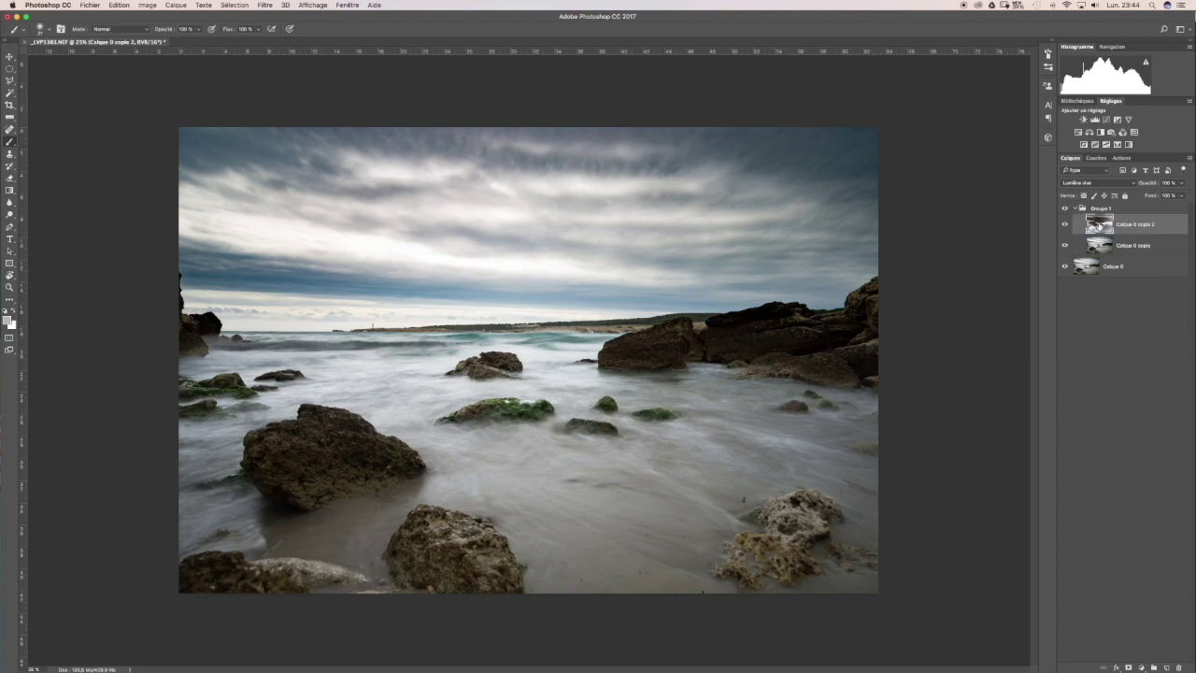
pyautogui.click(270, 6)
pyautogui.moveTo(305, 171)
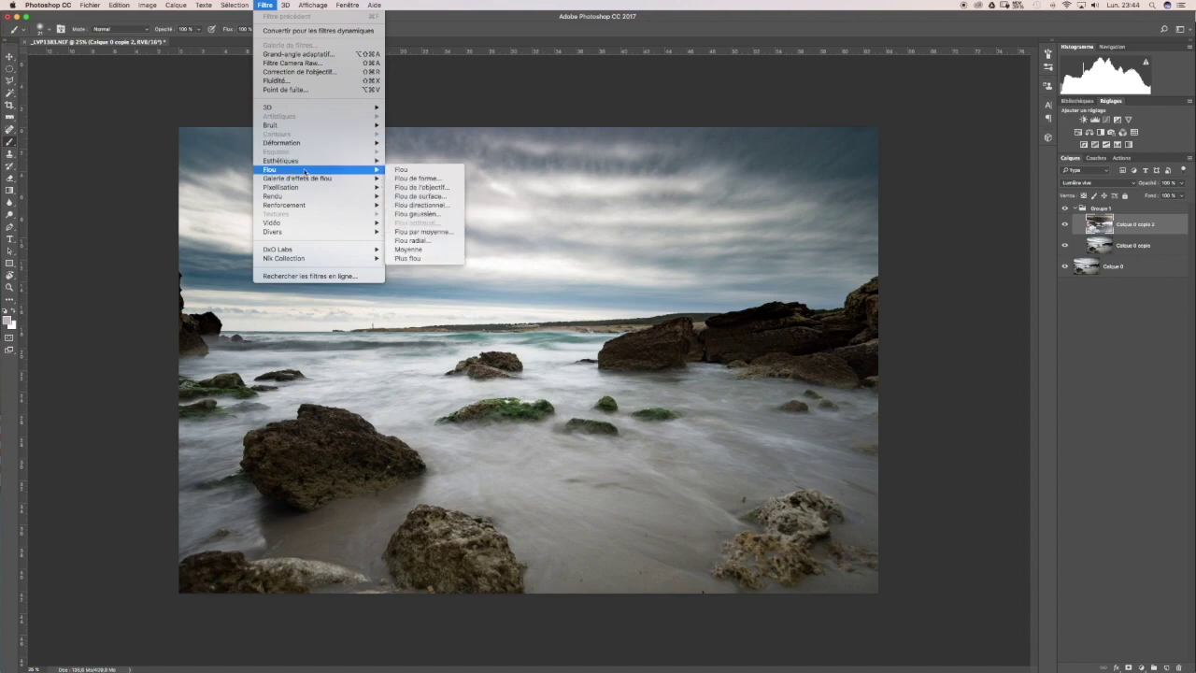
pyautogui.click(417, 214)
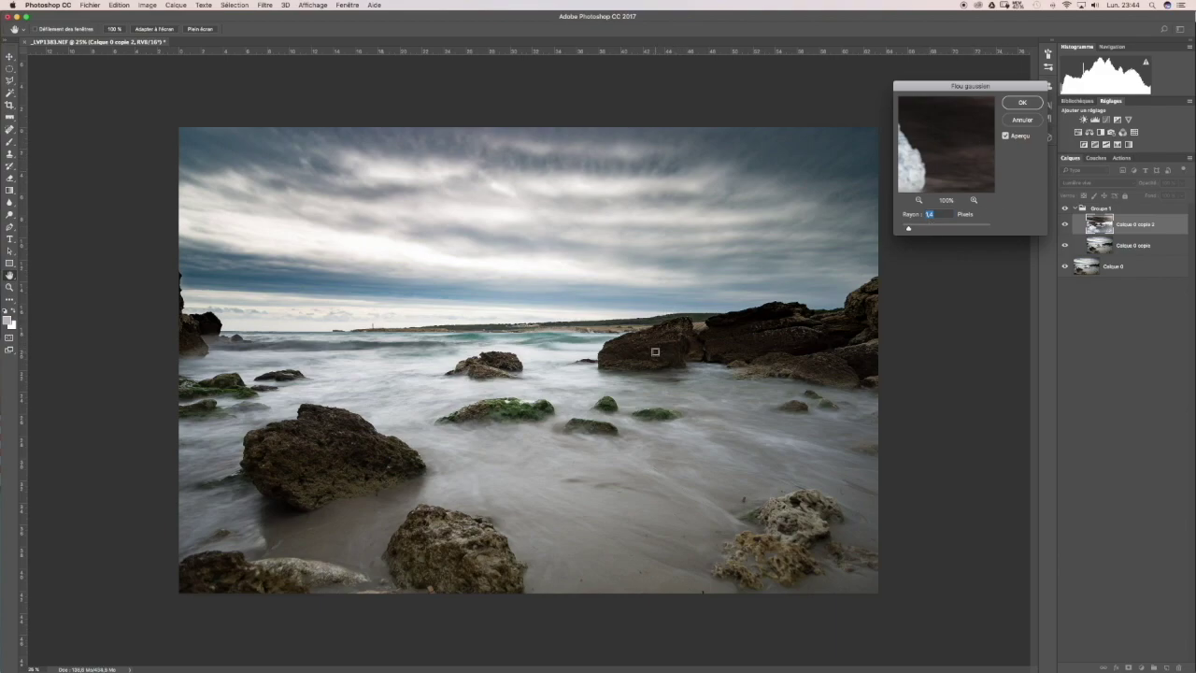
pyautogui.scroll(3, 655, 352)
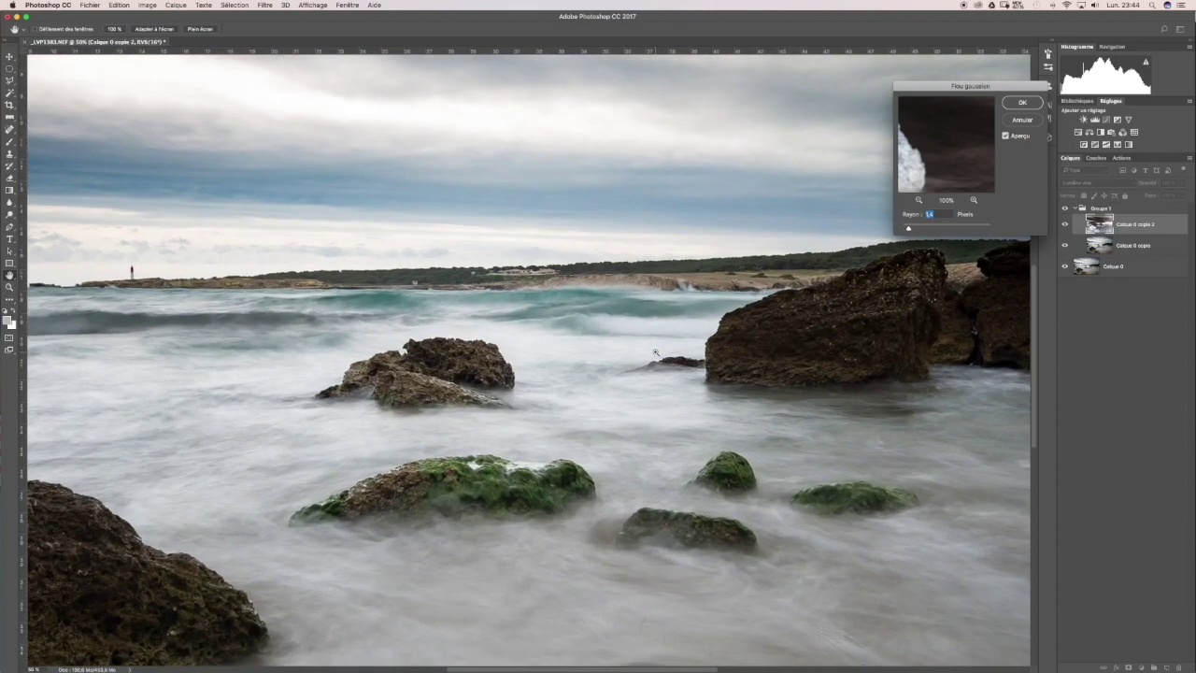
pyautogui.scroll(1, 655, 351)
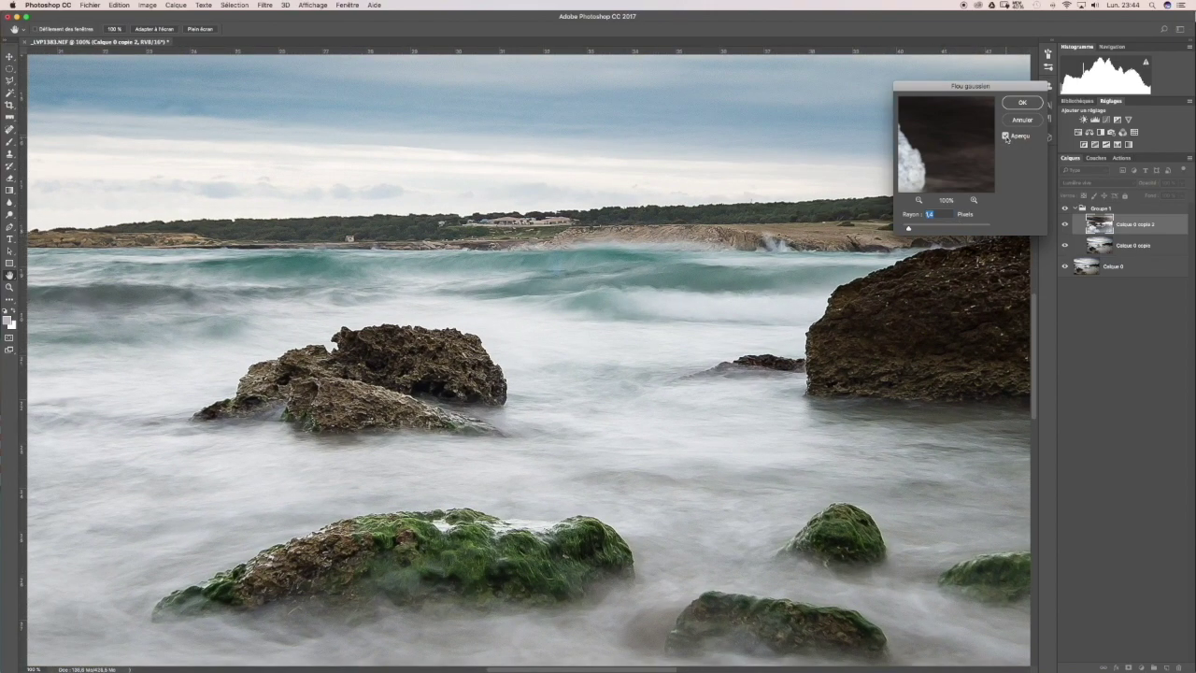
pyautogui.click(1005, 137)
pyautogui.click(1005, 137)
pyautogui.click(1007, 136)
pyautogui.click(1007, 137)
# Step: Try a strong blur radius, reduce it to about 1 pixel, and apply the Gaussian Blur to the inverted copy
pyautogui.moveTo(908, 230); pyautogui.dragTo(951, 232)
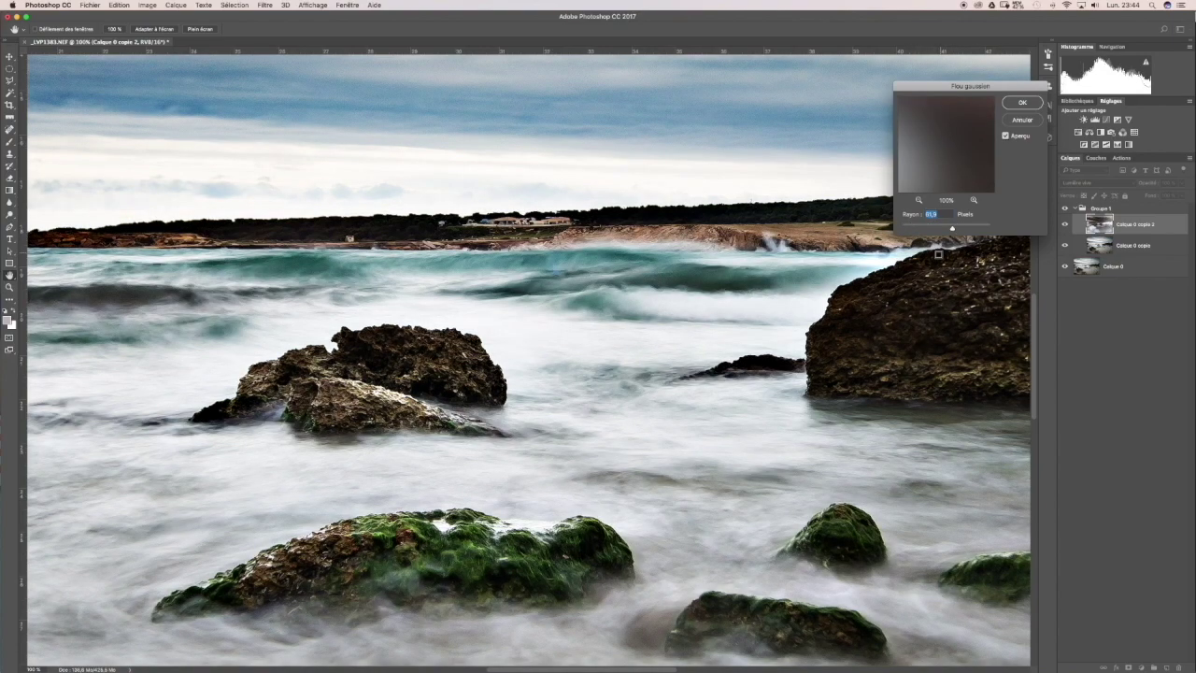
pyautogui.moveTo(953, 230); pyautogui.dragTo(907, 229)
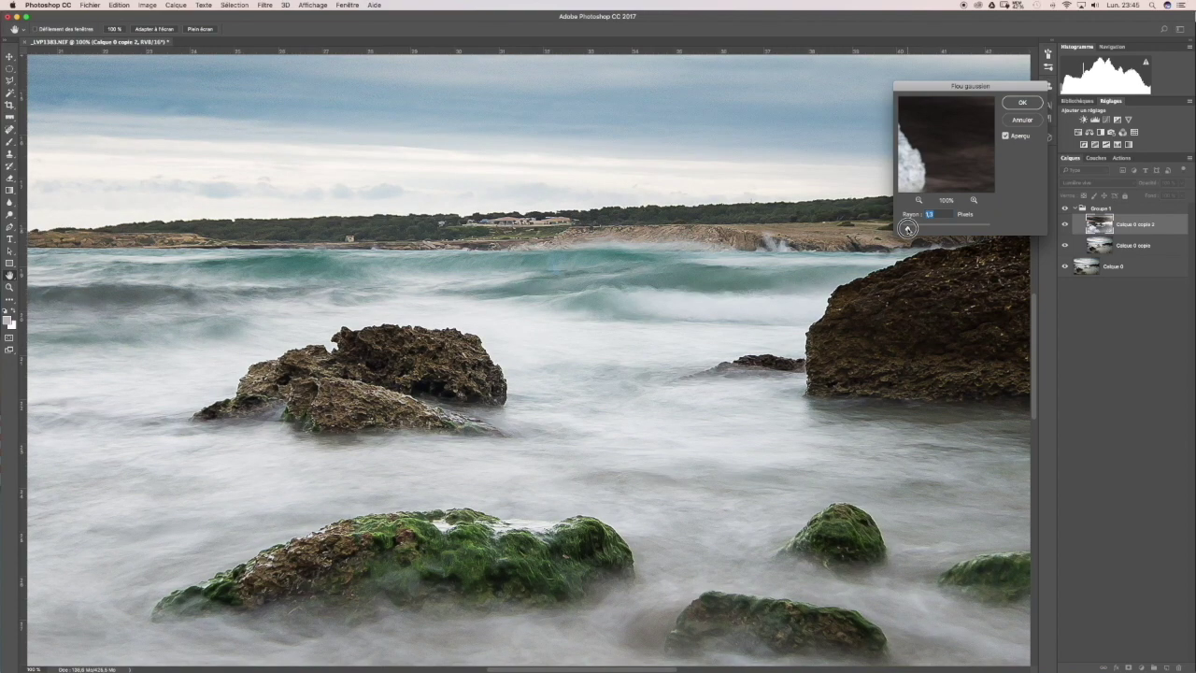
pyautogui.click(1021, 103)
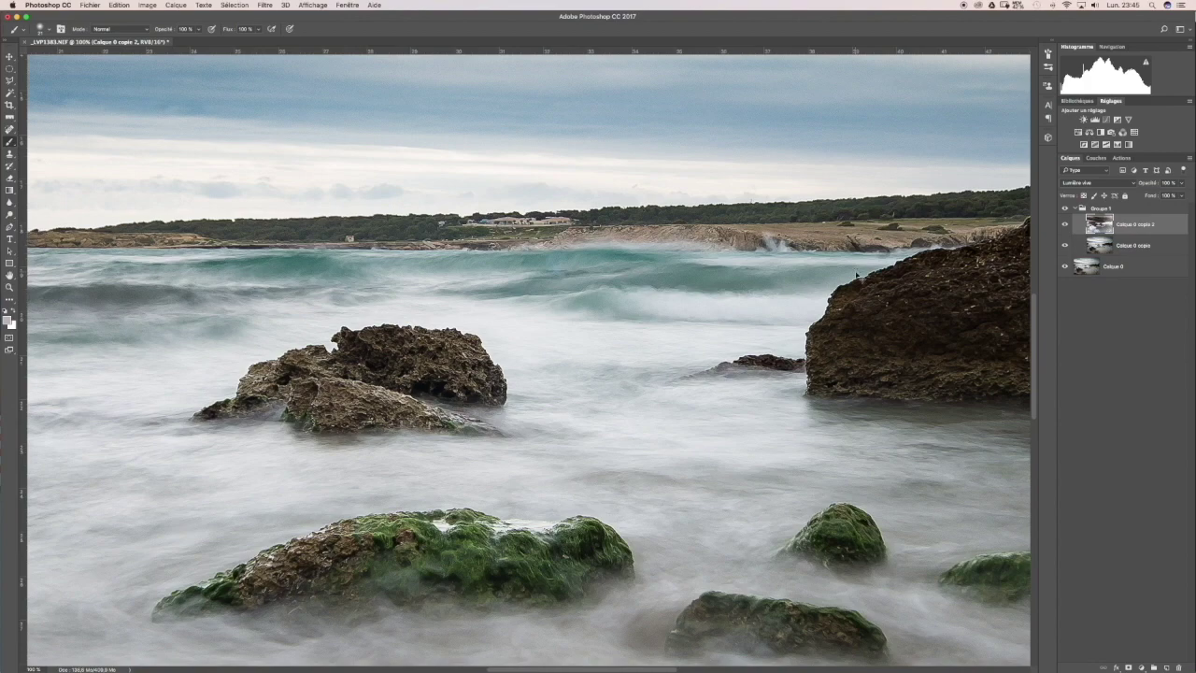
pyautogui.press('super+0')
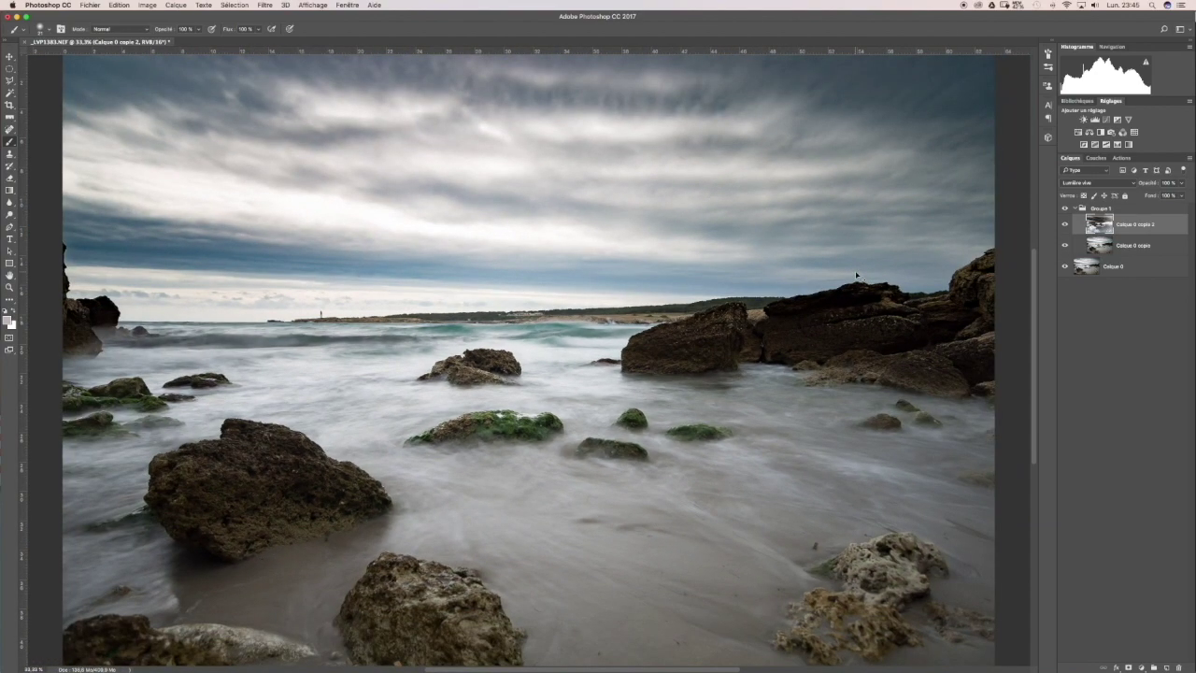
pyautogui.press('super+minus')
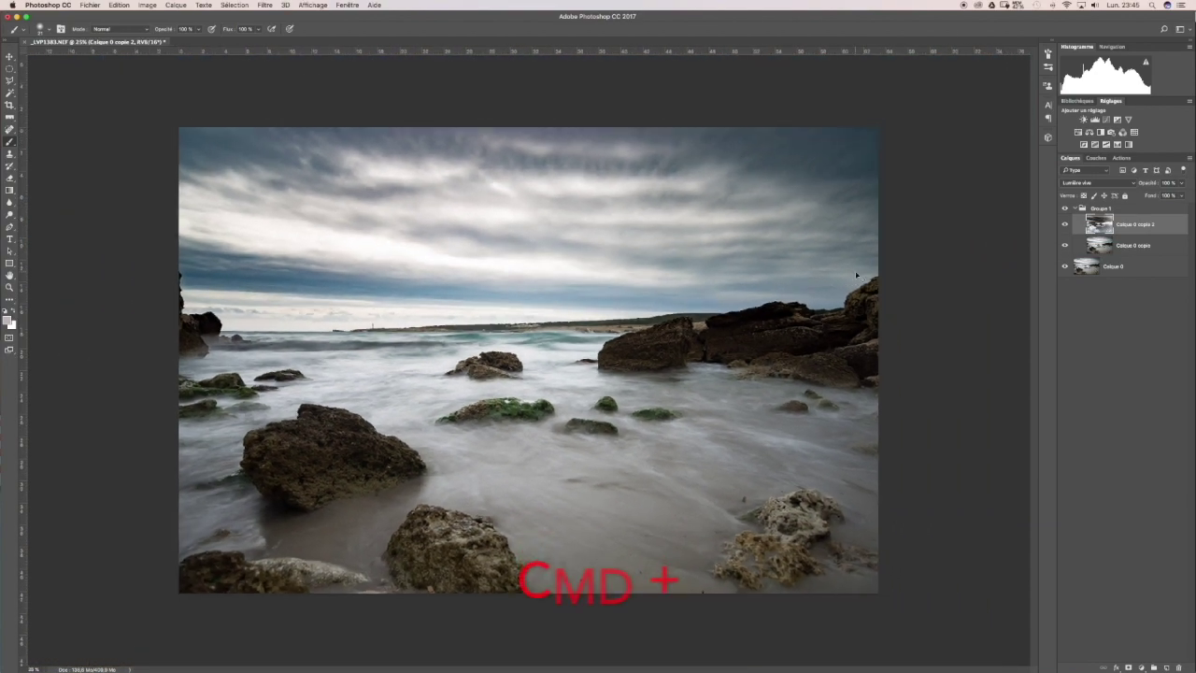
pyautogui.press('super+plus')
pyautogui.press('super+plus')
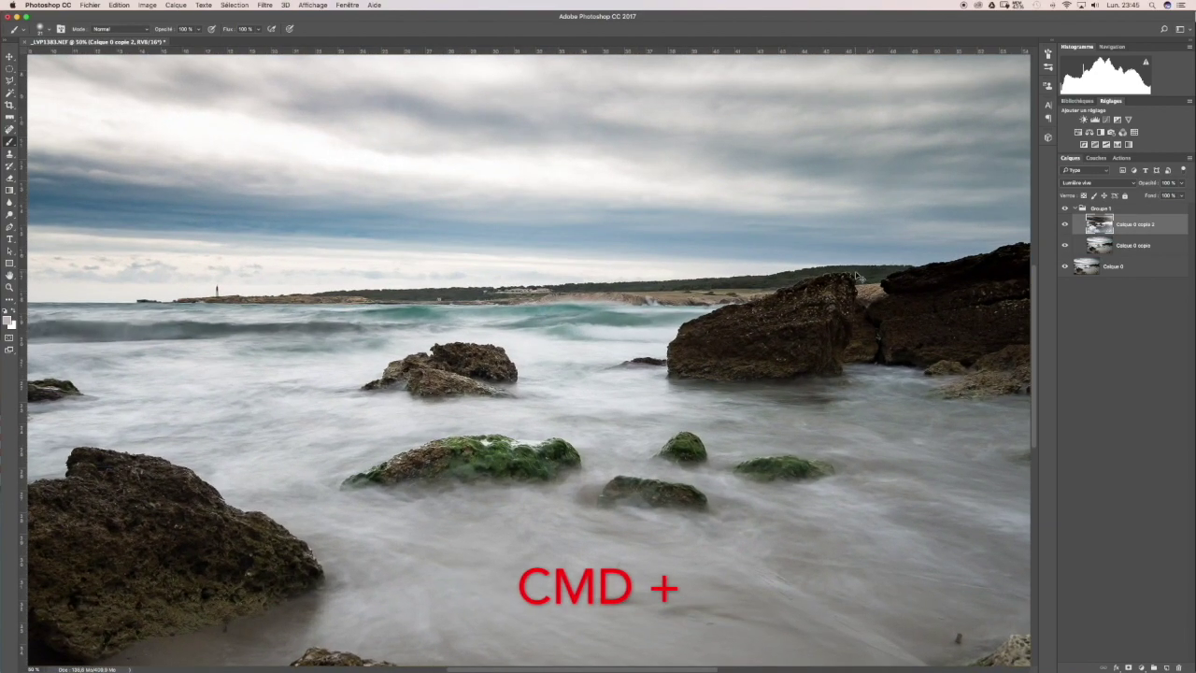
pyautogui.press('super+minus')
pyautogui.press('super+minus')
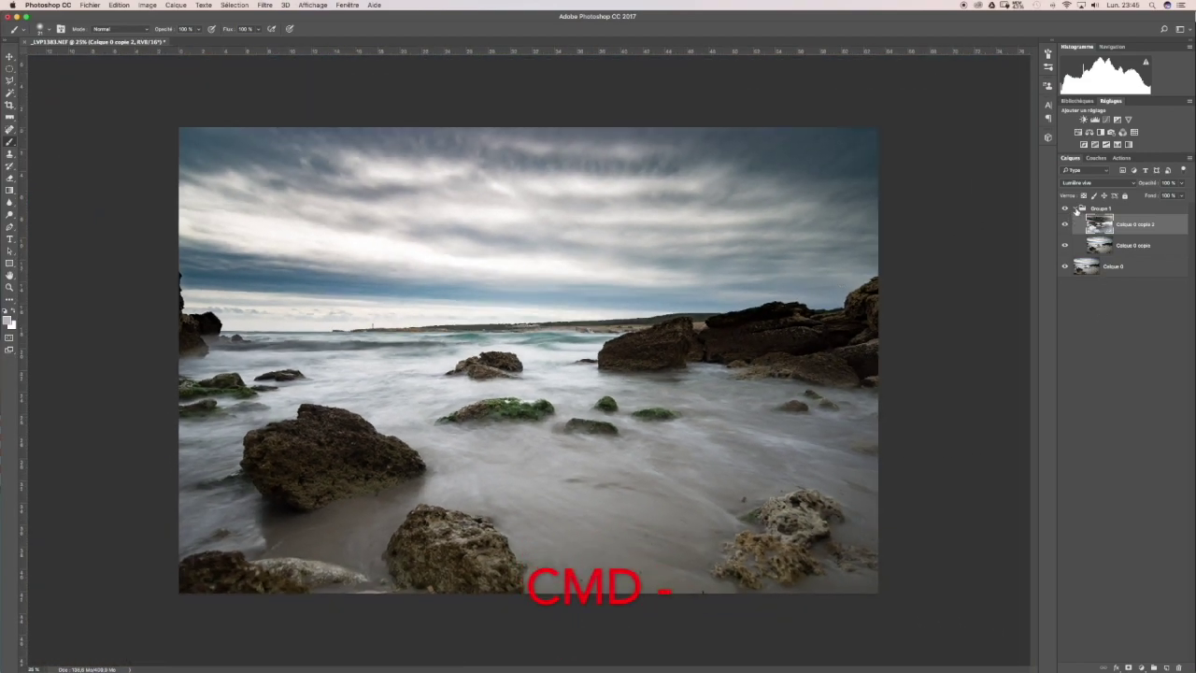
# Step: Collapse the layer group and compare the image with and without its detail enhancement
pyautogui.click(1077, 209)
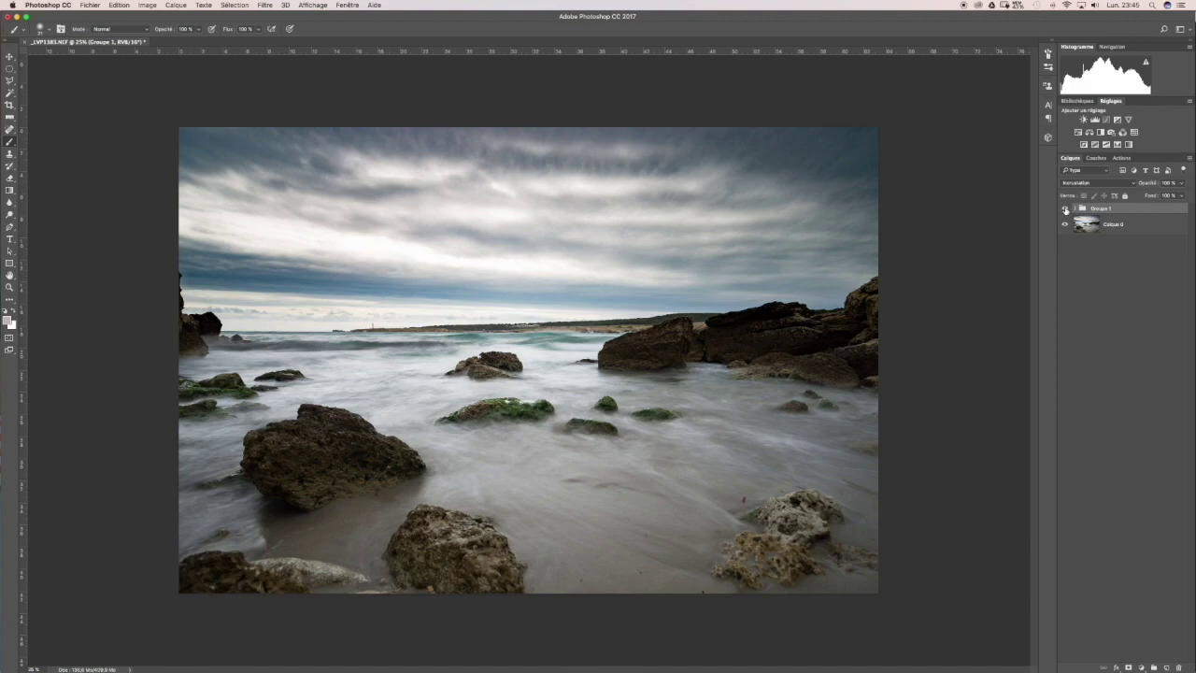
pyautogui.click(1065, 208)
pyautogui.click(1065, 209)
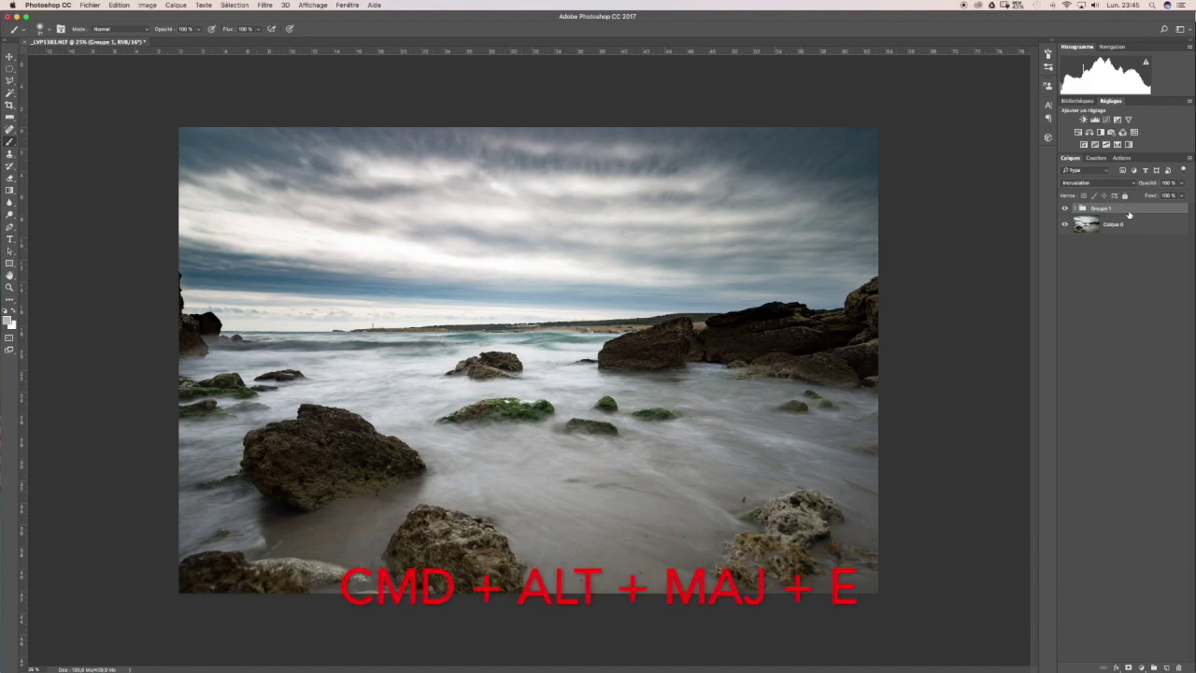
# Step: Stamp all visible layers into a new layer on top and hide the group and Calque 0 beneath it
pyautogui.press('super+alt+shift+e')
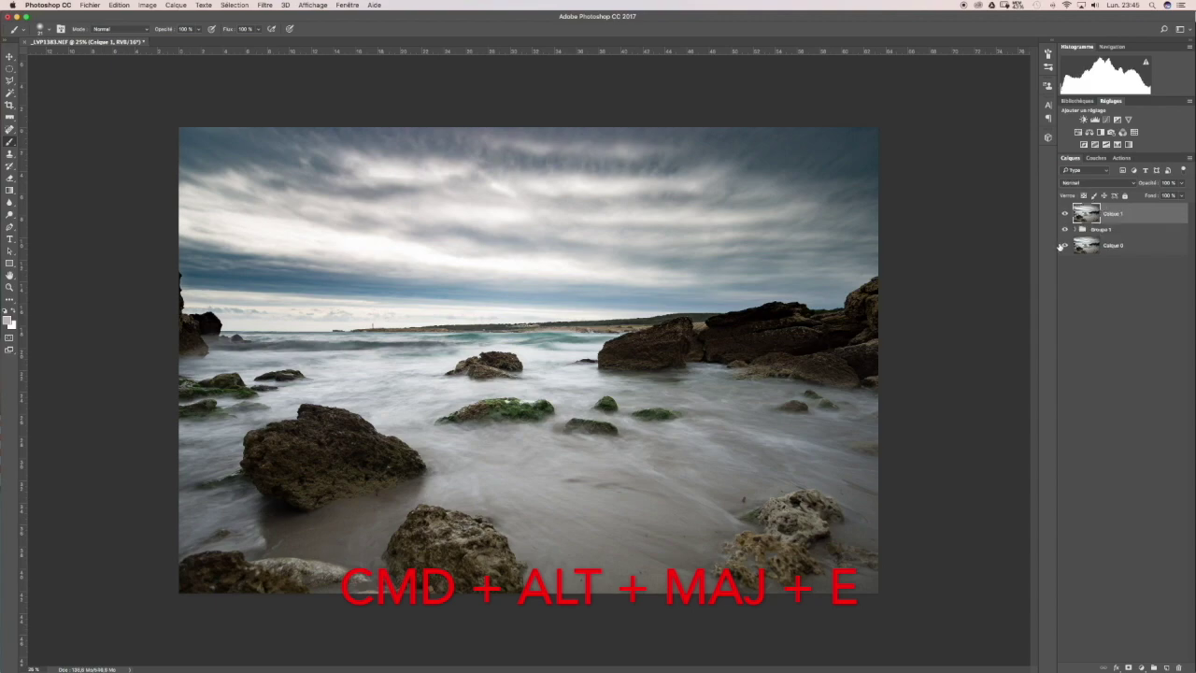
pyautogui.click(1065, 229)
pyautogui.click(1066, 248)
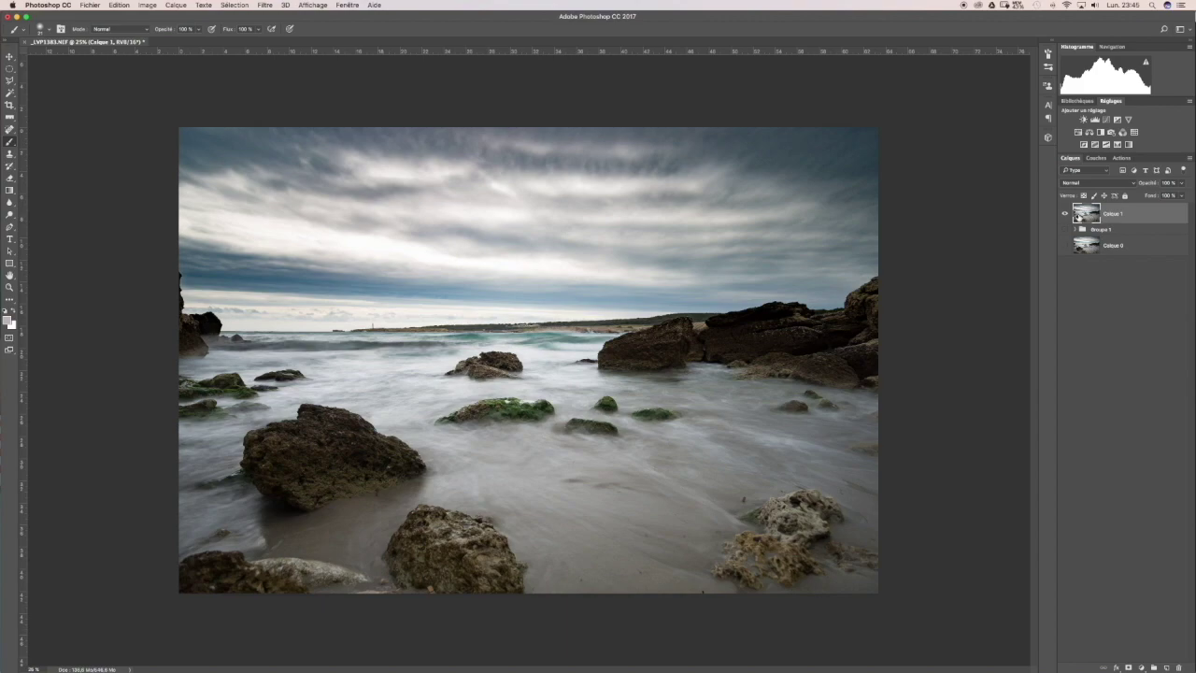
pyautogui.click(1066, 215)
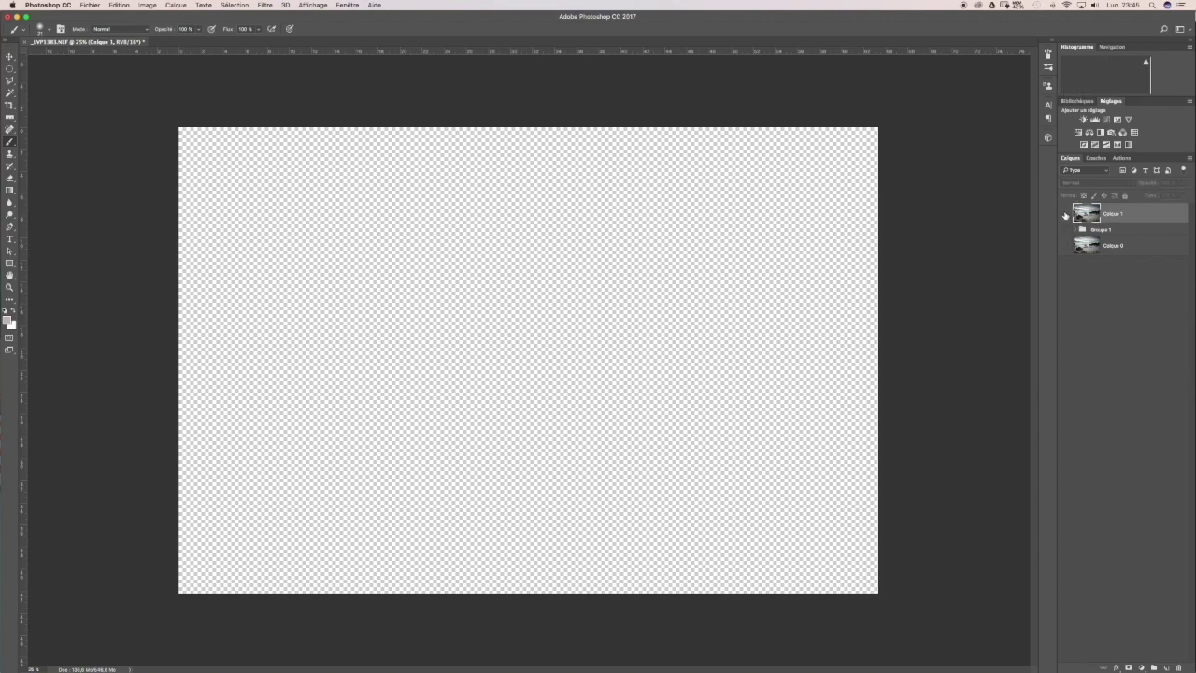
pyautogui.click(1065, 215)
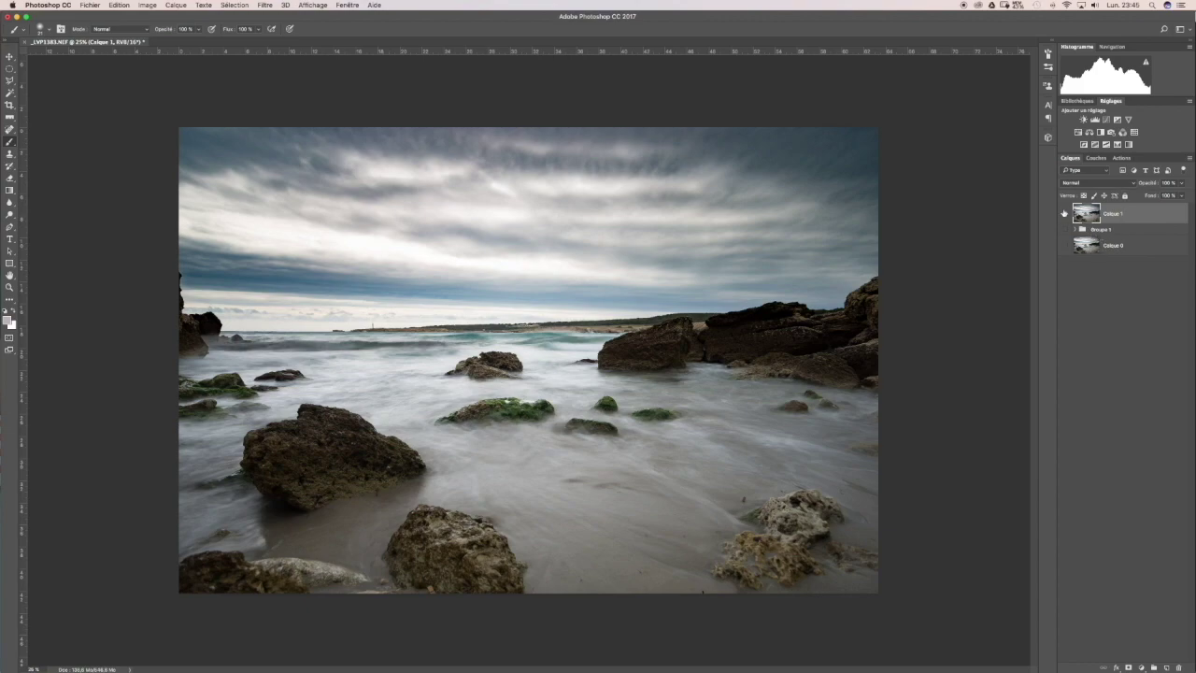
# Step: Open the merged layer Calque 1 in the Nik Collection filter Color Efex Pro 4
pyautogui.click(265, 6)
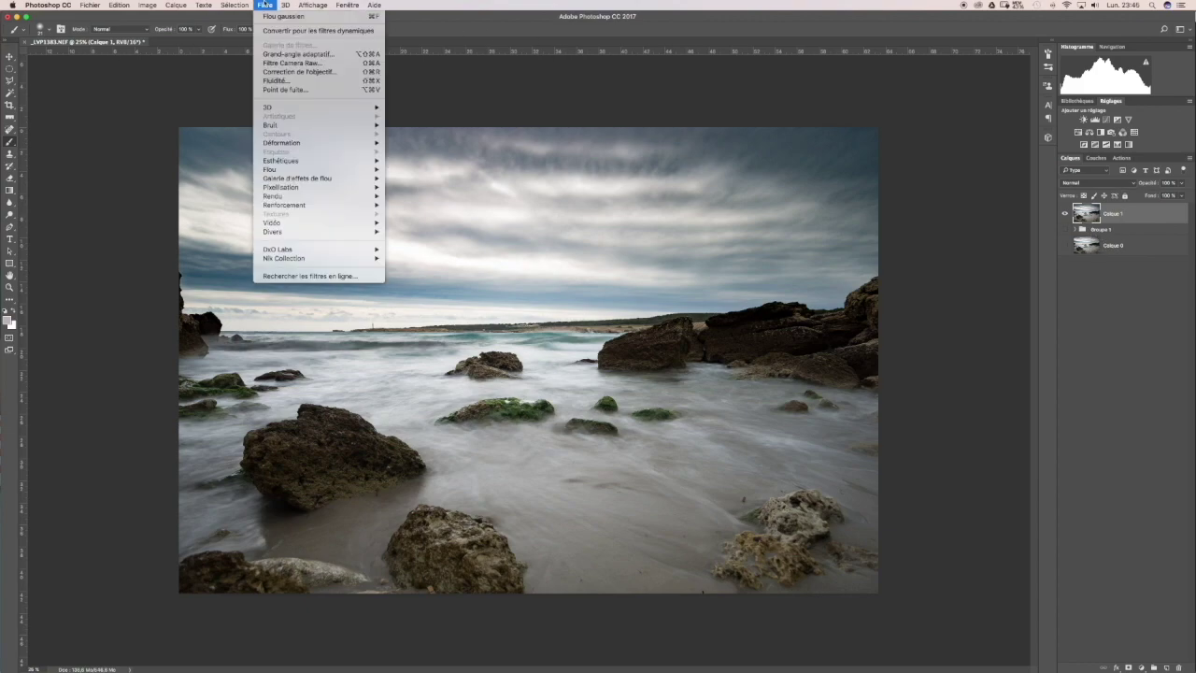
pyautogui.moveTo(323, 259)
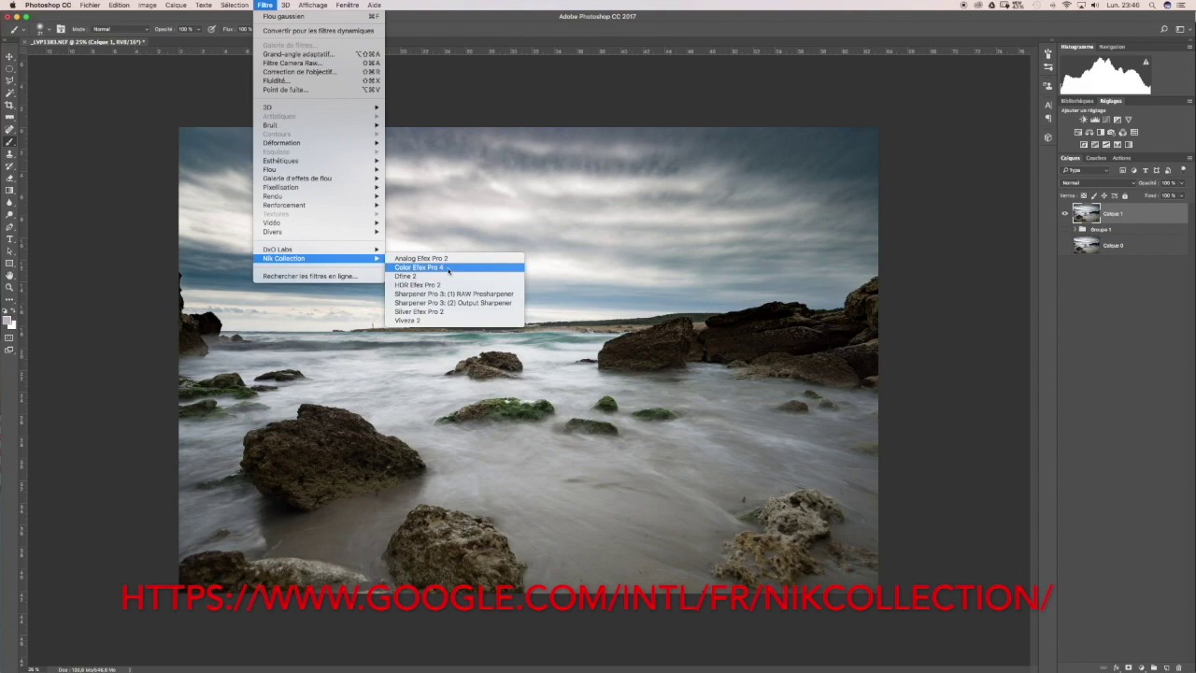
pyautogui.click(449, 268)
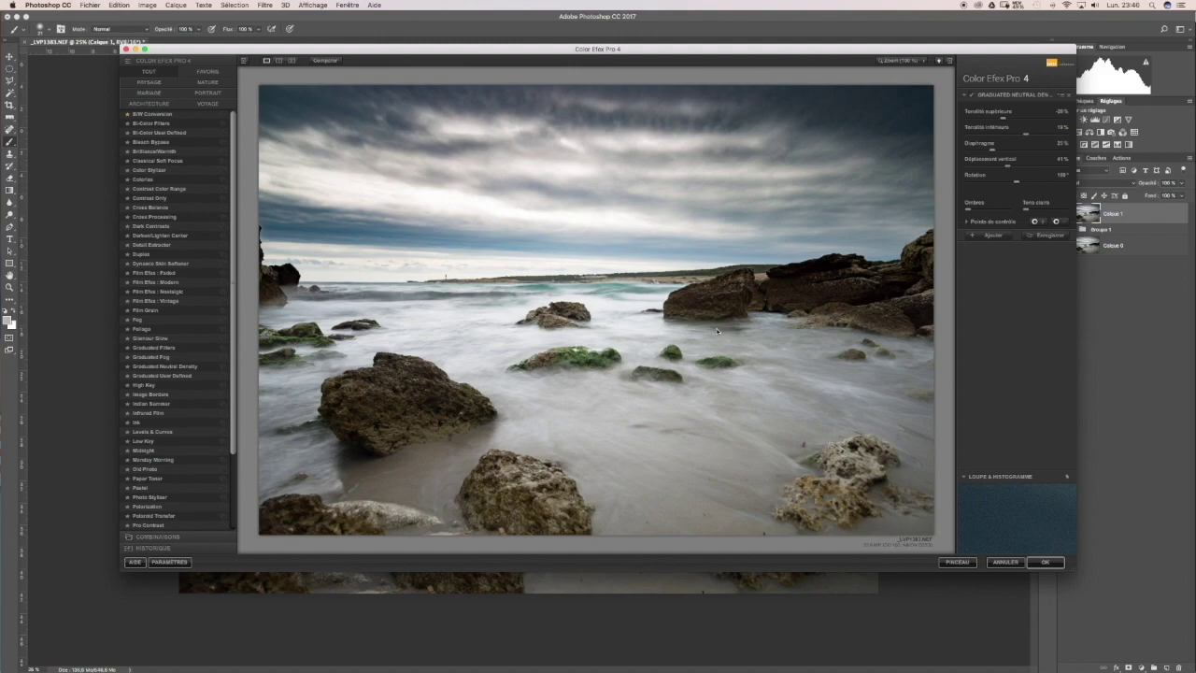
pyautogui.moveTo(659, 50); pyautogui.dragTo(660, 81)
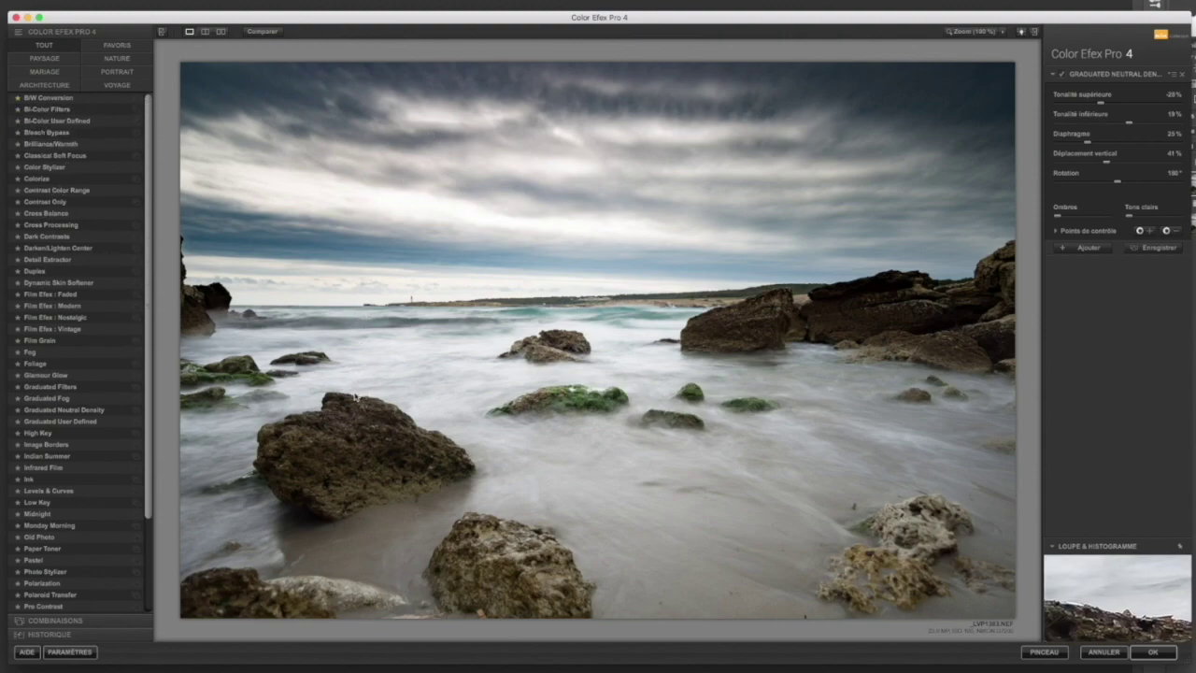
# Step: Use the Glamour Glow filter with Ombres at minimum and Tons clairs at maximum, and compare the result with the original image
pyautogui.click(46, 374)
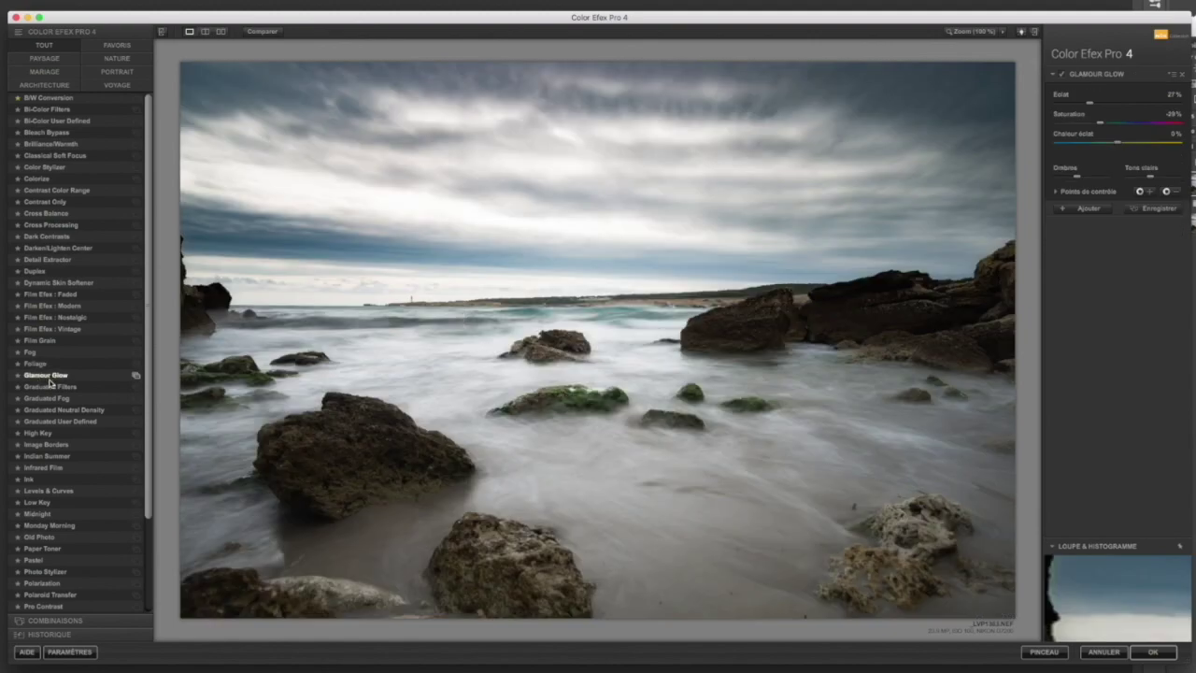
pyautogui.click(1068, 178)
pyautogui.moveTo(1151, 176); pyautogui.dragTo(1189, 177)
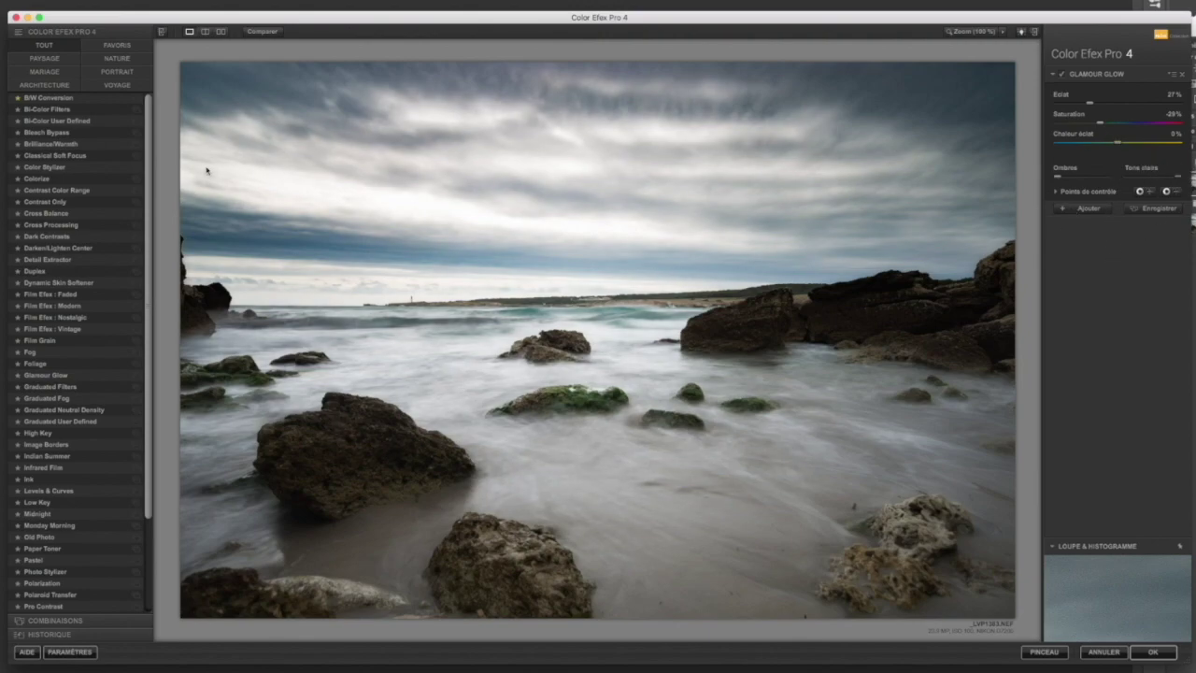
pyautogui.click(260, 32)
pyautogui.click(260, 33)
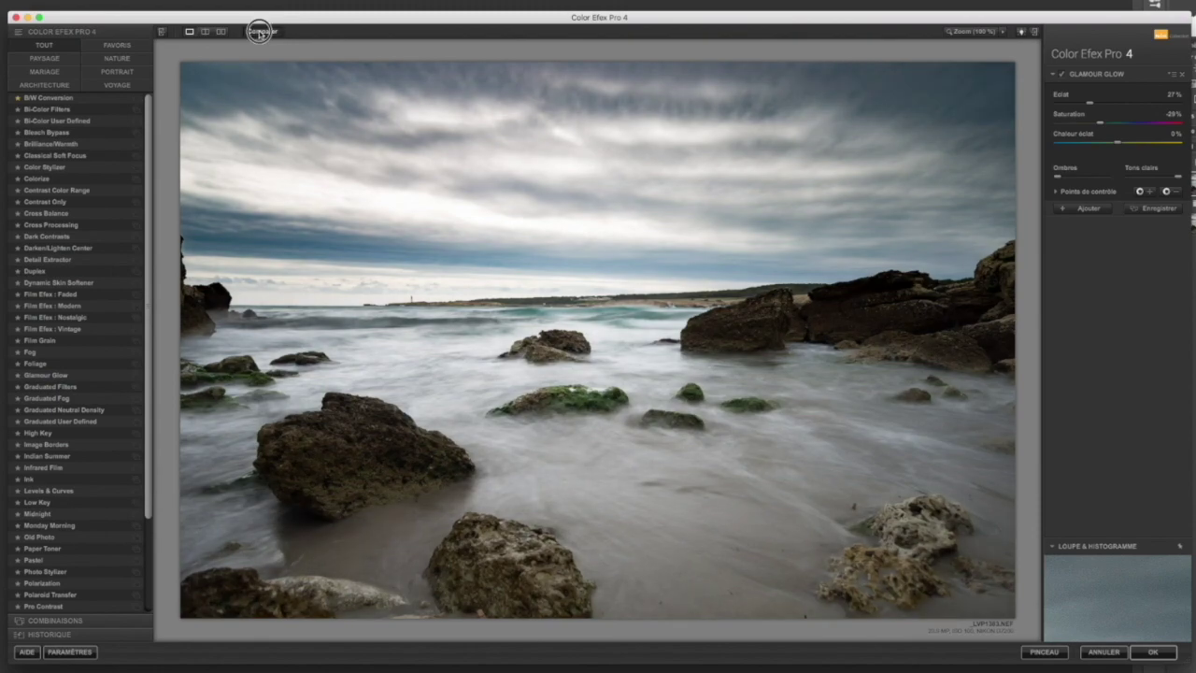
pyautogui.click(260, 33)
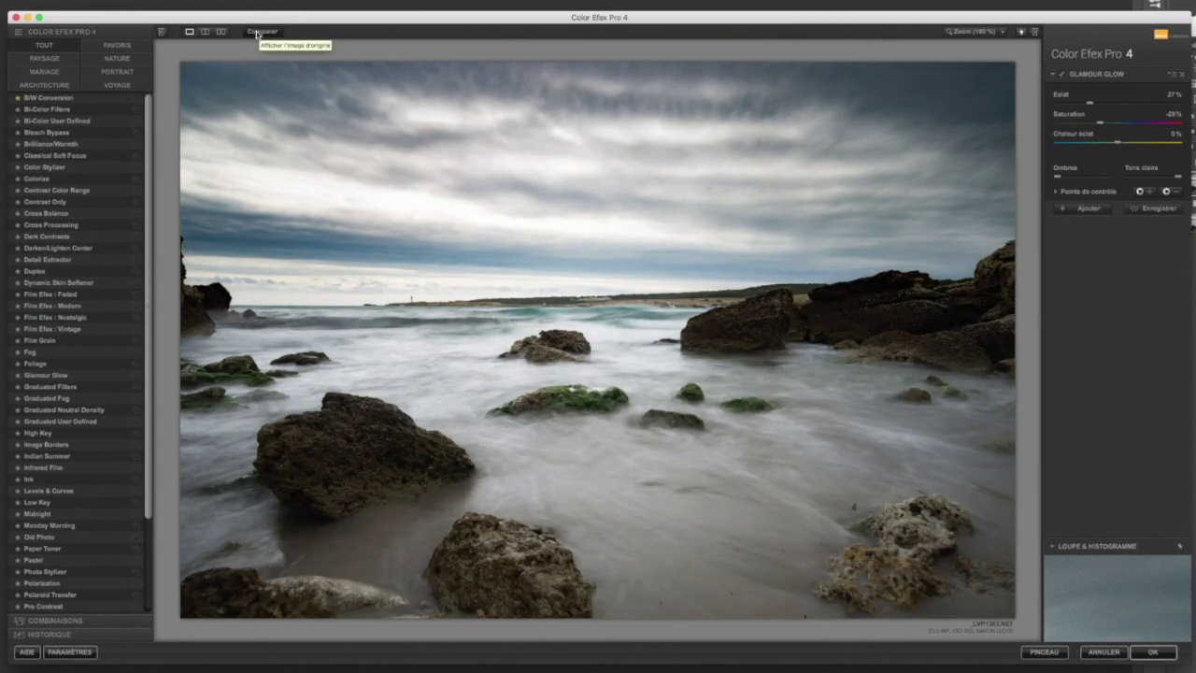
# Step: Add a Pro Contrast filter with Corriger contraste at 12% and Contraste dynamique at 11%
pyautogui.click(1080, 207)
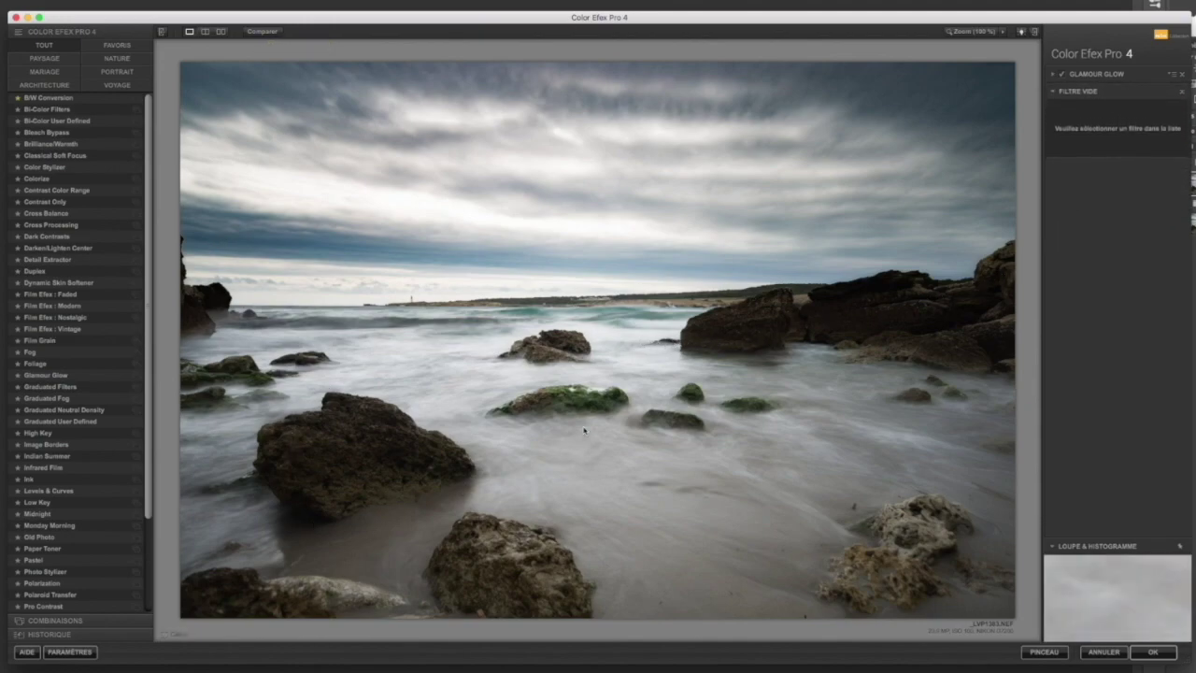
pyautogui.click(60, 607)
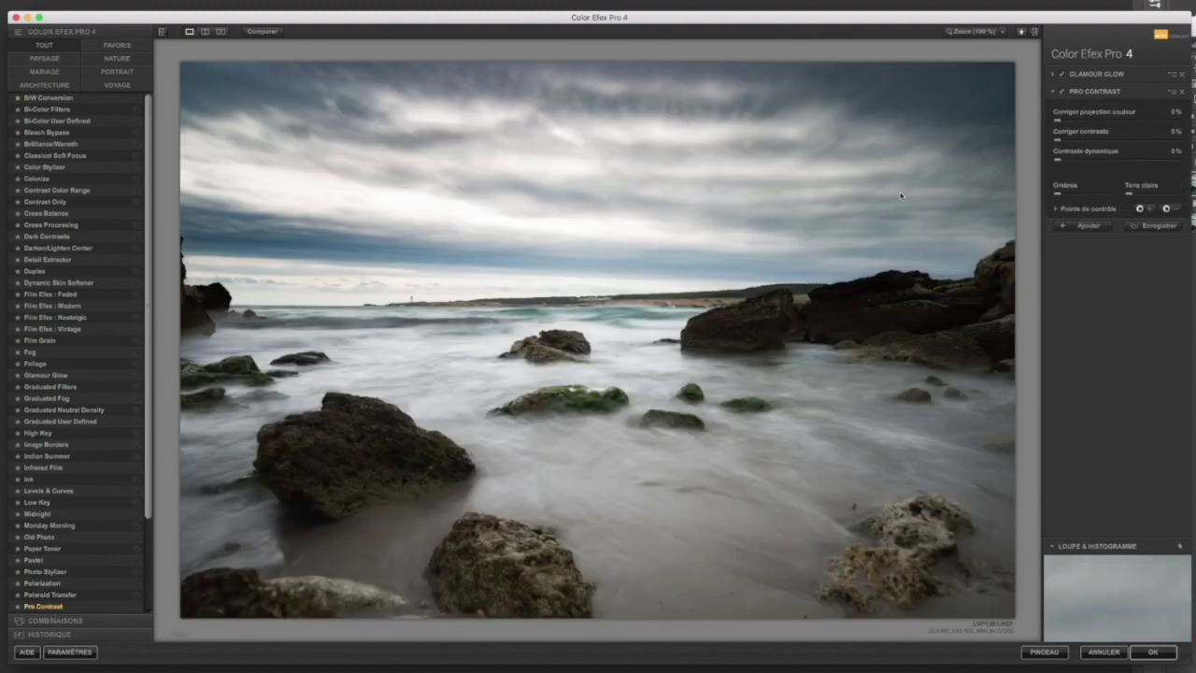
pyautogui.click(1073, 142)
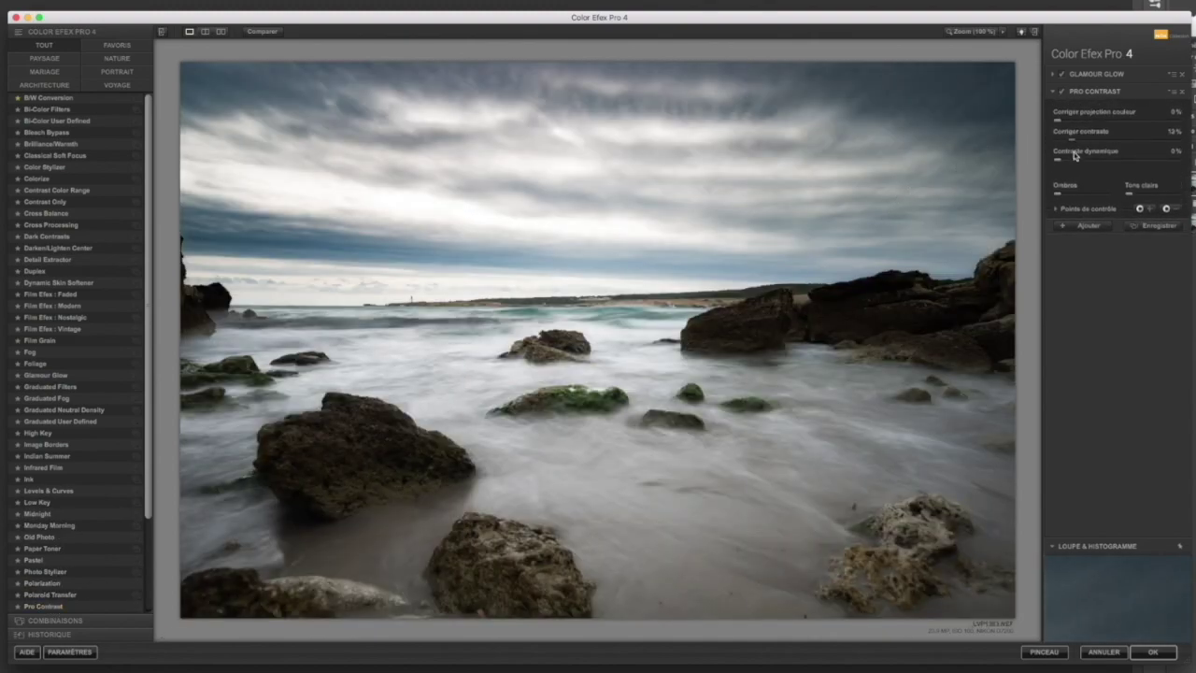
pyautogui.click(1073, 160)
pyautogui.moveTo(1073, 162); pyautogui.dragTo(1070, 162)
# Step: Compare the filtered image with the original, apply the Color Efex Pro 4 filters and save the document
pyautogui.click(262, 32)
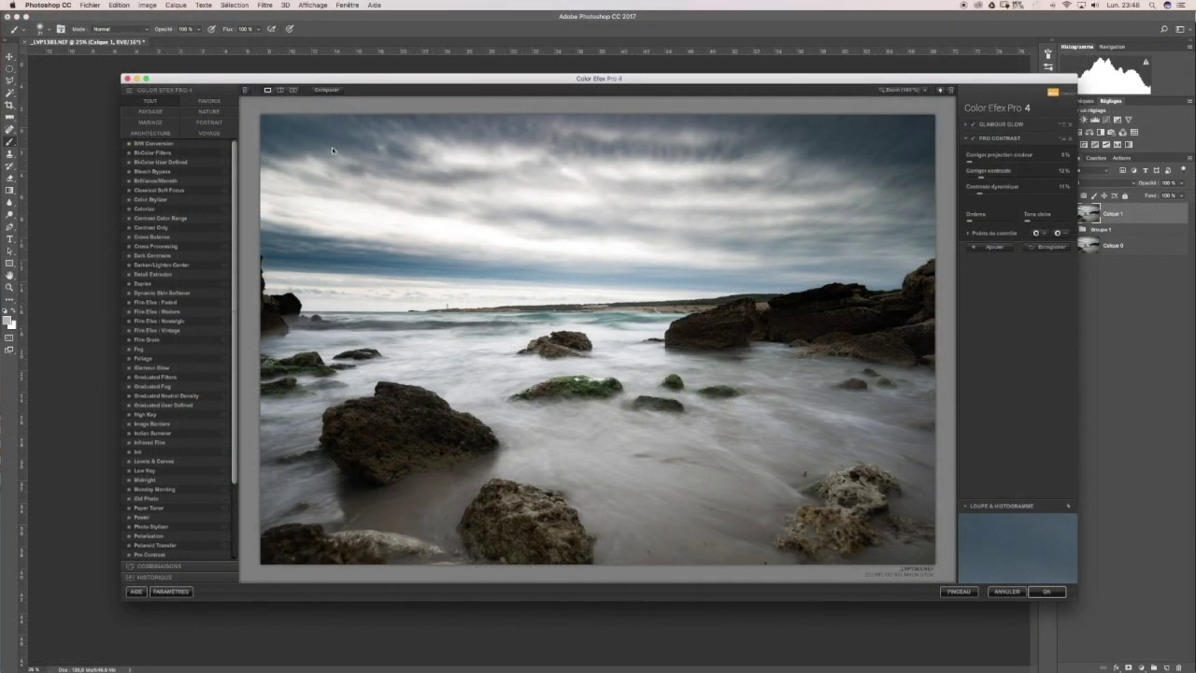
pyautogui.click(326, 89)
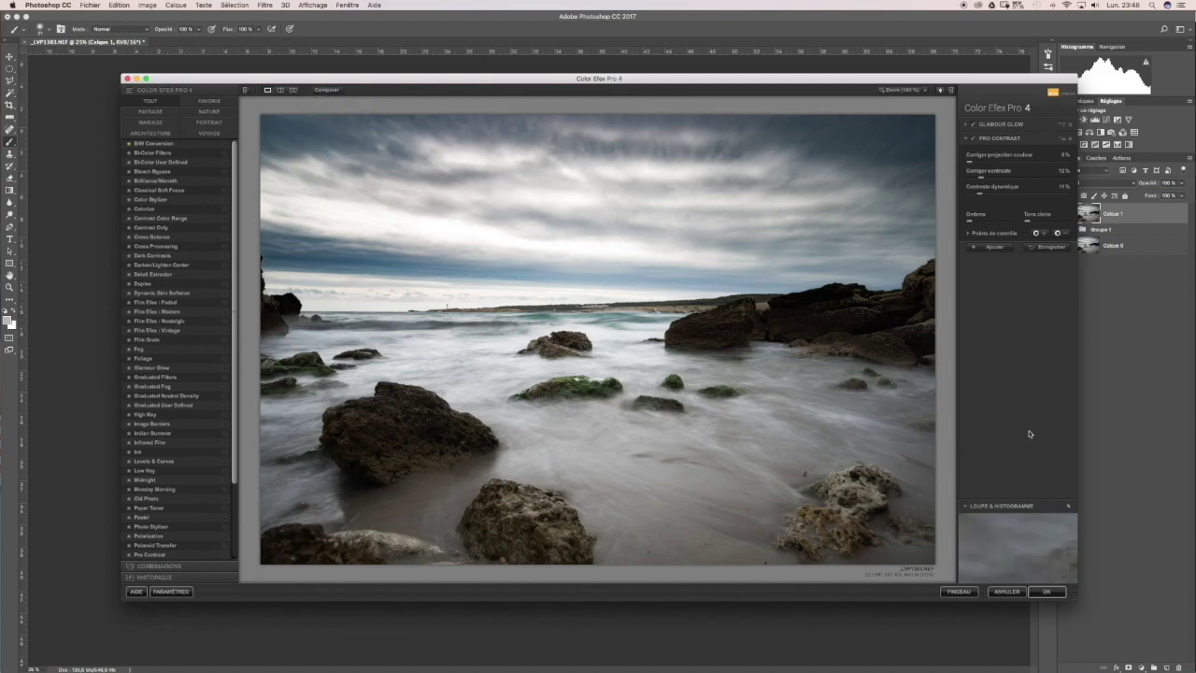
pyautogui.press('Return')
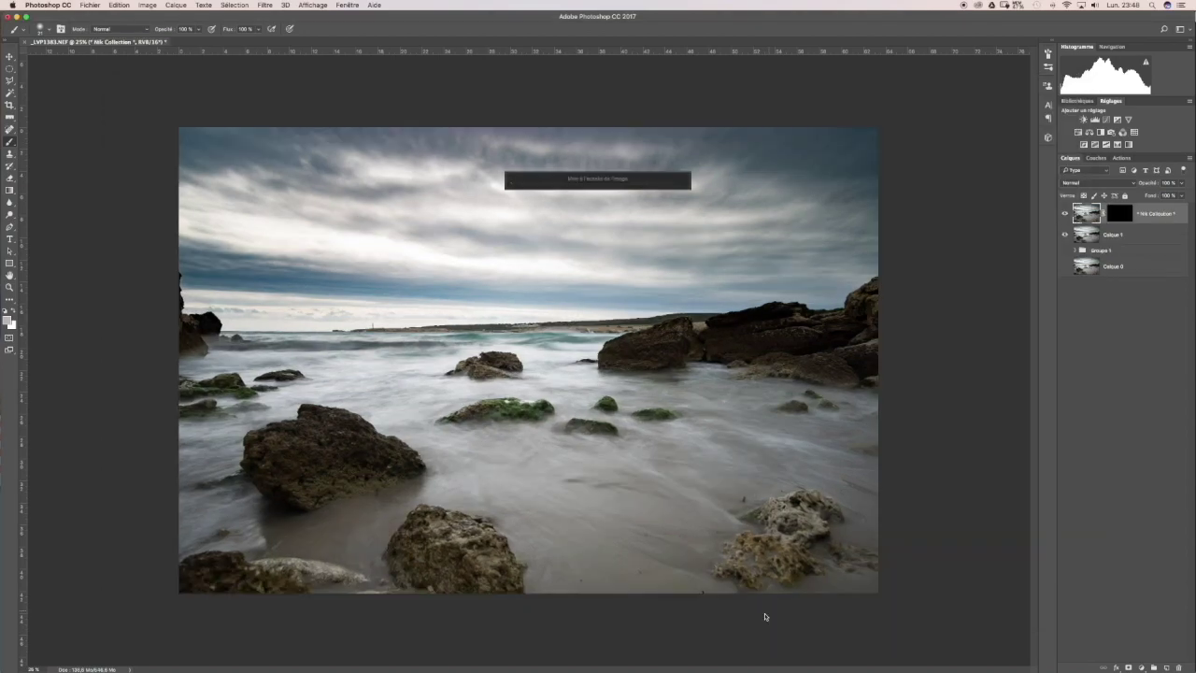
pyautogui.press('super+s')
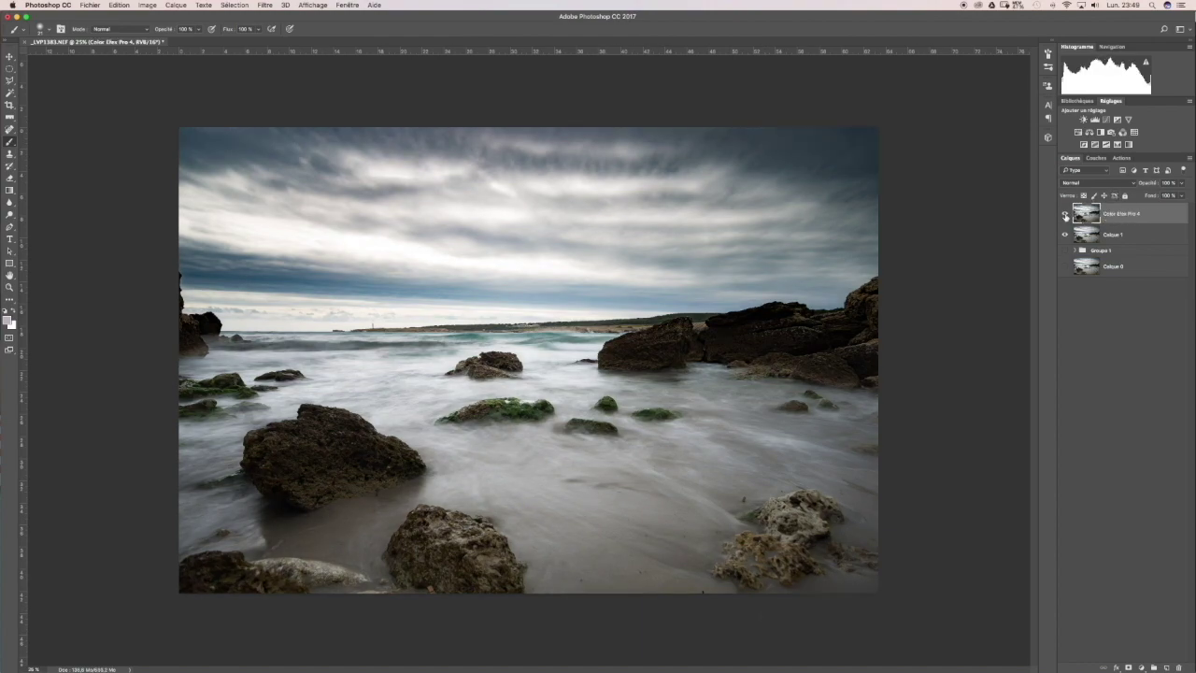
# Step: Compare the image with and without the Color Efex Pro 4 layer
pyautogui.click(1065, 216)
pyautogui.click(1065, 216)
pyautogui.click(1065, 216)
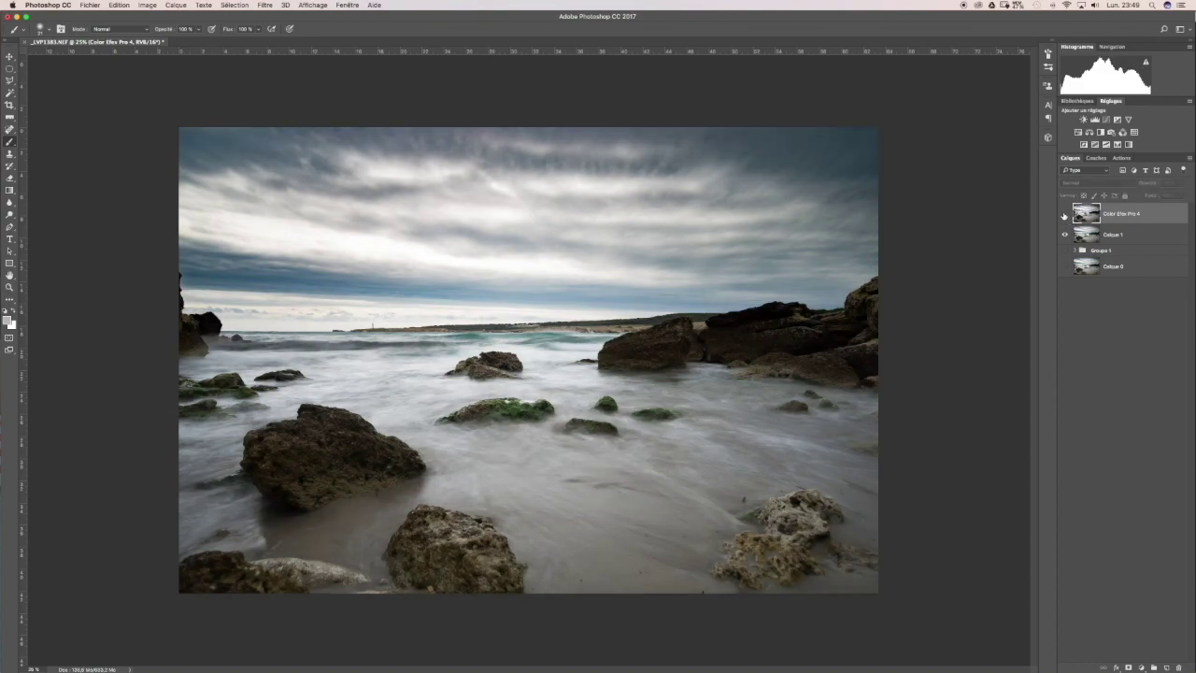
pyautogui.click(1065, 215)
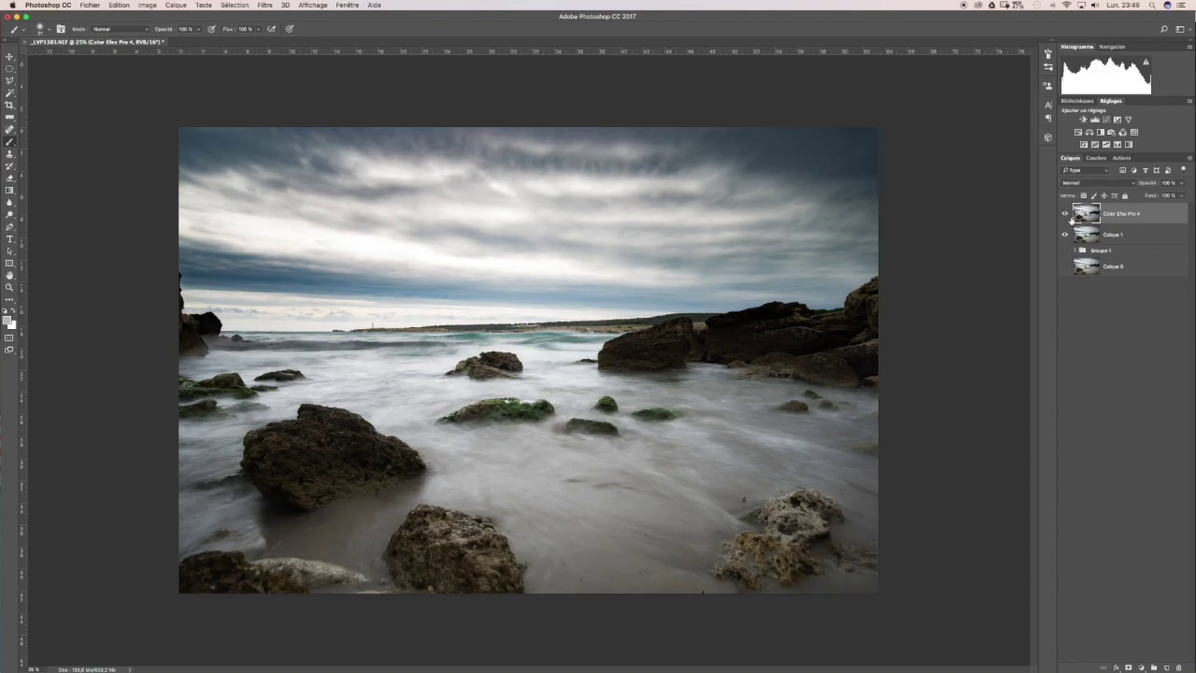
pyautogui.click(1064, 215)
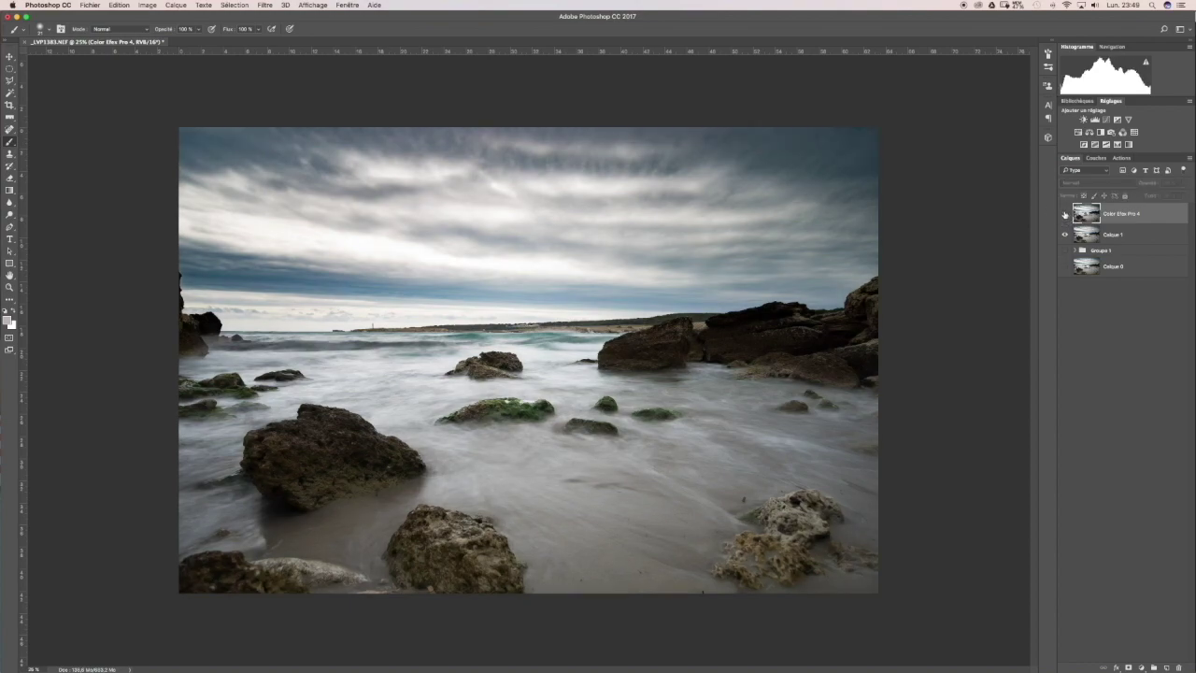
pyautogui.click(1066, 215)
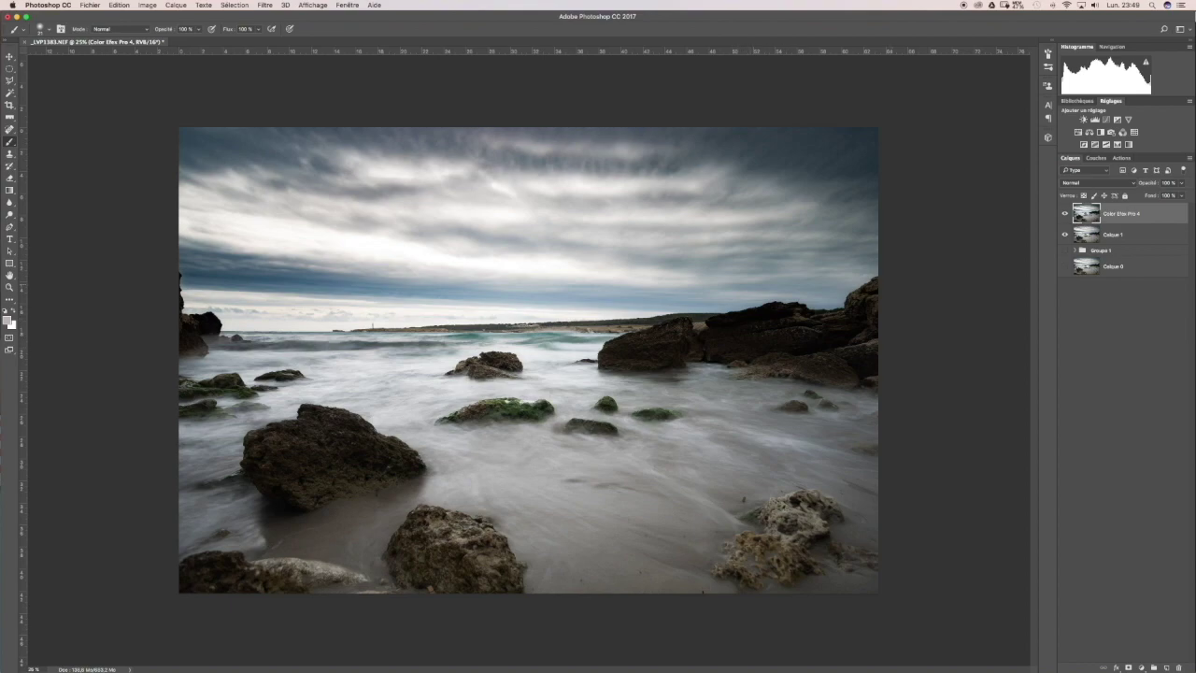
# Step: Reduce the opacity of the Color Efex Pro 4 layer to 75%
pyautogui.click(1182, 185)
pyautogui.moveTo(1183, 195)
pyautogui.mouseDown()
pyautogui.moveTo(1144, 196)
pyautogui.moveTo(1170, 196)
pyautogui.moveTo(1154, 205)
pyautogui.moveTo(1171, 195)
pyautogui.mouseUp()
pyautogui.click(1085, 225)
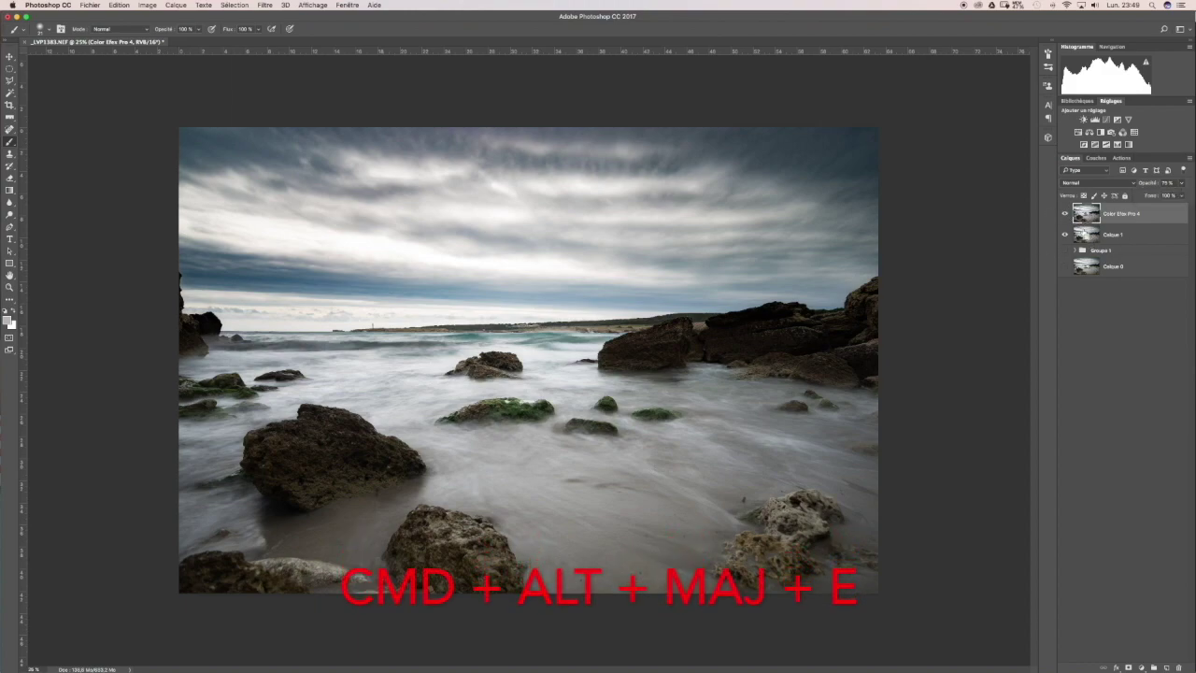
# Step: Stamp the visible layers into another new top layer and hide all the layers below it
pyautogui.press('super+alt+shift+e')
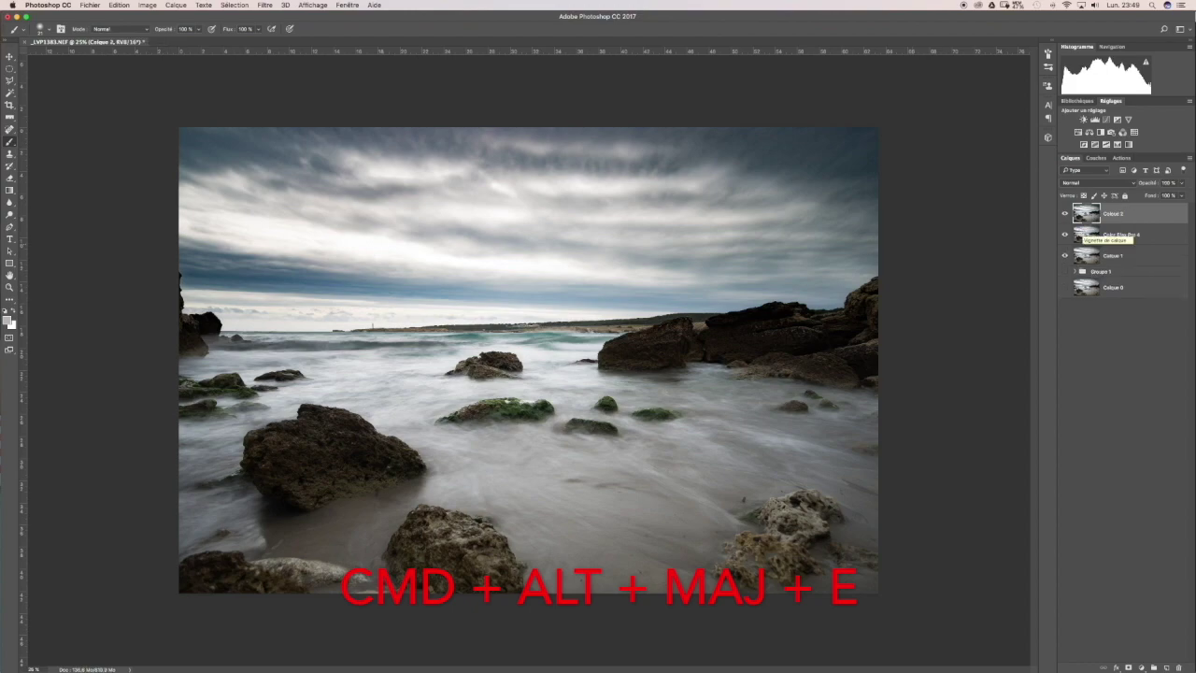
pyautogui.moveTo(1067, 234); pyautogui.dragTo(1067, 287)
pyautogui.click(1066, 214)
pyautogui.click(1066, 214)
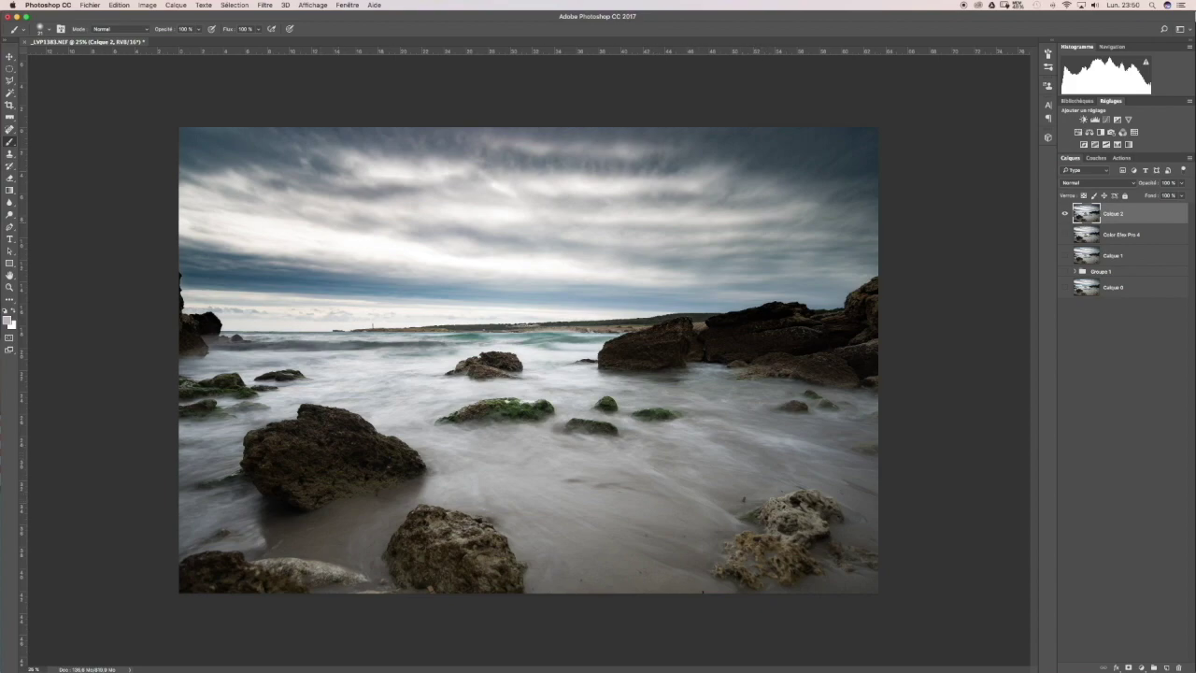
# Step: Remove the specks in the wet sand between the foreground rocks with a resized Spot Healing Brush
pyautogui.click(10, 130)
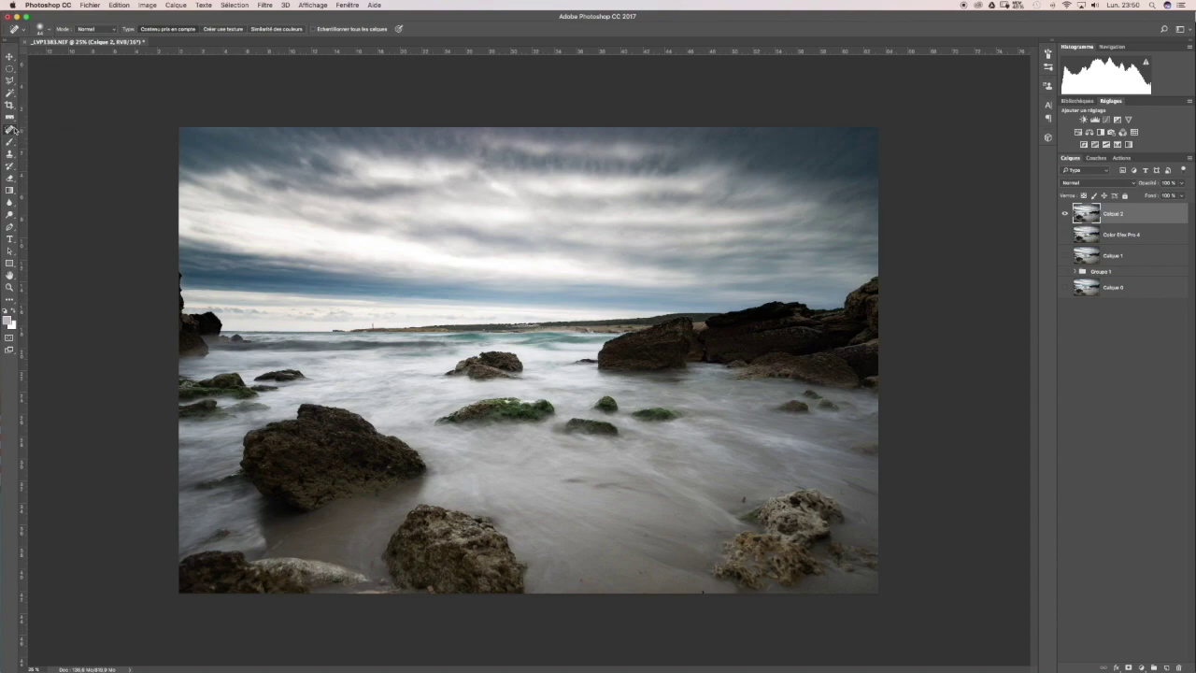
pyautogui.click(50, 31)
pyautogui.moveTo(38, 59); pyautogui.dragTo(39, 54)
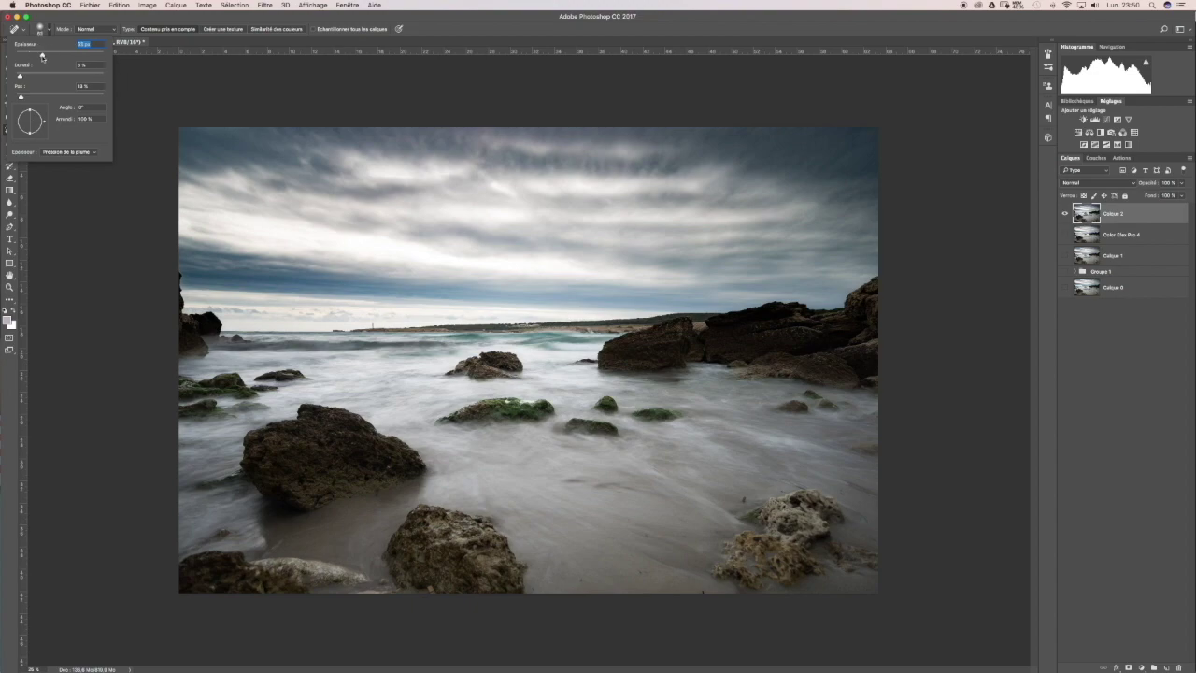
pyautogui.click(135, 84)
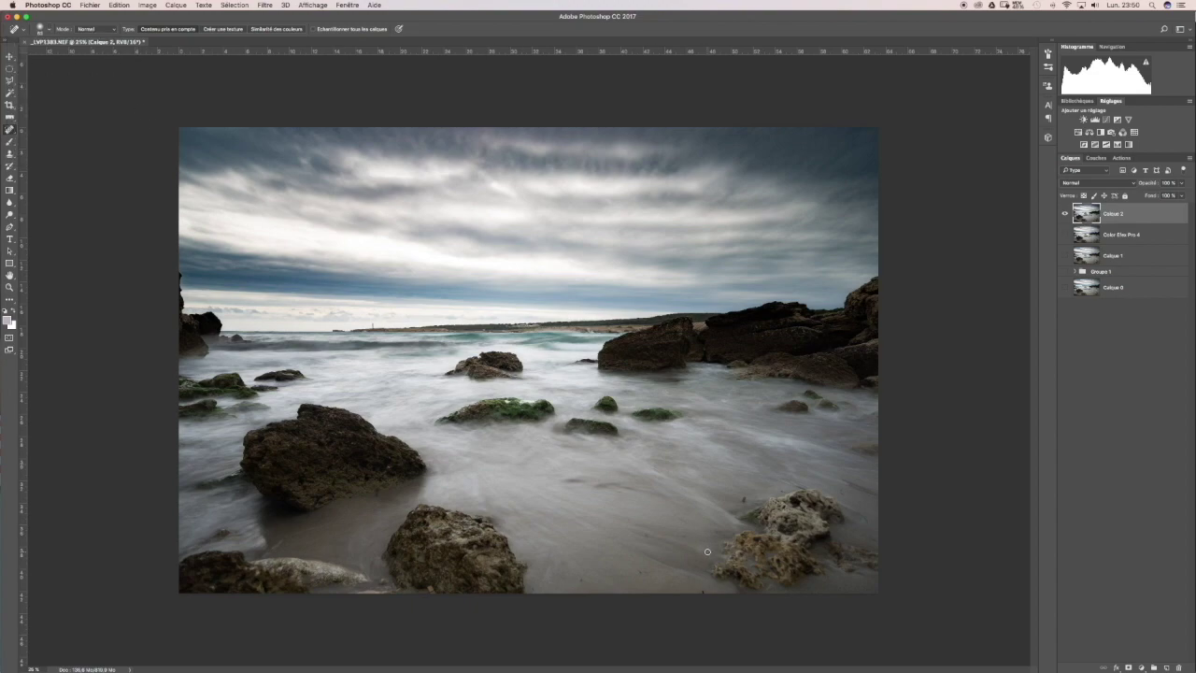
pyautogui.press('super+plus')
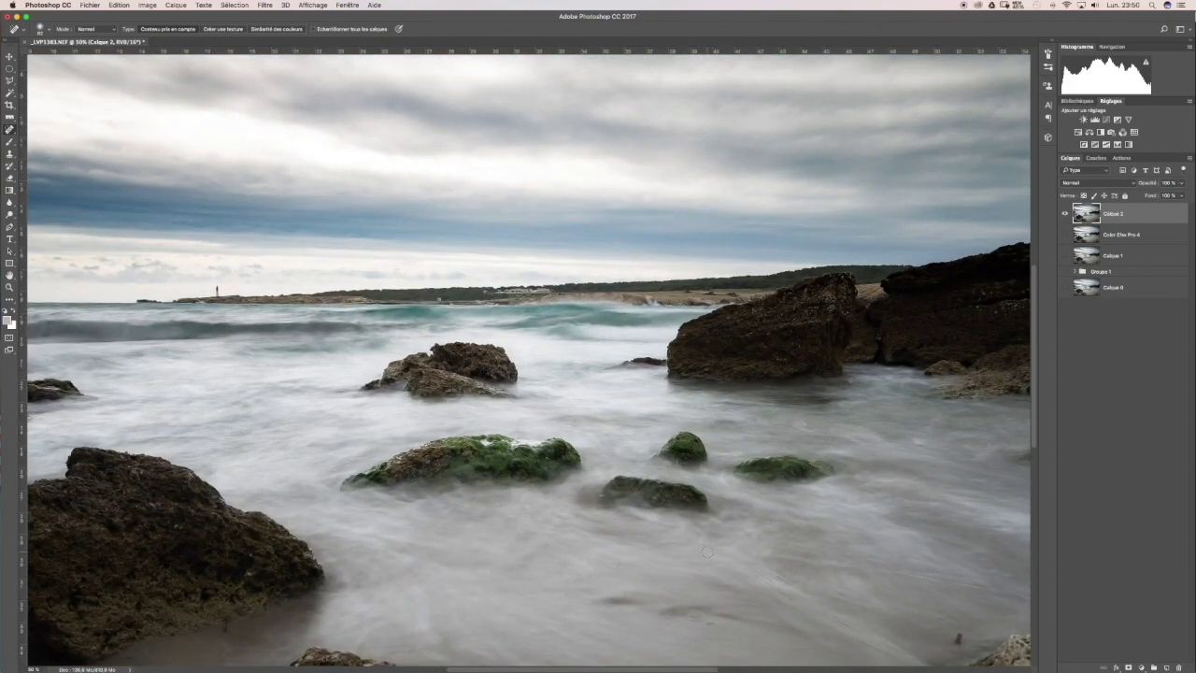
pyautogui.moveTo(1035, 283); pyautogui.dragTo(1038, 382)
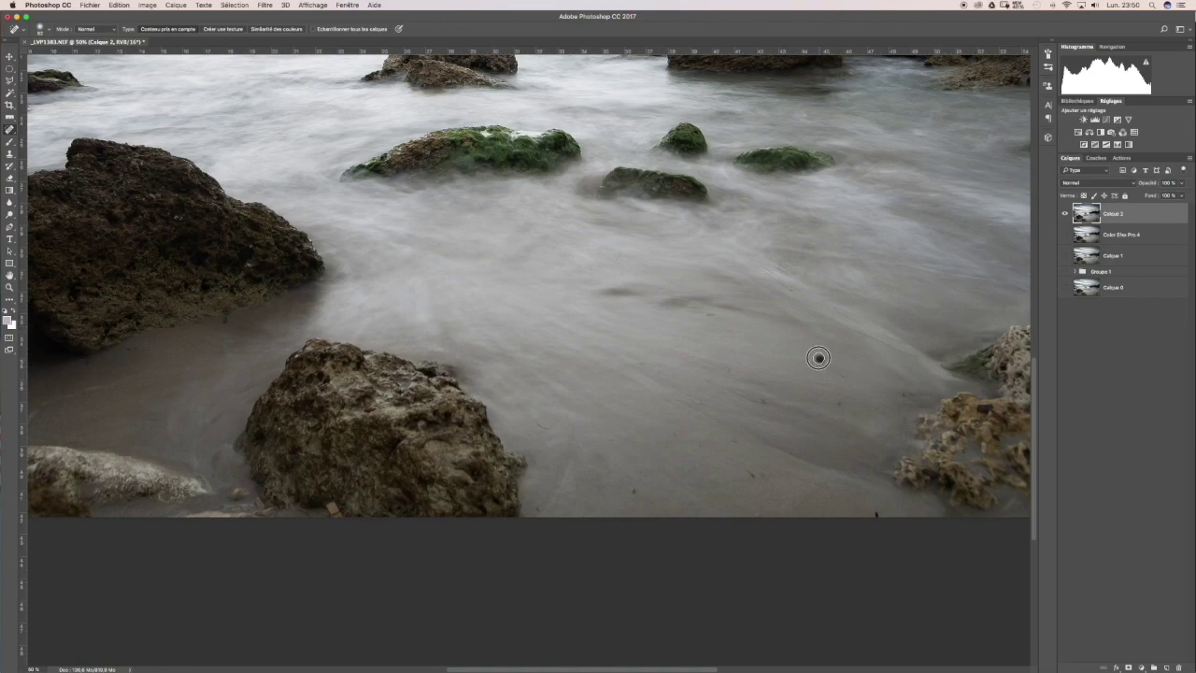
pyautogui.moveTo(818, 359); pyautogui.dragTo(836, 374)
pyautogui.click(830, 402)
pyautogui.moveTo(758, 403); pyautogui.dragTo(745, 380)
pyautogui.moveTo(643, 364); pyautogui.dragTo(641, 361)
# Step: Heal marks in the water streaks, near the photo's lower edge and beside the foreground rocks
pyautogui.moveTo(616, 254); pyautogui.dragTo(617, 258)
pyautogui.moveTo(710, 315); pyautogui.dragTo(712, 316)
pyautogui.click(707, 314)
pyautogui.click(627, 285)
pyautogui.moveTo(535, 423); pyautogui.dragTo(546, 424)
pyautogui.moveTo(633, 490); pyautogui.dragTo(633, 491)
pyautogui.click(876, 514)
pyautogui.click(901, 393)
pyautogui.click(333, 508)
# Step: Examine the rocks, water, horizon and sky across the whole photo for remaining spots
pyautogui.moveTo(1034, 406); pyautogui.dragTo(1041, 323)
pyautogui.moveTo(665, 669); pyautogui.dragTo(774, 661)
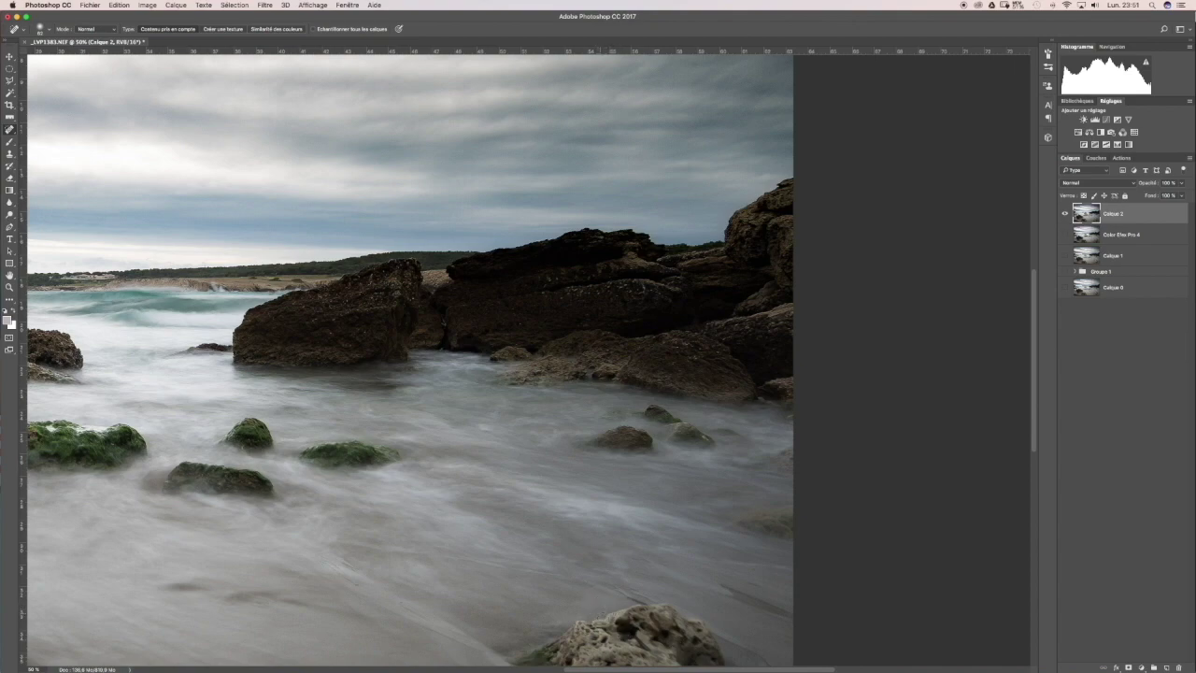
pyautogui.moveTo(772, 667); pyautogui.dragTo(522, 668)
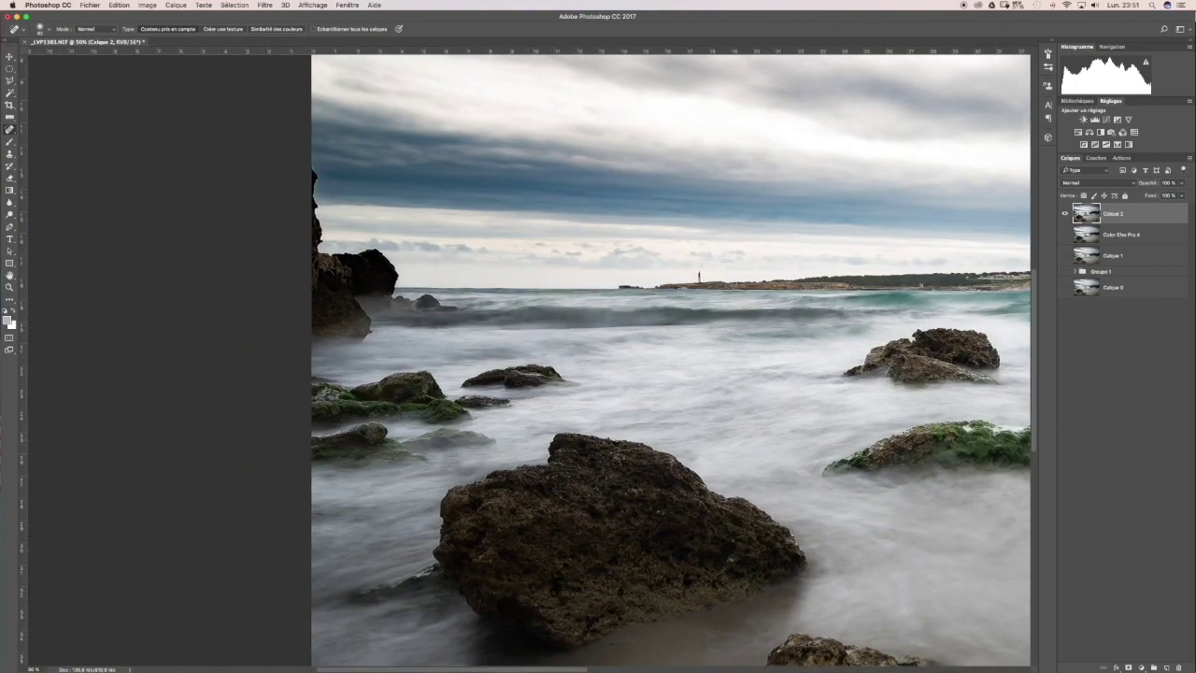
pyautogui.moveTo(1033, 328); pyautogui.dragTo(1034, 256)
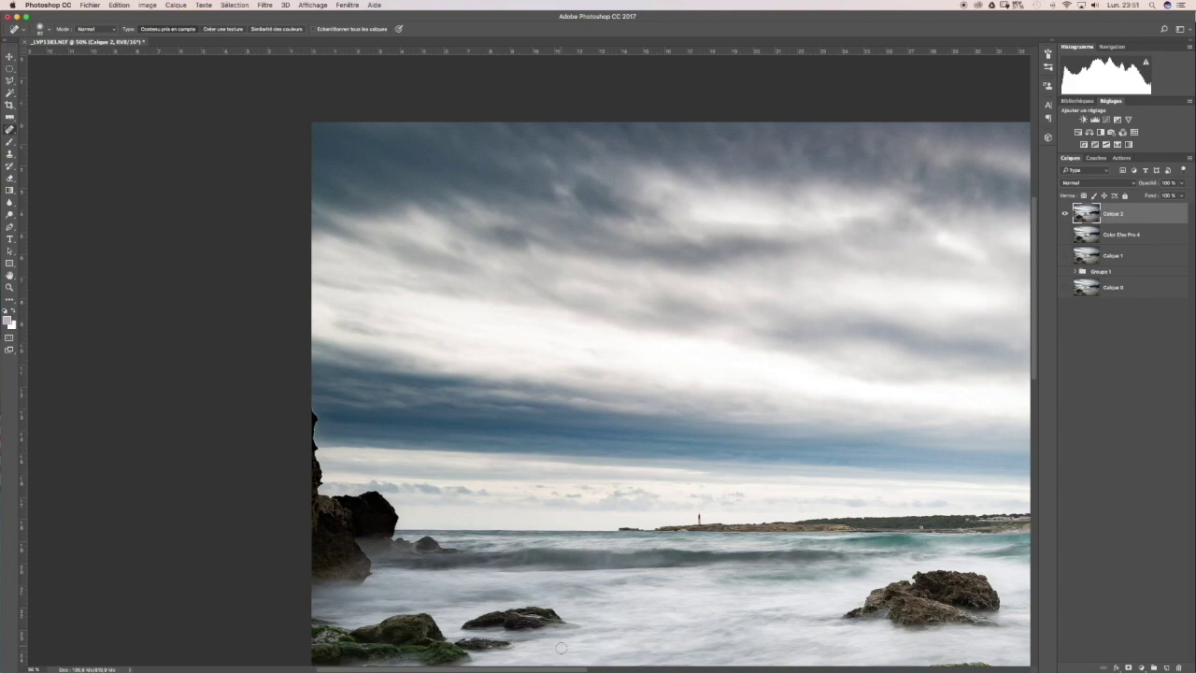
pyautogui.moveTo(554, 667); pyautogui.dragTo(775, 625)
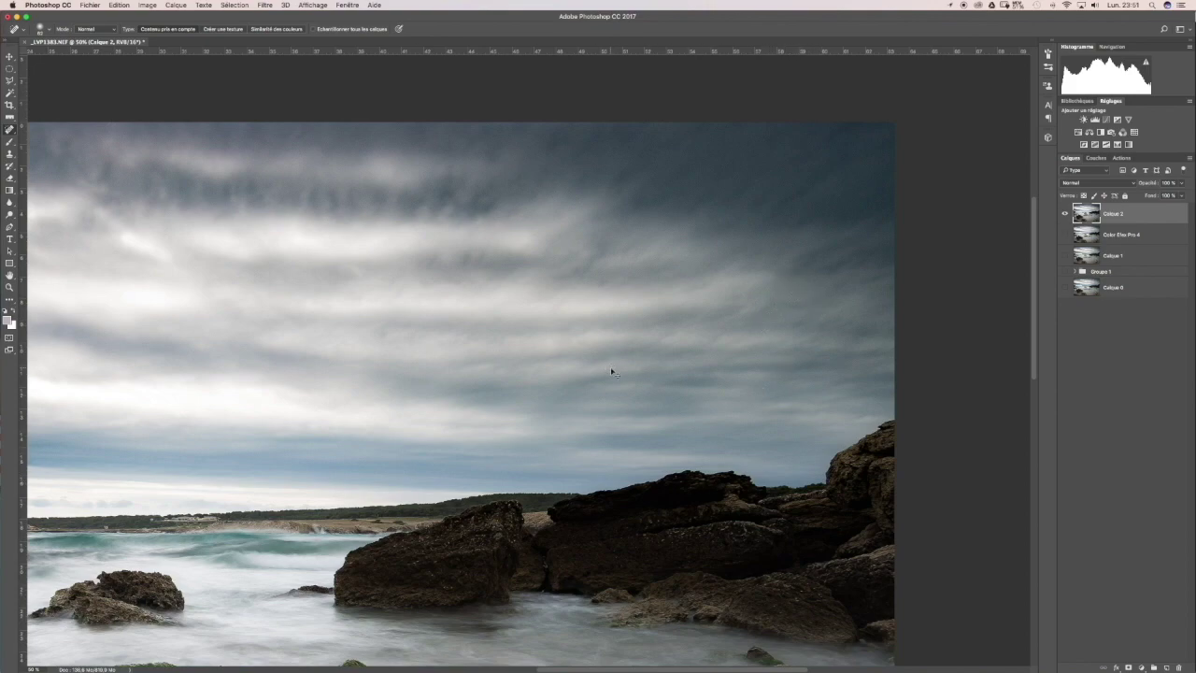
pyautogui.press('super+minus')
pyautogui.press('super+minus')
pyautogui.press('super+minus')
pyautogui.press('super+plus')
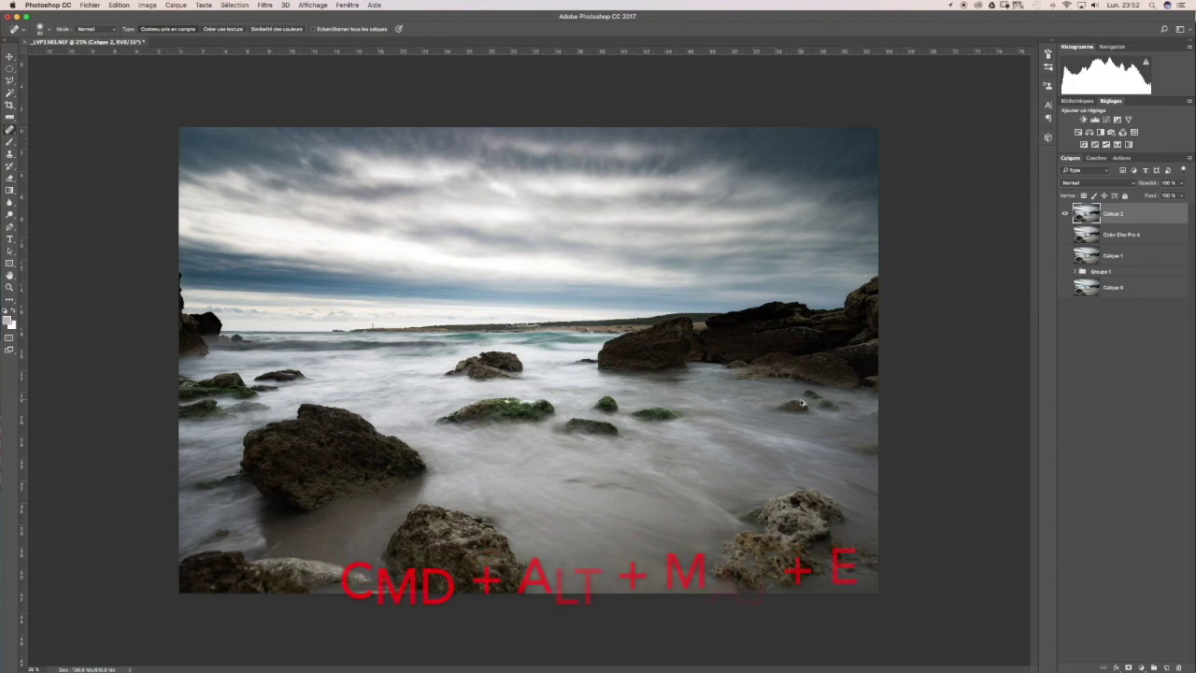
# Step: Stamp the visible layers into a new top layer and hide the spot-healed layer beneath it
pyautogui.press('super+alt+shift+e')
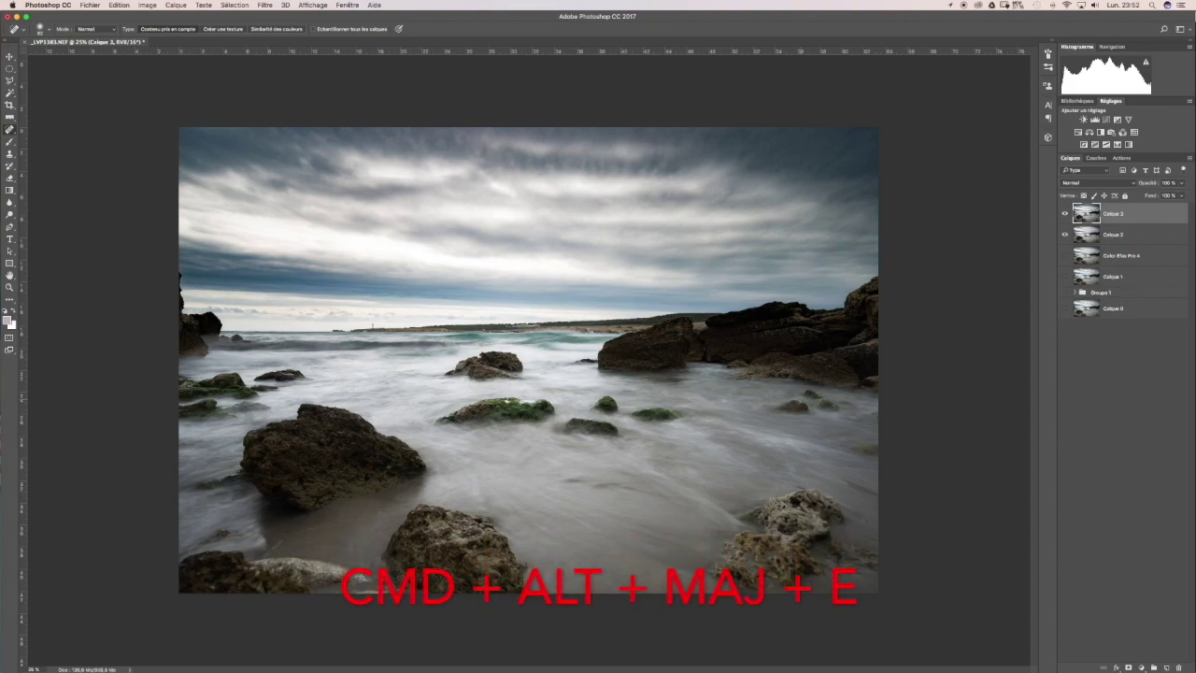
pyautogui.click(1065, 237)
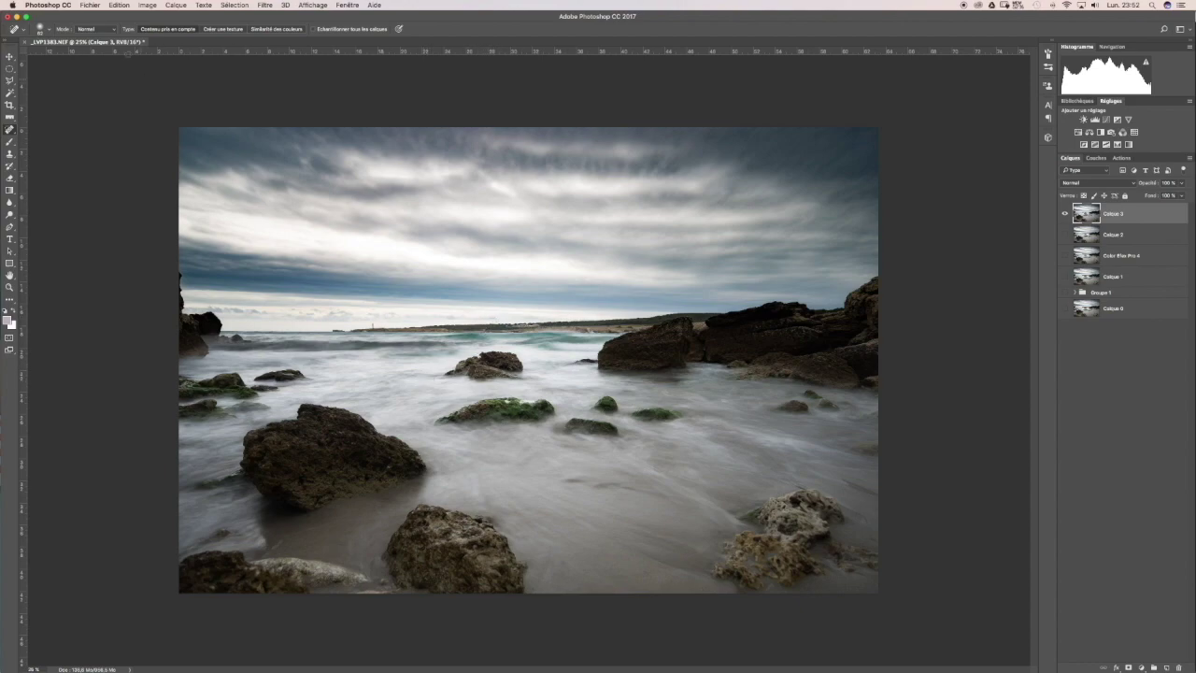
# Step: Start a Filtre photo adjustment directly on the new top layer
pyautogui.click(144, 6)
pyautogui.moveTo(169, 31)
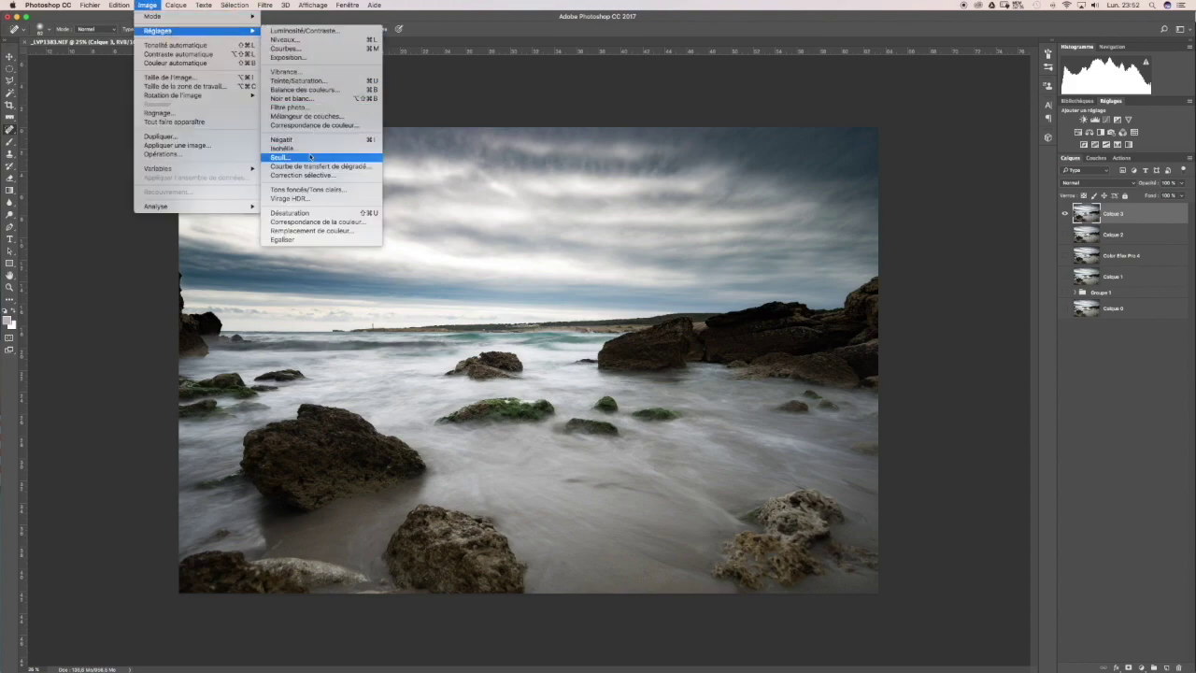
pyautogui.click(306, 109)
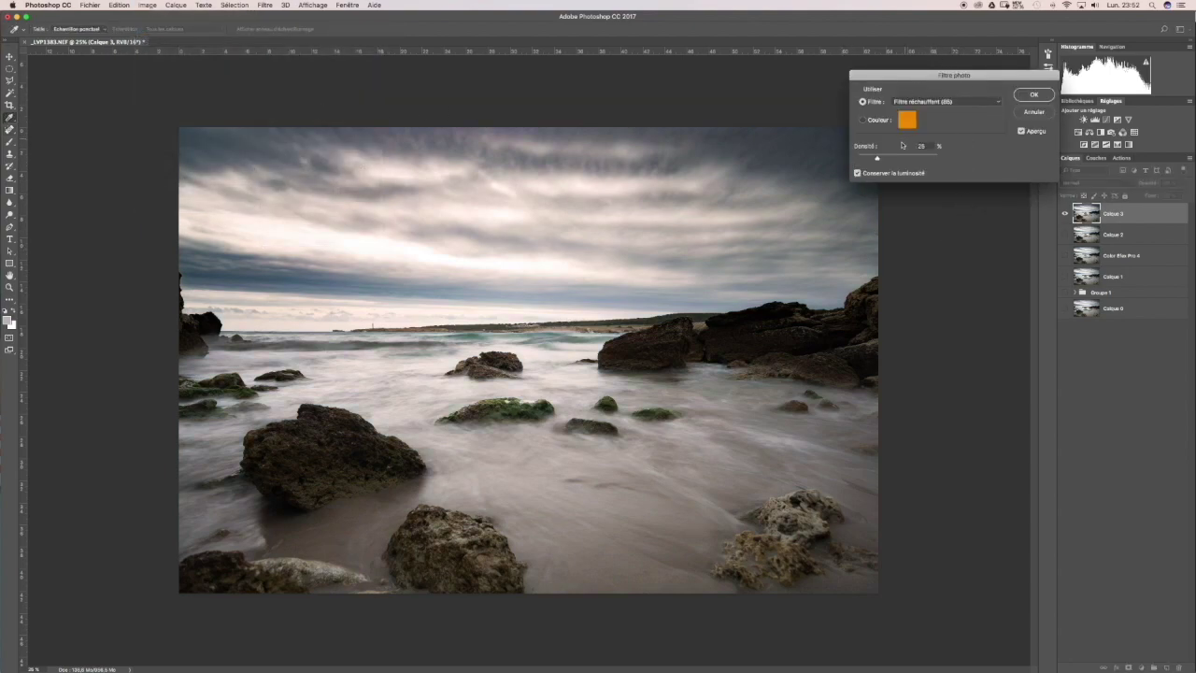
# Step: Try the Orange and Jaune photo filters, then return to Filtre réchauffant (85)
pyautogui.click(991, 102)
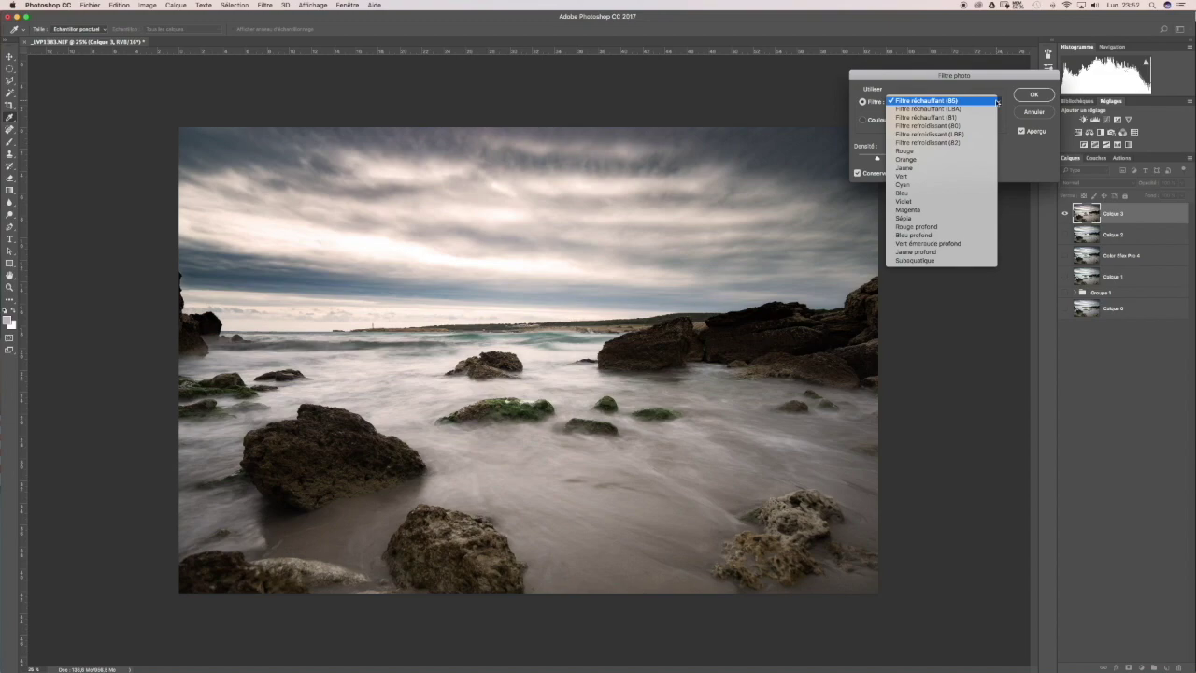
pyautogui.click(920, 159)
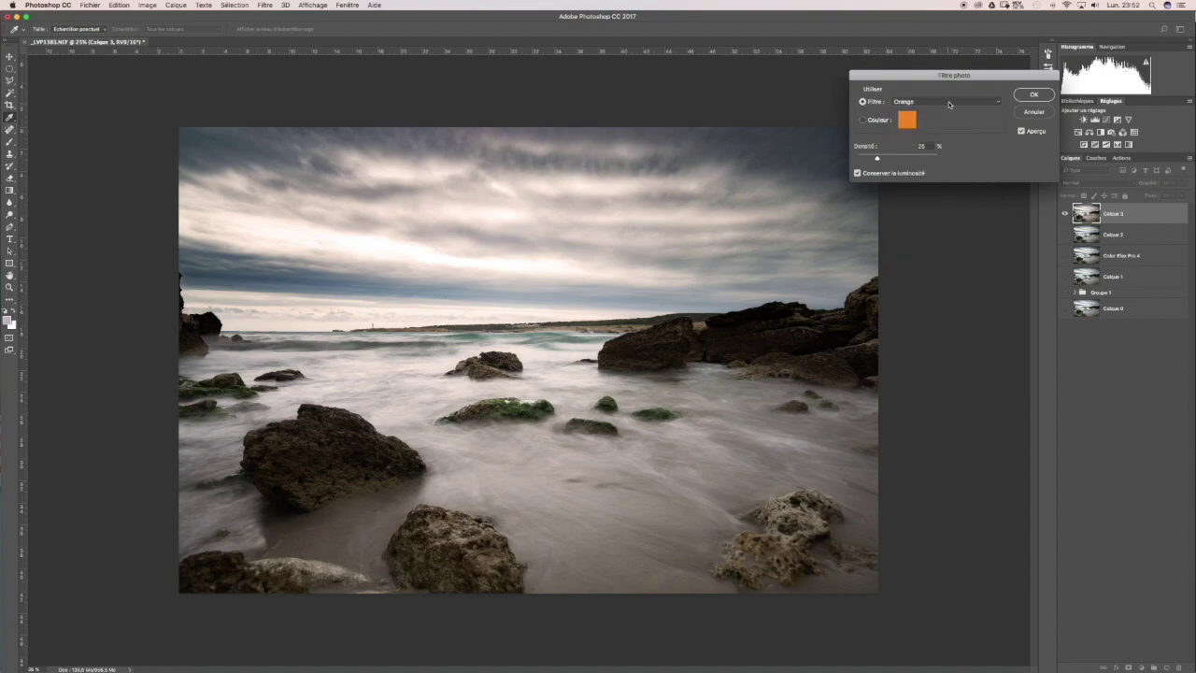
pyautogui.click(950, 103)
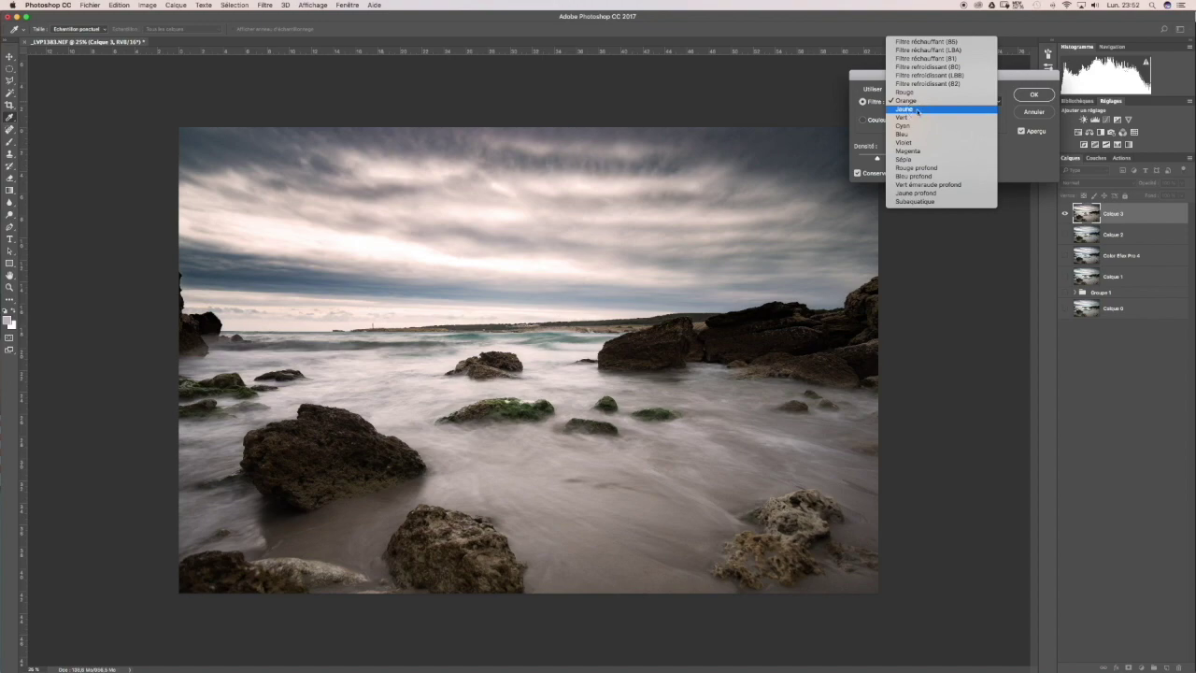
pyautogui.click(914, 109)
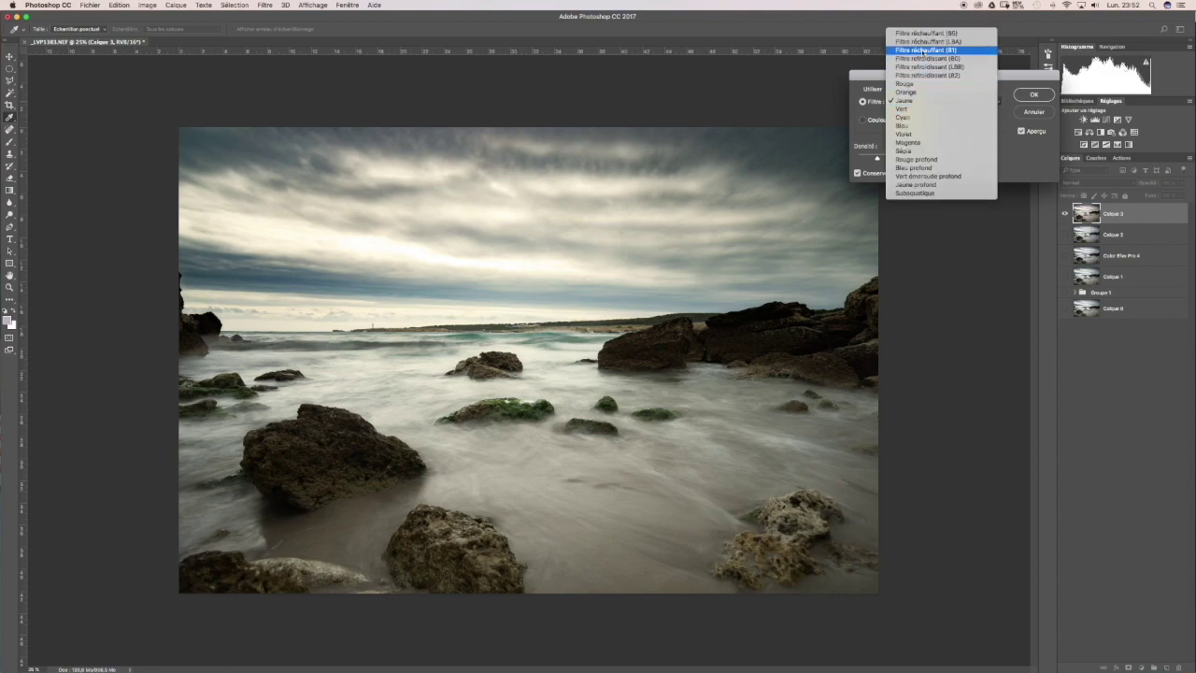
pyautogui.click(926, 34)
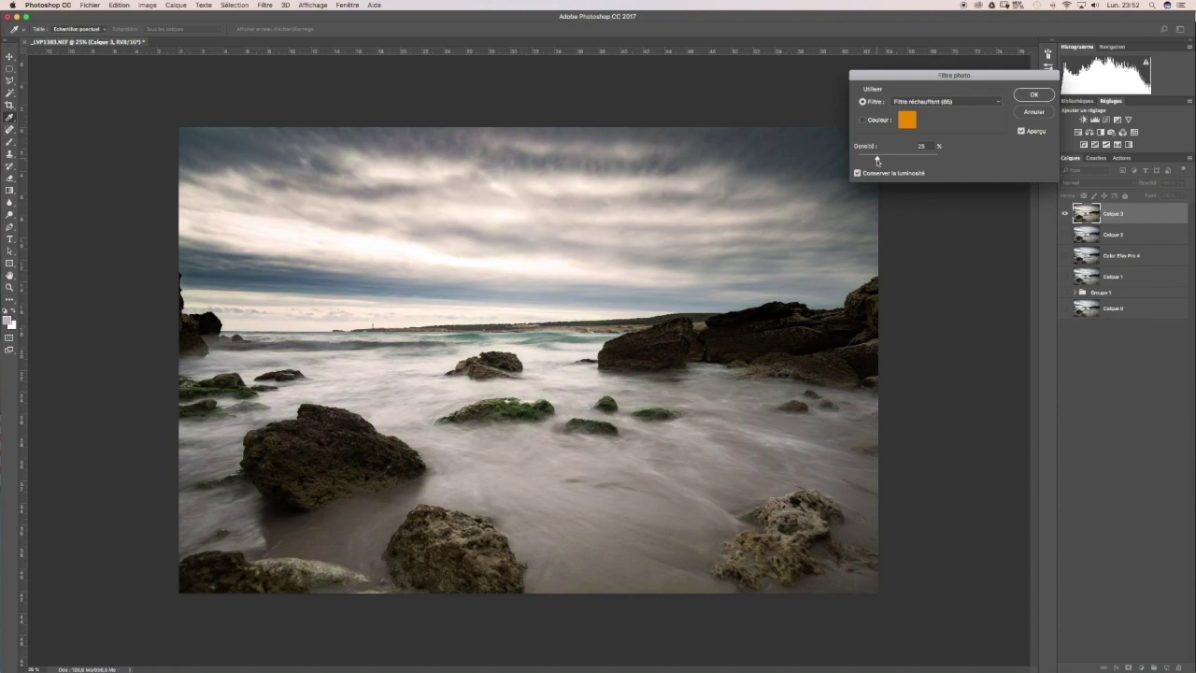
# Step: Raise the density of the Filtre réchauffant (85) slightly and apply it to the layer
pyautogui.moveTo(877, 160)
pyautogui.mouseDown()
pyautogui.moveTo(916, 157)
pyautogui.moveTo(875, 157)
pyautogui.moveTo(890, 183)
pyautogui.moveTo(878, 158)
pyautogui.moveTo(886, 166)
pyautogui.mouseUp()
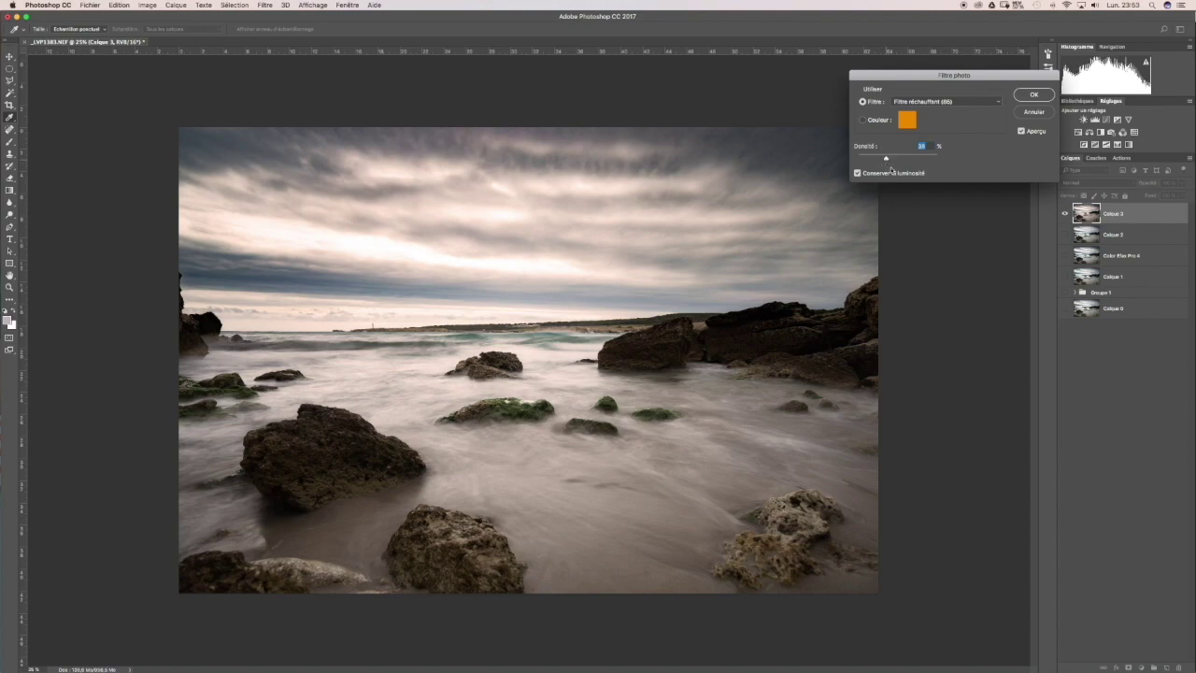
pyautogui.click(1032, 97)
pyautogui.press('j')
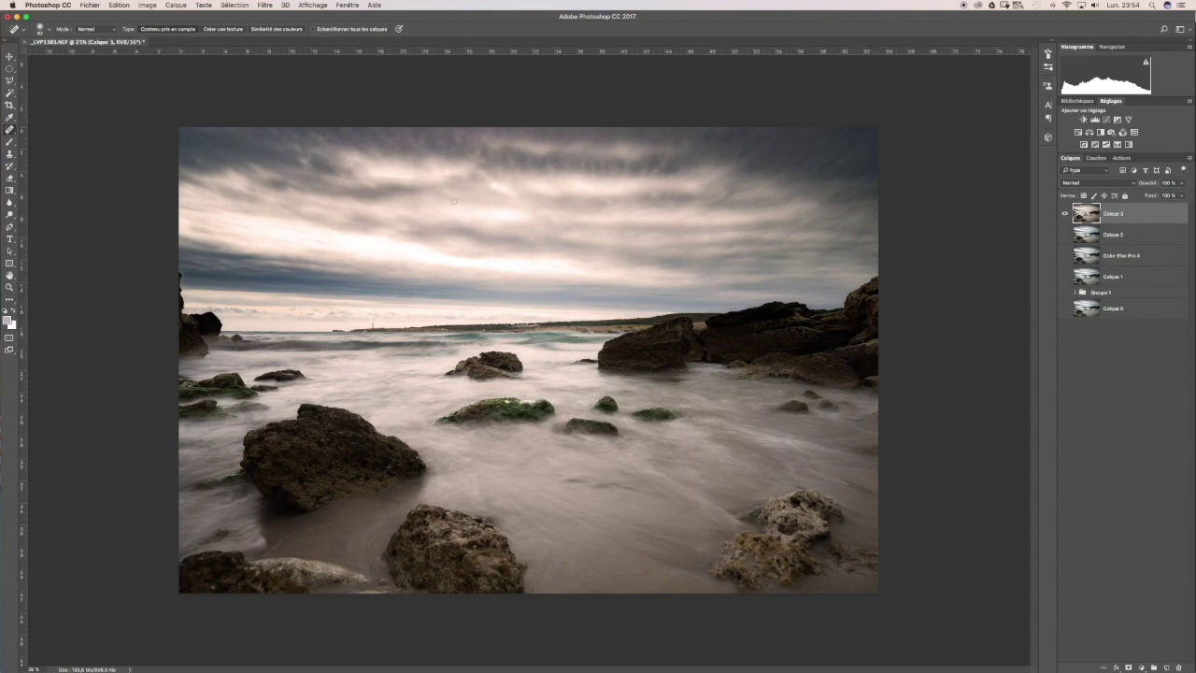
# Step: Add a white mask to the warm-filtered layer and choose the Gradient tool for it
pyautogui.press('g')
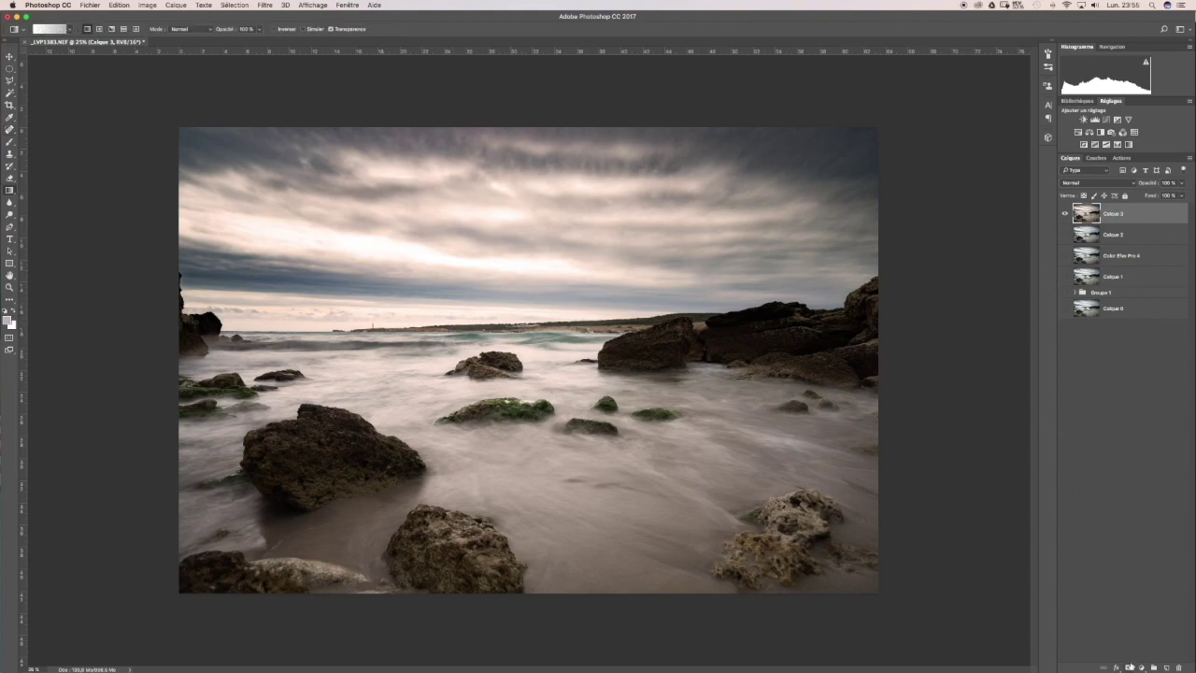
pyautogui.click(1128, 668)
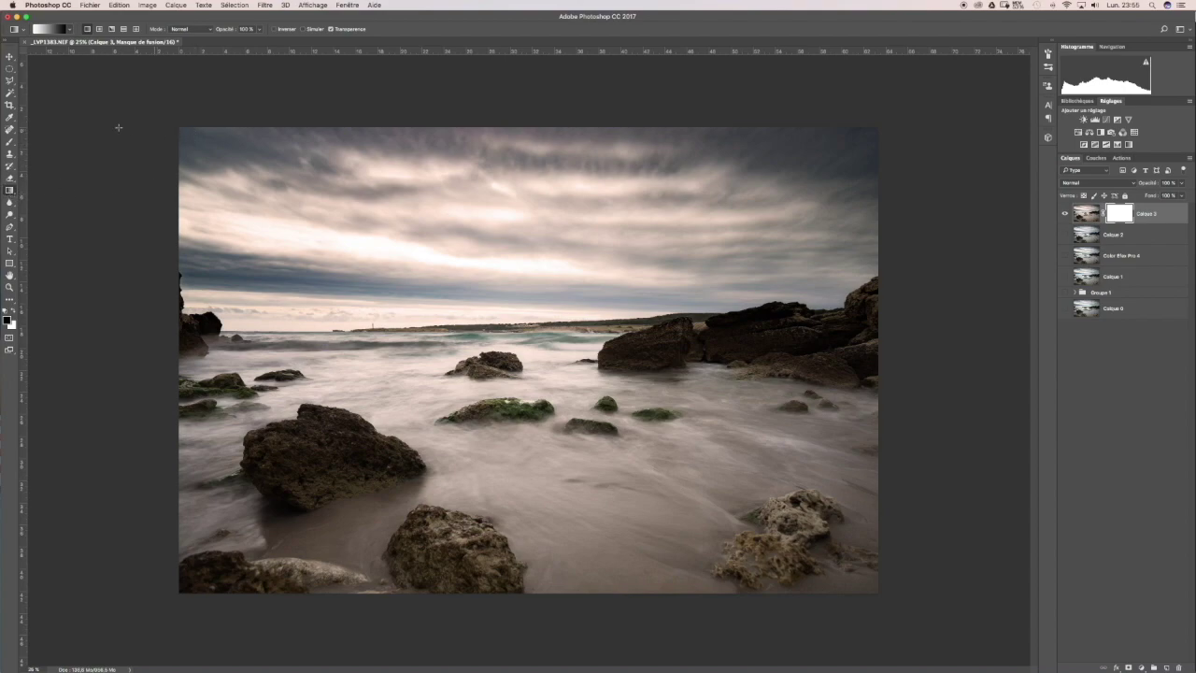
pyautogui.click(11, 189)
pyautogui.click(52, 190)
# Step: Try several diagonal black-to-white gradients on the warm layer's mask
pyautogui.moveTo(564, 325); pyautogui.dragTo(481, 240)
pyautogui.moveTo(482, 240); pyautogui.dragTo(481, 239)
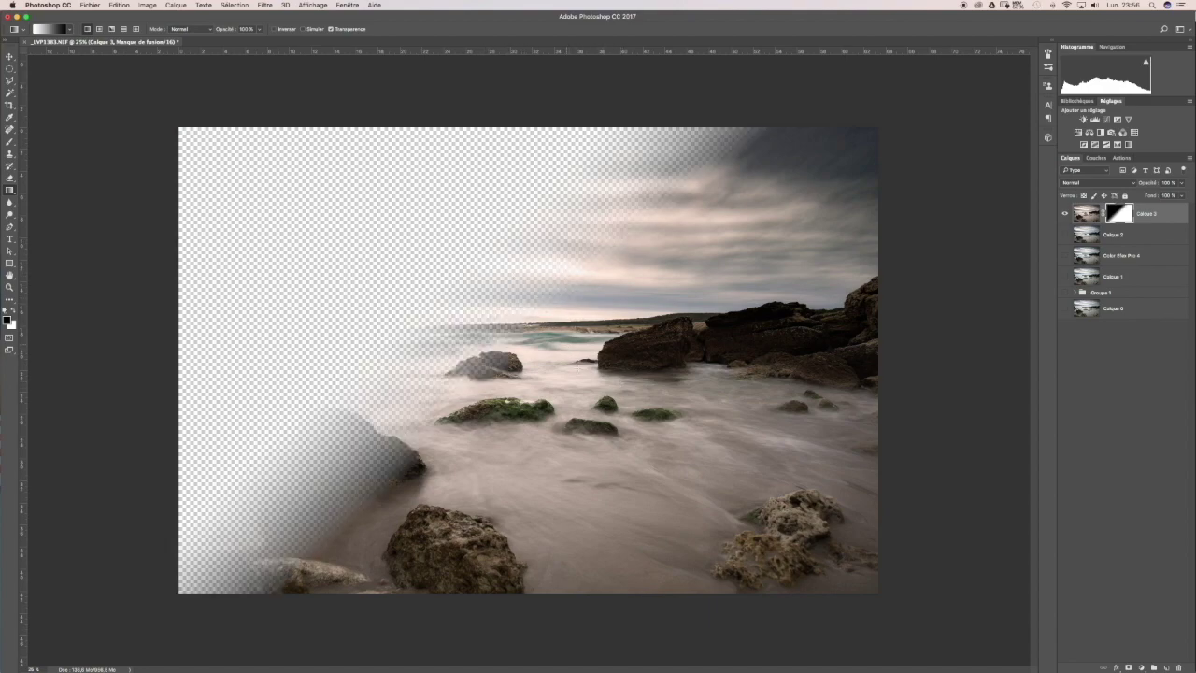
pyautogui.moveTo(627, 469); pyautogui.dragTo(550, 327)
pyautogui.moveTo(572, 479); pyautogui.dragTo(539, 320)
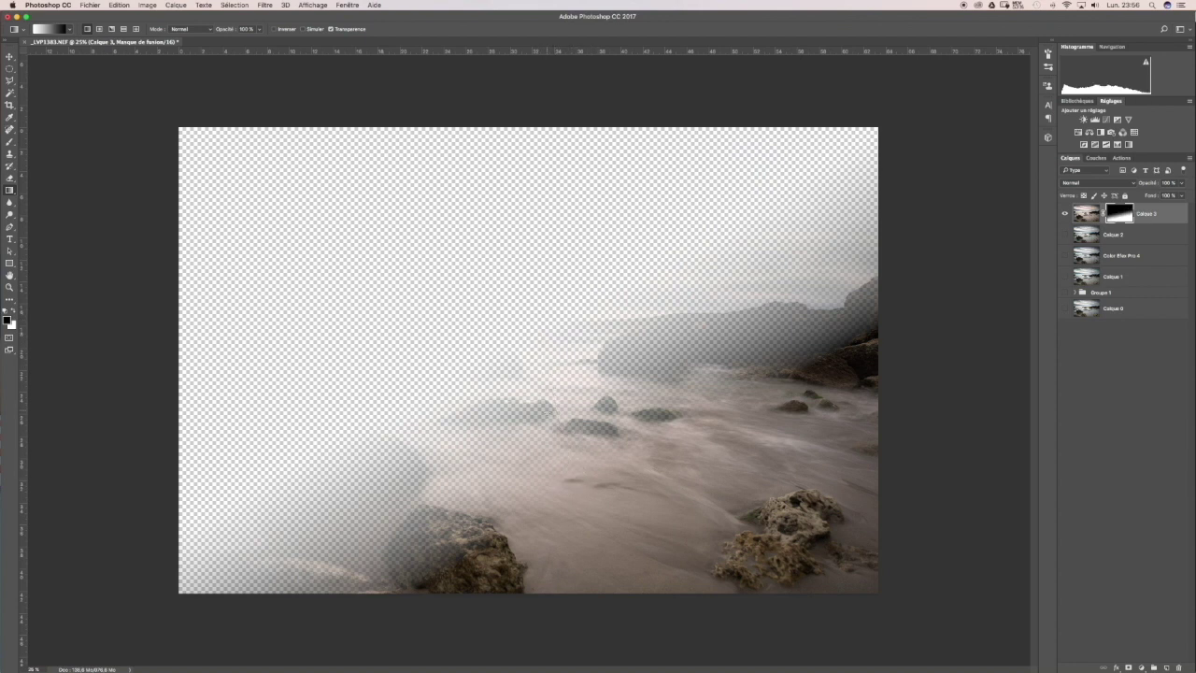
# Step: Redraw the mask gradient so the warm filter fades out towards the sky, and show the spot-healed layer beneath it
pyautogui.moveTo(542, 432); pyautogui.dragTo(505, 271)
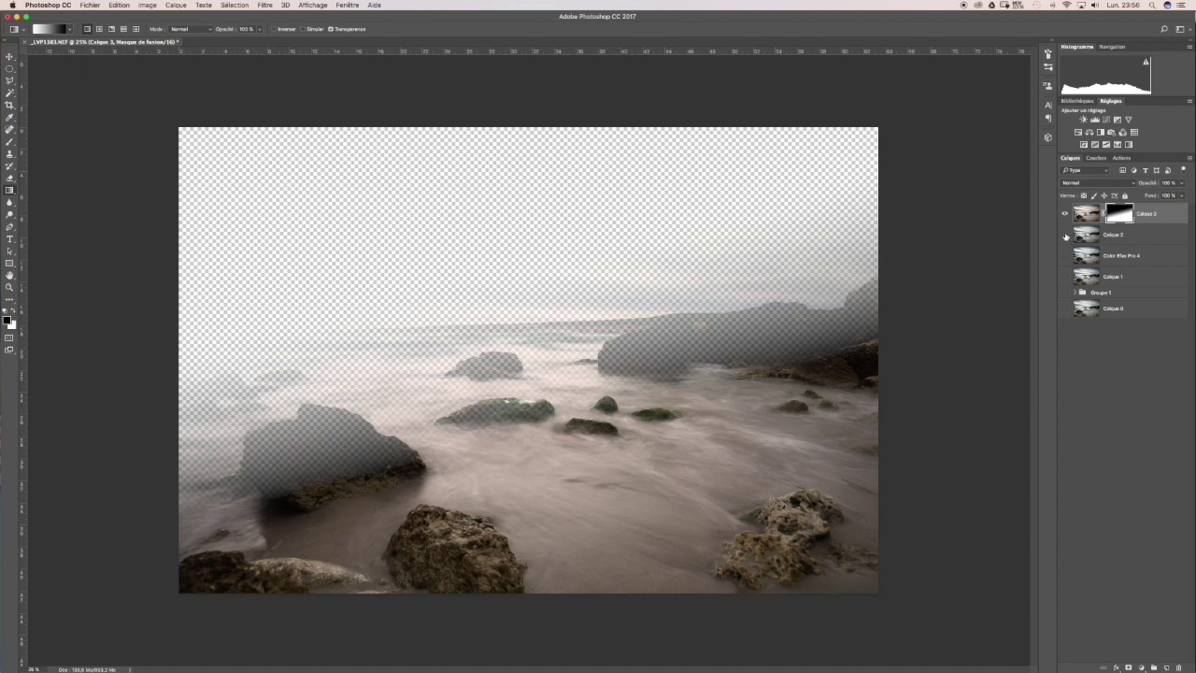
pyautogui.click(1065, 236)
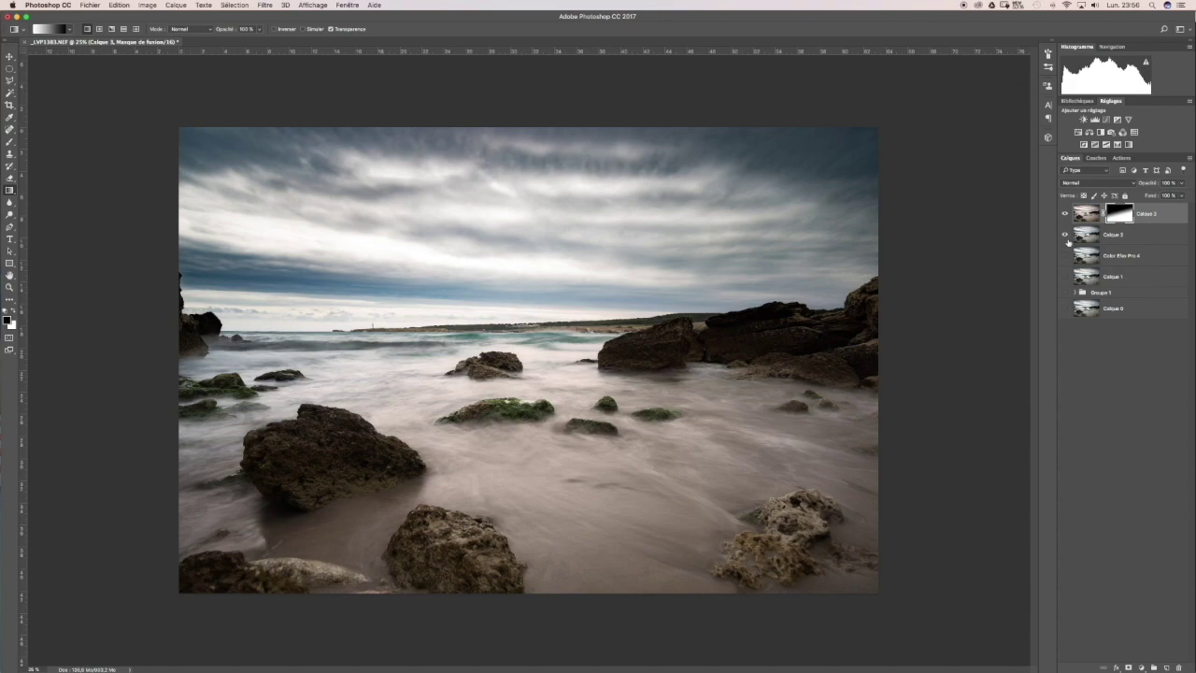
pyautogui.click(1066, 236)
pyautogui.click(1066, 235)
pyautogui.click(1065, 214)
pyautogui.click(1065, 214)
# Step: Stamp the visible layers into a new layer above the masked warm layer and duplicate it
pyautogui.click(1086, 214)
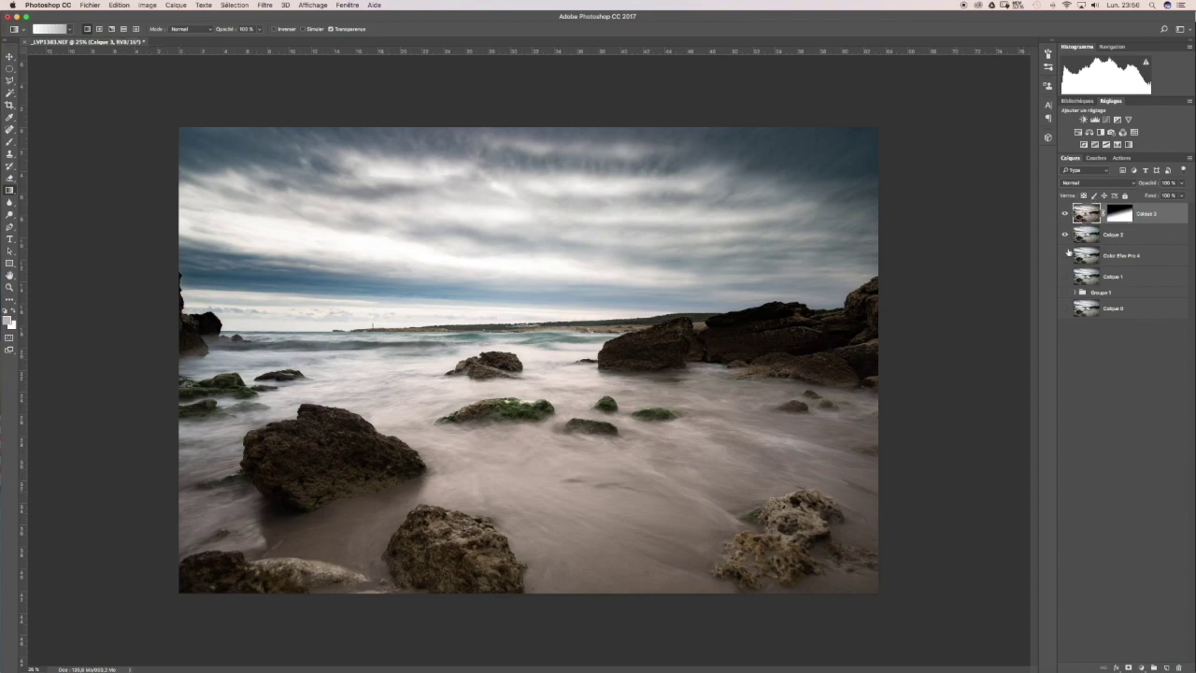
pyautogui.press('super+alt+shift+e')
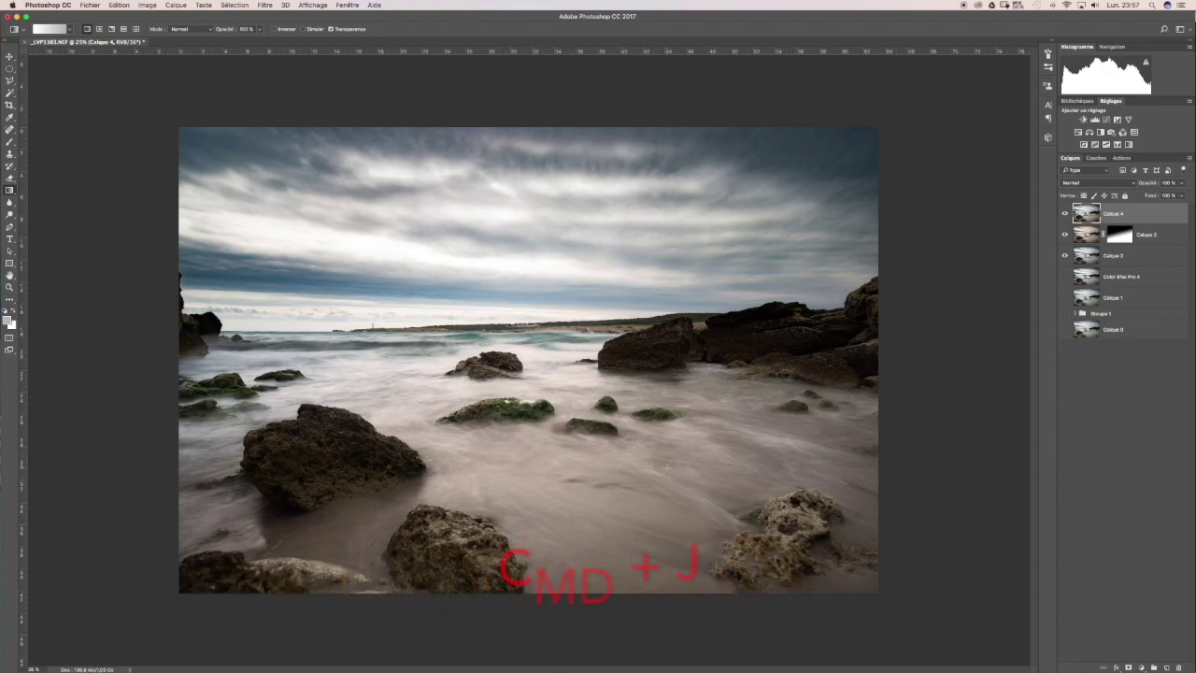
pyautogui.press('super+j')
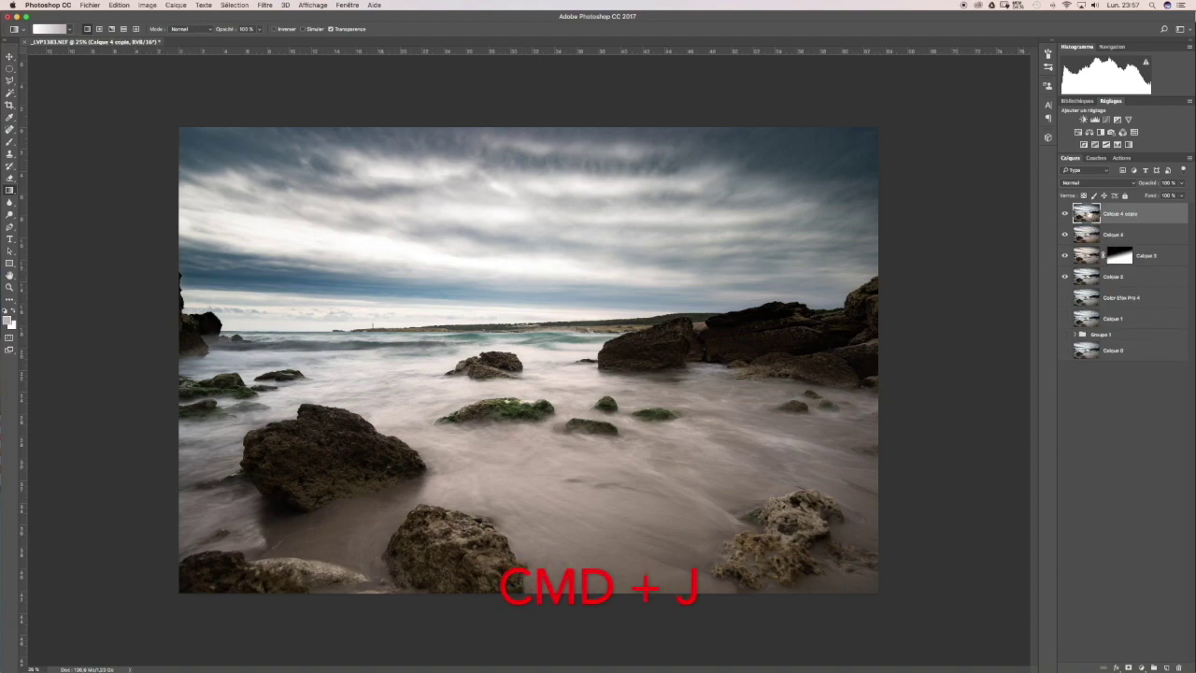
# Step: Set the duplicated layer's blend mode to Superposition and add a black mask that hides its effect
pyautogui.click(1131, 184)
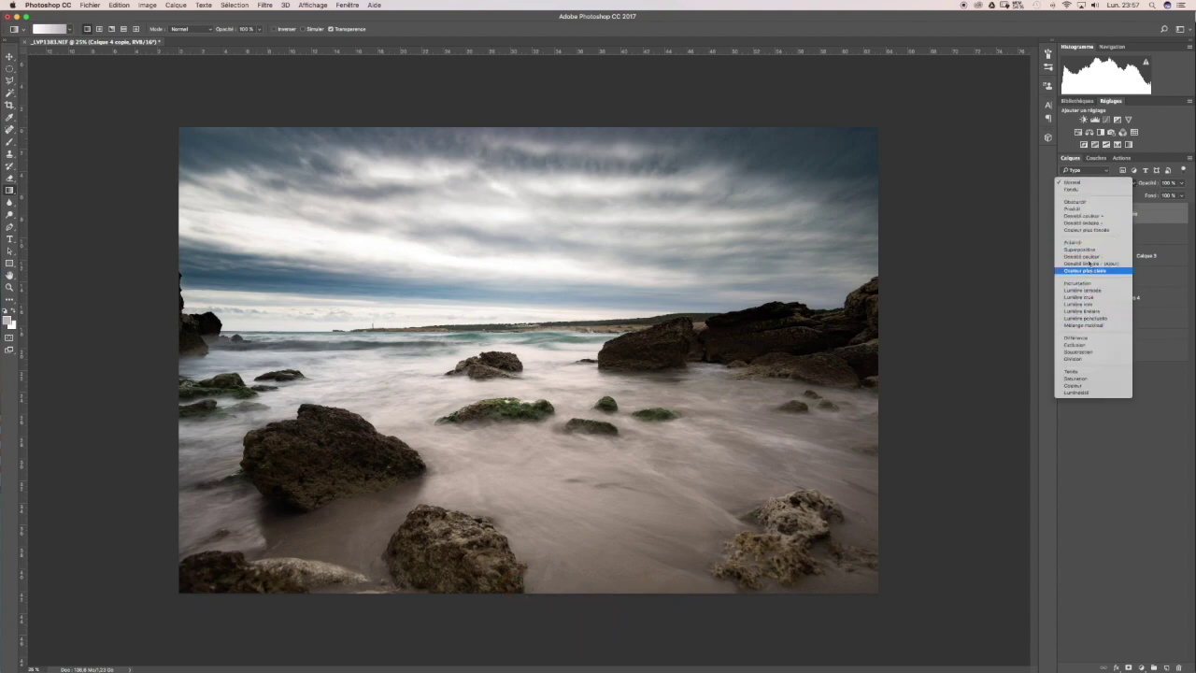
pyautogui.click(1091, 250)
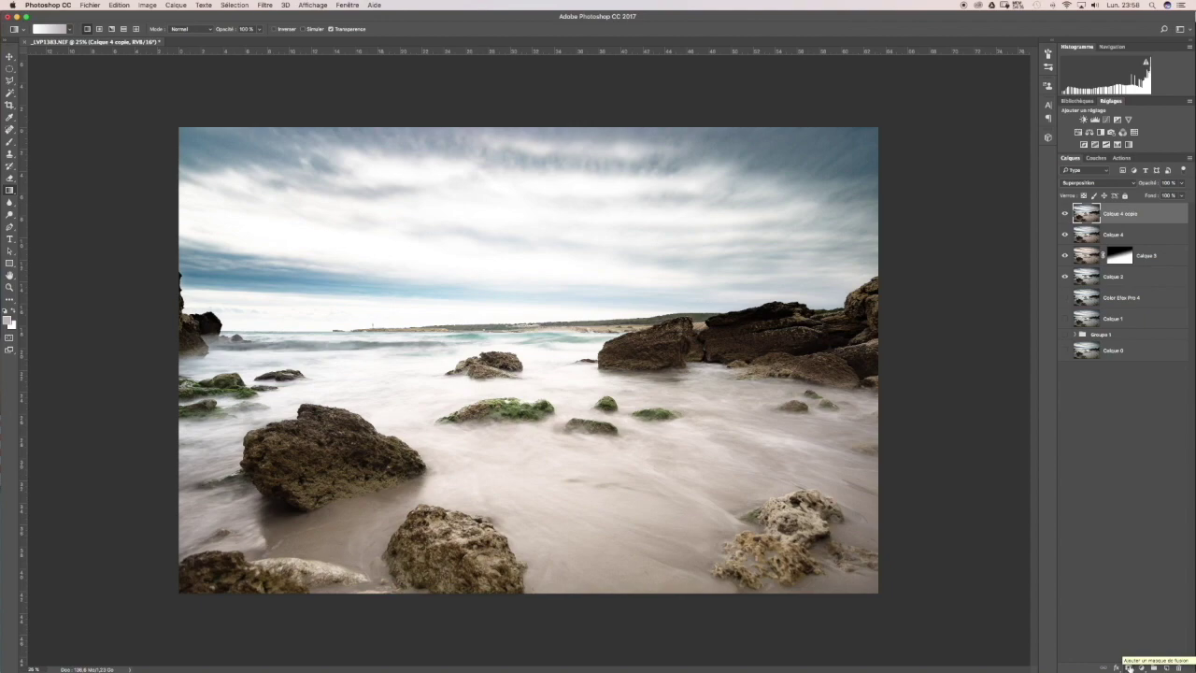
pyautogui.press('alt')
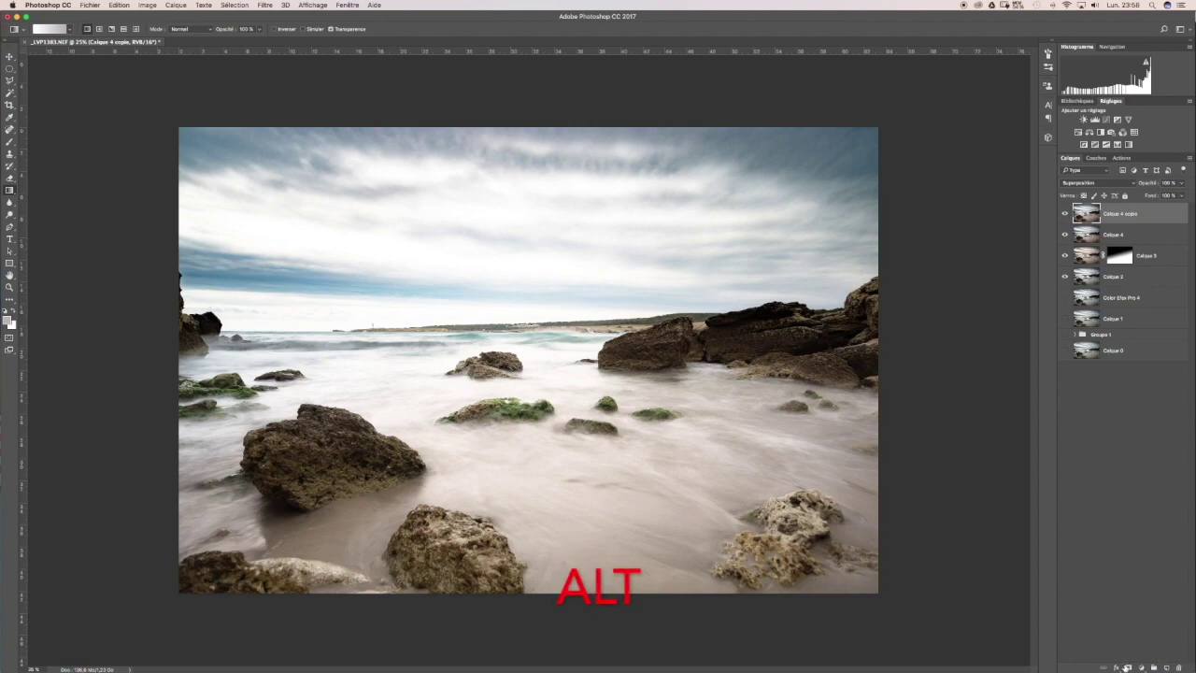
pyautogui.keyDown('alt'); pyautogui.click(1127, 667); pyautogui.keyUp('alt')
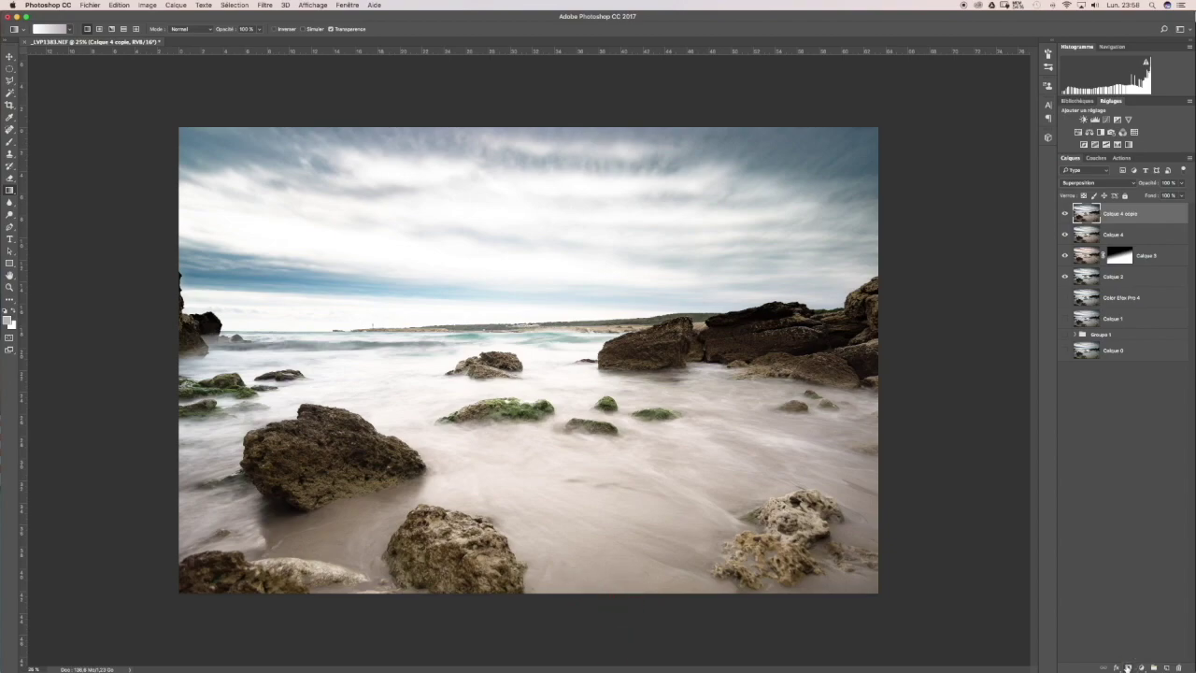
pyautogui.keyDown('alt'); pyautogui.click(1128, 669); pyautogui.keyUp('alt')
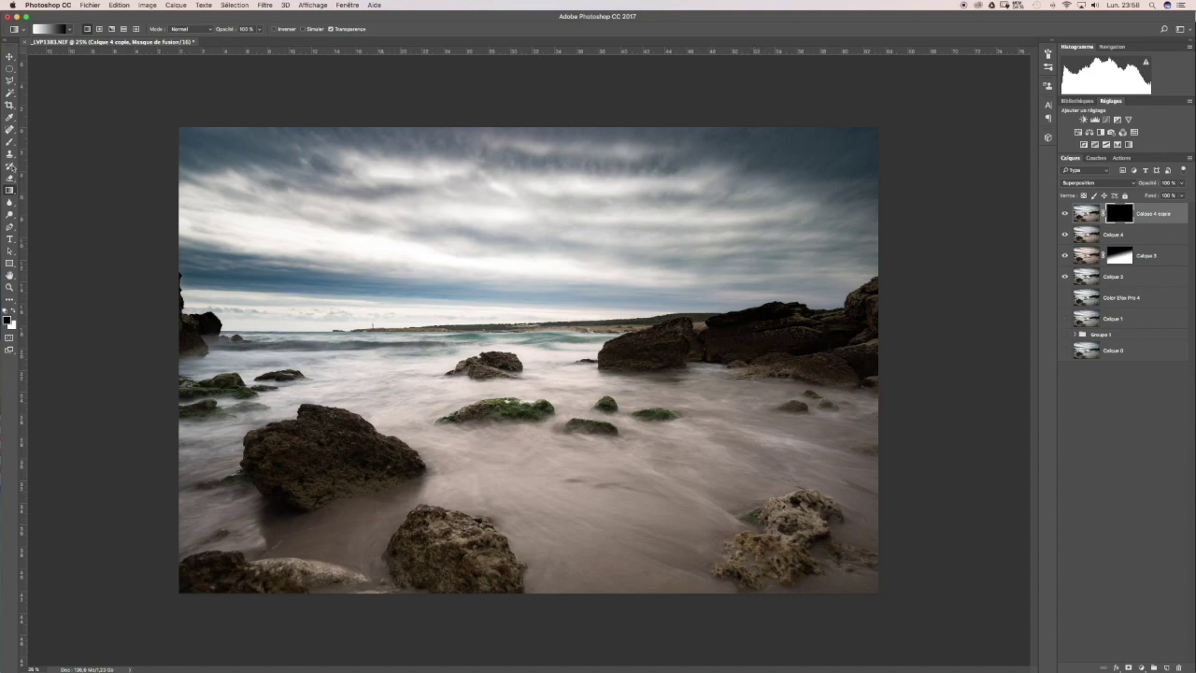
# Step: Set up a larger soft Brush with white as the foreground colour for painting on the black mask
pyautogui.click(10, 142)
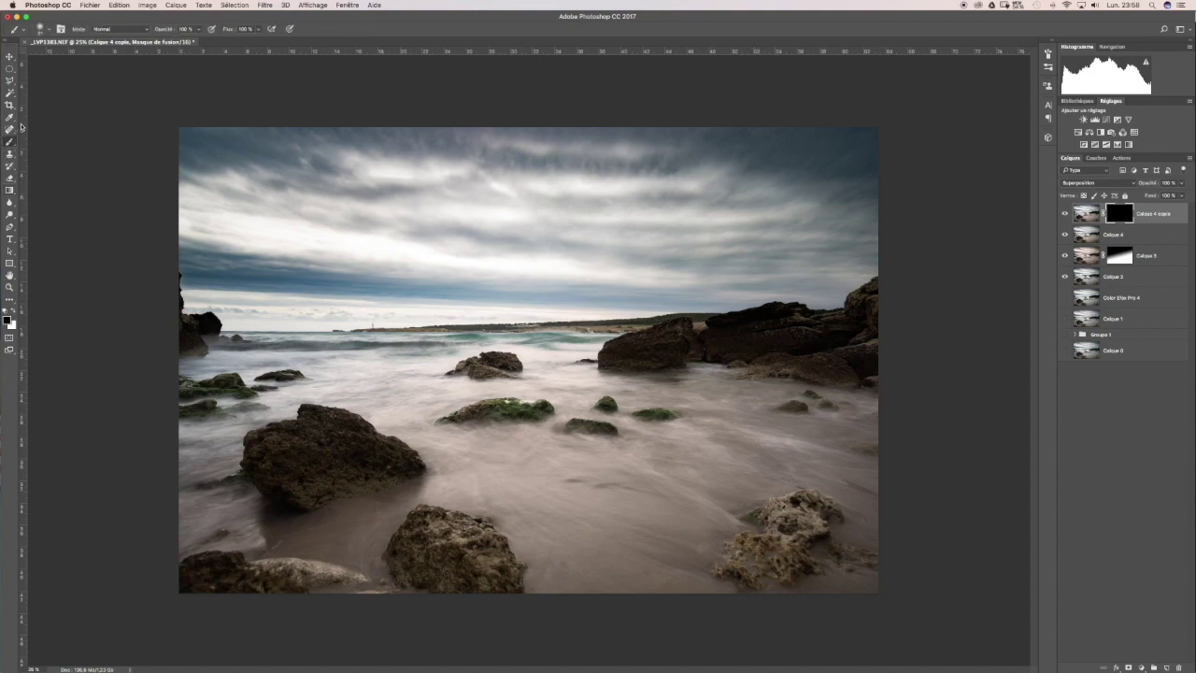
pyautogui.click(45, 29)
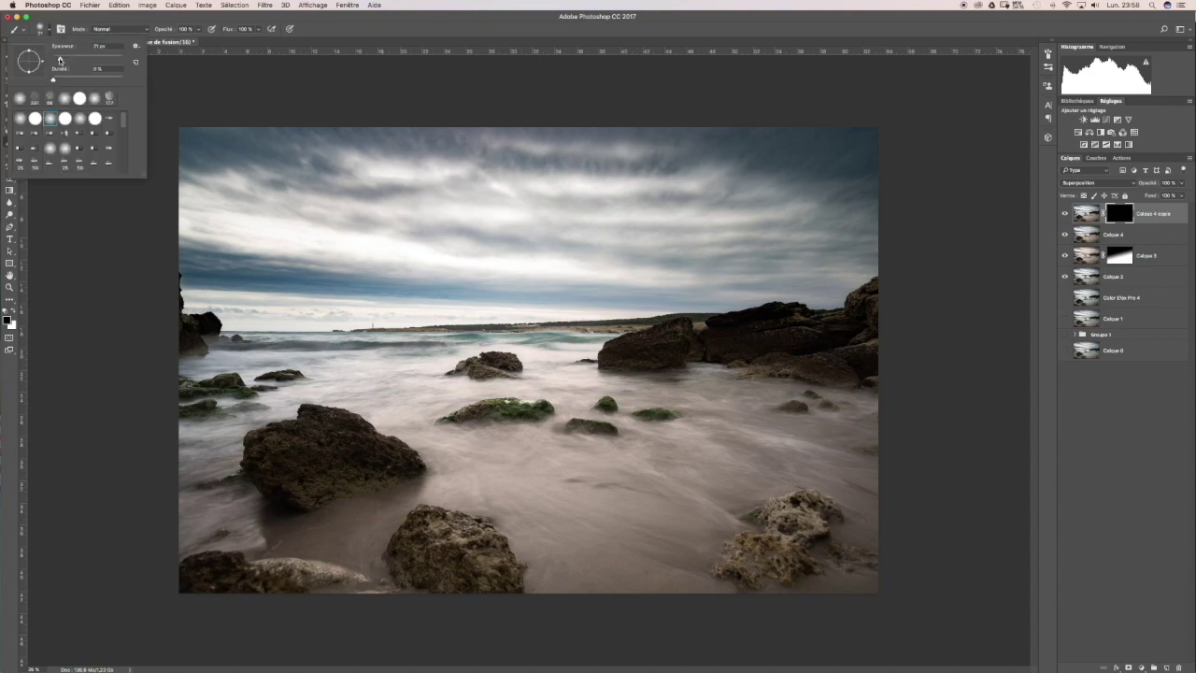
pyautogui.moveTo(86, 61); pyautogui.dragTo(87, 59)
pyautogui.click(162, 75)
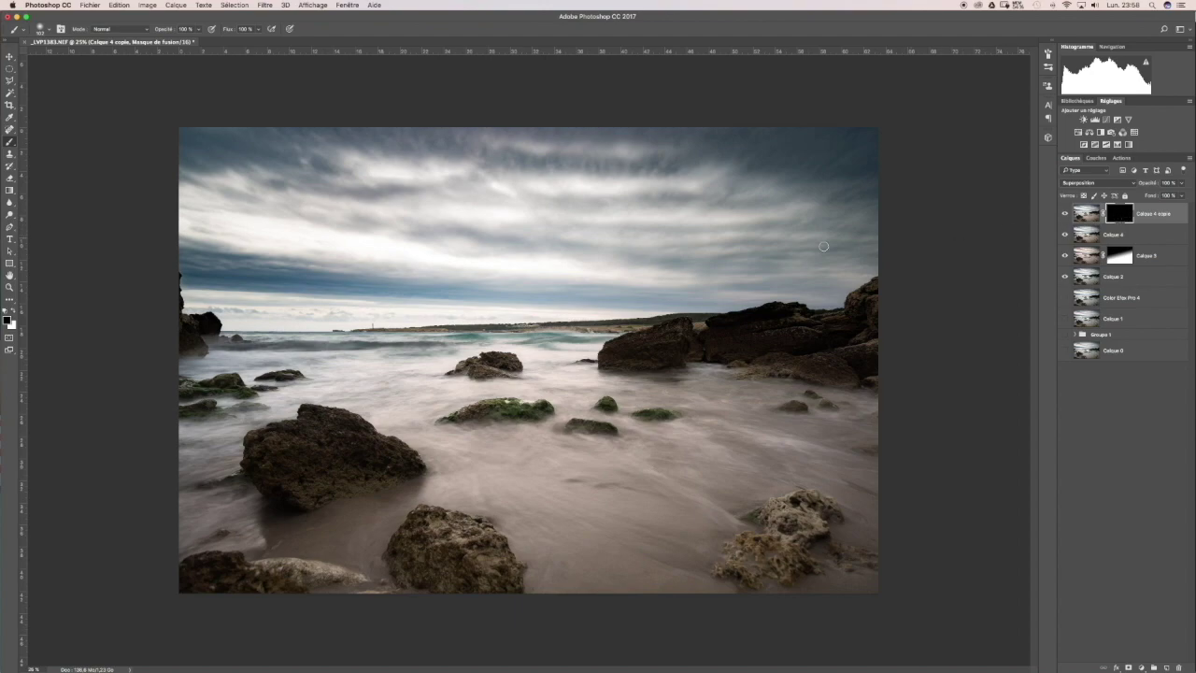
pyautogui.click(14, 314)
# Step: Paint white wavy strokes on the mask along the water streaks between the green rocks and the right foreground rocks
pyautogui.moveTo(707, 421)
pyautogui.mouseDown()
pyautogui.moveTo(845, 449)
pyautogui.moveTo(797, 445)
pyautogui.moveTo(847, 476)
pyautogui.moveTo(817, 471)
pyautogui.moveTo(878, 473)
pyautogui.mouseUp()
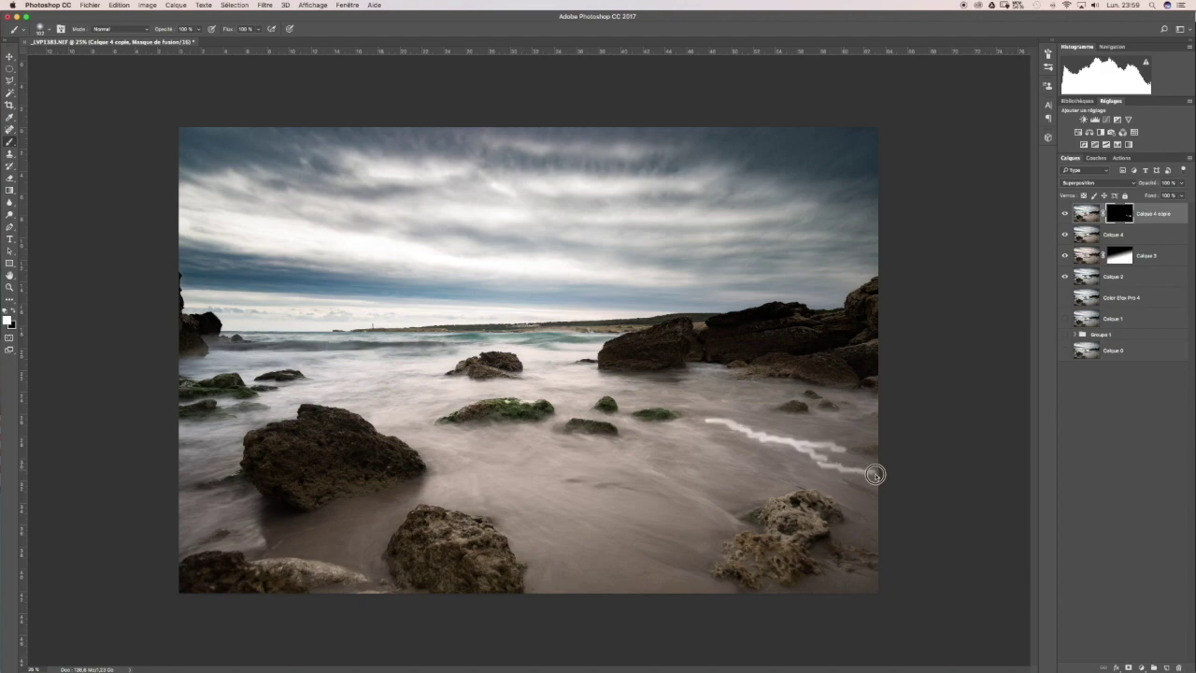
pyautogui.moveTo(645, 464)
pyautogui.mouseDown()
pyautogui.moveTo(744, 525)
pyautogui.moveTo(703, 510)
pyautogui.moveTo(734, 528)
pyautogui.mouseUp()
pyautogui.moveTo(674, 421); pyautogui.dragTo(735, 459)
pyautogui.moveTo(624, 421)
pyautogui.mouseDown()
pyautogui.moveTo(687, 441)
pyautogui.moveTo(648, 430)
pyautogui.moveTo(677, 445)
pyautogui.mouseUp()
pyautogui.moveTo(785, 459); pyautogui.dragTo(796, 470)
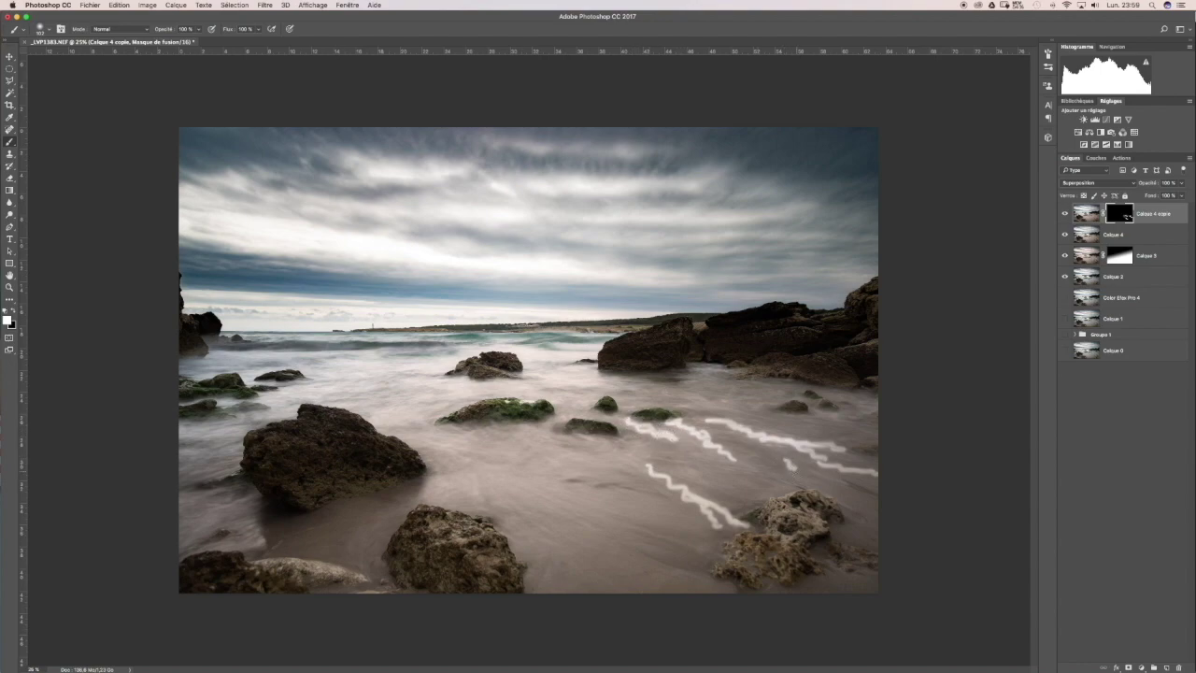
# Step: Paint more short white strokes on the mask over the water around the right-hand rocks, near the green rocks and along the left edge
pyautogui.moveTo(666, 461); pyautogui.dragTo(703, 466)
pyautogui.moveTo(699, 369)
pyautogui.mouseDown()
pyautogui.moveTo(716, 370)
pyautogui.moveTo(663, 394)
pyautogui.mouseUp()
pyautogui.moveTo(760, 389); pyautogui.dragTo(749, 386)
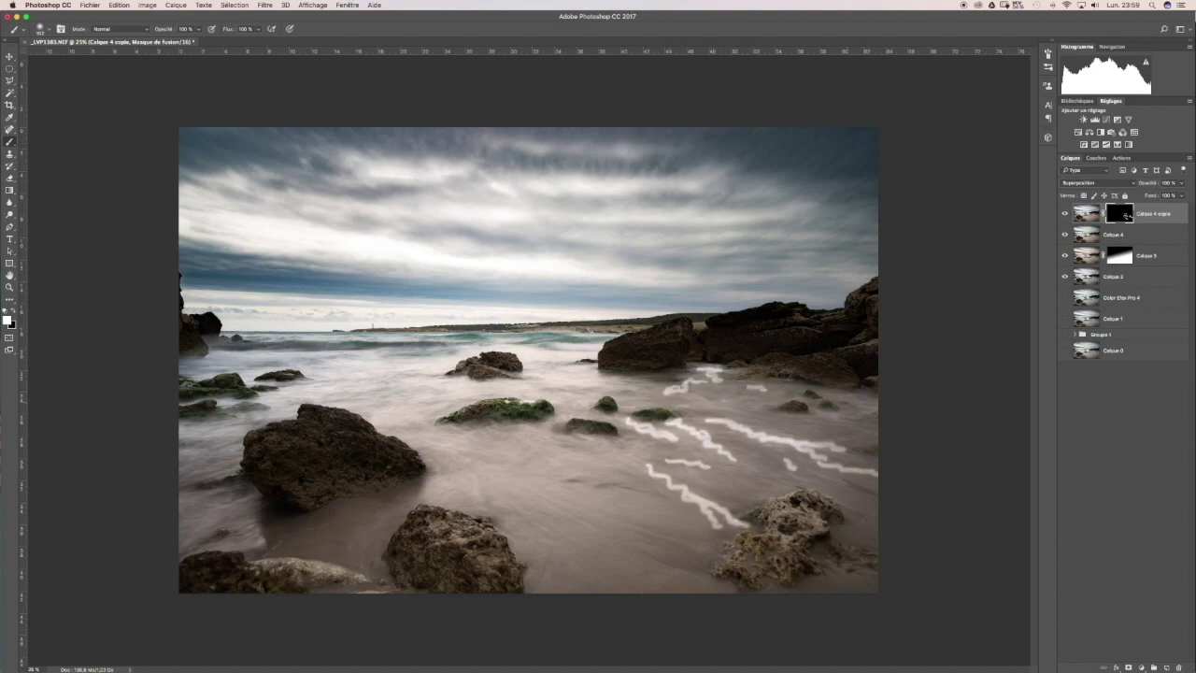
pyautogui.moveTo(846, 398); pyautogui.dragTo(883, 413)
pyautogui.moveTo(252, 522)
pyautogui.mouseDown()
pyautogui.moveTo(219, 546)
pyautogui.moveTo(259, 537)
pyautogui.mouseUp()
pyautogui.moveTo(222, 502)
pyautogui.mouseDown()
pyautogui.moveTo(189, 541)
pyautogui.moveTo(220, 504)
pyautogui.mouseUp()
pyautogui.moveTo(189, 458)
pyautogui.mouseDown()
pyautogui.moveTo(182, 468)
pyautogui.moveTo(187, 432)
pyautogui.moveTo(237, 426)
pyautogui.moveTo(191, 429)
pyautogui.mouseUp()
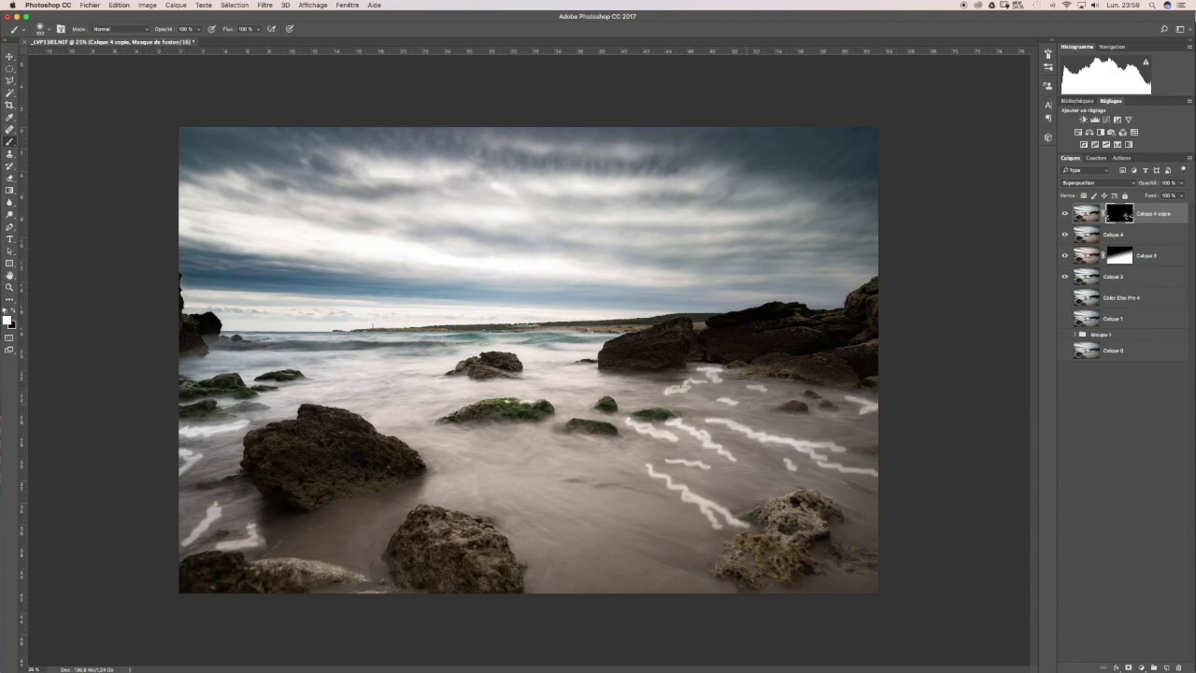
pyautogui.moveTo(731, 394)
pyautogui.mouseDown()
pyautogui.moveTo(757, 412)
pyautogui.moveTo(845, 414)
pyautogui.moveTo(815, 417)
pyautogui.mouseUp()
pyautogui.moveTo(574, 435); pyautogui.dragTo(606, 443)
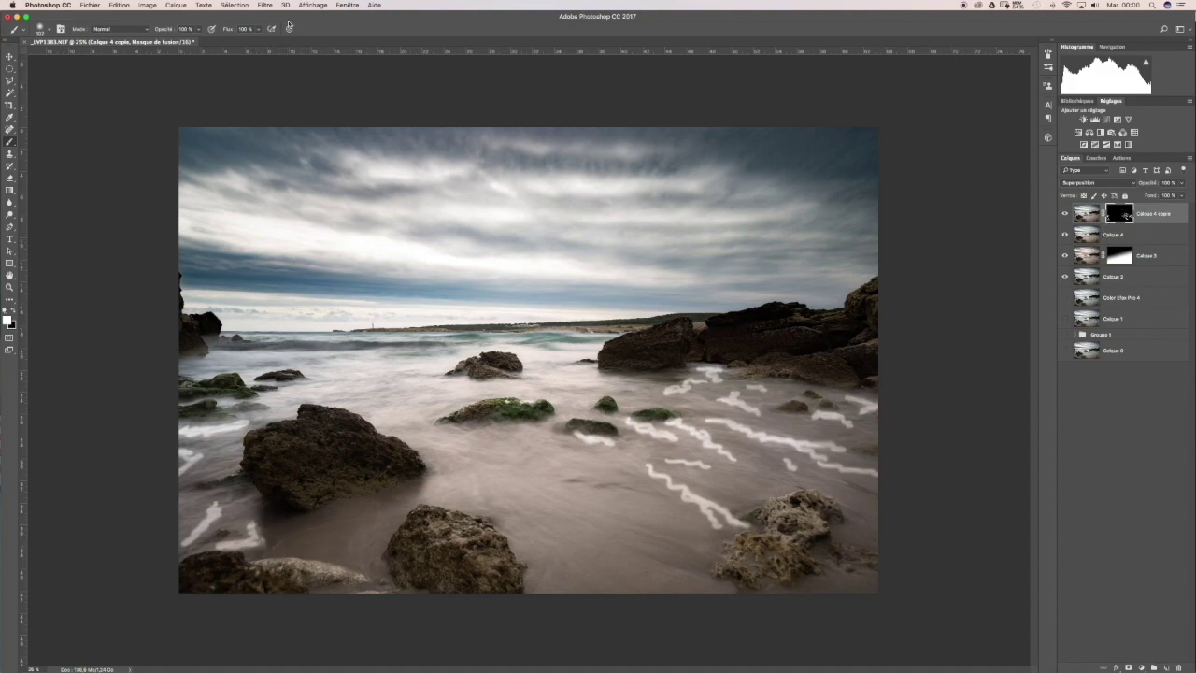
# Step: Soften the painted mask strokes with a Gaussian Blur of very large radius so they blend into the water
pyautogui.click(265, 5)
pyautogui.moveTo(290, 171)
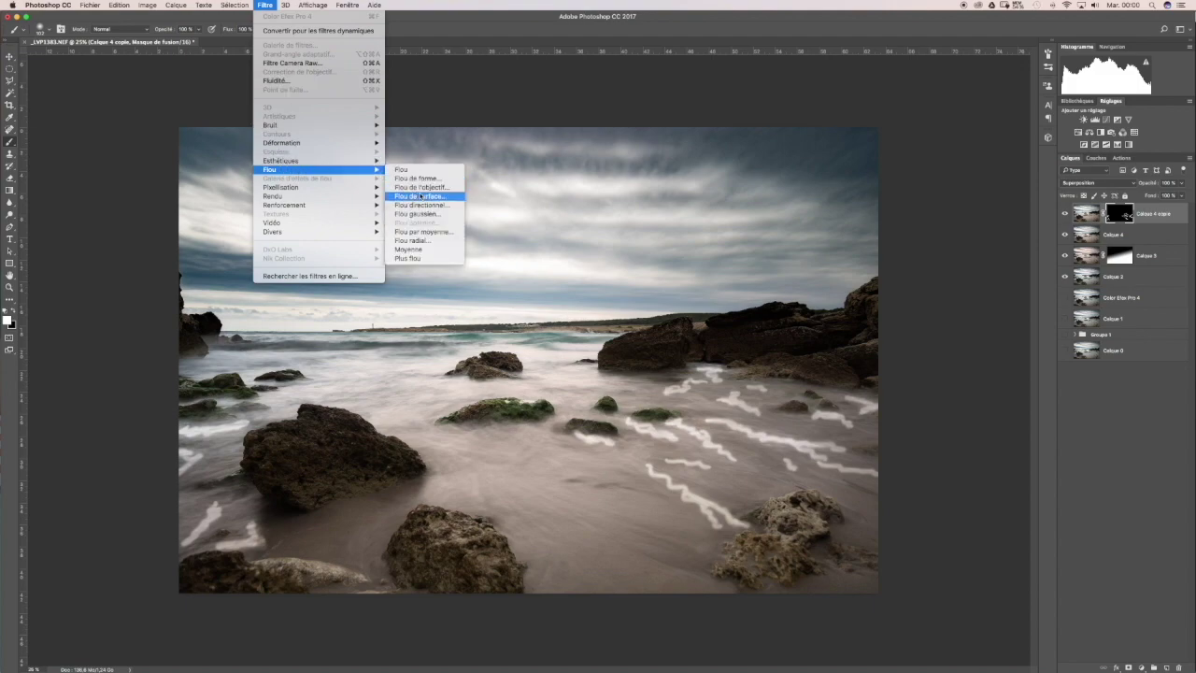
pyautogui.click(428, 215)
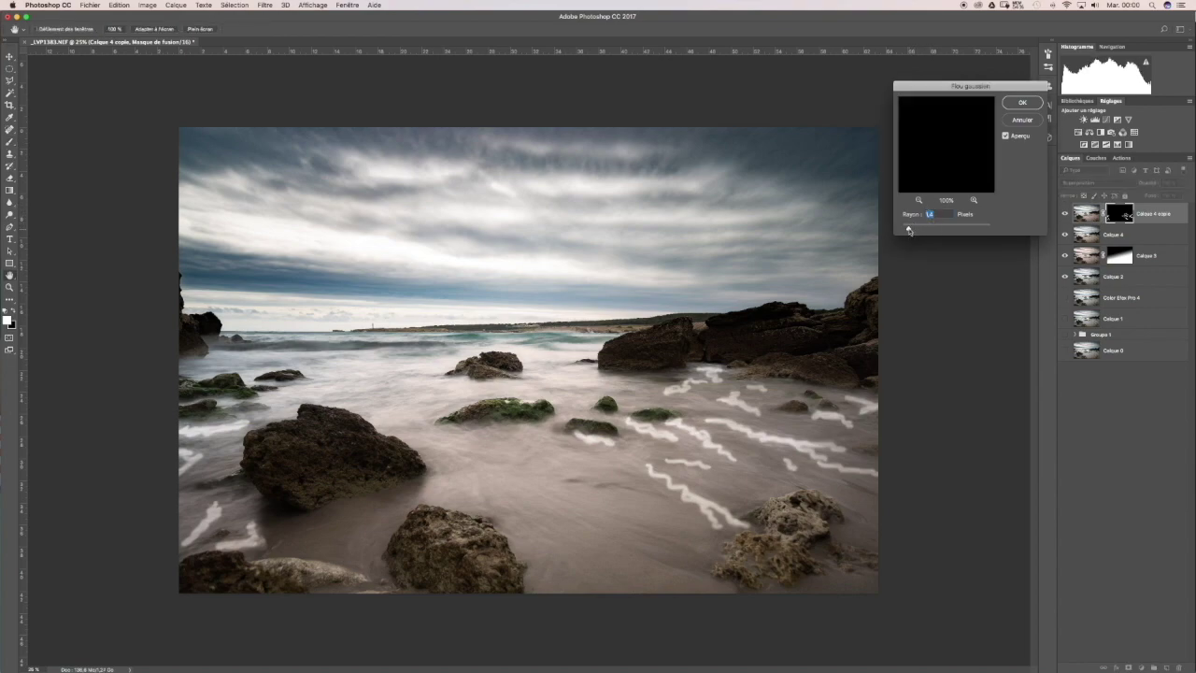
pyautogui.moveTo(909, 230); pyautogui.dragTo(976, 233)
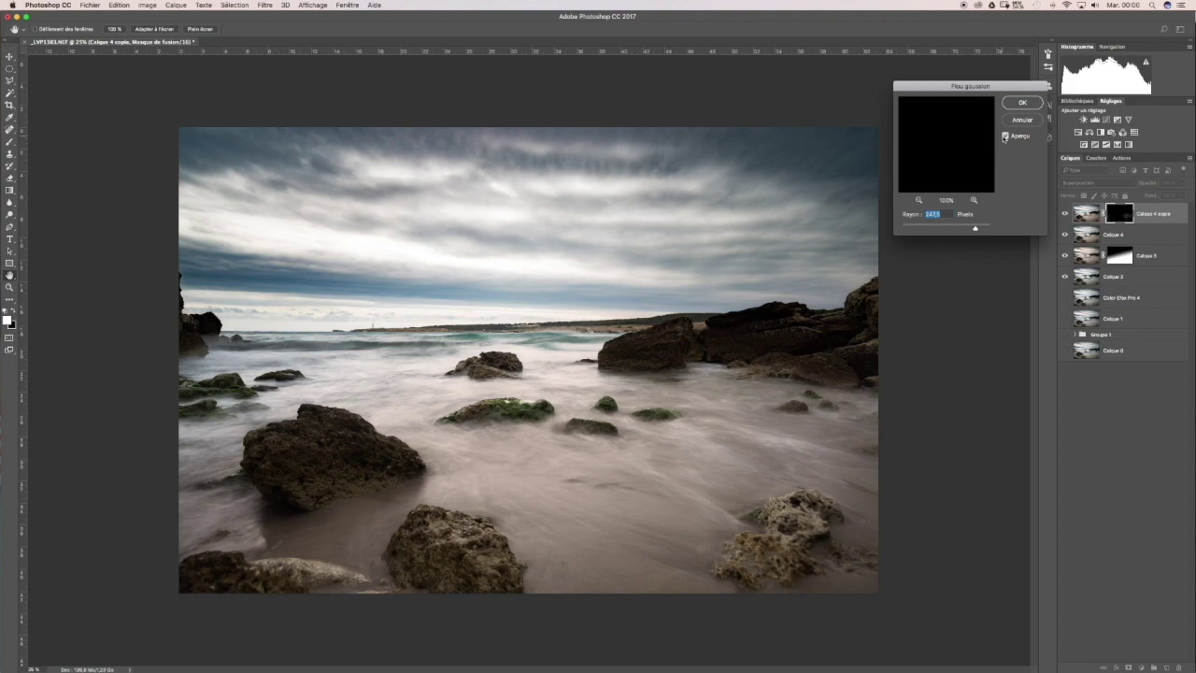
pyautogui.click(1005, 137)
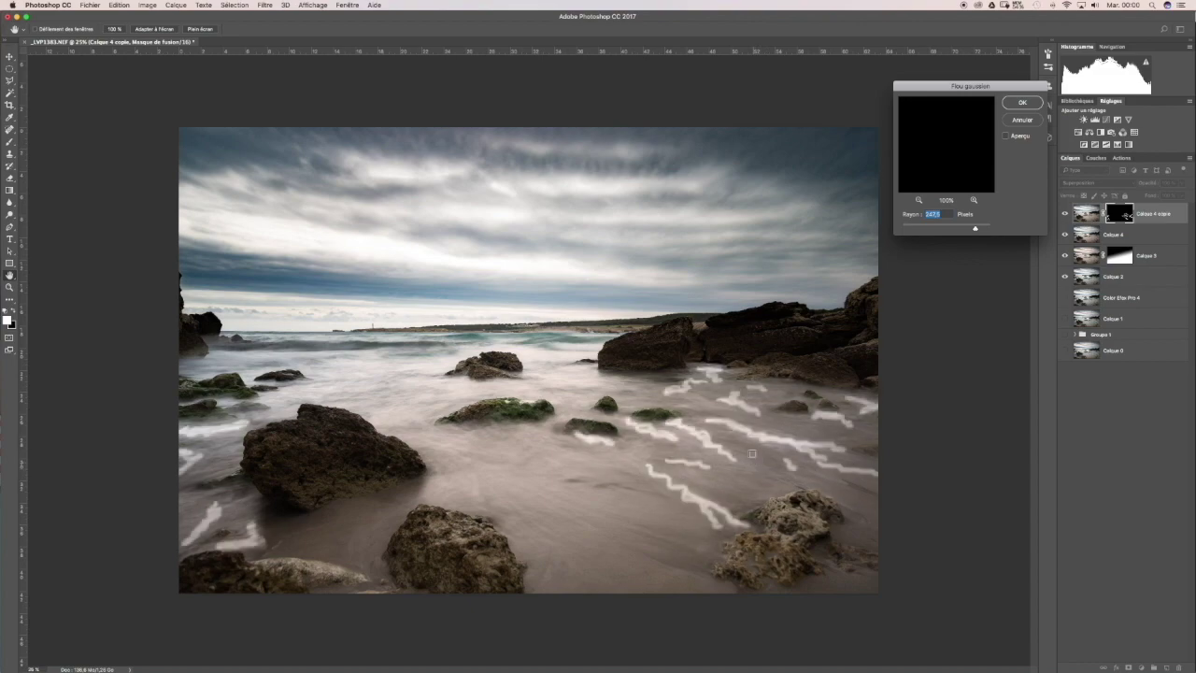
pyautogui.click(1006, 136)
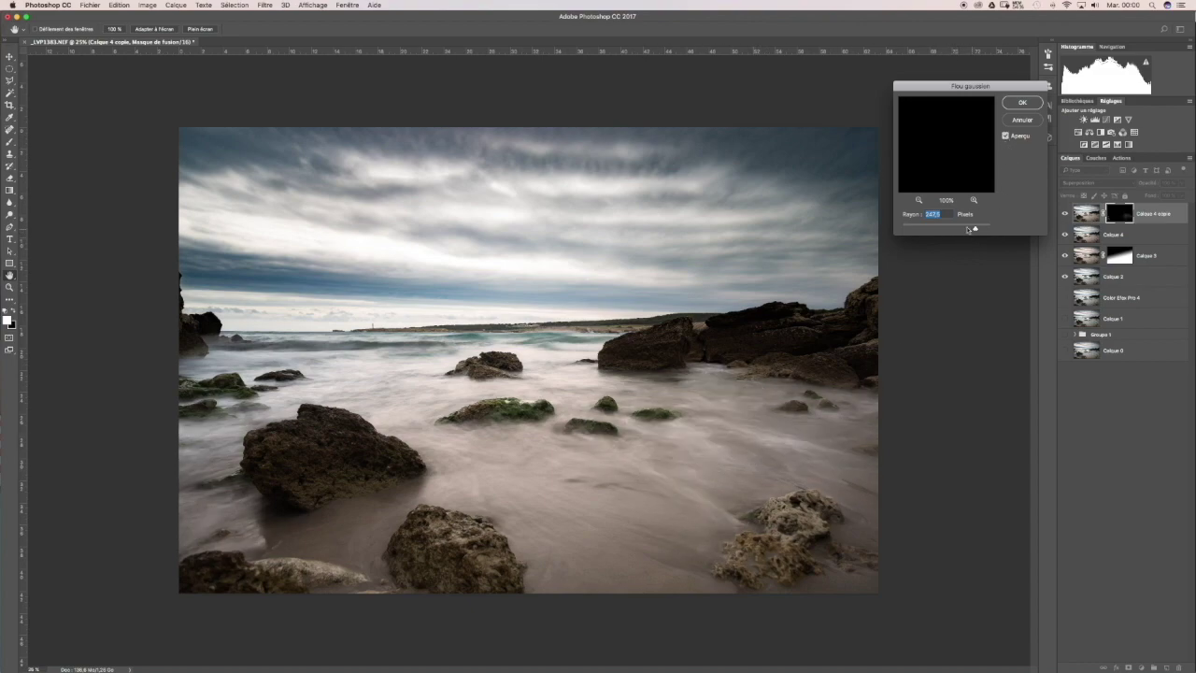
pyautogui.moveTo(974, 228); pyautogui.dragTo(966, 230)
pyautogui.click(1022, 103)
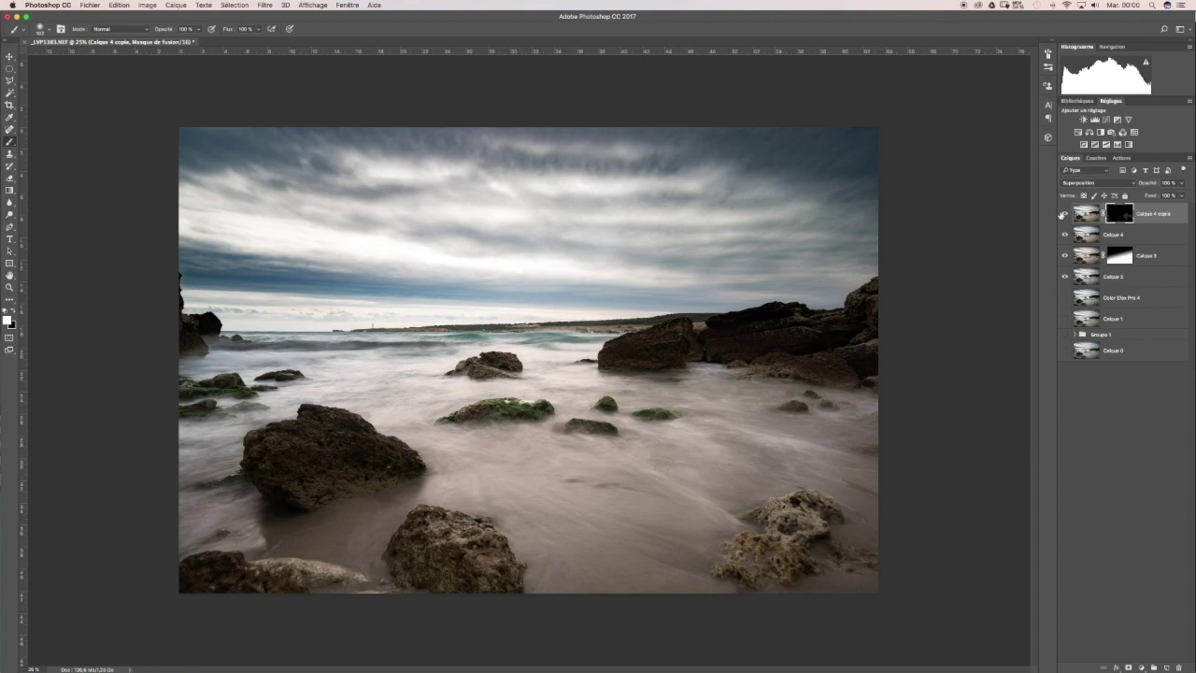
# Step: Compare the water with and without the blurred-mask Superposition layer
pyautogui.click(1064, 214)
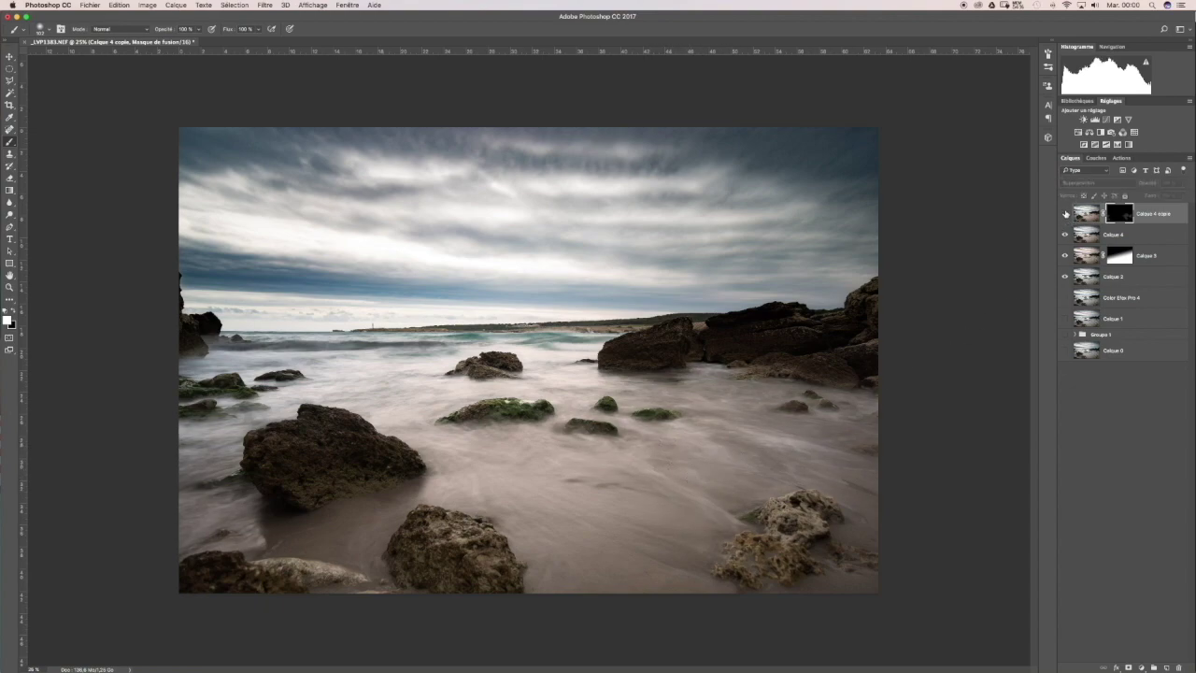
pyautogui.click(1064, 214)
pyautogui.click(1065, 214)
pyautogui.click(1064, 214)
pyautogui.click(1067, 214)
pyautogui.click(1066, 214)
pyautogui.click(1066, 214)
pyautogui.click(1066, 214)
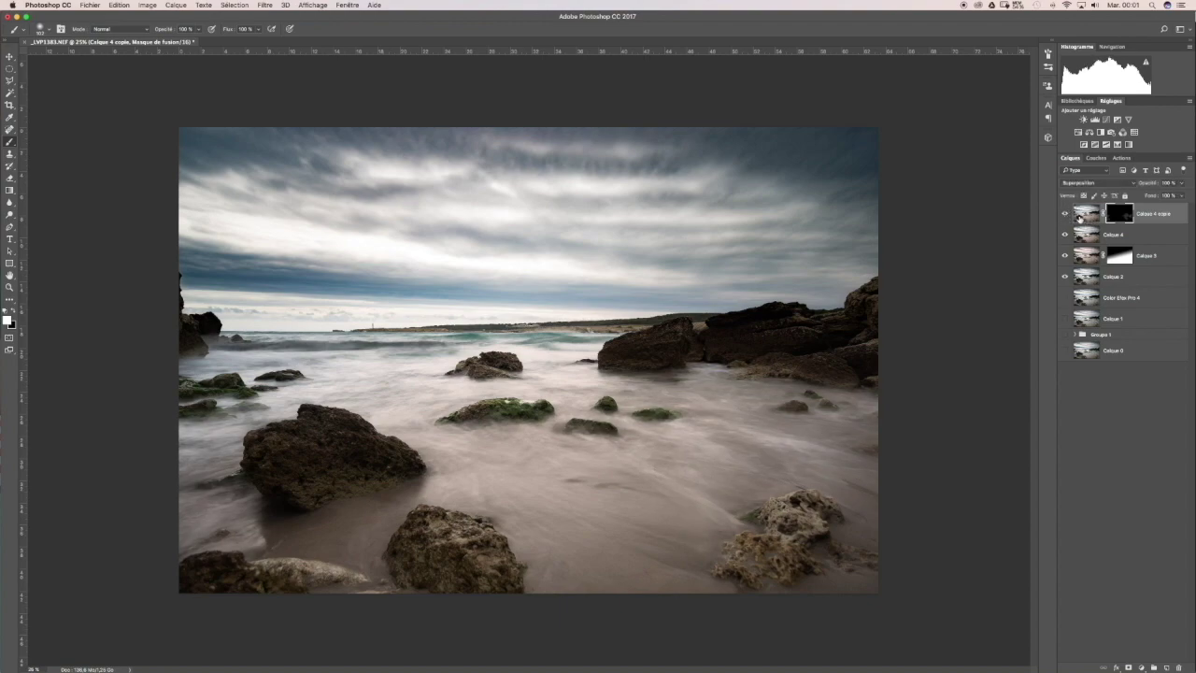
pyautogui.click(1065, 215)
pyautogui.click(1065, 217)
pyautogui.click(1066, 215)
pyautogui.click(1066, 216)
# Step: Stamp the visible layers into a new layer above the Superposition layer and open it in Color Efex Pro 4
pyautogui.click(1087, 215)
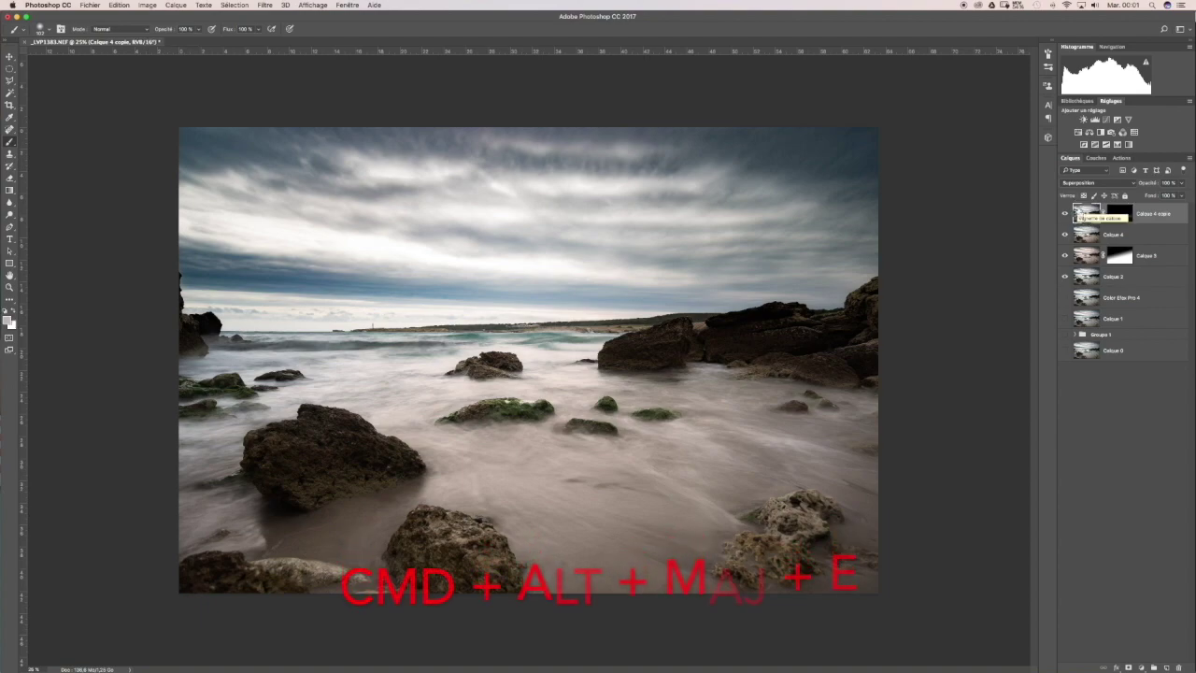
pyautogui.press('super+alt+shift+e')
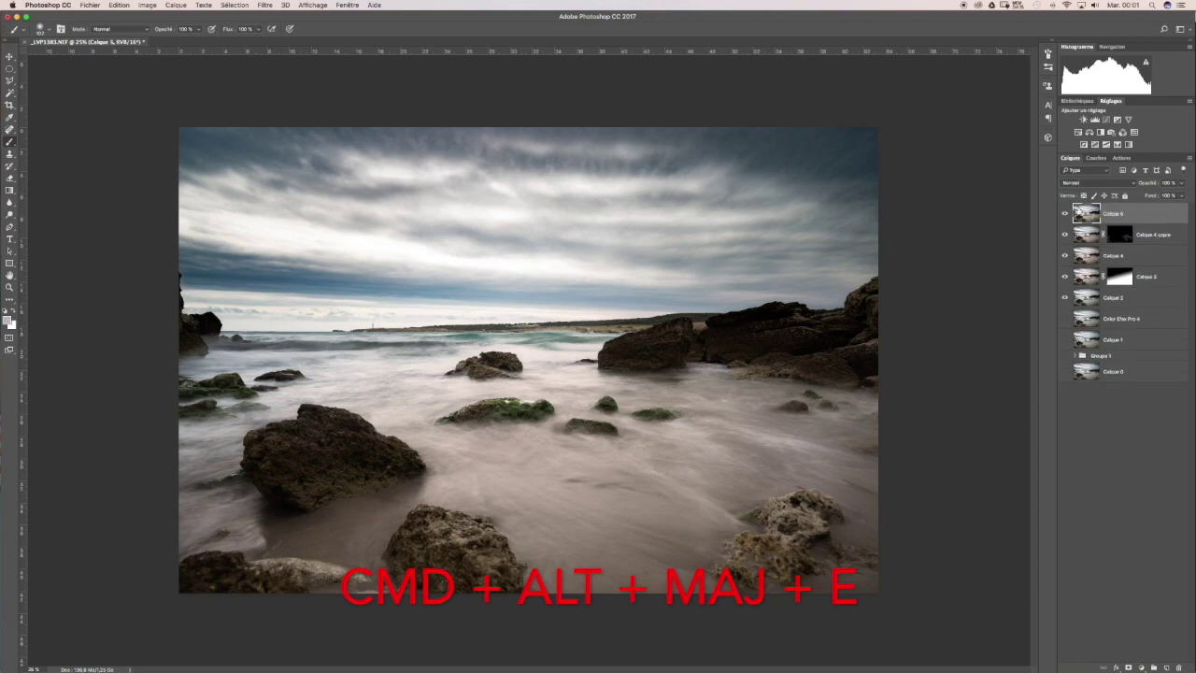
pyautogui.click(265, 6)
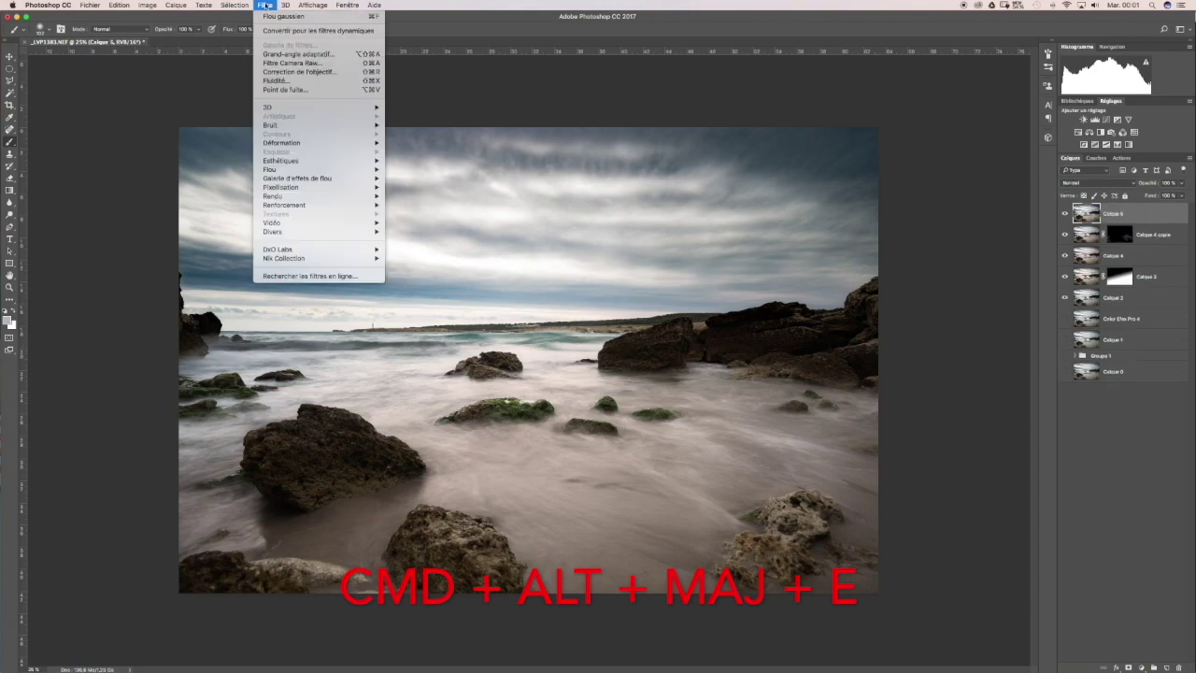
pyautogui.moveTo(304, 263)
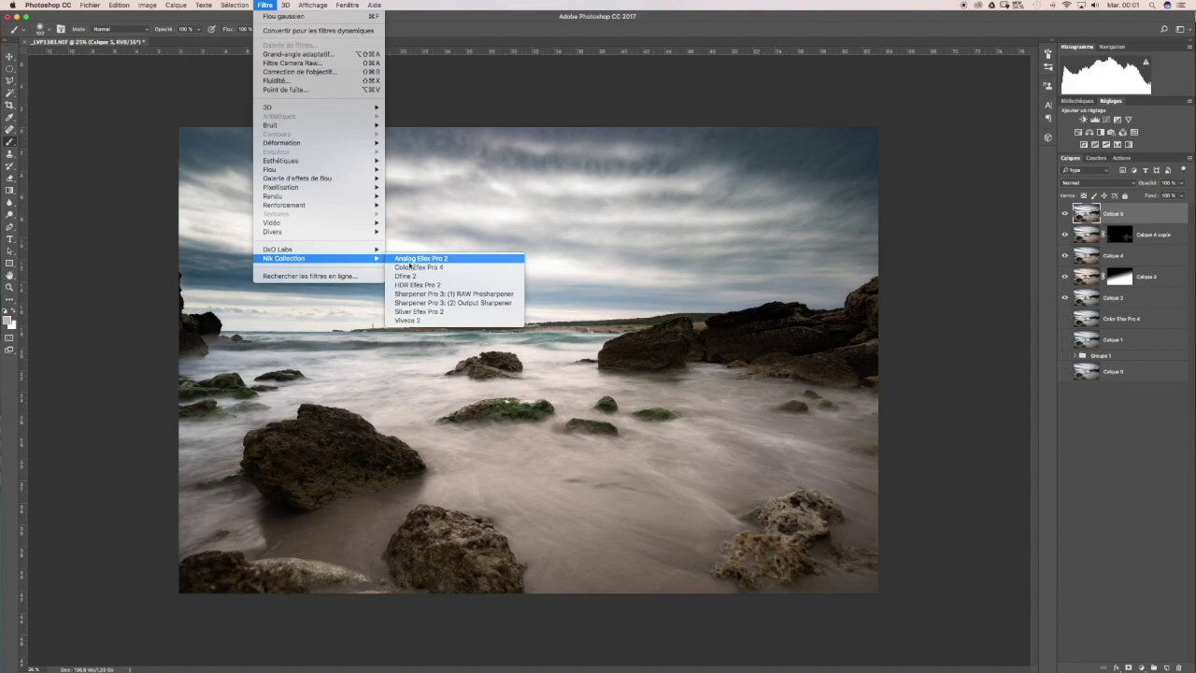
pyautogui.click(483, 267)
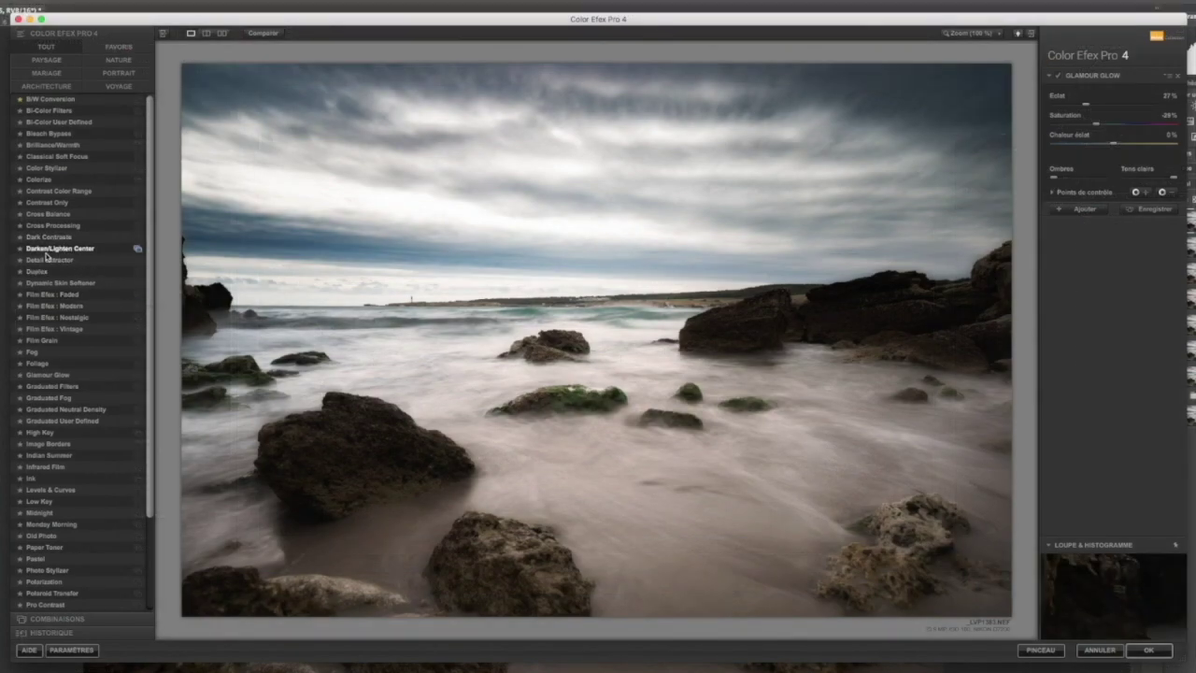
# Step: Choose the Darken/Lighten Center filter and compare its effect with the unfiltered image
pyautogui.click(49, 250)
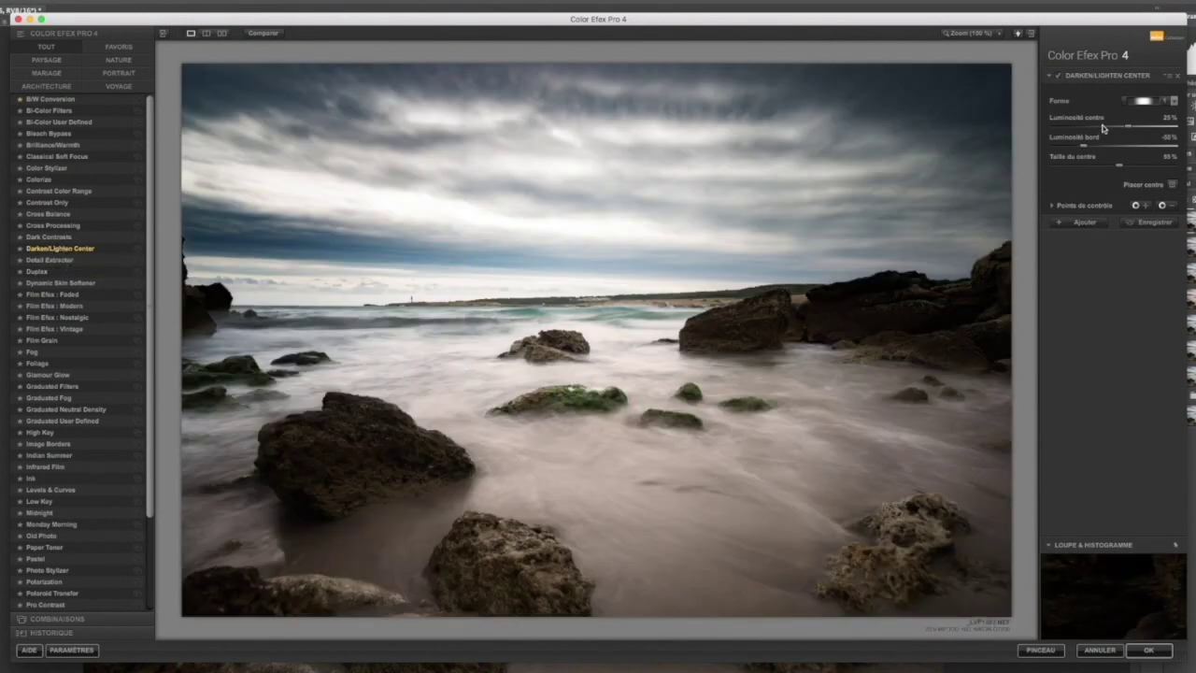
pyautogui.click(264, 34)
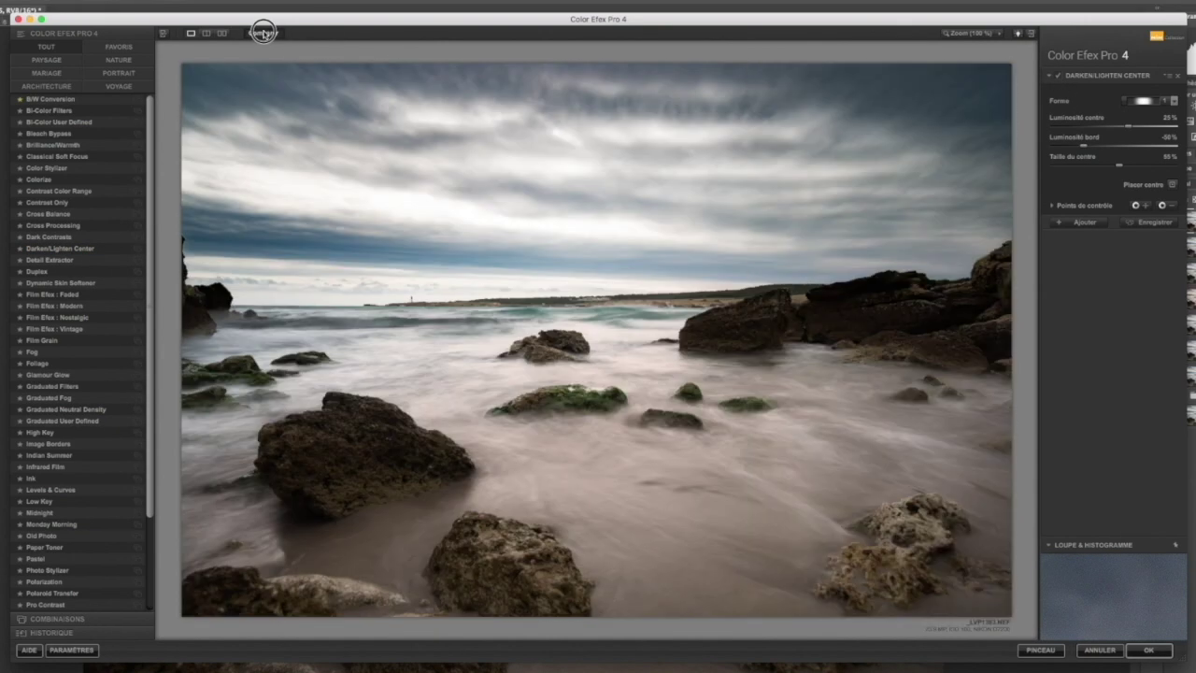
pyautogui.click(263, 33)
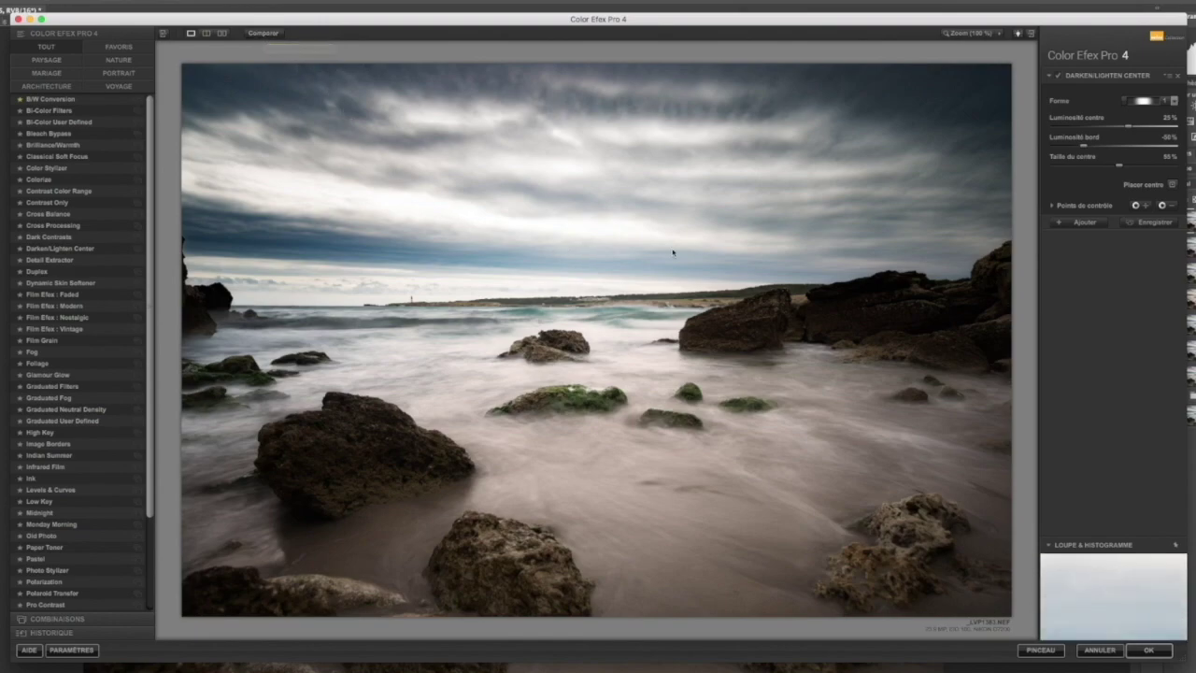
# Step: Reposition the Darken/Lighten Center filter's centre until it sits on the water just below the small middle green rock
pyautogui.click(1172, 184)
pyautogui.click(800, 339)
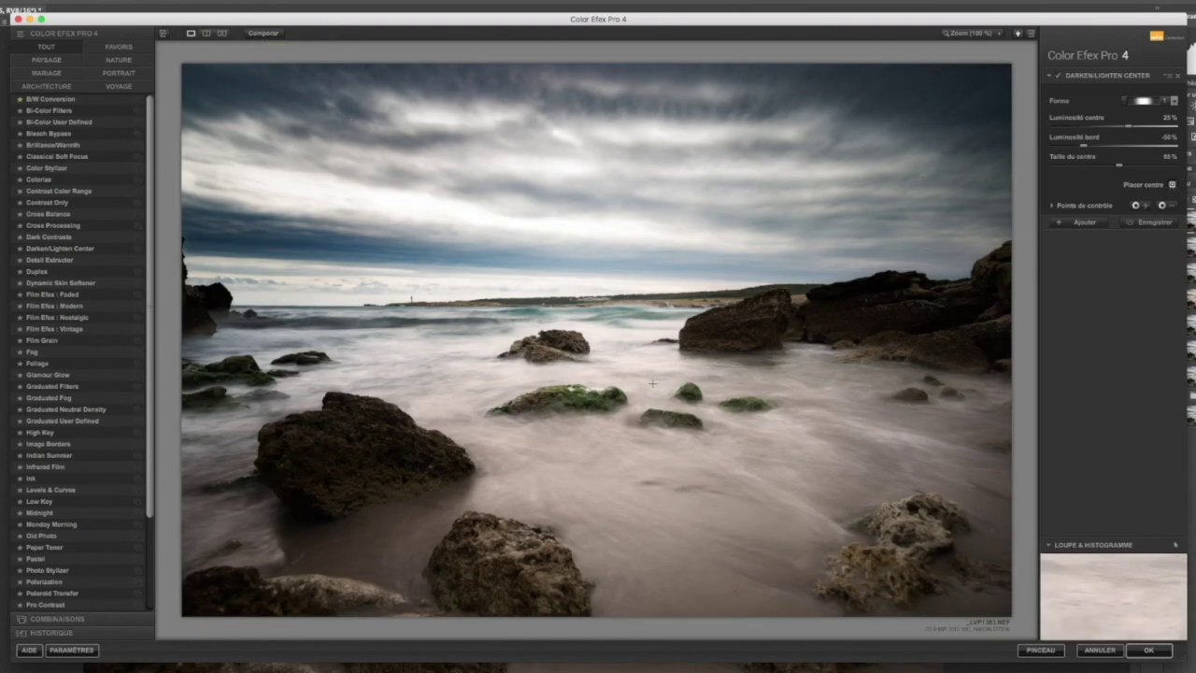
pyautogui.click(1173, 185)
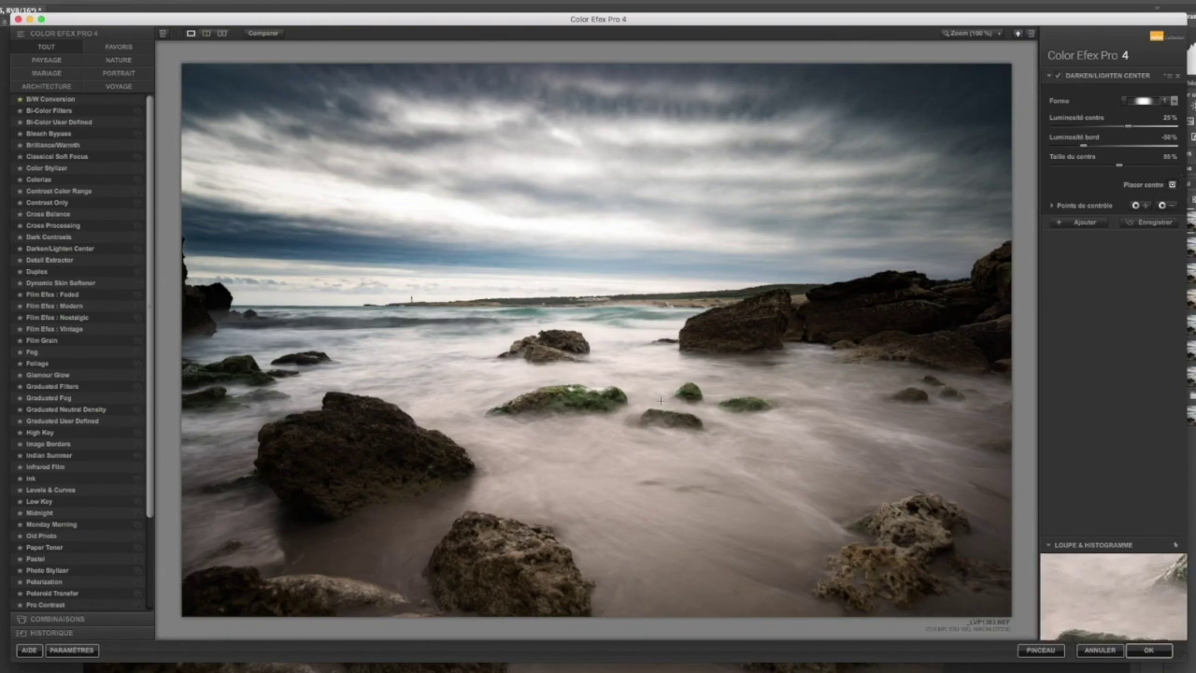
pyautogui.click(660, 412)
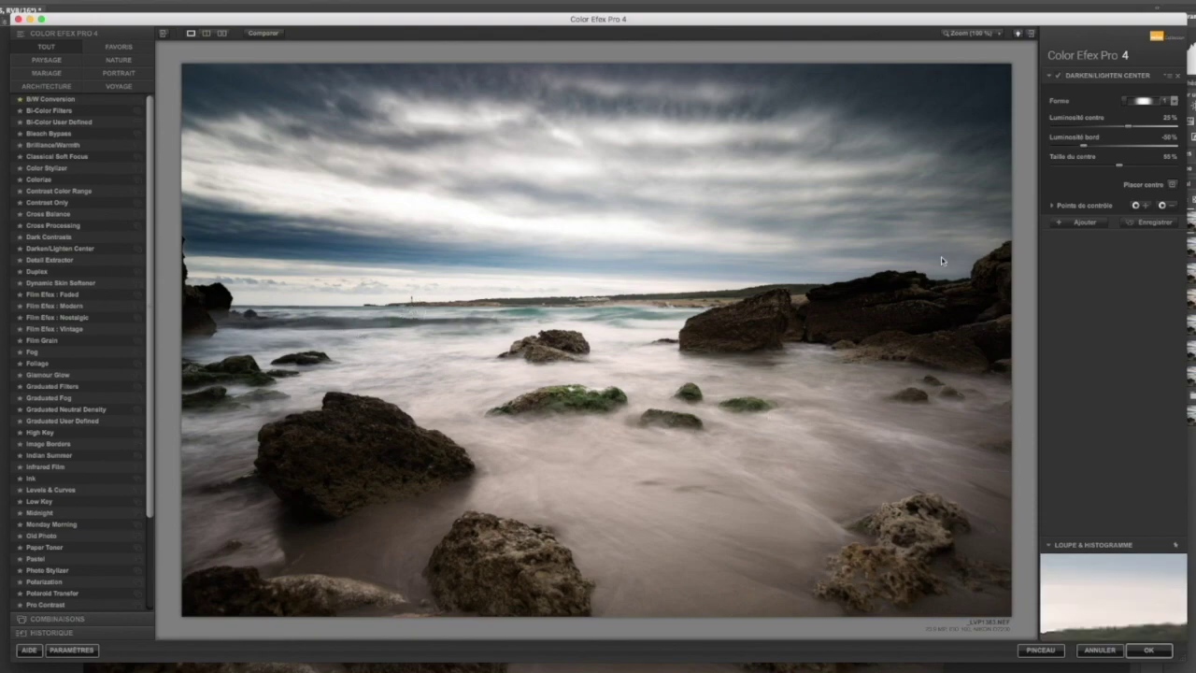
pyautogui.click(1173, 185)
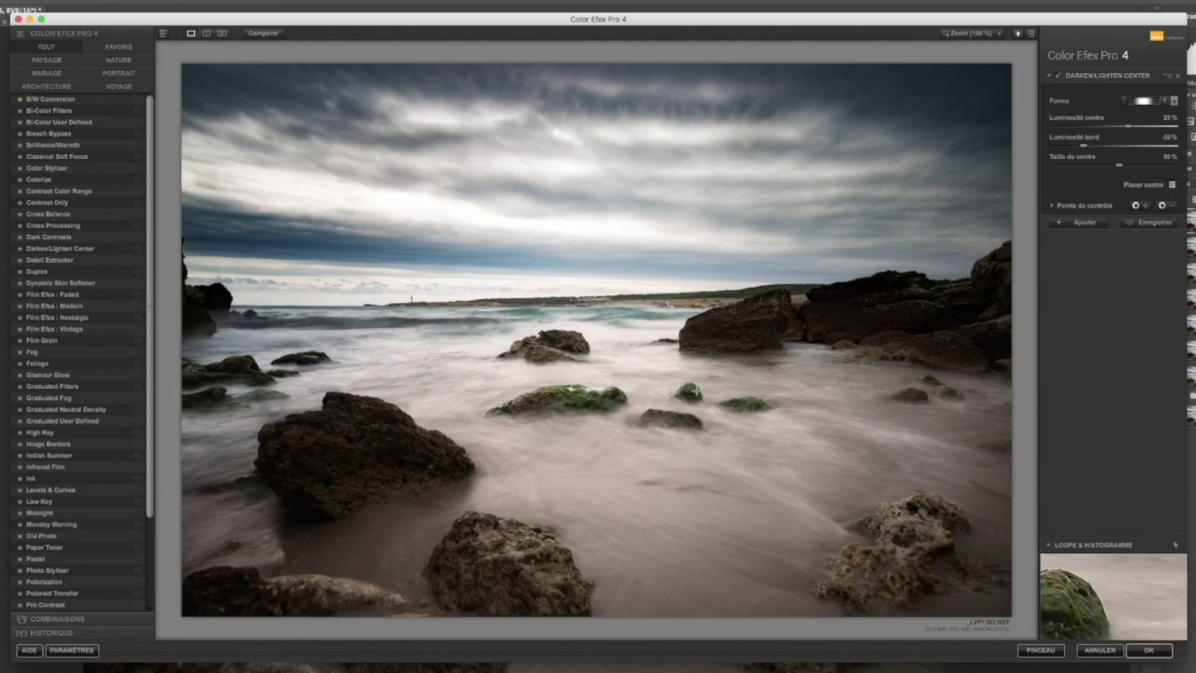
pyautogui.click(712, 411)
pyautogui.click(1173, 185)
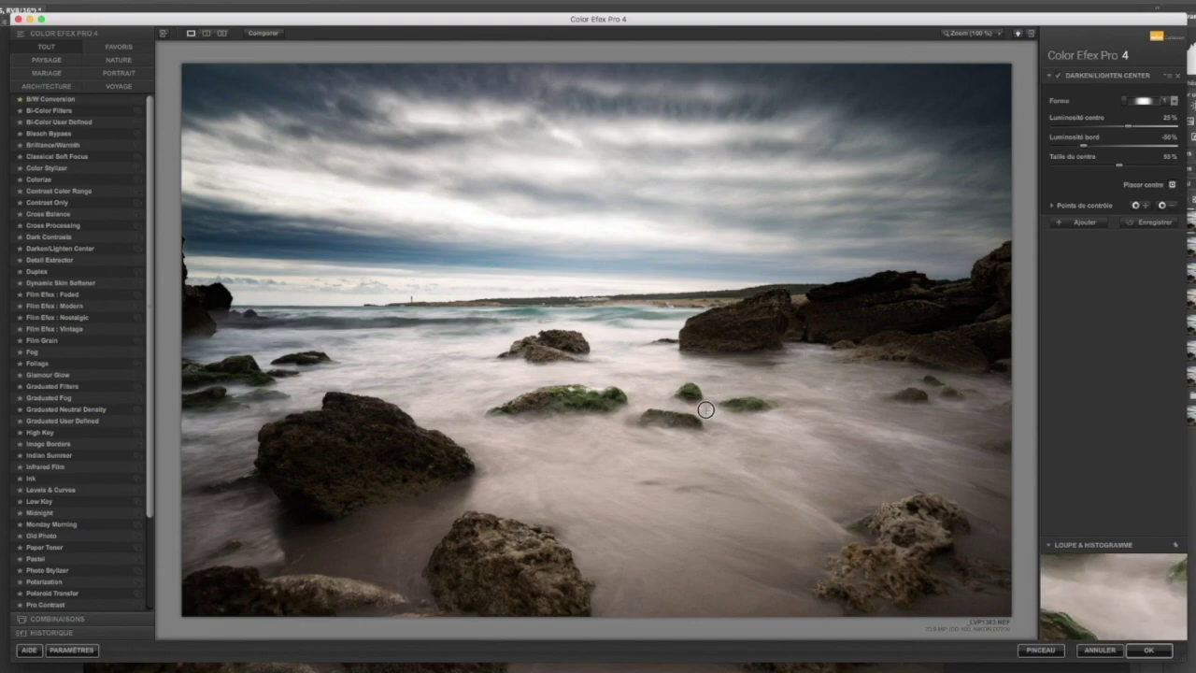
pyautogui.click(705, 412)
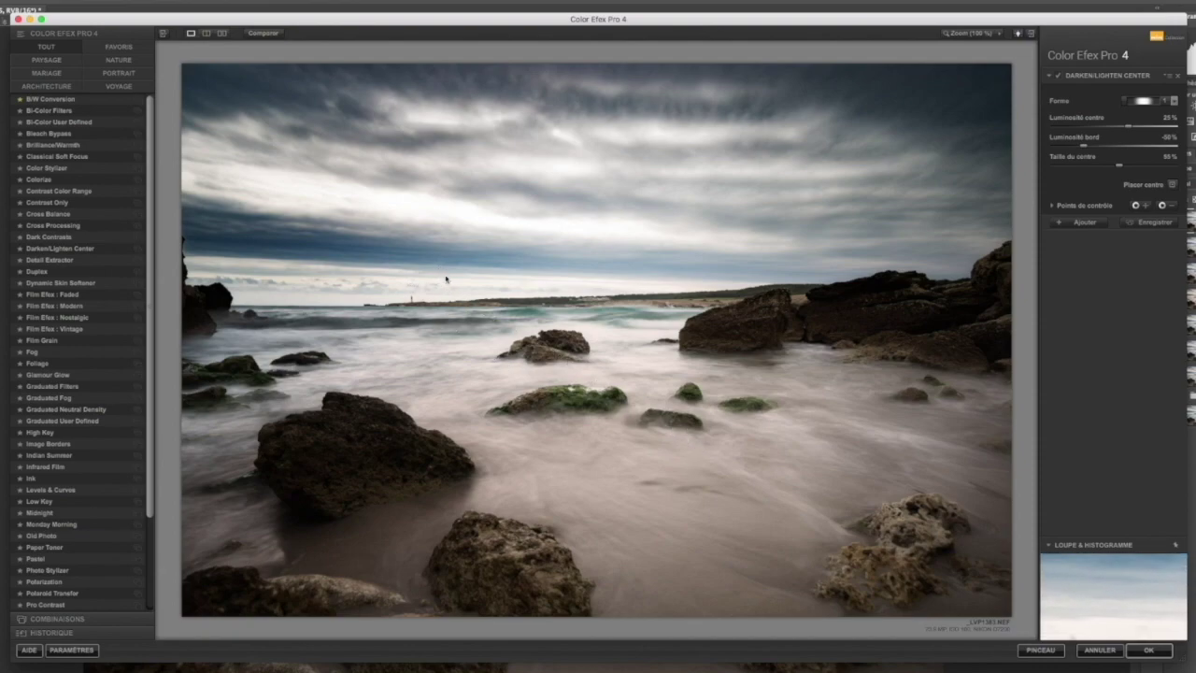
pyautogui.click(1172, 184)
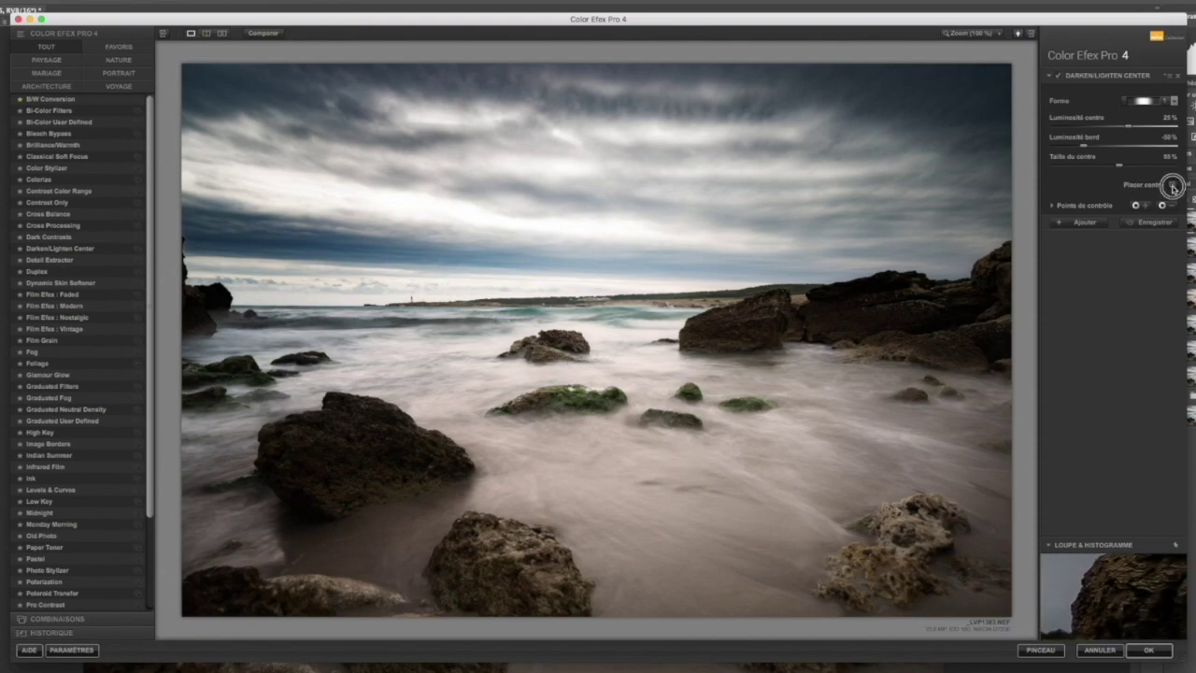
pyautogui.click(662, 434)
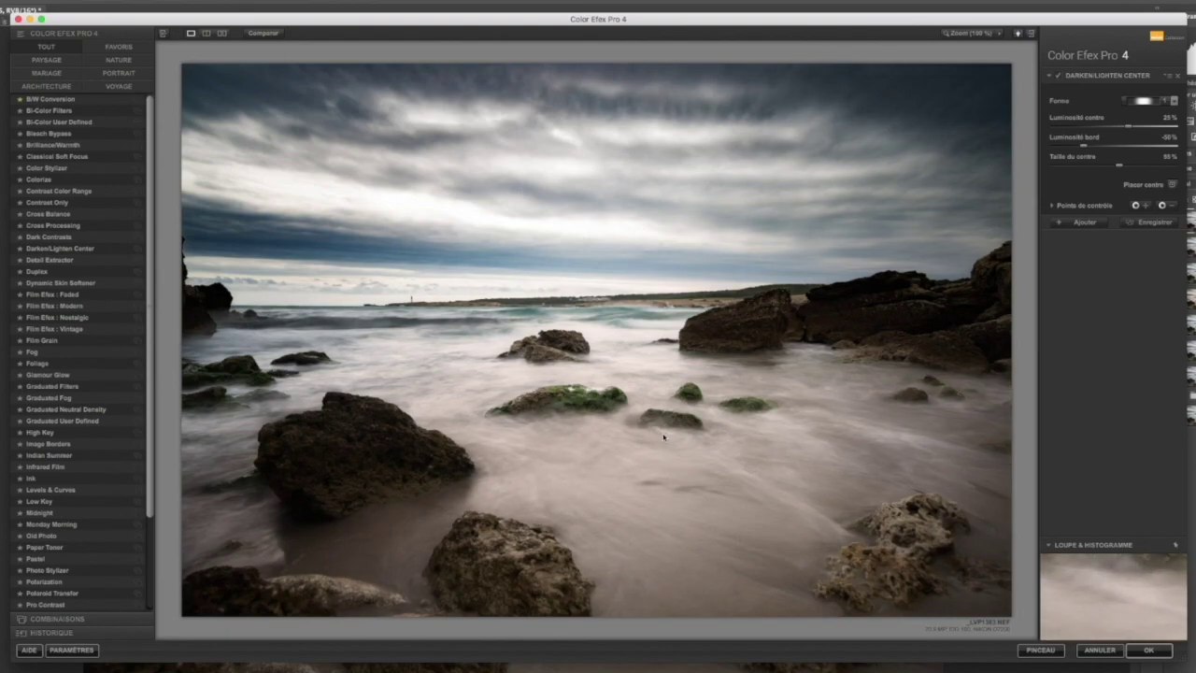
pyautogui.click(1172, 184)
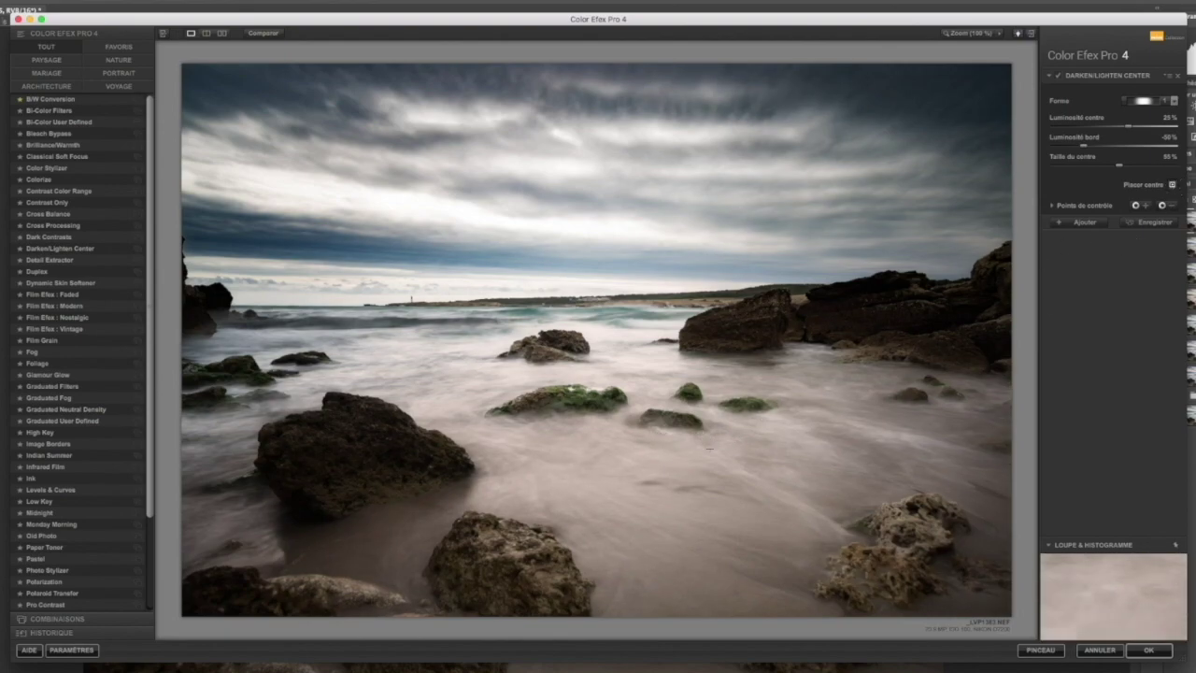
pyautogui.click(684, 440)
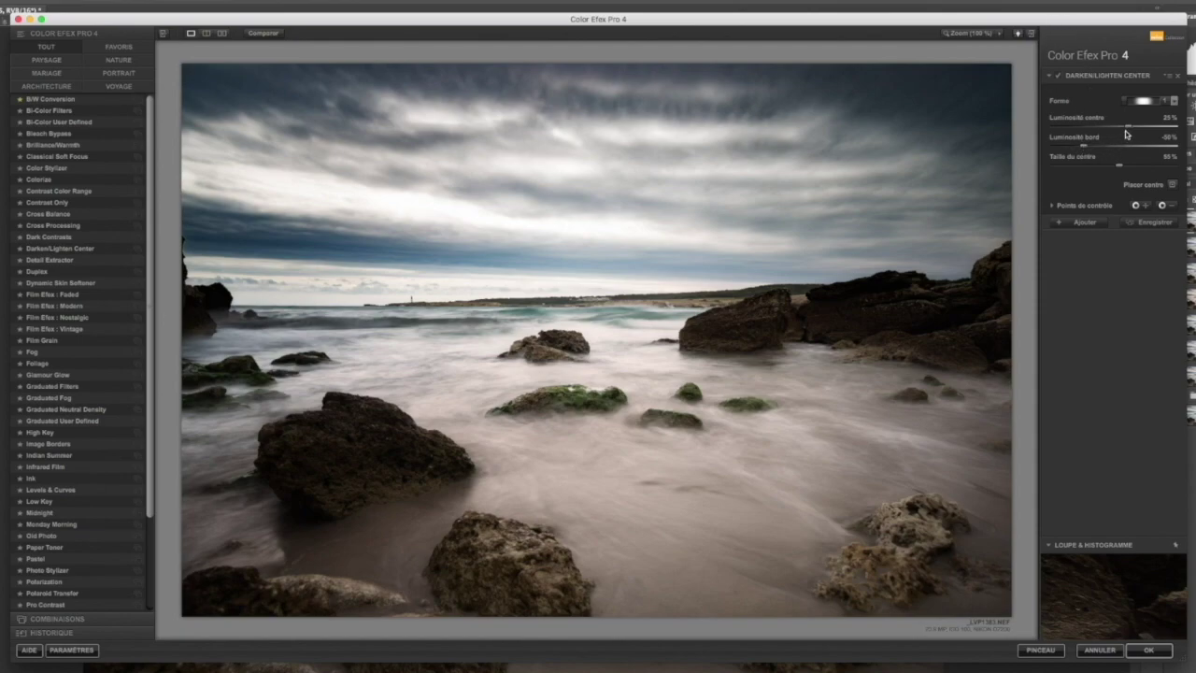
# Step: Set the centre luminosity to 22% and border luminosity to -47%, enlarge the centre size slightly, and apply the filter
pyautogui.moveTo(1128, 127); pyautogui.dragTo(1084, 146)
pyautogui.click(1084, 147)
pyautogui.click(1132, 127)
pyautogui.moveTo(1119, 165)
pyautogui.mouseDown()
pyautogui.moveTo(1101, 167)
pyautogui.moveTo(1126, 167)
pyautogui.mouseUp()
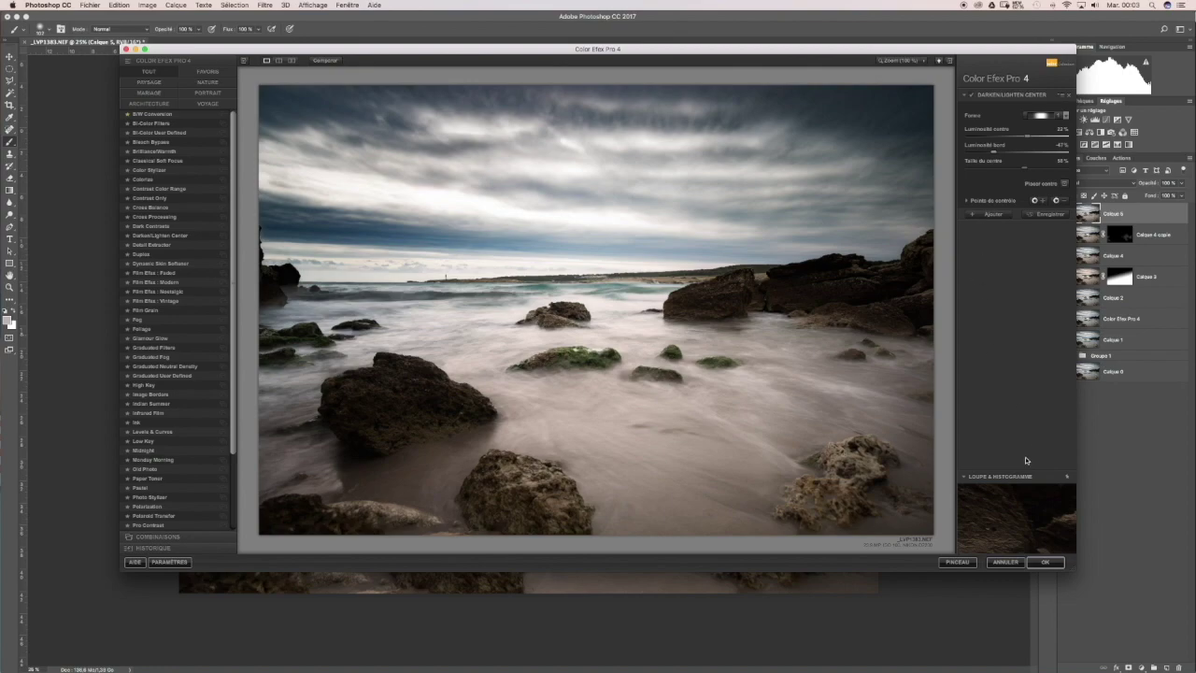
pyautogui.click(1043, 562)
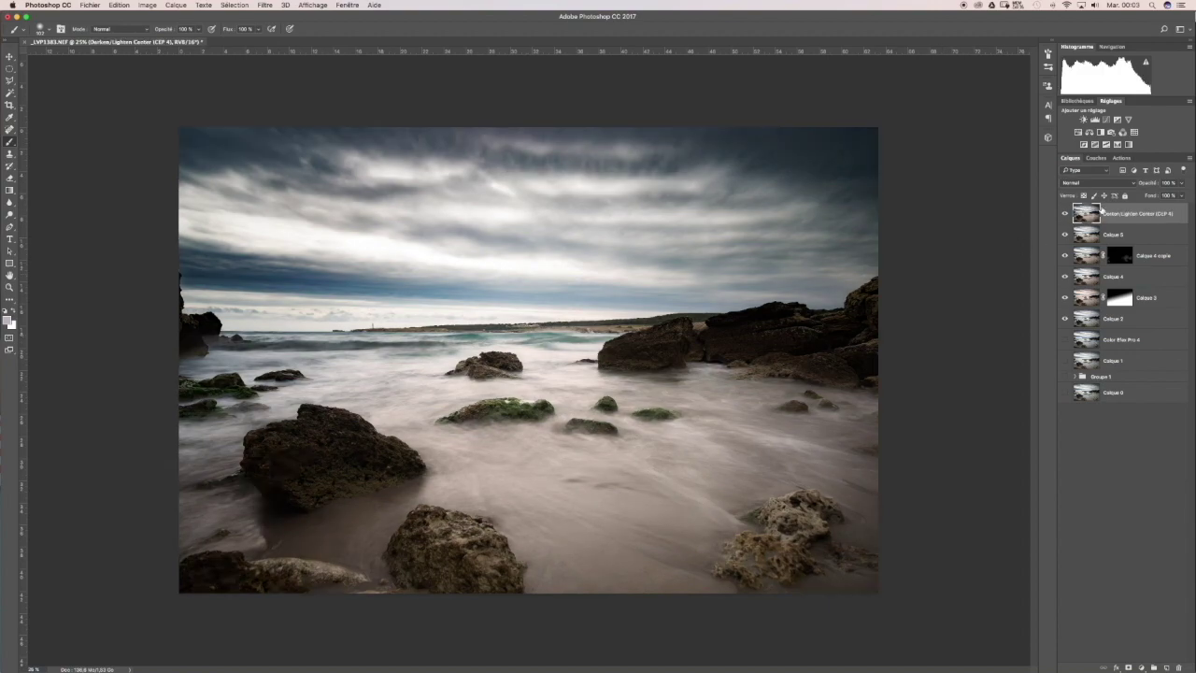
# Step: Compare the image with and without the Darken/Lighten Center layer and reduce that layer's opacity to about 80%
pyautogui.click(1066, 214)
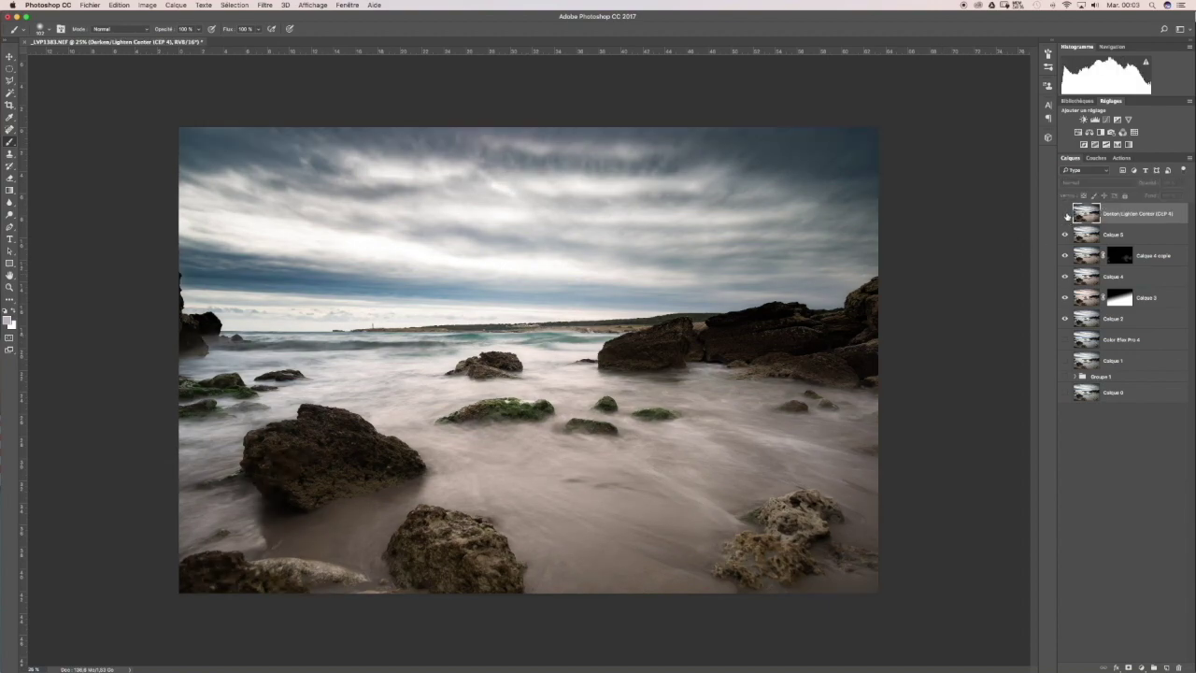
pyautogui.click(1065, 215)
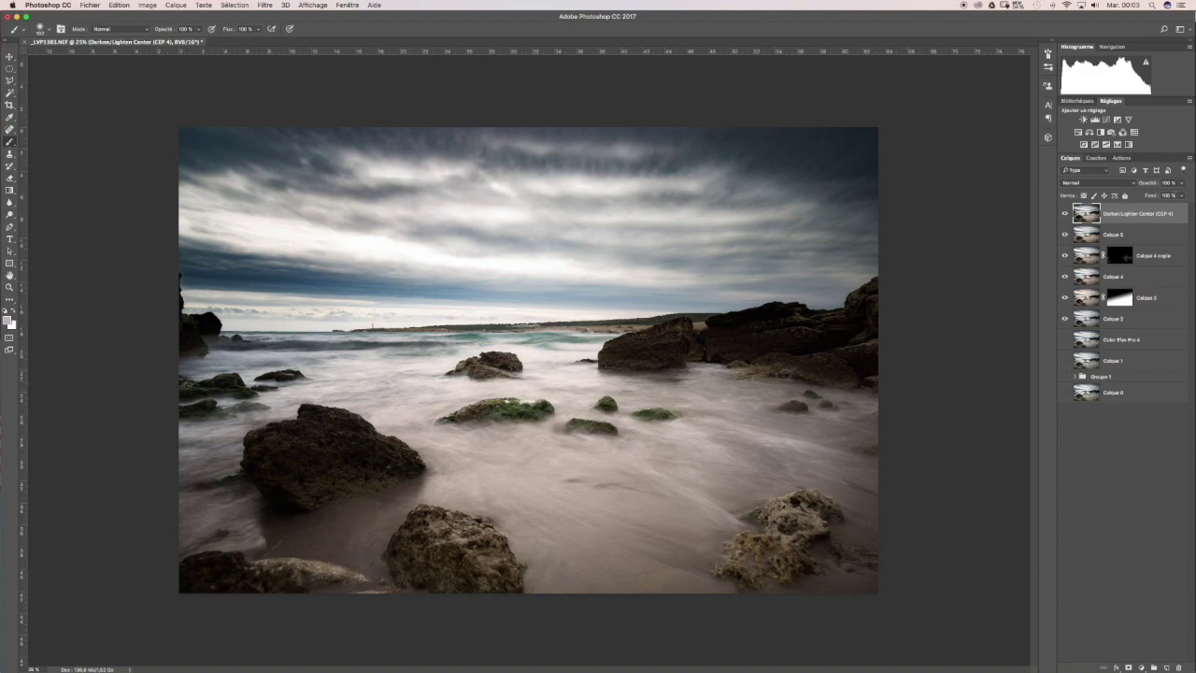
pyautogui.click(1182, 184)
pyautogui.moveTo(1183, 196)
pyautogui.mouseDown()
pyautogui.moveTo(1150, 195)
pyautogui.moveTo(1173, 196)
pyautogui.mouseUp()
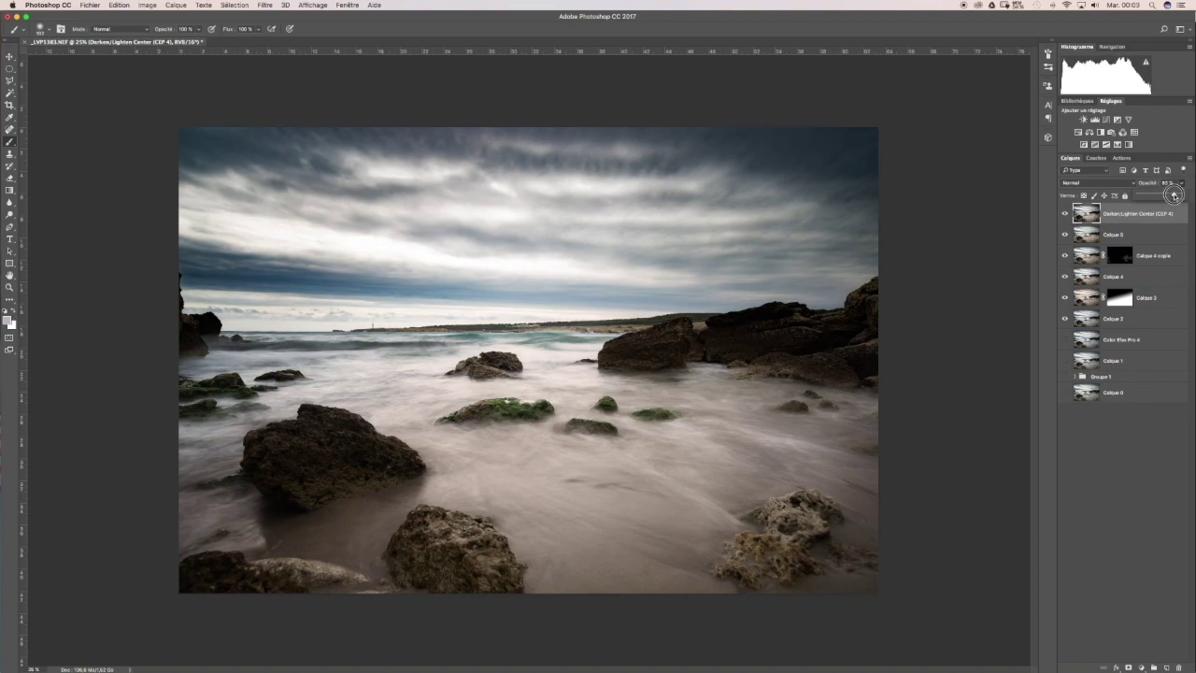
pyautogui.click(1174, 195)
pyautogui.click(1122, 499)
# Step: Stamp the visible layers into a new layer above the Darken/Lighten Center layer
pyautogui.click(1087, 214)
pyautogui.press('super+alt+shift+e')
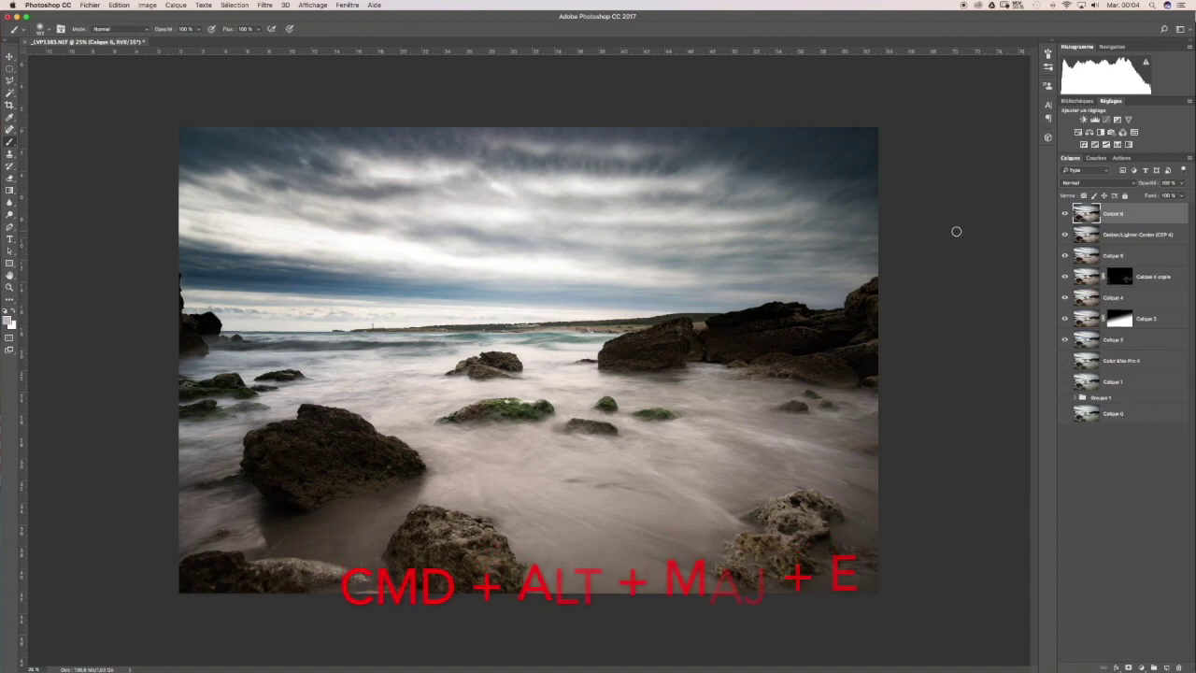
# Step: Open the Camera Raw filter on the stamped layer and set highlights to -7, vibrance to +7 and saturation to +5
pyautogui.click(264, 6)
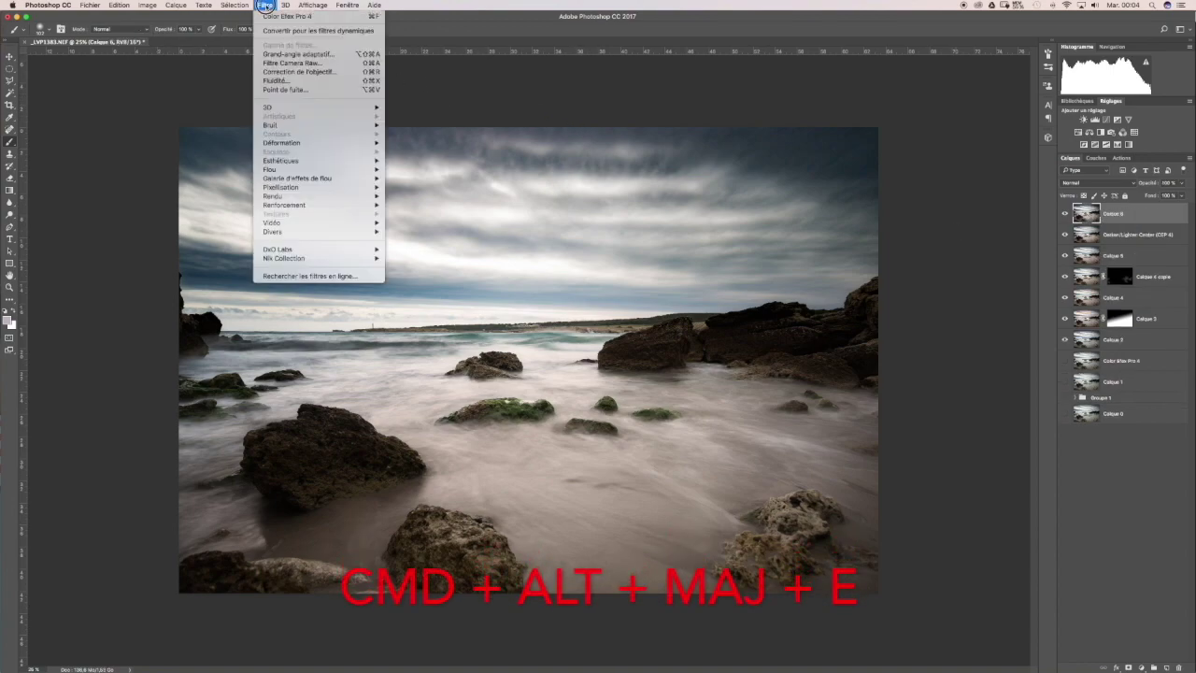
pyautogui.click(280, 63)
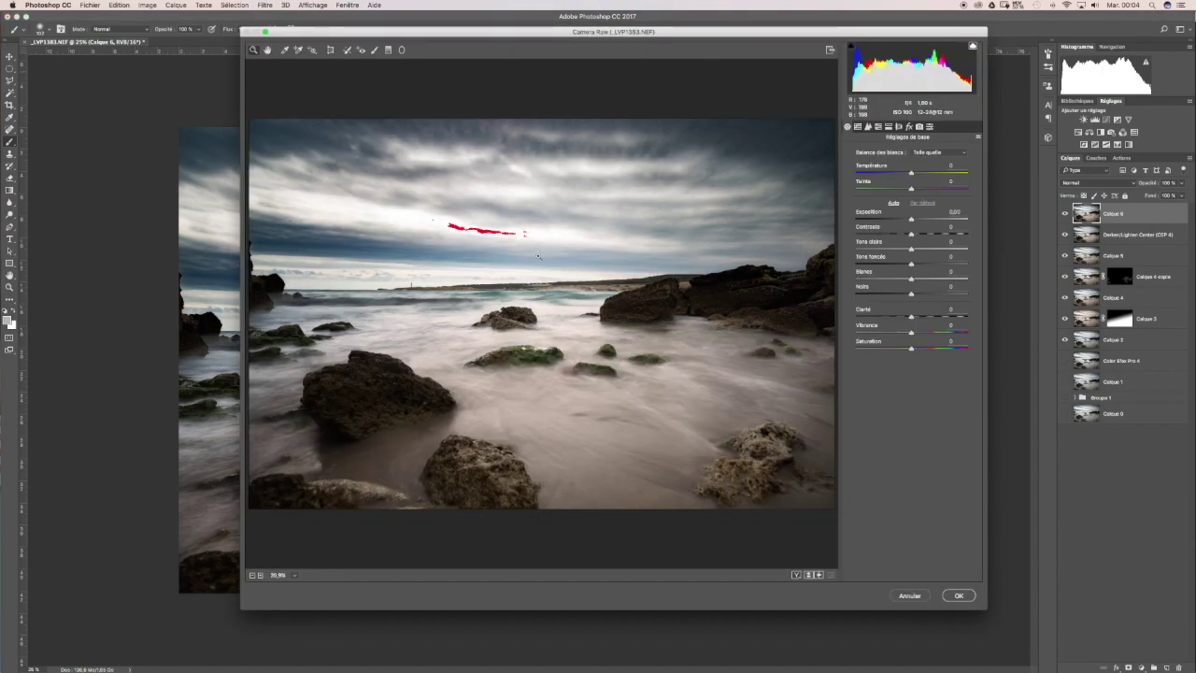
pyautogui.moveTo(696, 35)
pyautogui.mouseDown()
pyautogui.moveTo(713, 54)
pyautogui.moveTo(707, 40)
pyautogui.mouseUp()
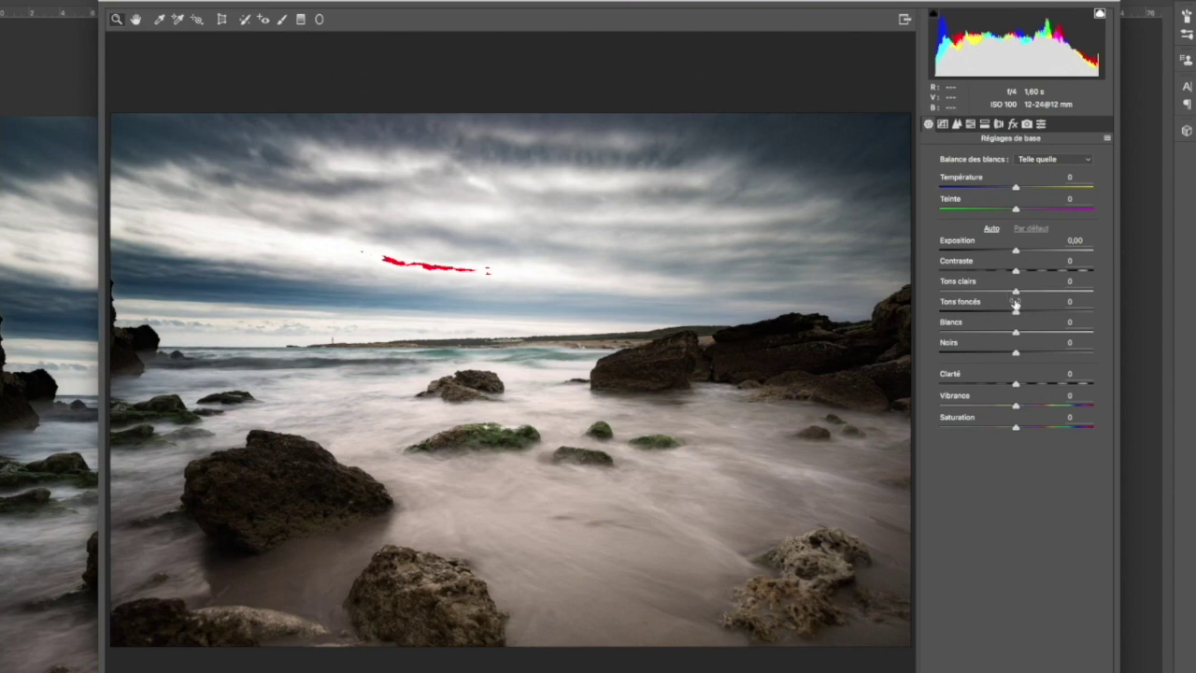
pyautogui.moveTo(1016, 292); pyautogui.dragTo(1011, 292)
pyautogui.moveTo(1017, 408); pyautogui.dragTo(1021, 429)
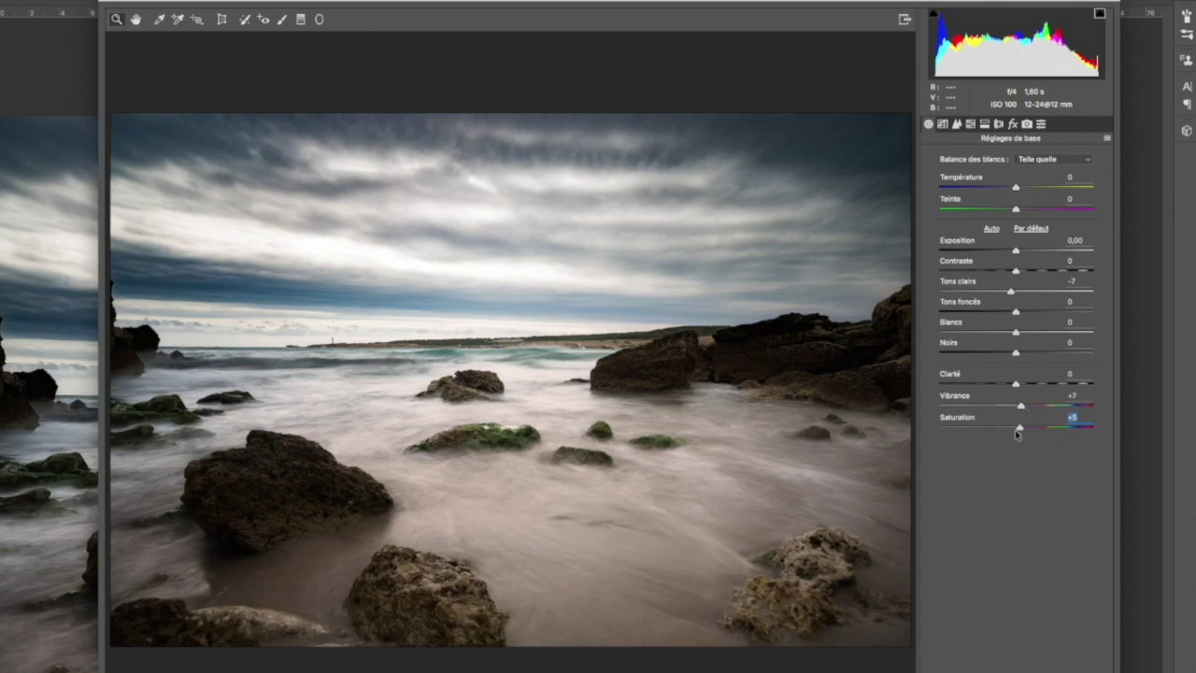
# Step: Lower the contrast and exposure slightly, apply the Camera Raw filter, and stamp the visible layers into a new layer
pyautogui.moveTo(1016, 271); pyautogui.dragTo(1013, 250)
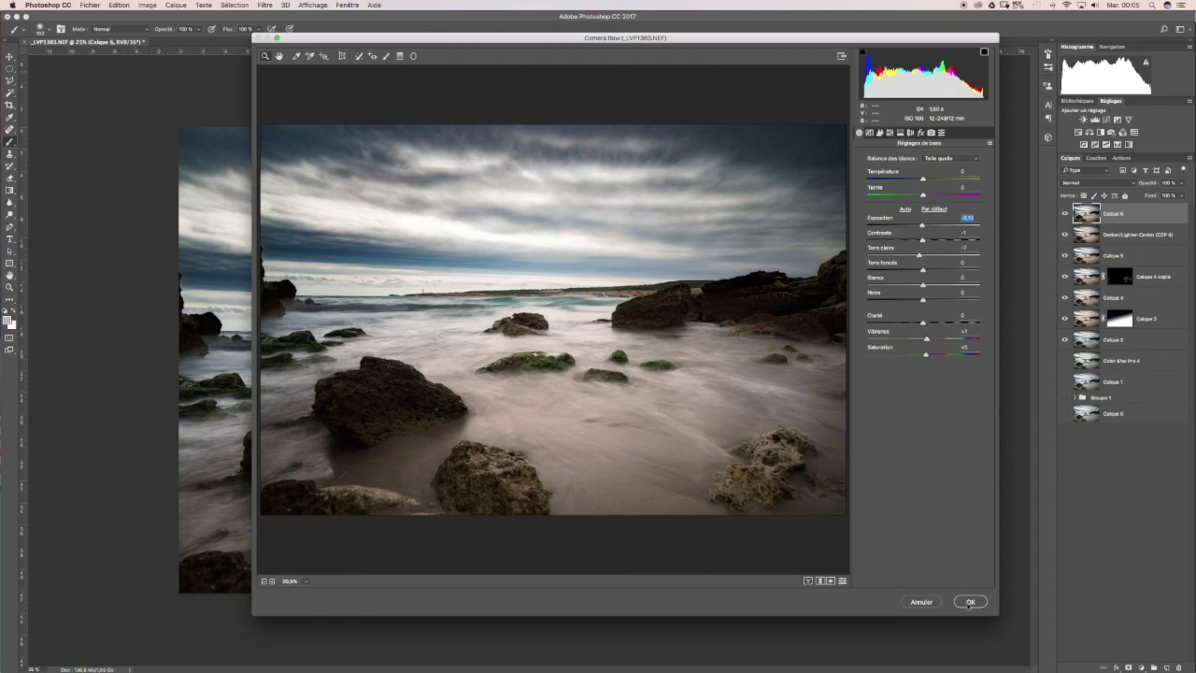
pyautogui.click(971, 602)
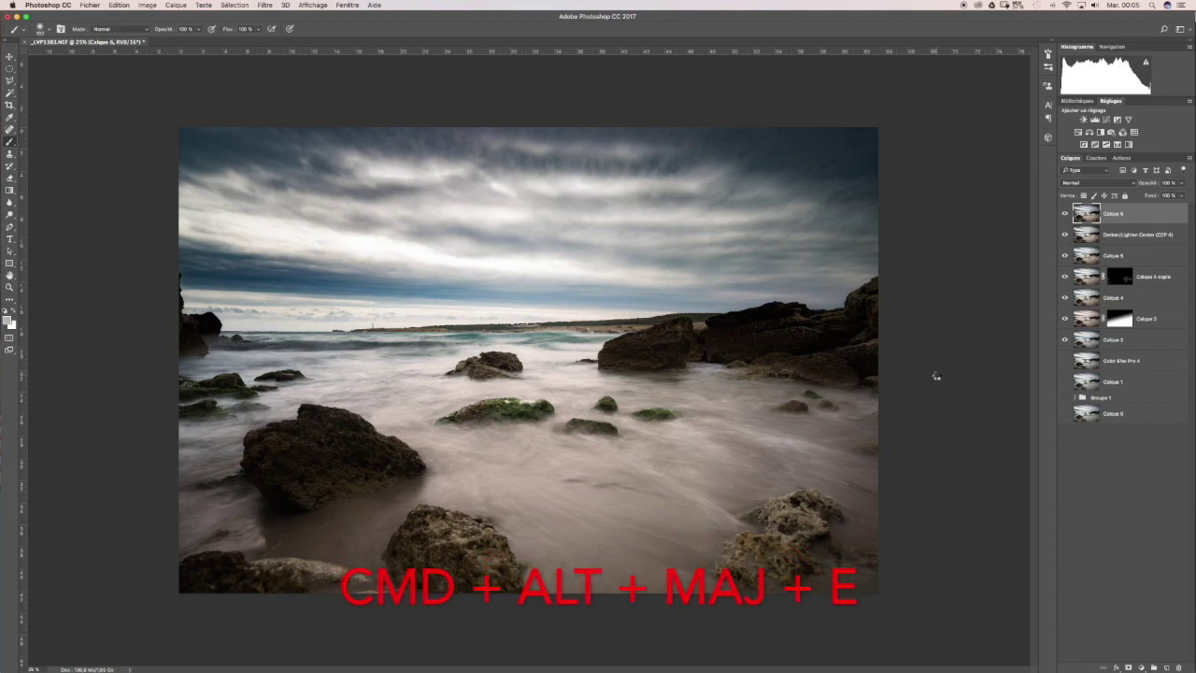
pyautogui.press('super+alt+shift+e')
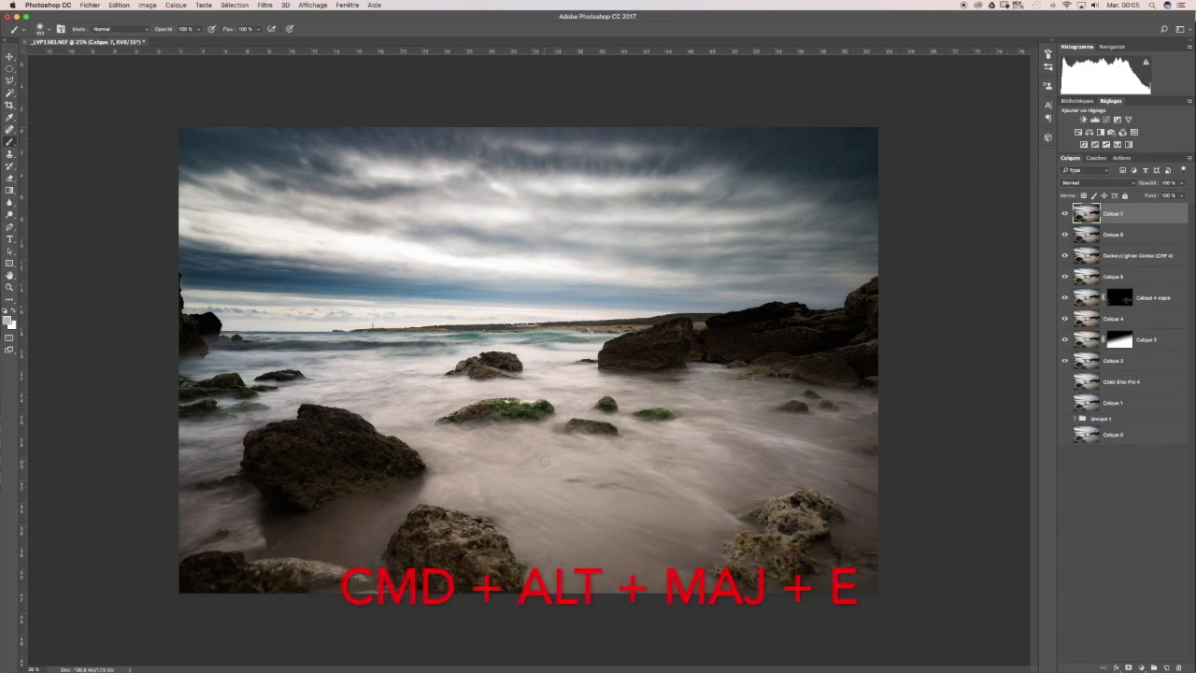
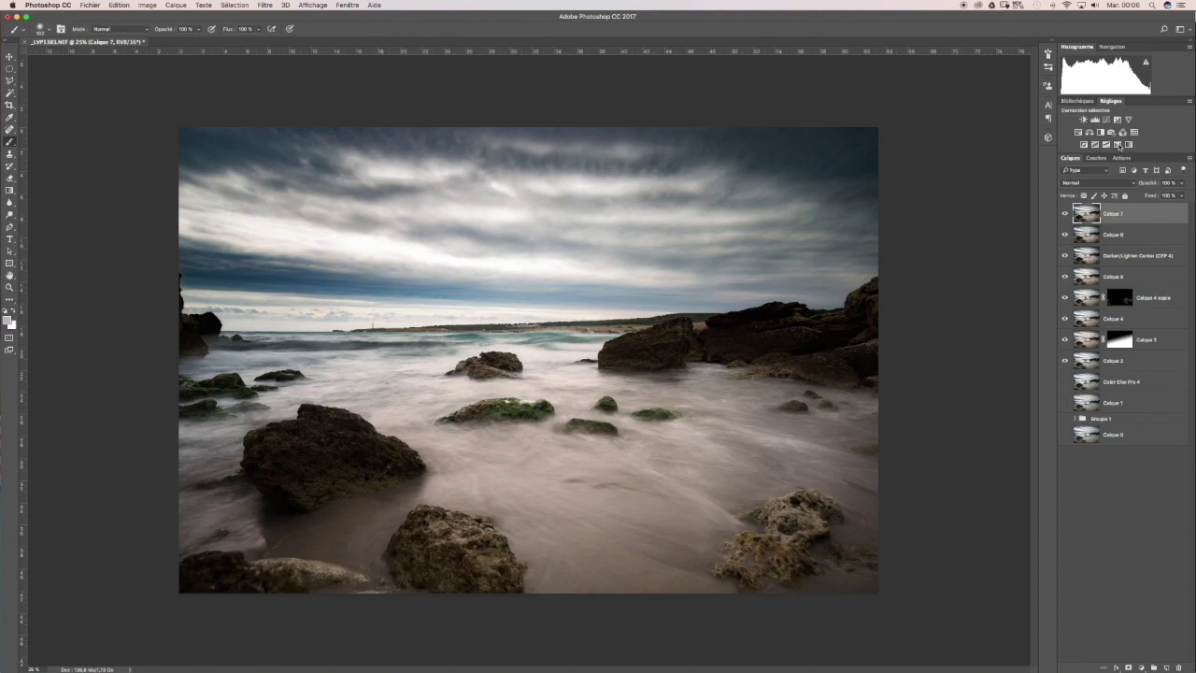
# Step: Add a Selective Color adjustment layer for the whites and set its black amount to about -12%
pyautogui.click(1119, 145)
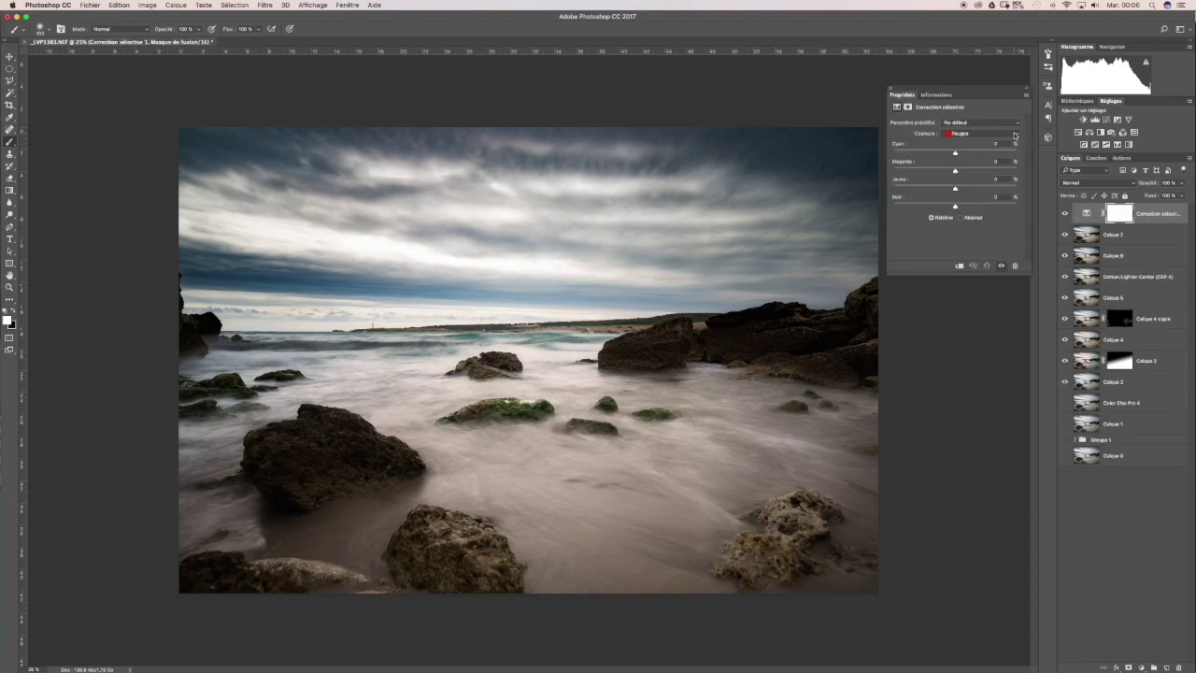
pyautogui.click(1015, 136)
pyautogui.click(977, 178)
pyautogui.moveTo(956, 207)
pyautogui.mouseDown()
pyautogui.moveTo(935, 207)
pyautogui.moveTo(994, 204)
pyautogui.moveTo(924, 203)
pyautogui.moveTo(1008, 213)
pyautogui.moveTo(938, 213)
pyautogui.moveTo(947, 208)
pyautogui.mouseUp()
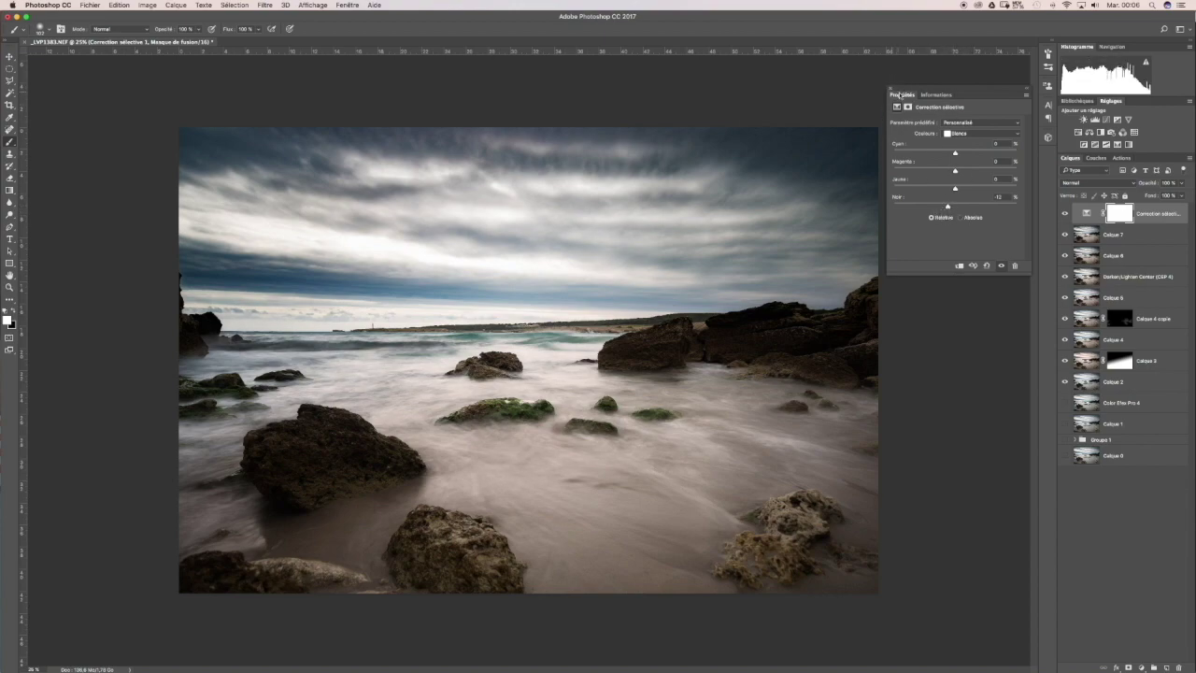
pyautogui.click(900, 94)
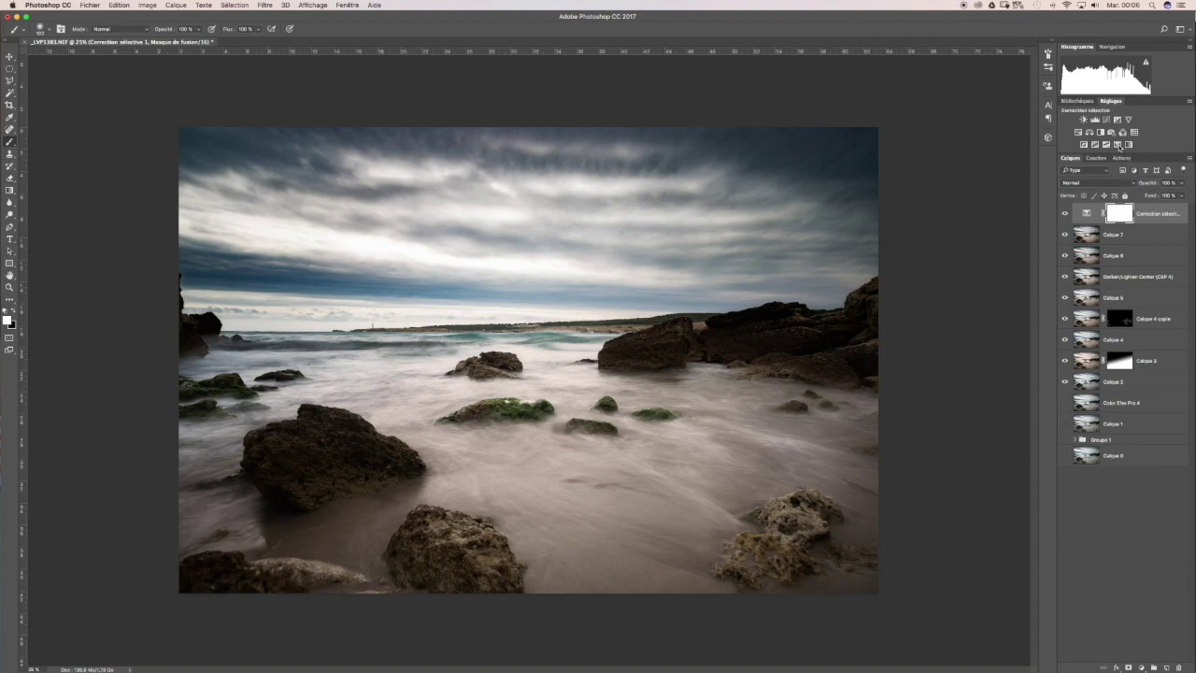
# Step: Add a second Selective Color adjustment layer for the cyans and set its black amount to about -50%
pyautogui.click(1128, 145)
pyautogui.click(1009, 133)
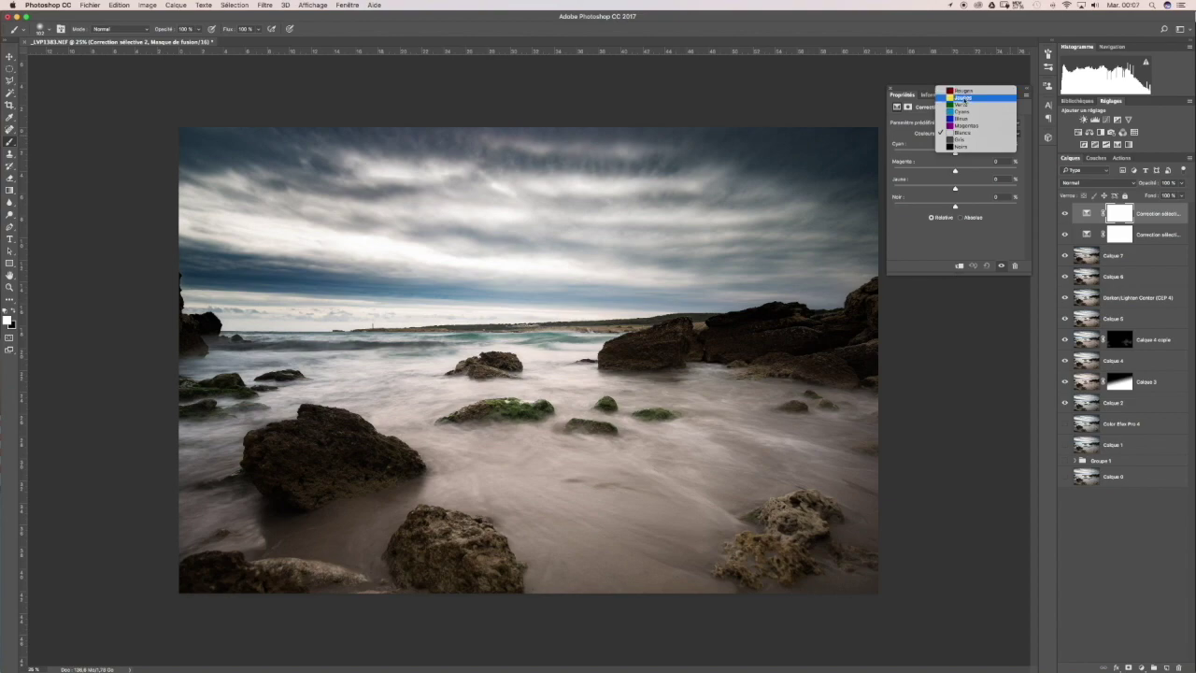
pyautogui.click(966, 112)
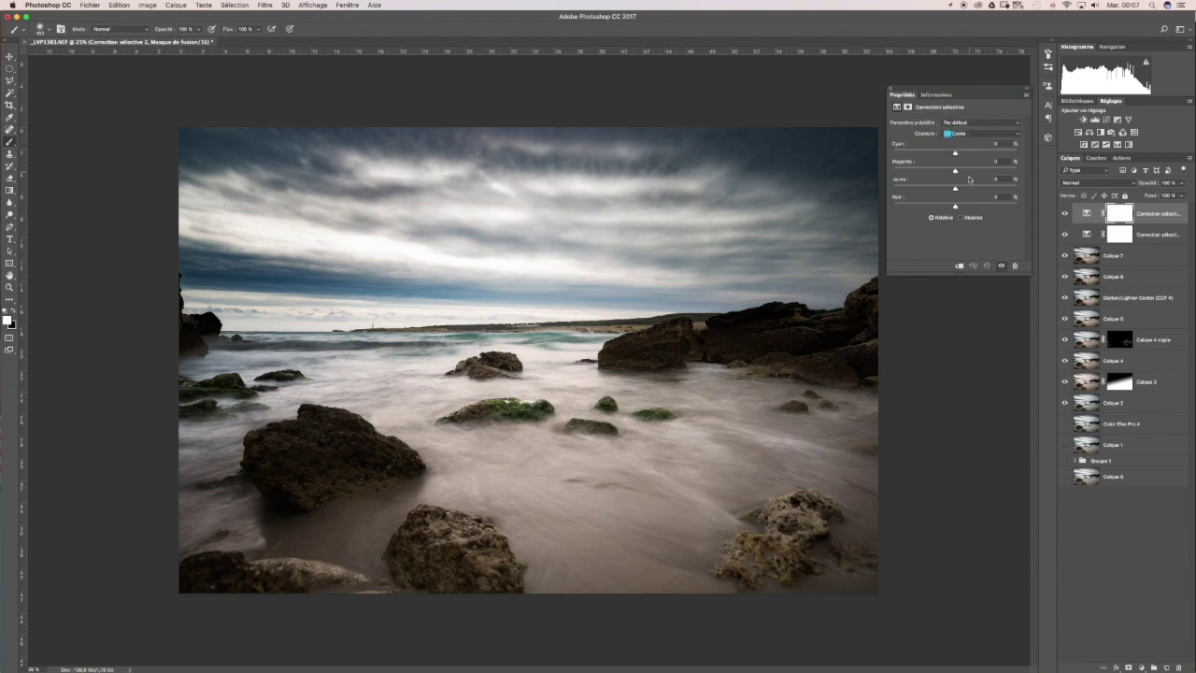
pyautogui.moveTo(956, 209); pyautogui.dragTo(924, 209)
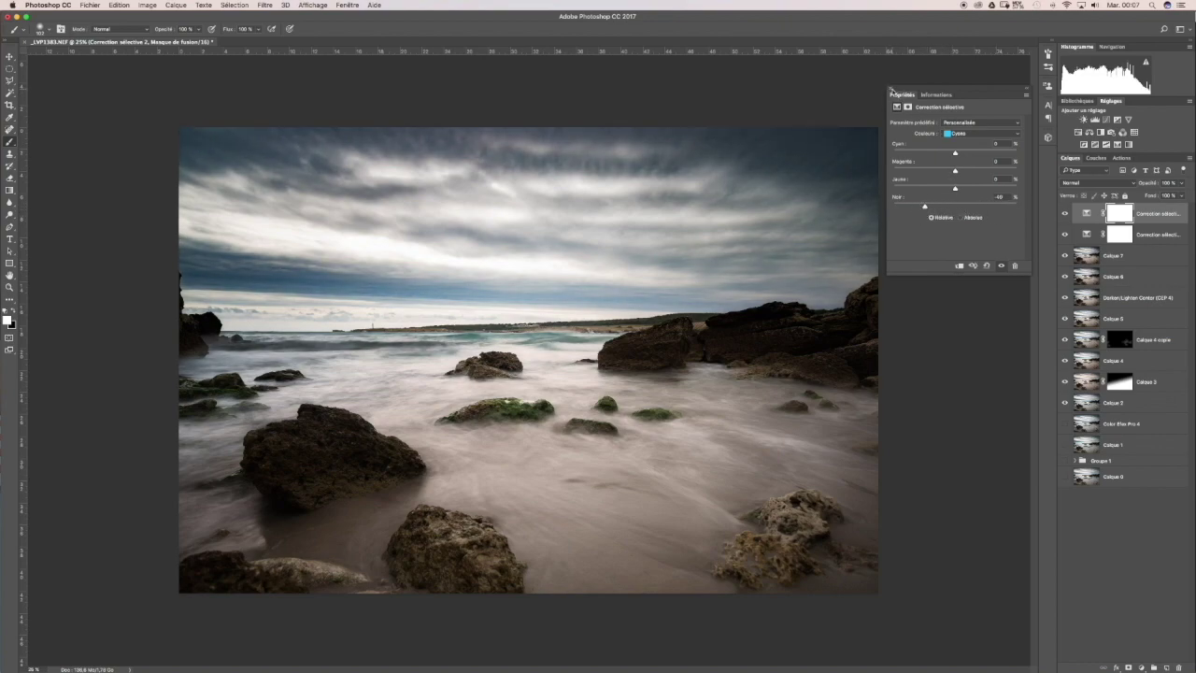
pyautogui.moveTo(957, 192); pyautogui.dragTo(940, 191)
# Step: Add a third Selective Color adjustment layer for the greens and fine-tune its black amount, trying about +37%
pyautogui.click(1128, 145)
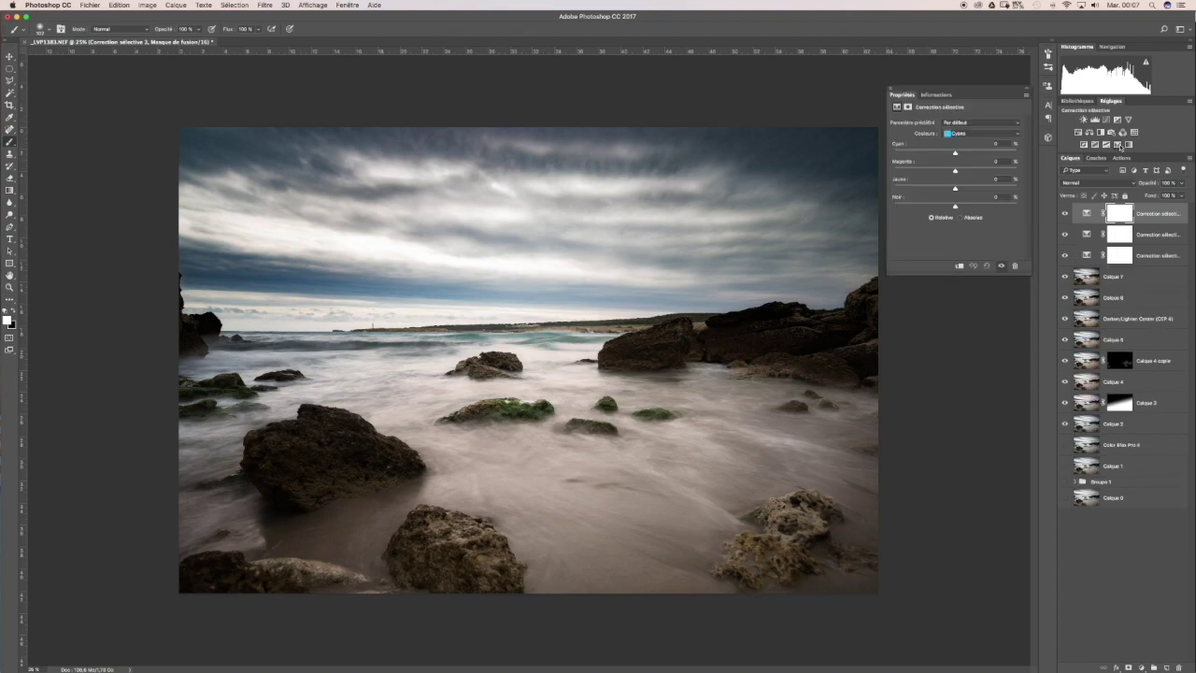
pyautogui.click(981, 134)
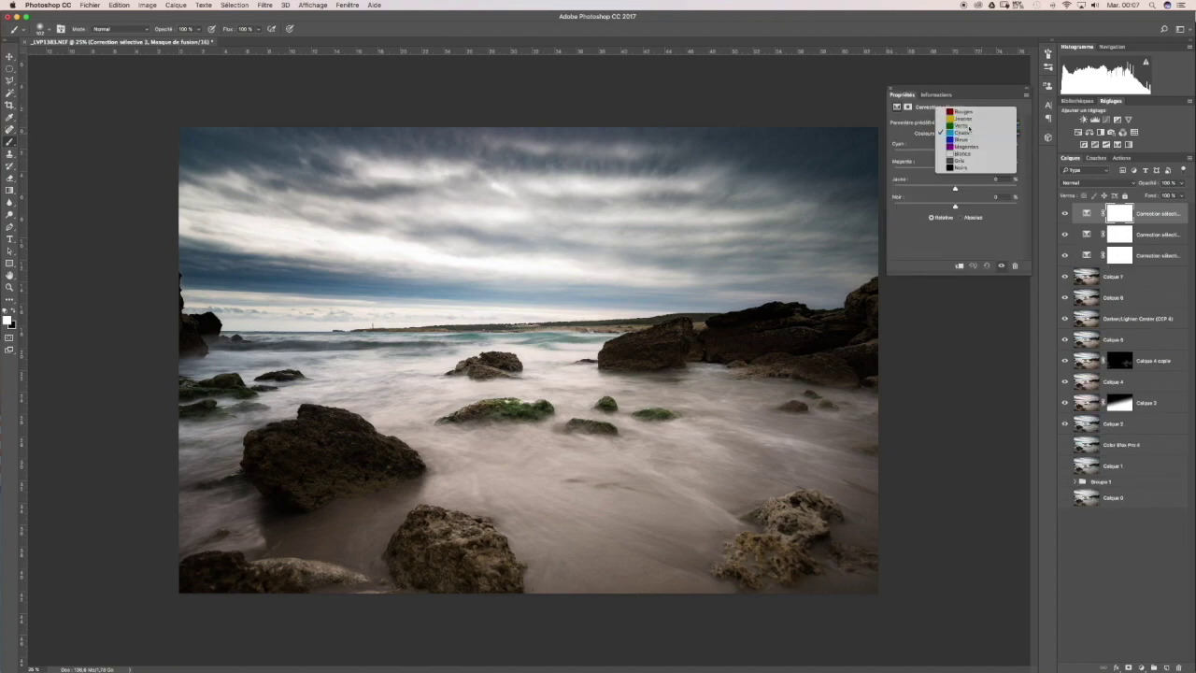
pyautogui.click(972, 126)
pyautogui.moveTo(955, 206)
pyautogui.mouseDown()
pyautogui.moveTo(921, 207)
pyautogui.moveTo(978, 208)
pyautogui.mouseUp()
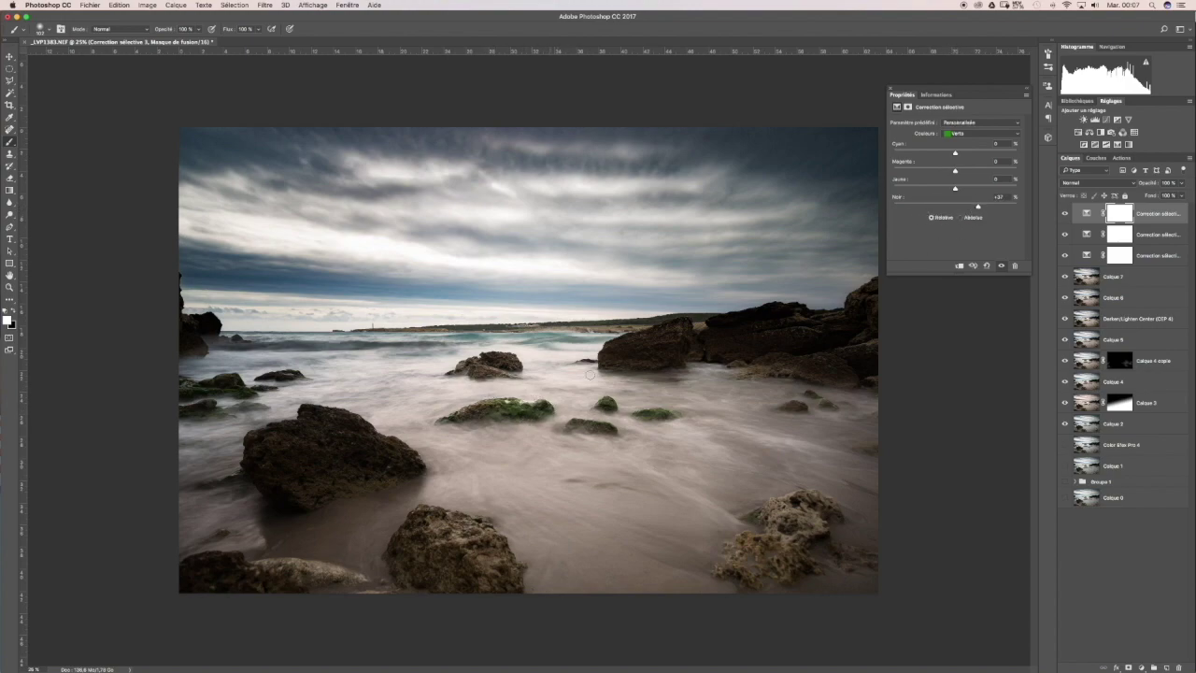
pyautogui.moveTo(978, 208); pyautogui.dragTo(955, 191)
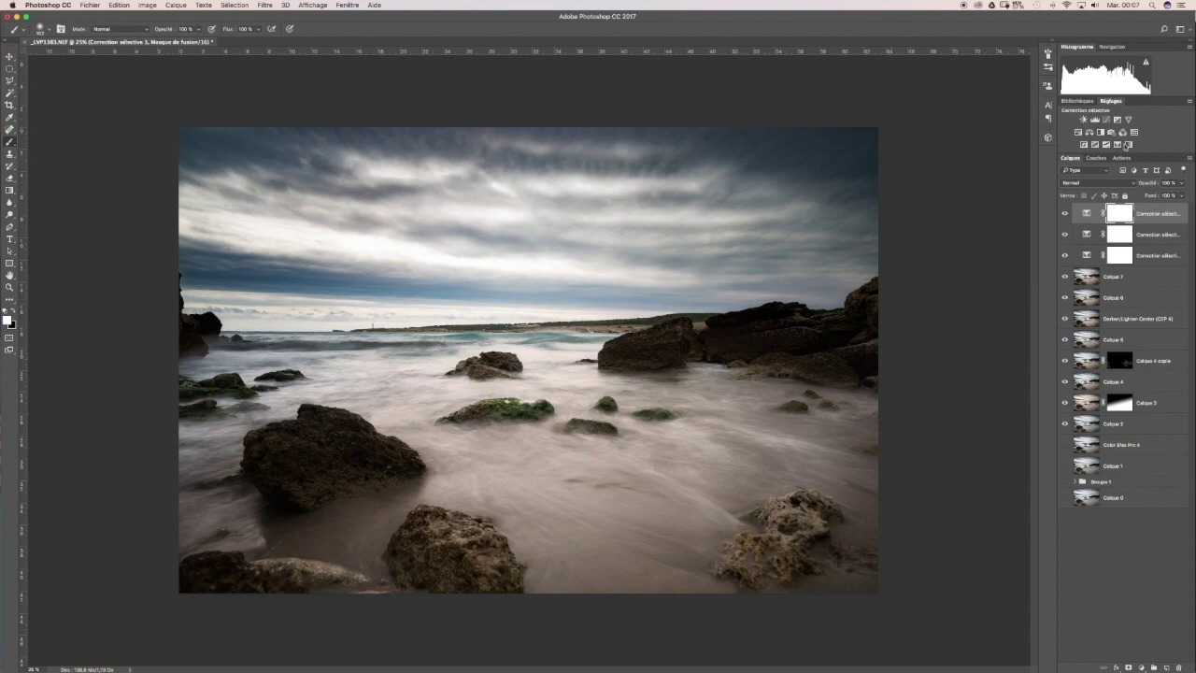
# Step: Add a fourth Selective Color adjustment layer for the yellows and lower its black amount slightly
pyautogui.click(1125, 144)
pyautogui.click(998, 136)
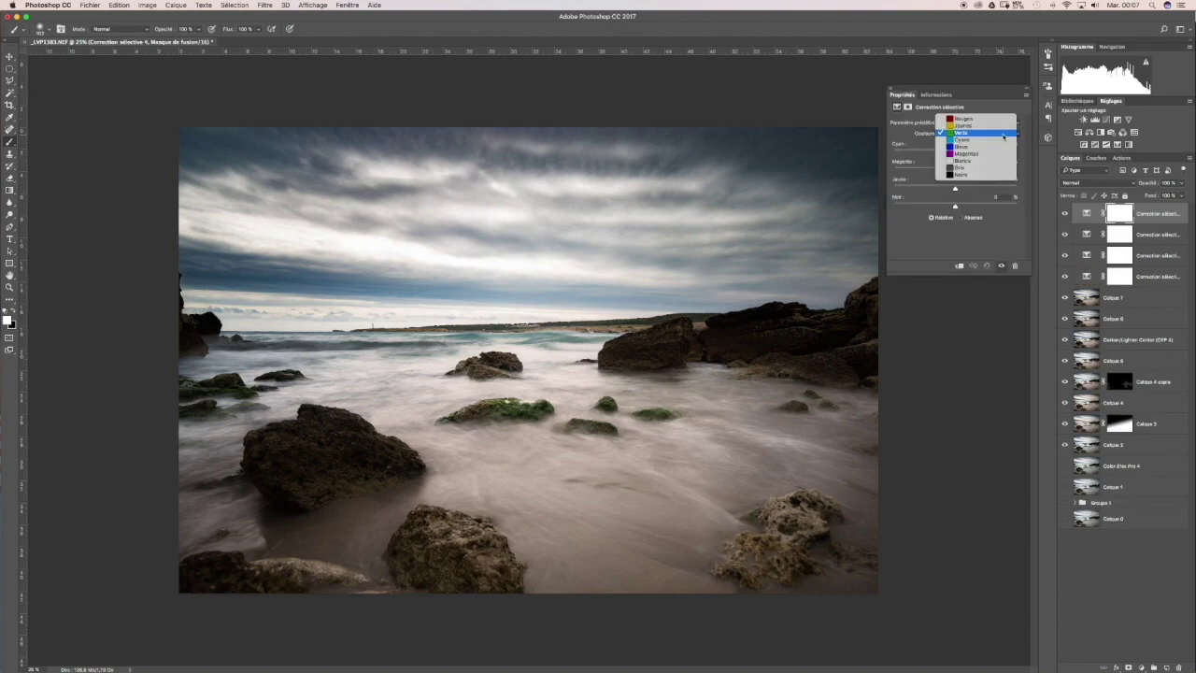
pyautogui.click(977, 124)
pyautogui.moveTo(957, 205)
pyautogui.mouseDown()
pyautogui.moveTo(948, 202)
pyautogui.moveTo(972, 202)
pyautogui.moveTo(935, 205)
pyautogui.moveTo(952, 209)
pyautogui.mouseUp()
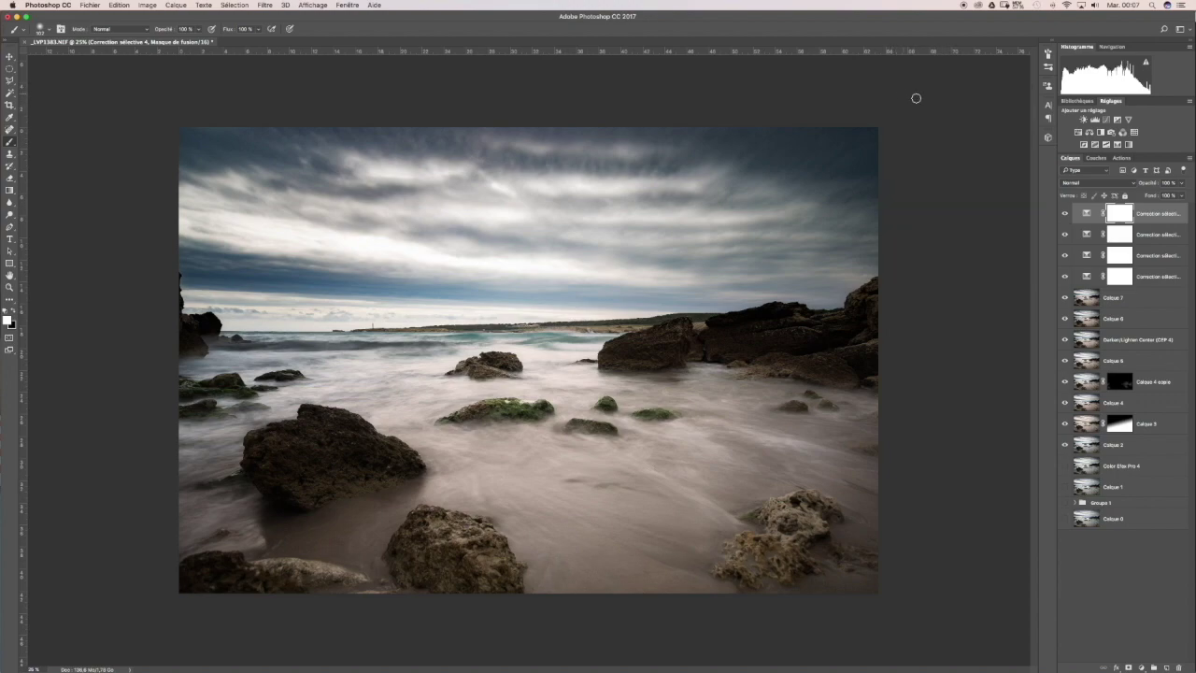
# Step: Add a fifth Selective Color adjustment layer for the blues and lower its black amount strongly
pyautogui.click(1119, 145)
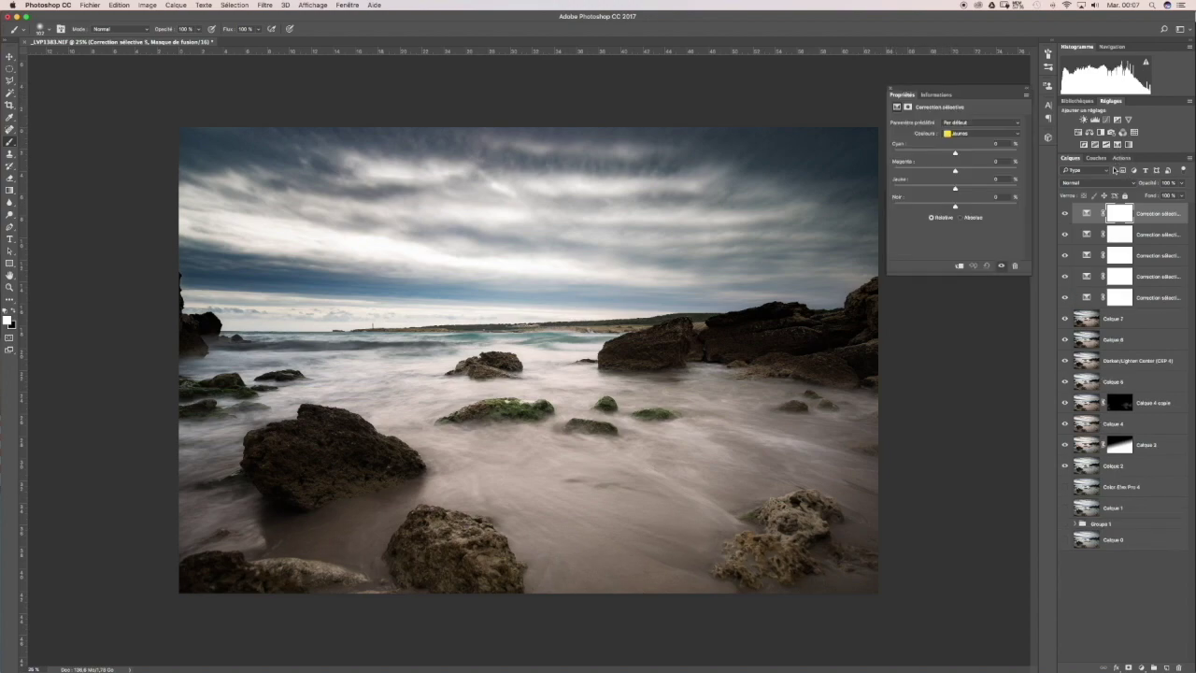
pyautogui.click(990, 134)
pyautogui.click(977, 155)
pyautogui.moveTo(956, 208); pyautogui.dragTo(917, 209)
pyautogui.click(890, 89)
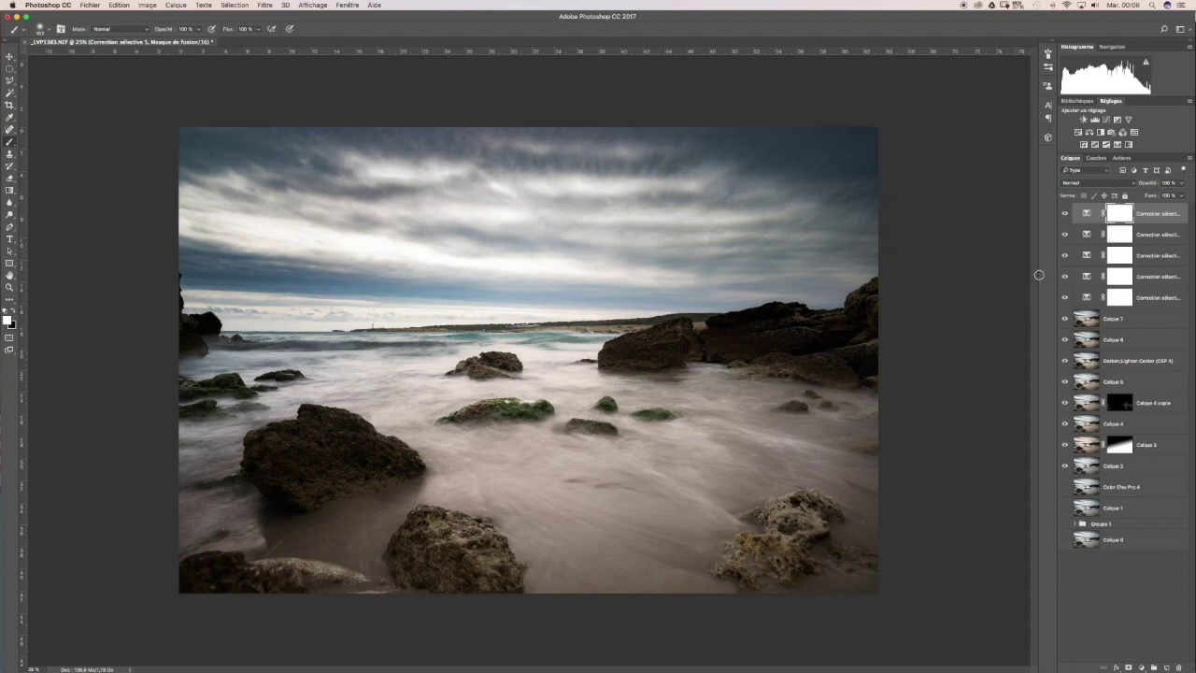
# Step: Add a Selective Color adjustment layer for the reds with a slightly lowered black amount, and stamp the visible layers into a new layer
pyautogui.click(1129, 144)
pyautogui.click(1015, 137)
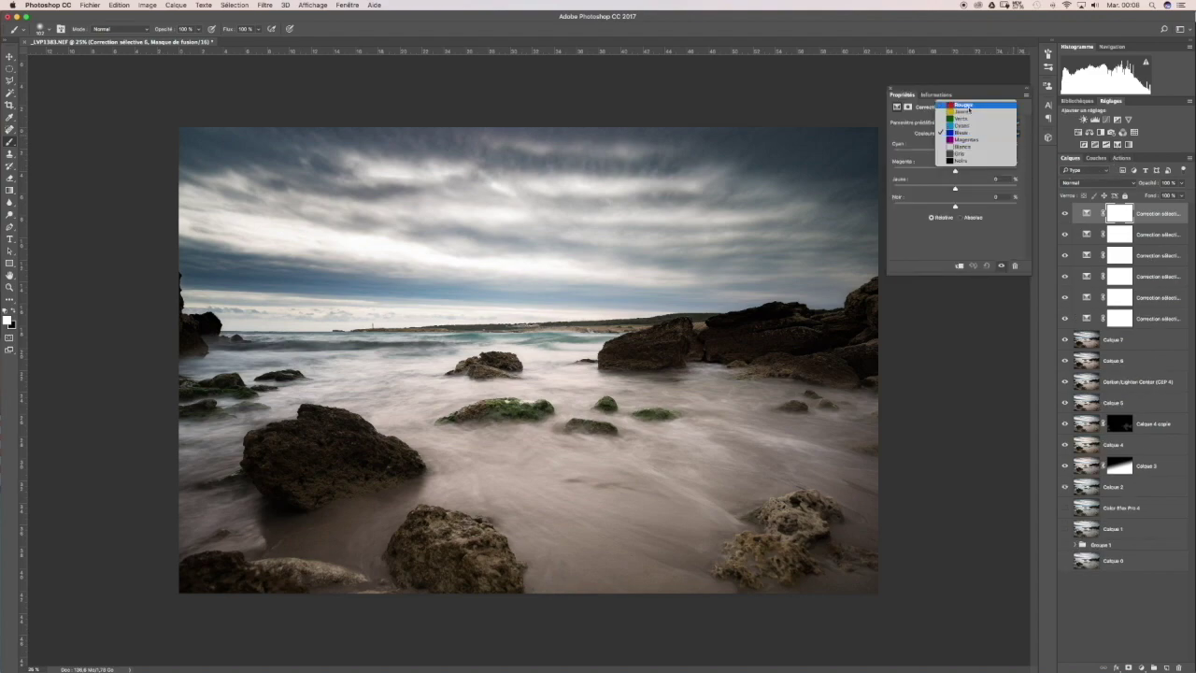
pyautogui.click(967, 105)
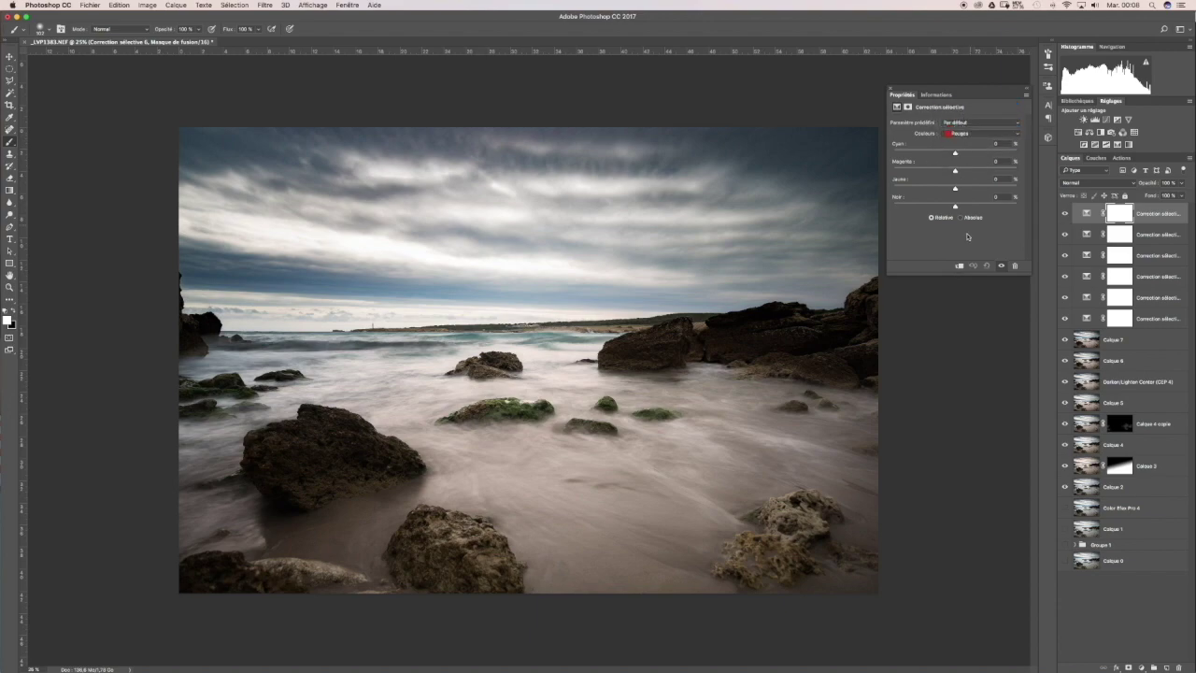
pyautogui.moveTo(954, 208); pyautogui.dragTo(994, 206)
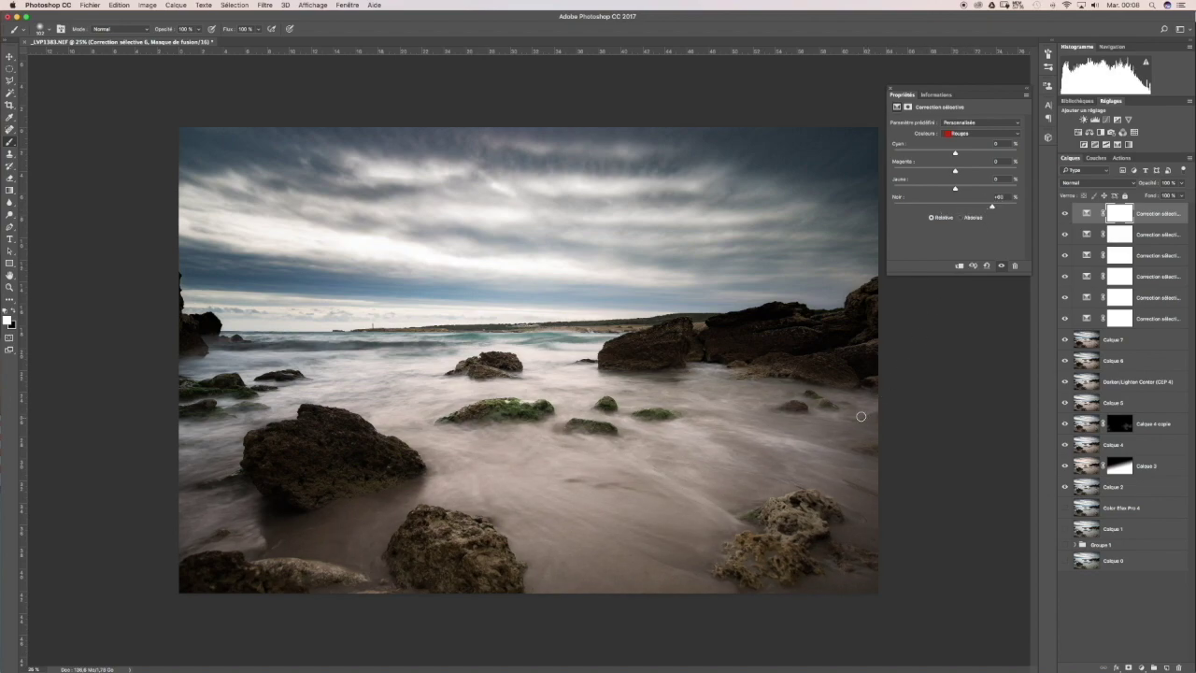
pyautogui.moveTo(993, 208); pyautogui.dragTo(951, 207)
pyautogui.click(890, 89)
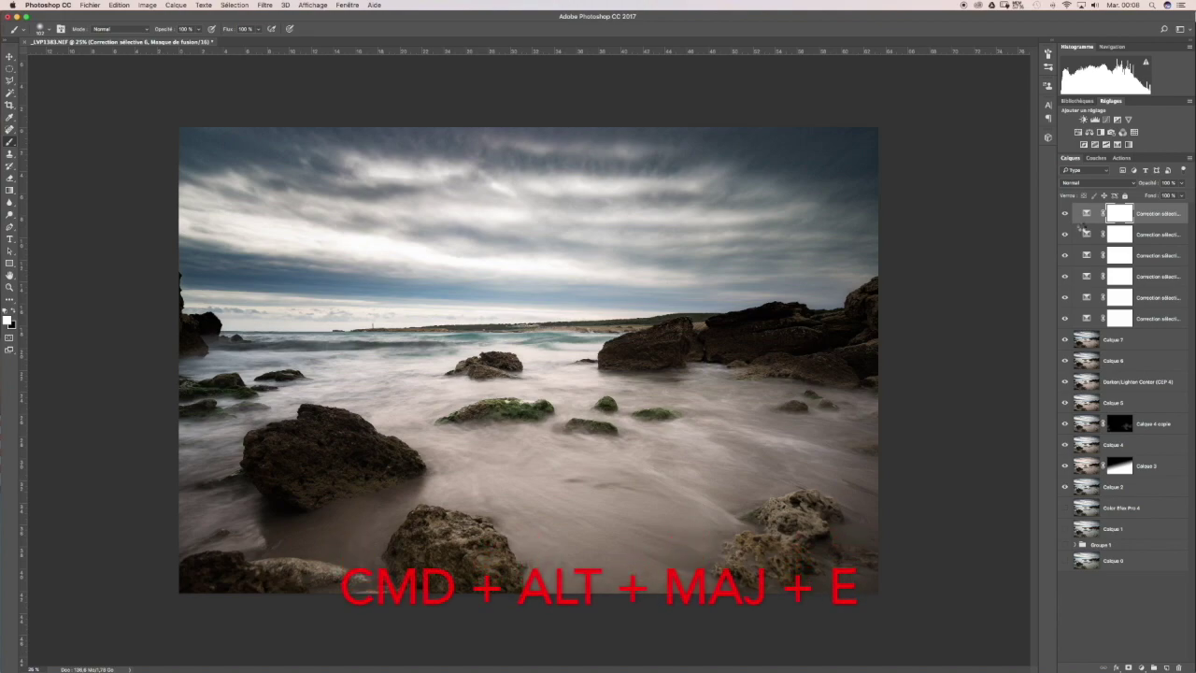
pyautogui.press('super+alt+shift+e')
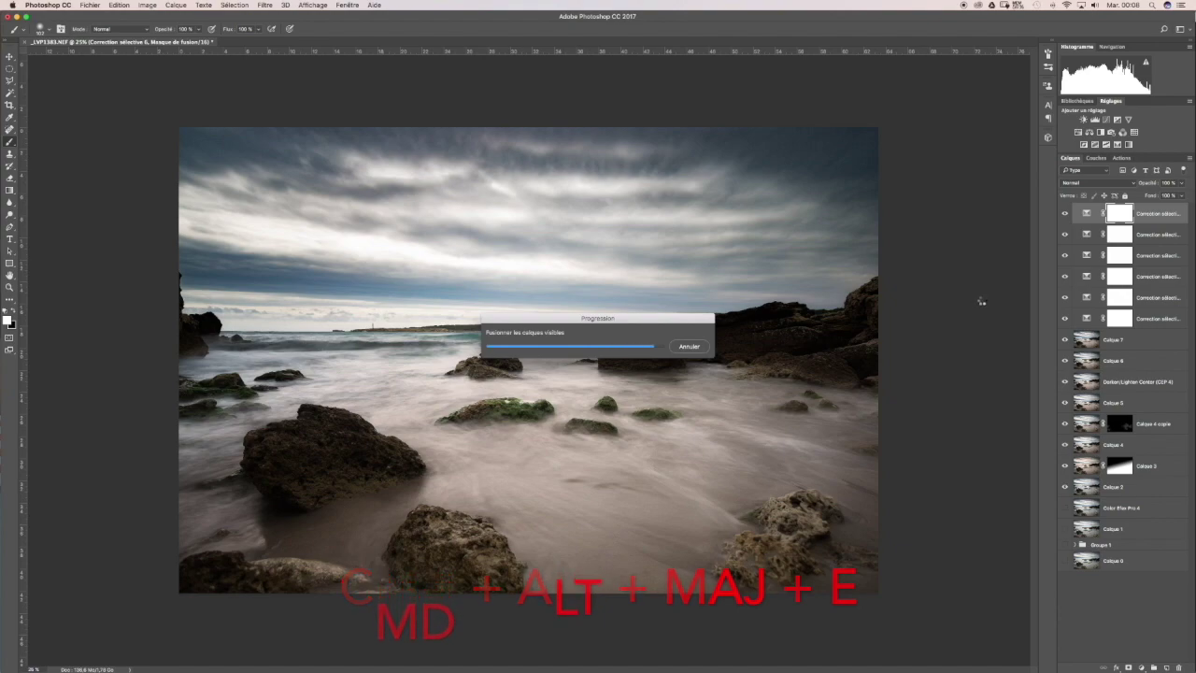
# Step: Hide the intermediate layers, compare the final stamped layer repeatedly with the original bottom layer, and show all layers again
pyautogui.moveTo(1066, 235); pyautogui.dragTo(1061, 564)
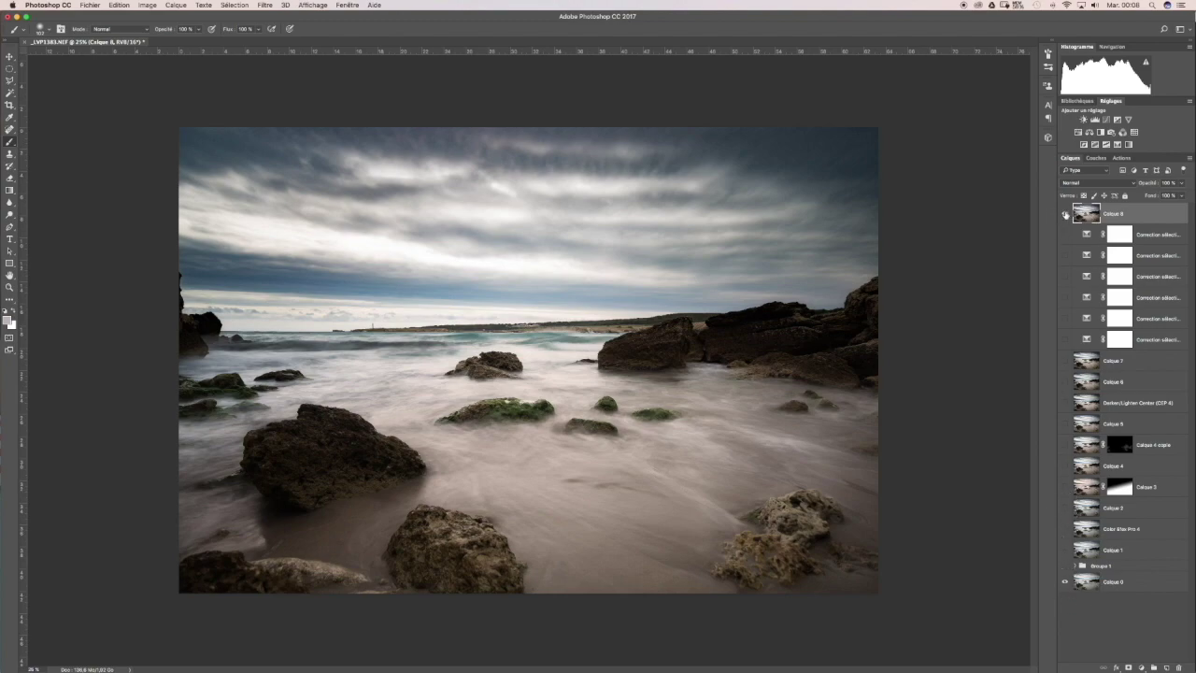
pyautogui.click(1063, 214)
pyautogui.click(1064, 214)
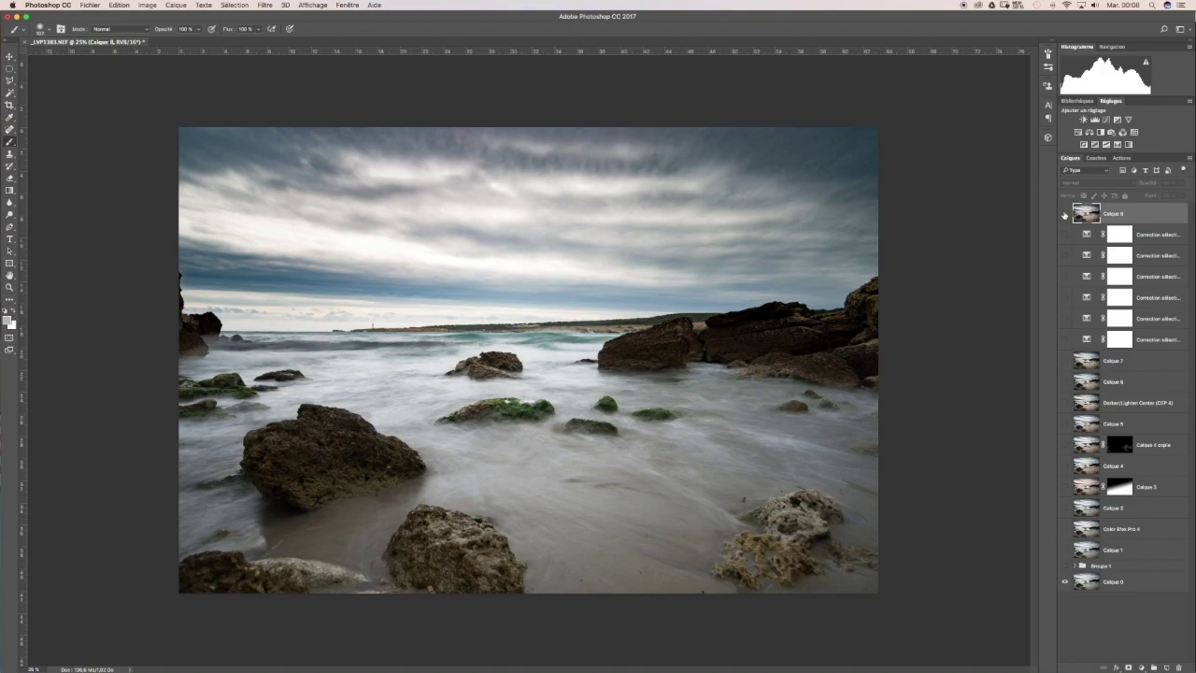
pyautogui.click(1065, 214)
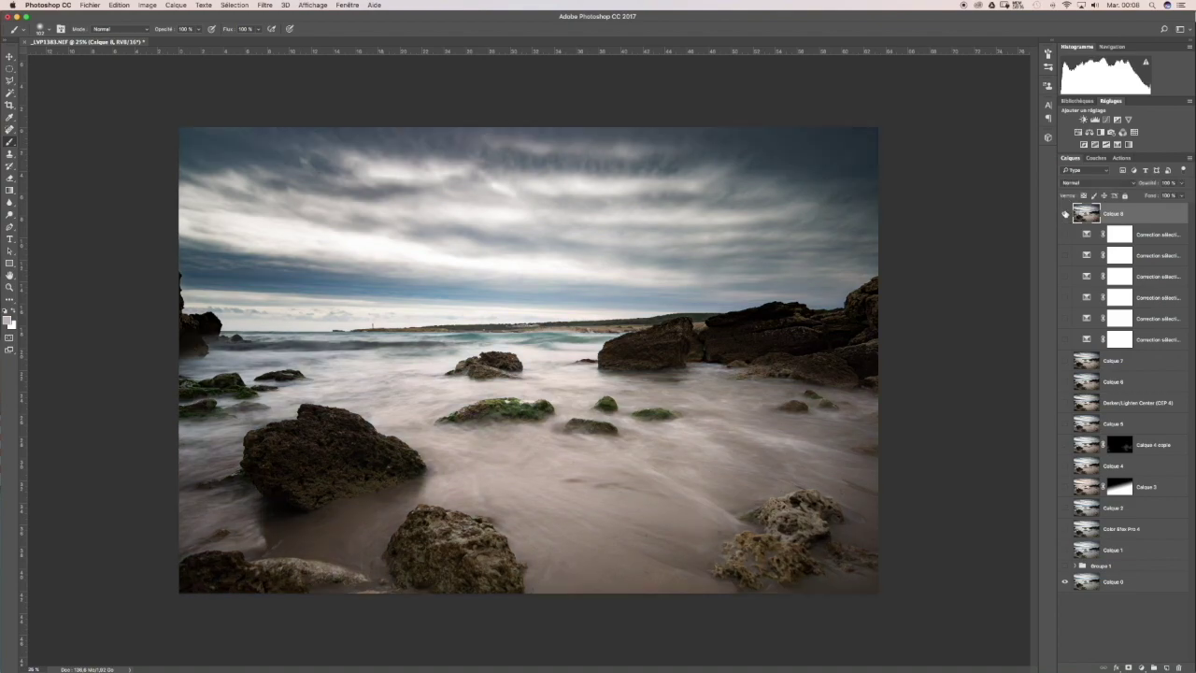
pyautogui.click(1065, 214)
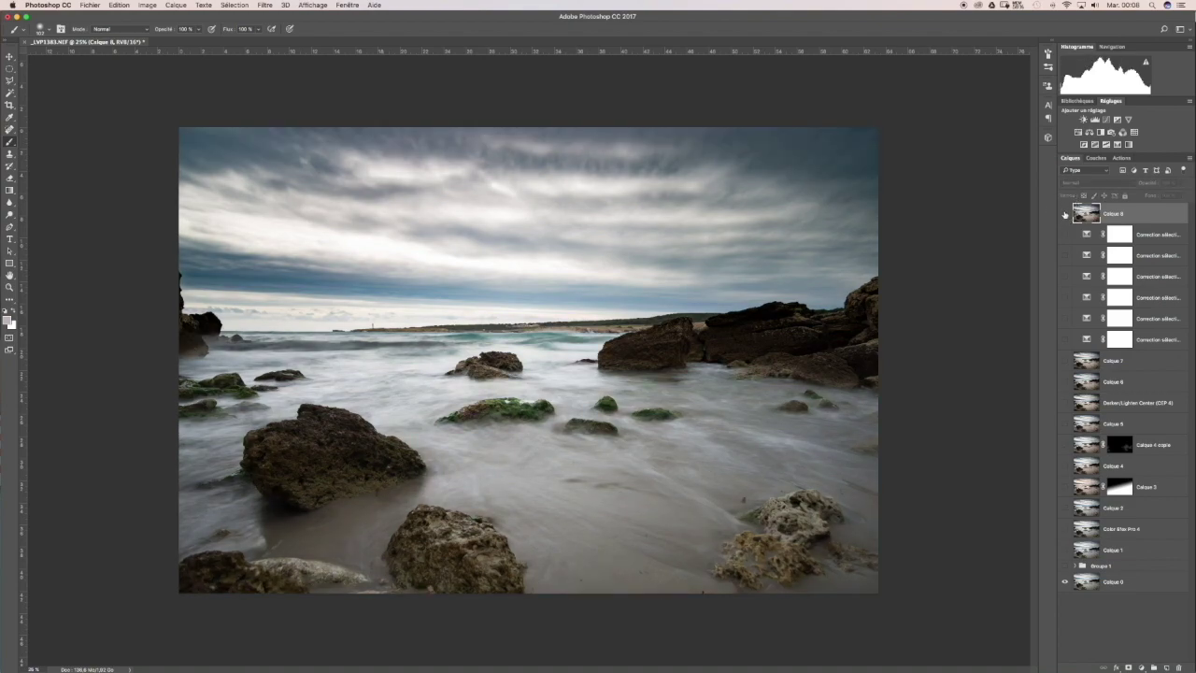
pyautogui.click(1065, 214)
pyautogui.click(1064, 215)
pyautogui.click(1065, 214)
pyautogui.click(1065, 214)
pyautogui.click(1065, 214)
pyautogui.click(1064, 214)
pyautogui.click(1065, 214)
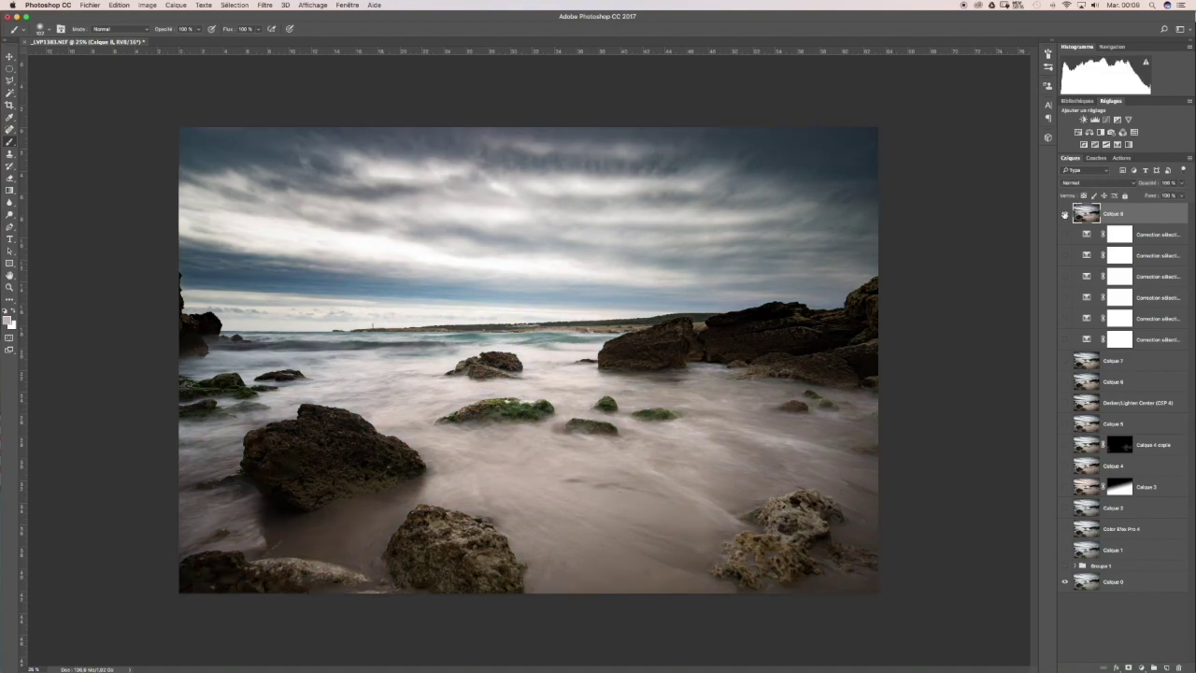
pyautogui.click(1065, 214)
pyautogui.click(1064, 214)
pyautogui.moveTo(1067, 234); pyautogui.dragTo(1065, 567)
# Step: Cool the top stamped layer slightly with the Camera Raw filter's temperature and tint, and stamp the visible layers into a new layer
pyautogui.click(265, 6)
pyautogui.click(269, 7)
pyautogui.click(269, 6)
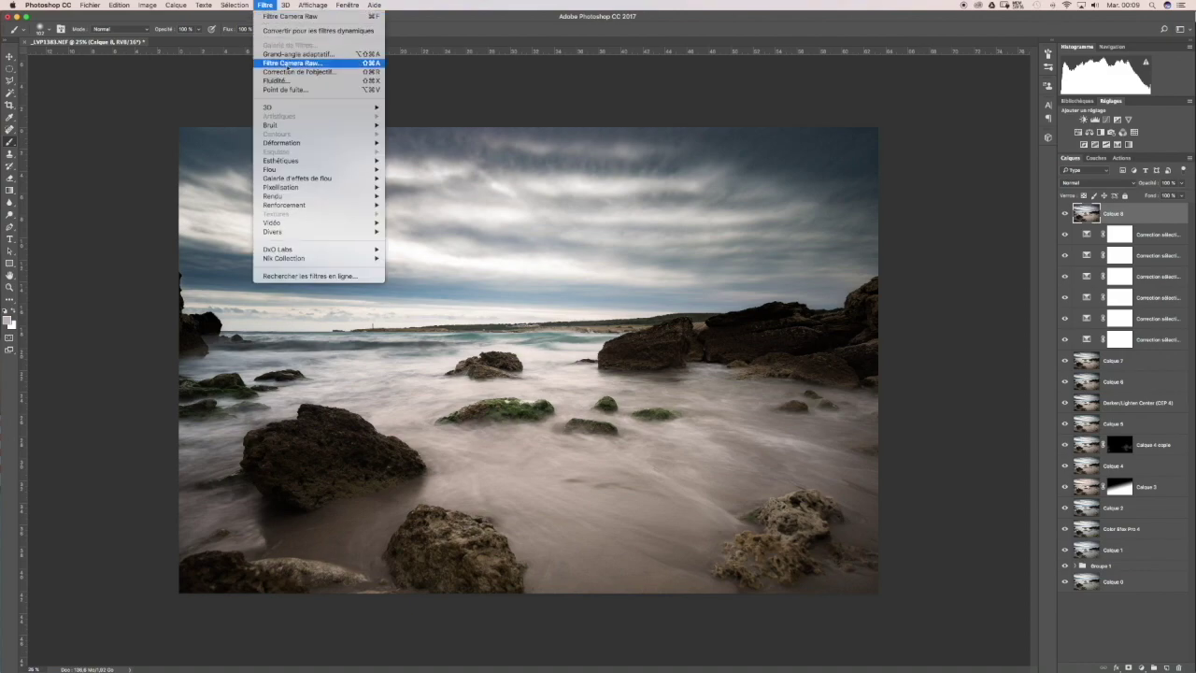
pyautogui.click(286, 64)
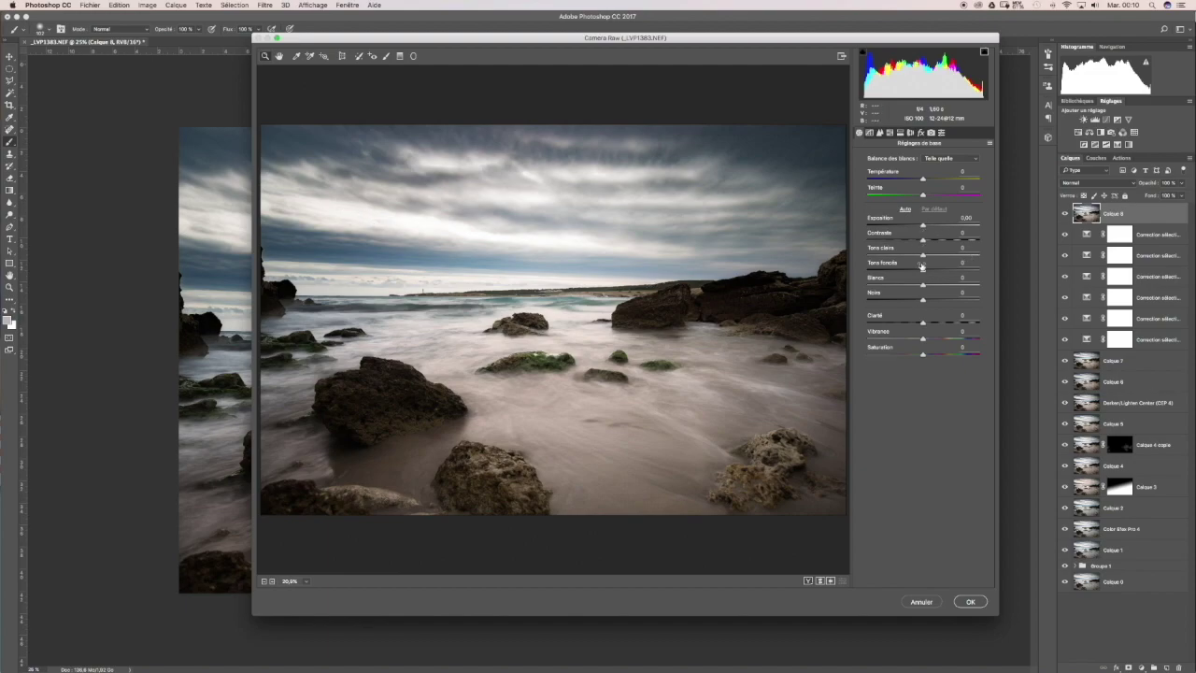
pyautogui.click(923, 180)
pyautogui.moveTo(924, 180); pyautogui.dragTo(920, 196)
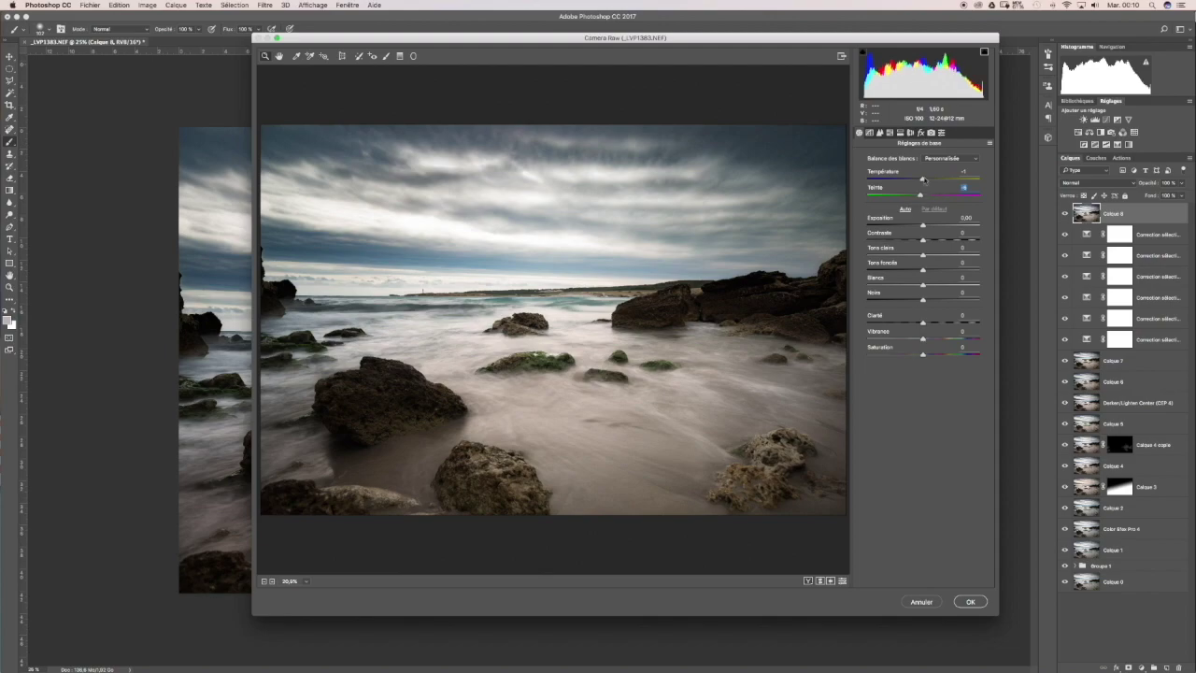
pyautogui.click(970, 602)
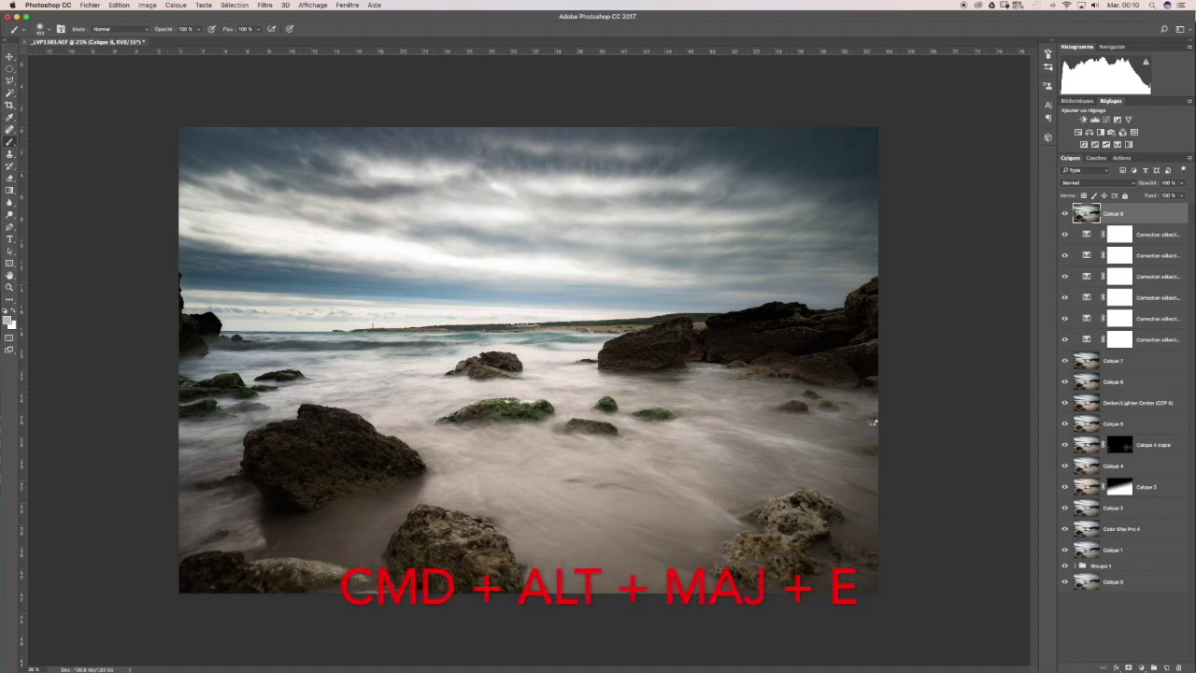
pyautogui.press('super+alt+shift+e')
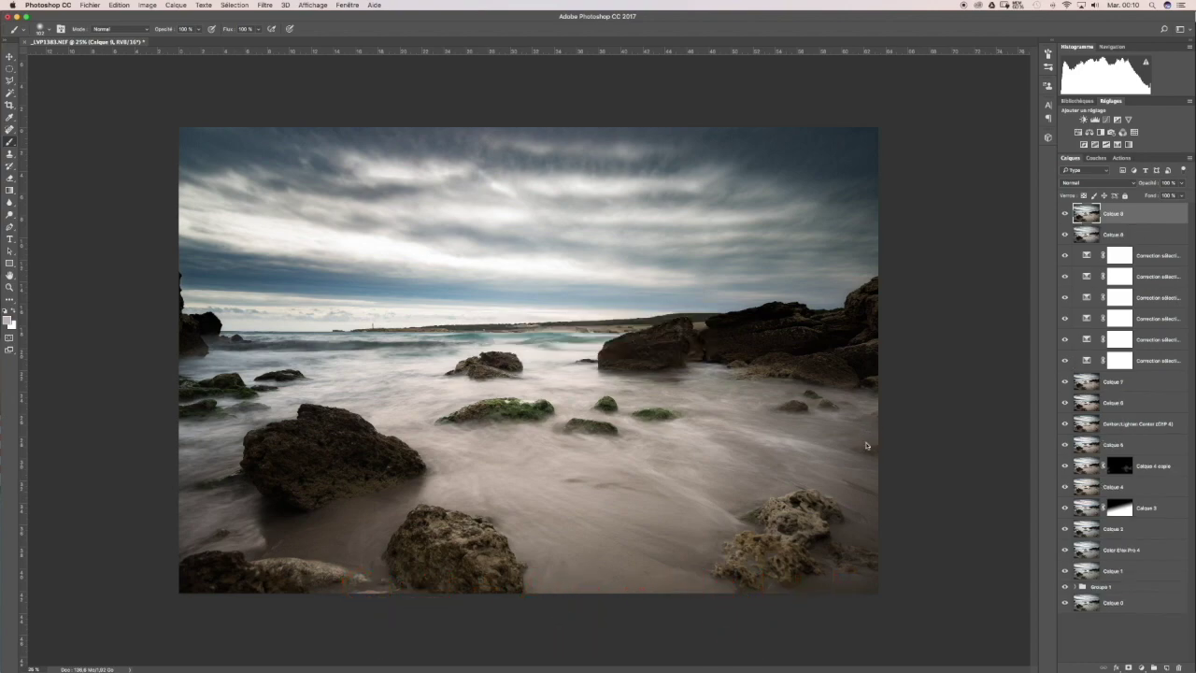
# Step: Open the new layer in Color Efex Pro 4 and use the Foliage filter with a greener method and raised foliage enhancement
pyautogui.click(266, 5)
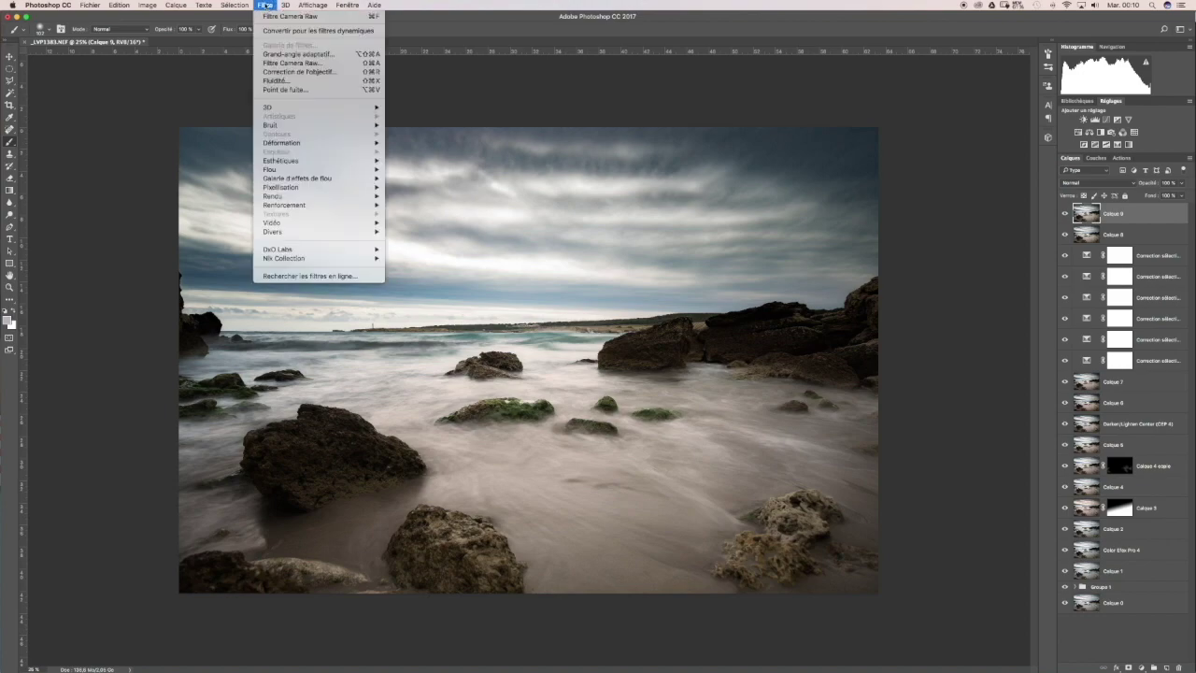
pyautogui.moveTo(297, 261)
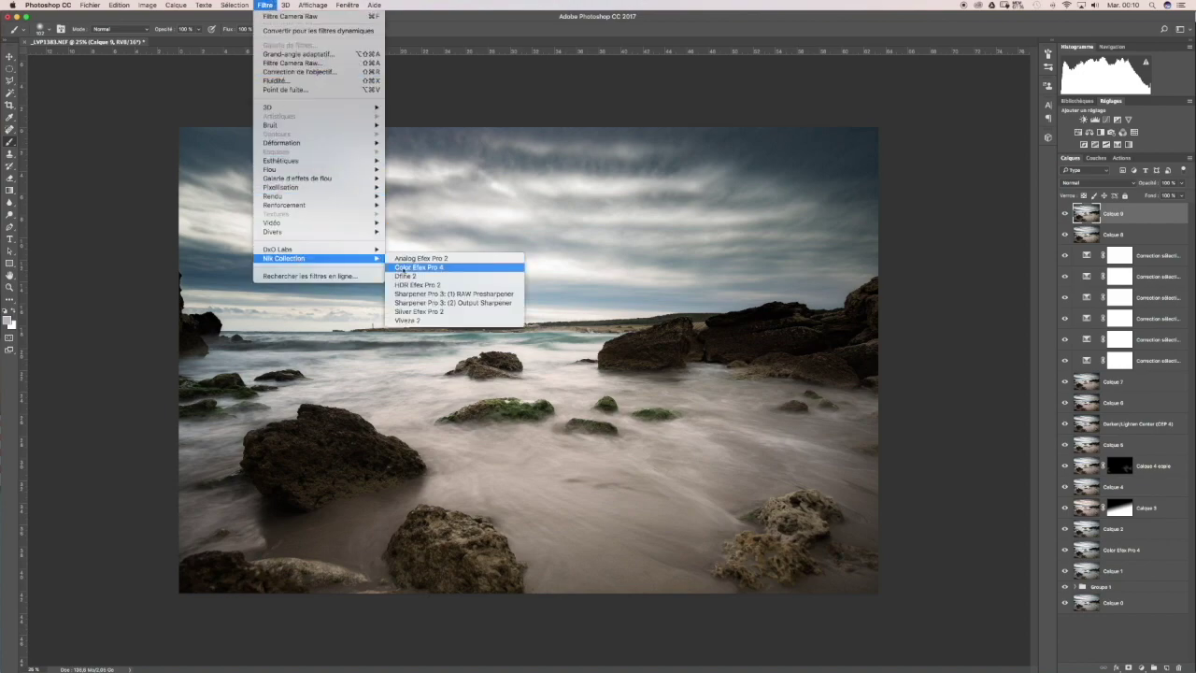
pyautogui.click(408, 270)
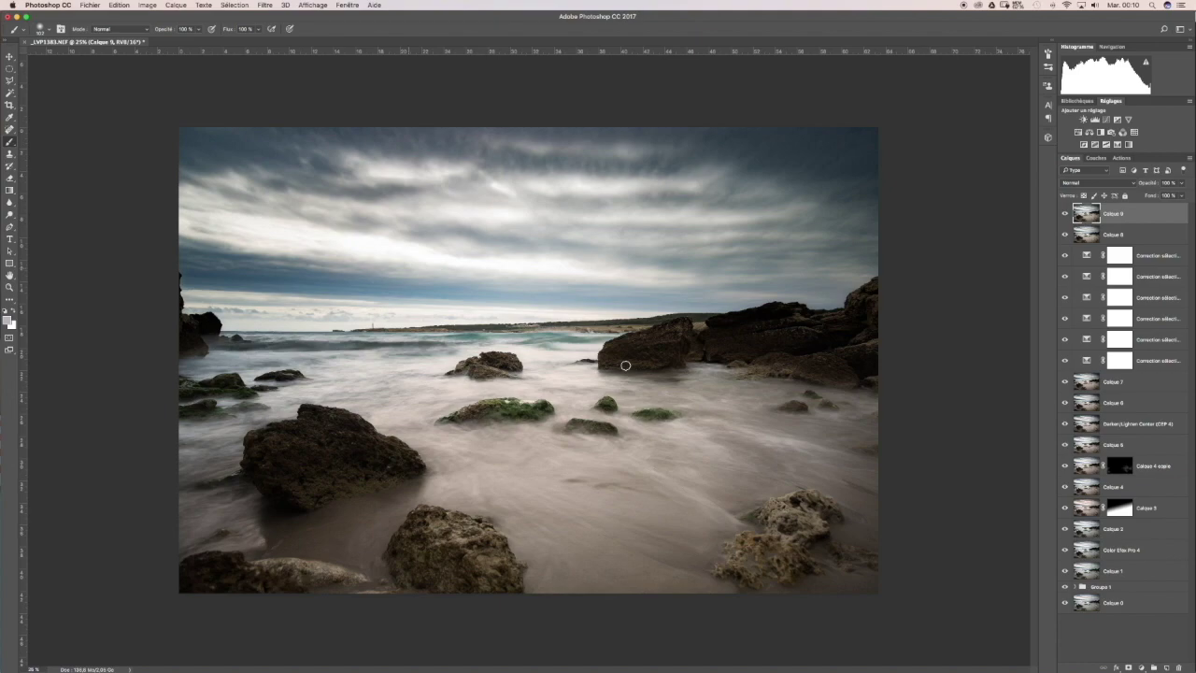
pyautogui.click(266, 5)
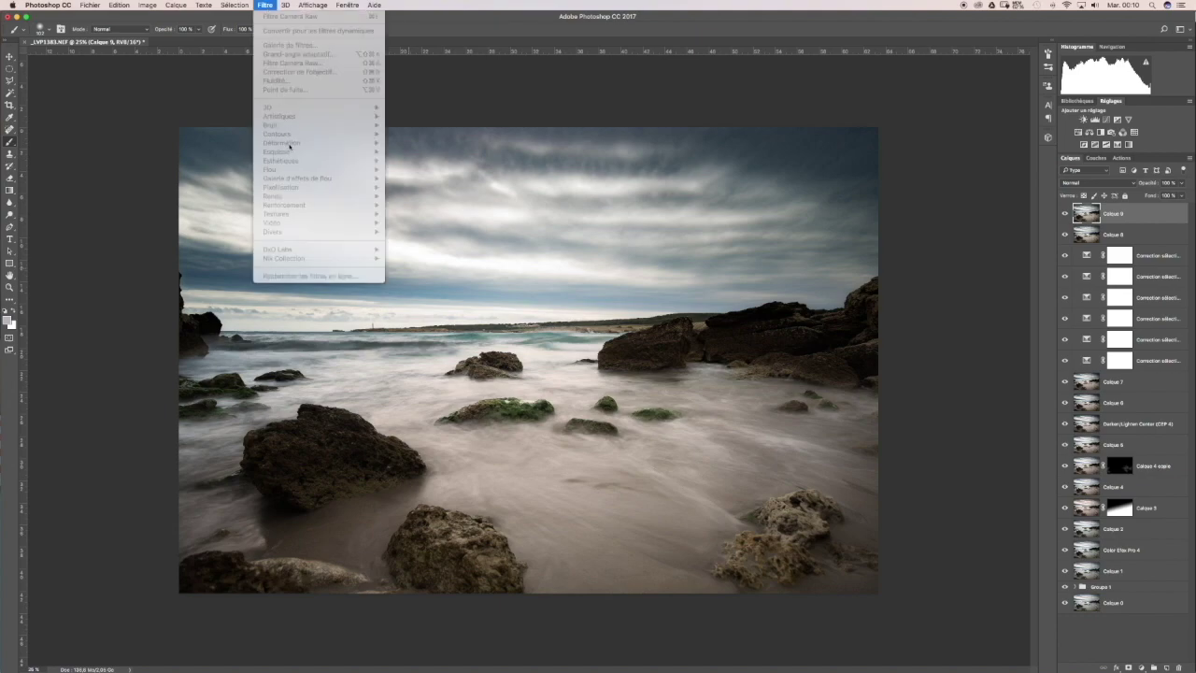
pyautogui.click(404, 109)
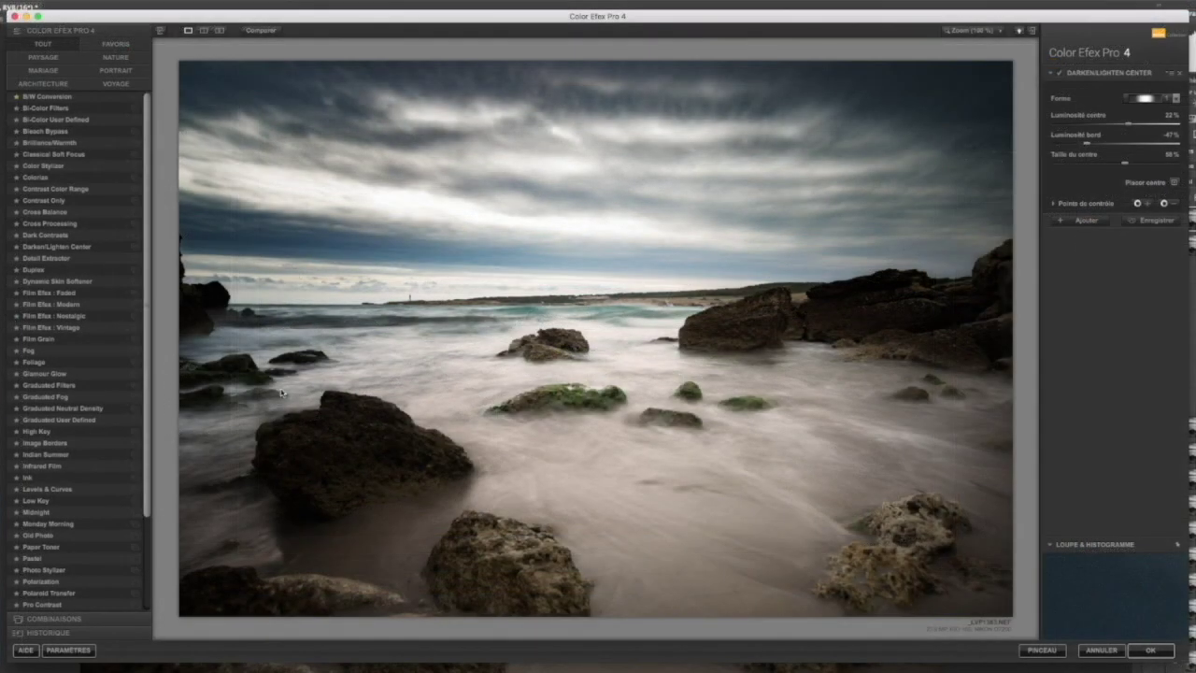
pyautogui.click(37, 363)
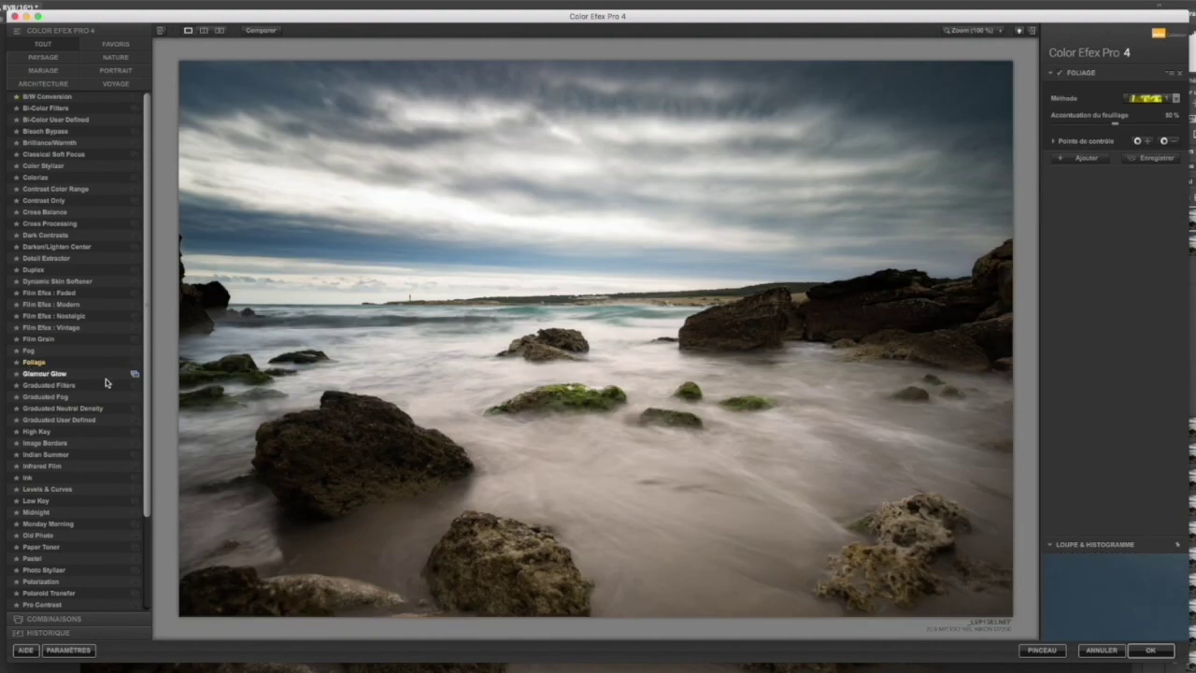
pyautogui.click(1169, 99)
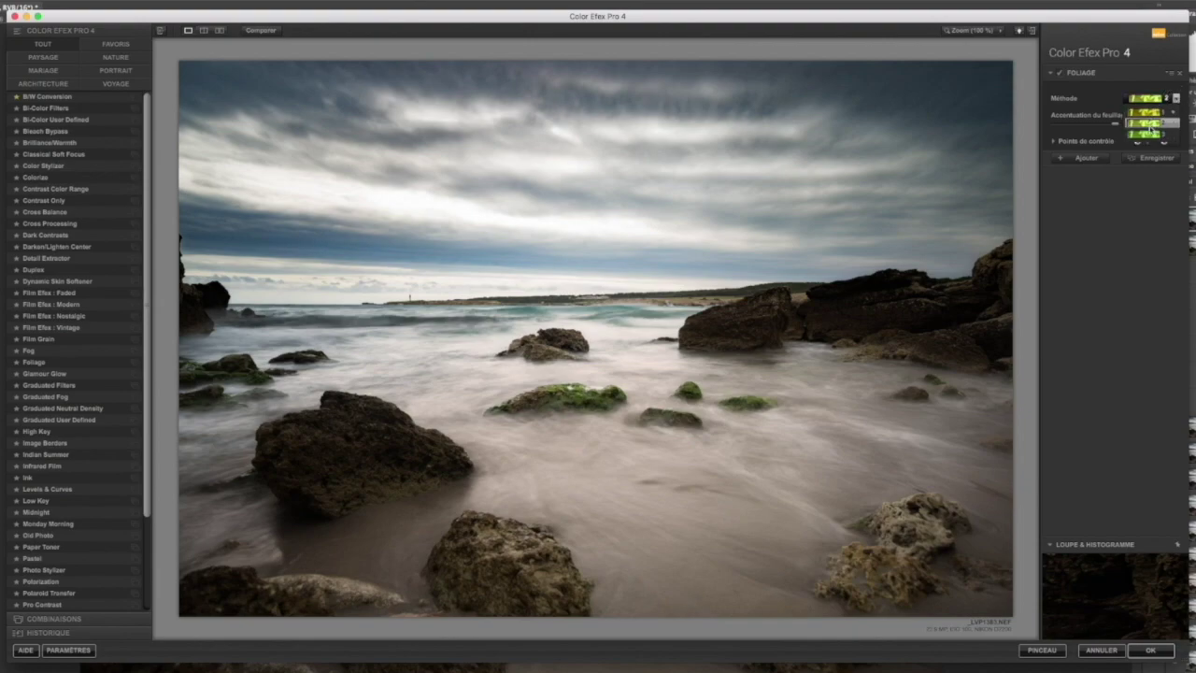
pyautogui.click(1150, 123)
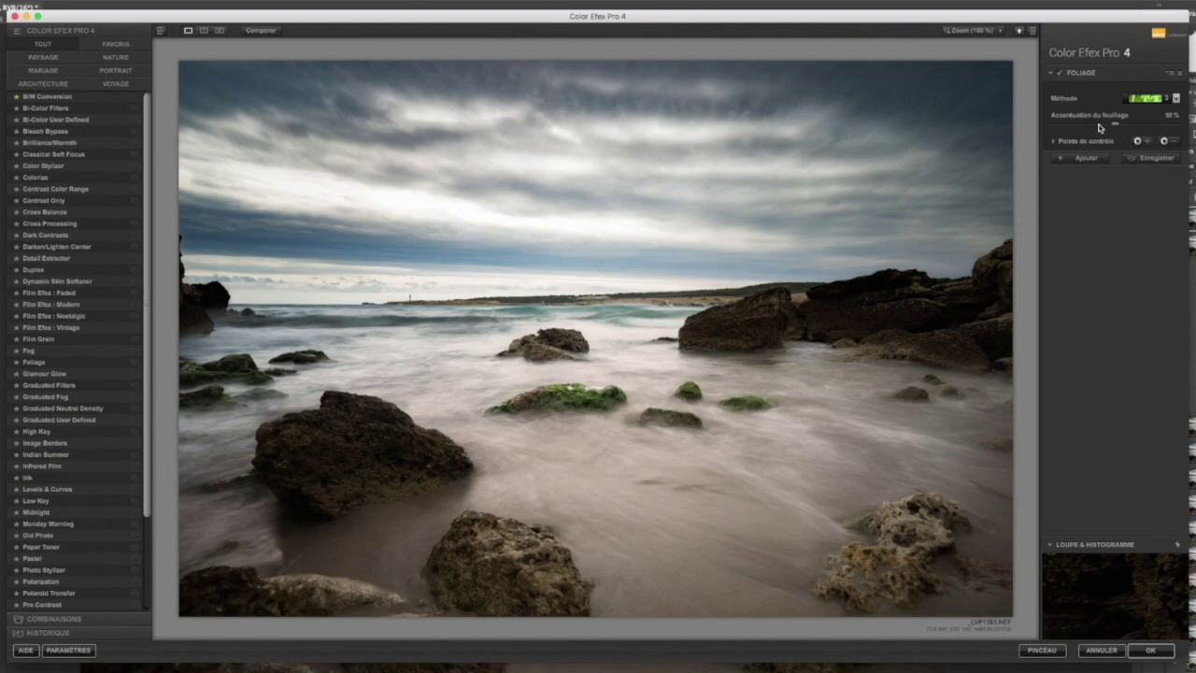
pyautogui.click(1116, 126)
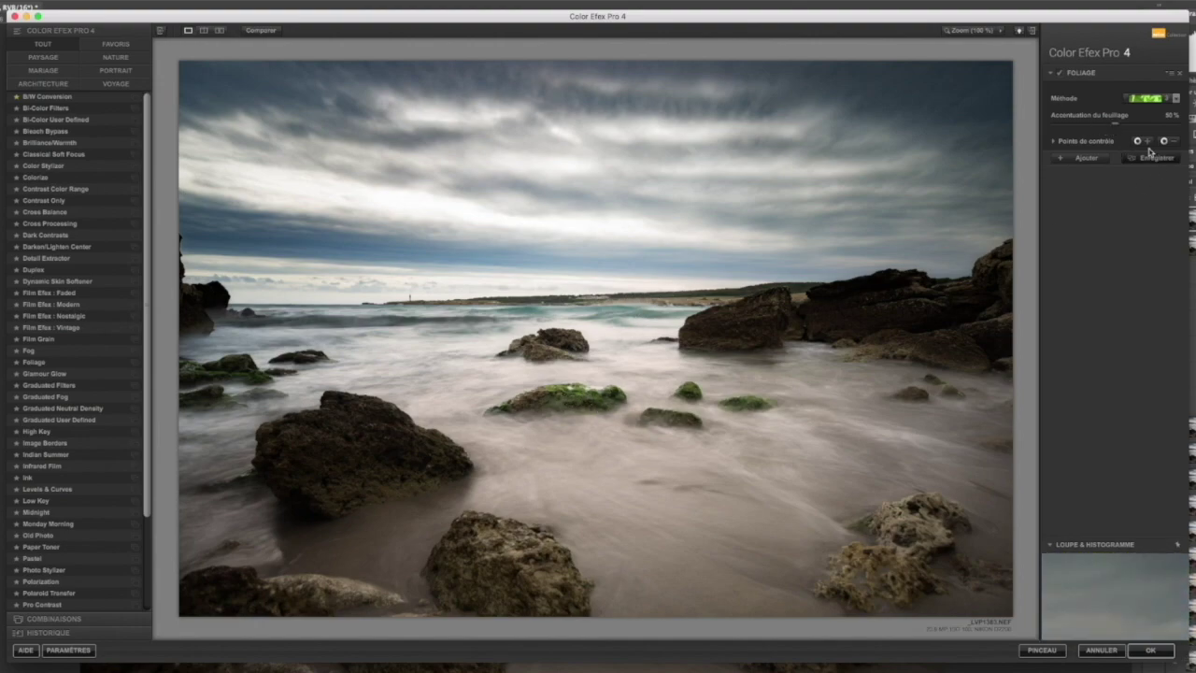
pyautogui.moveTo(1115, 126); pyautogui.dragTo(1148, 131)
# Step: Add a Bi-Color Filters effect with the Froid/Chaud 4 colour set, 23% opacity, 100% blend (Diaphragme) and about 49% vertical shift
pyautogui.click(1083, 158)
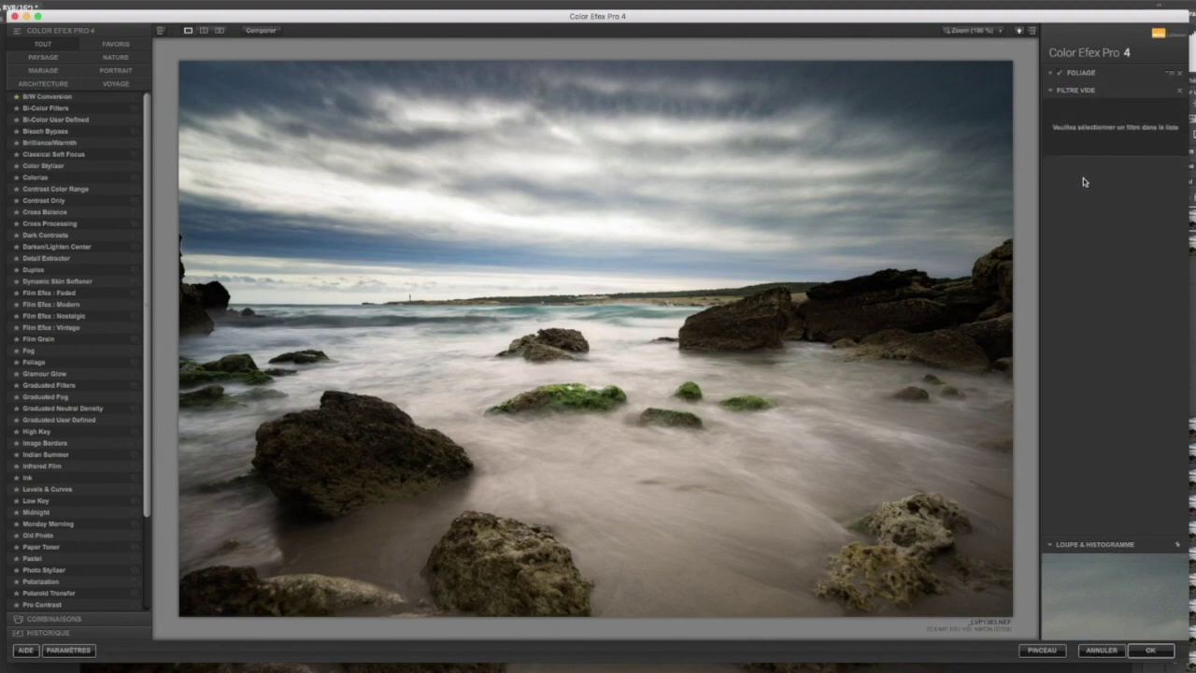
pyautogui.click(45, 109)
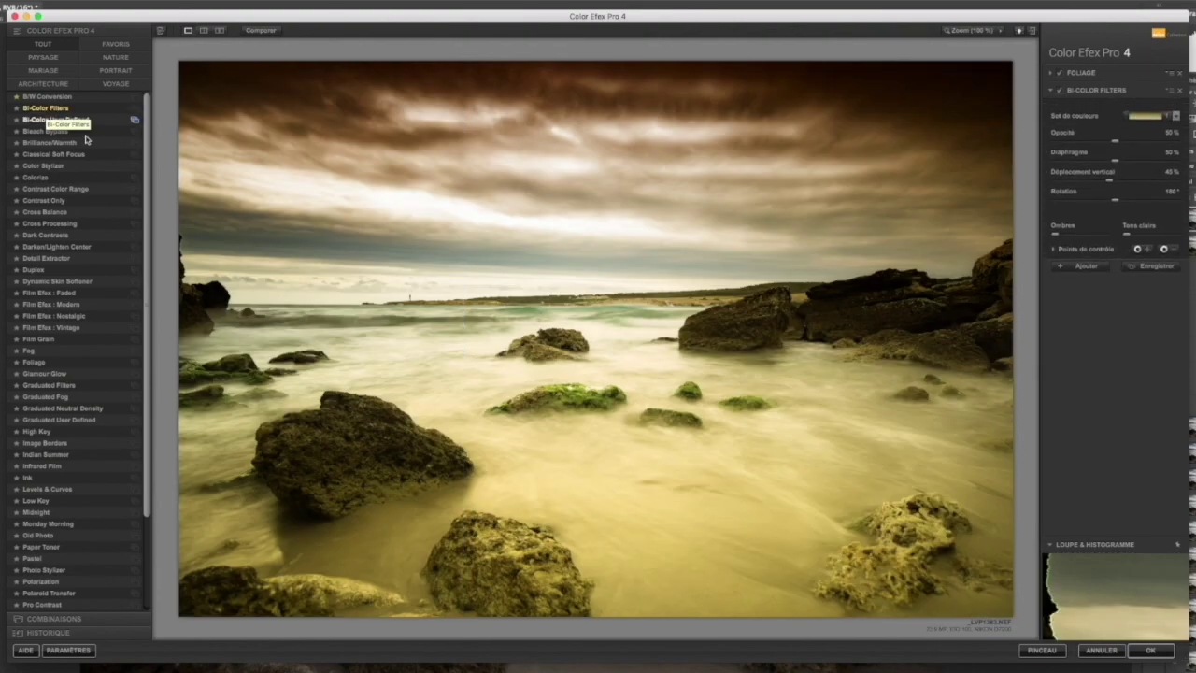
pyautogui.click(1176, 115)
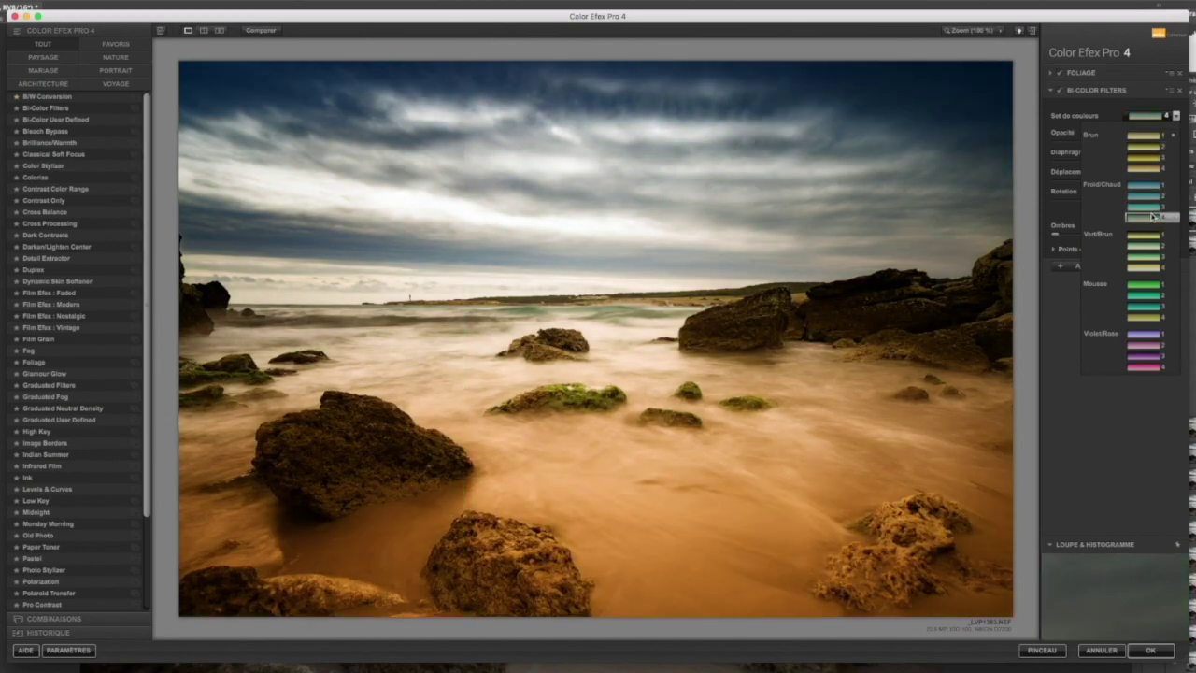
pyautogui.click(1150, 219)
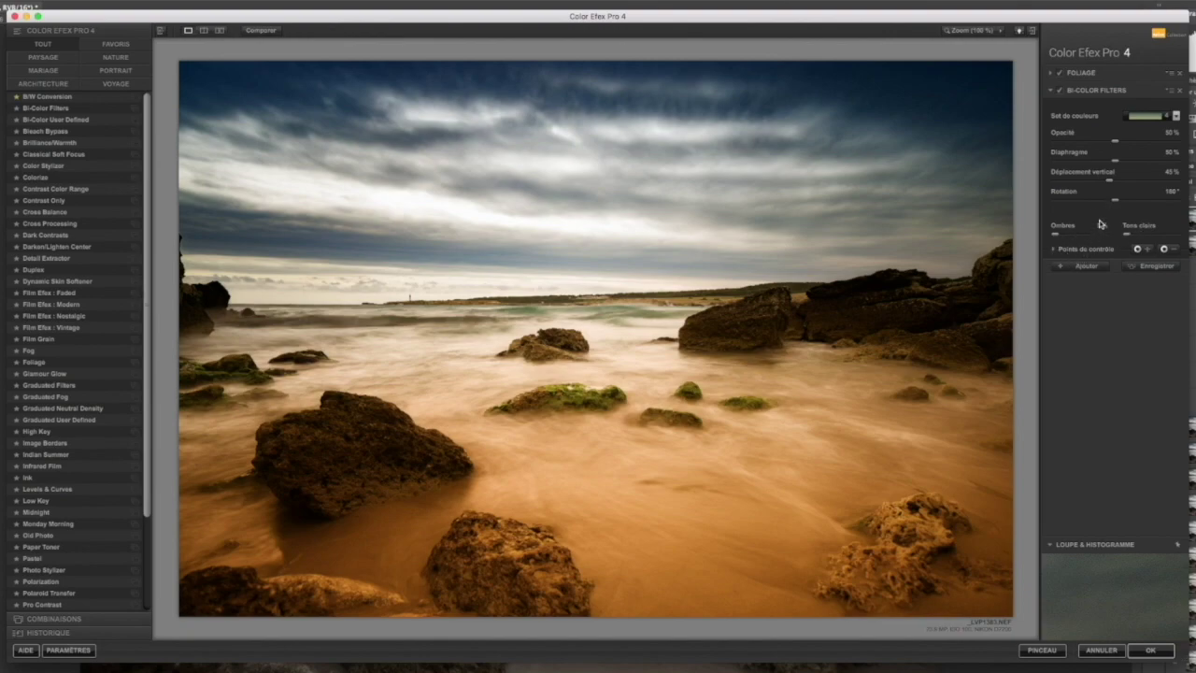
pyautogui.moveTo(1114, 144)
pyautogui.mouseDown()
pyautogui.moveTo(1075, 148)
pyautogui.moveTo(1124, 167)
pyautogui.mouseUp()
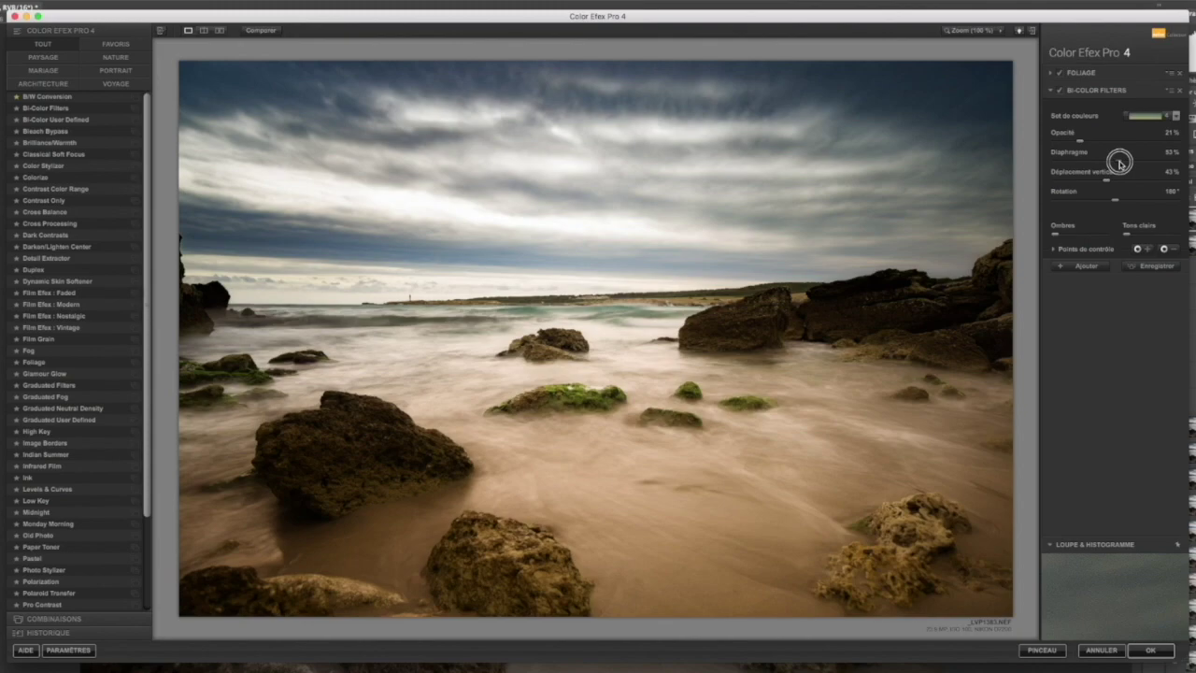
pyautogui.moveTo(1120, 164); pyautogui.dragTo(1187, 165)
pyautogui.moveTo(1109, 184)
pyautogui.mouseDown()
pyautogui.moveTo(1128, 182)
pyautogui.moveTo(1100, 184)
pyautogui.moveTo(1114, 185)
pyautogui.mouseUp()
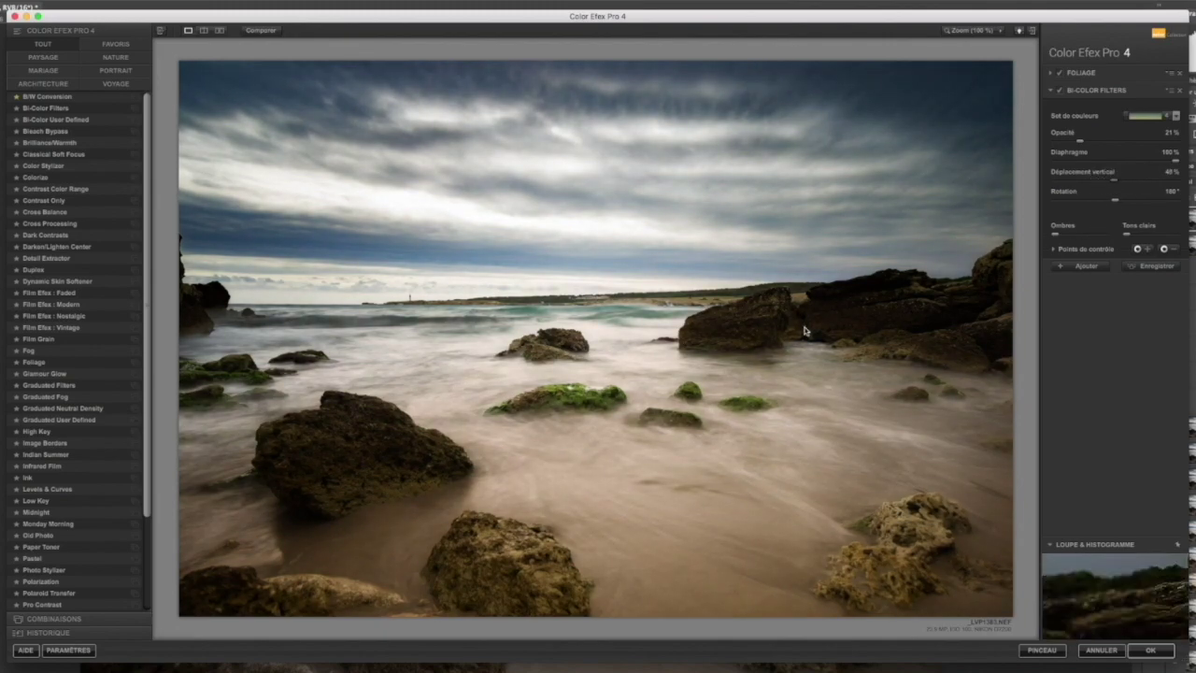
pyautogui.moveTo(1085, 145)
pyautogui.mouseDown()
pyautogui.moveTo(1171, 145)
pyautogui.moveTo(1075, 149)
pyautogui.moveTo(1084, 151)
pyautogui.mouseUp()
# Step: Compare the filtered image with the unfiltered version several times
pyautogui.click(260, 32)
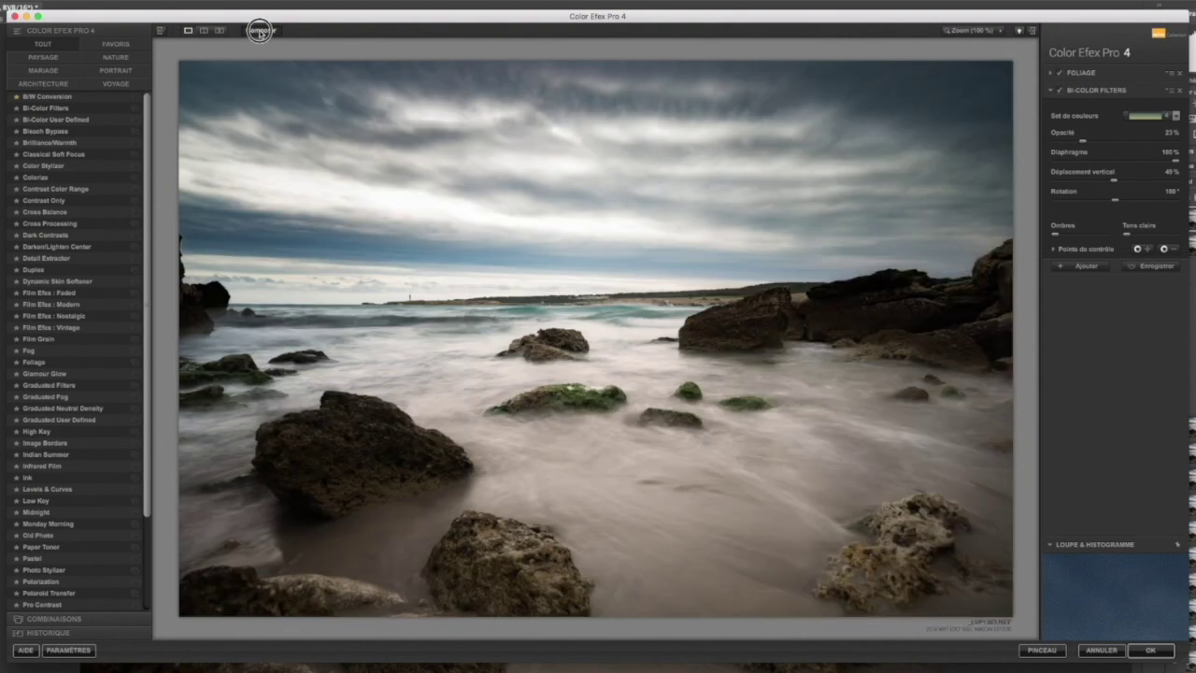
pyautogui.click(260, 31)
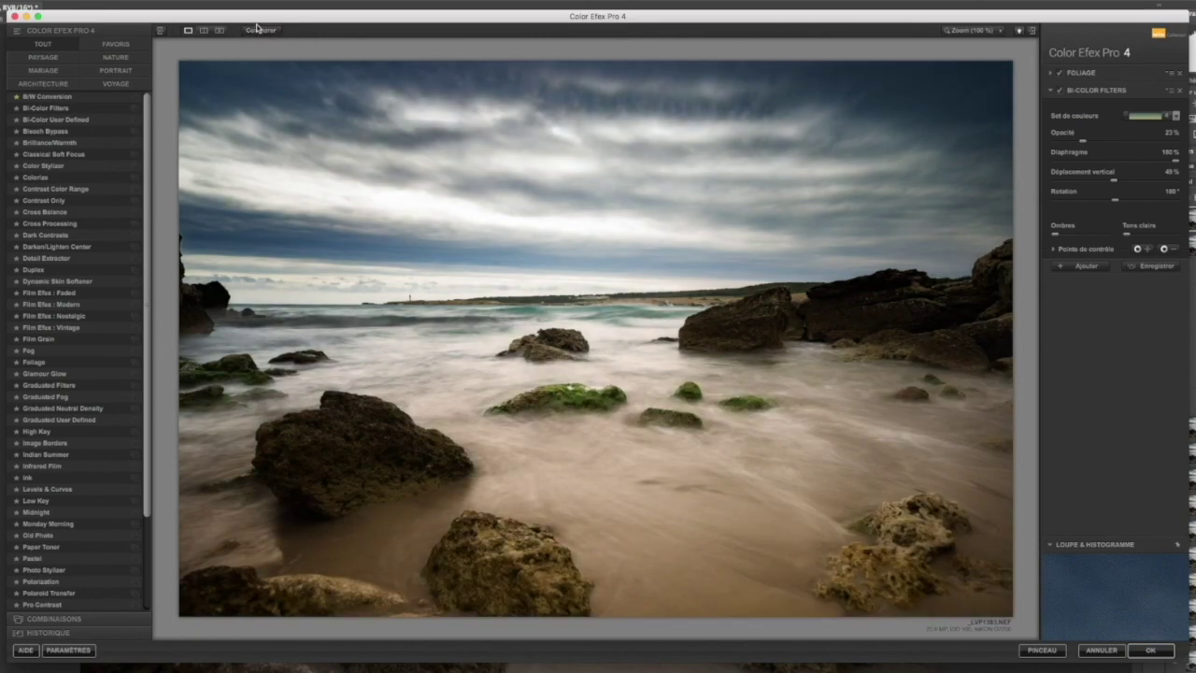
pyautogui.click(259, 31)
pyautogui.click(252, 30)
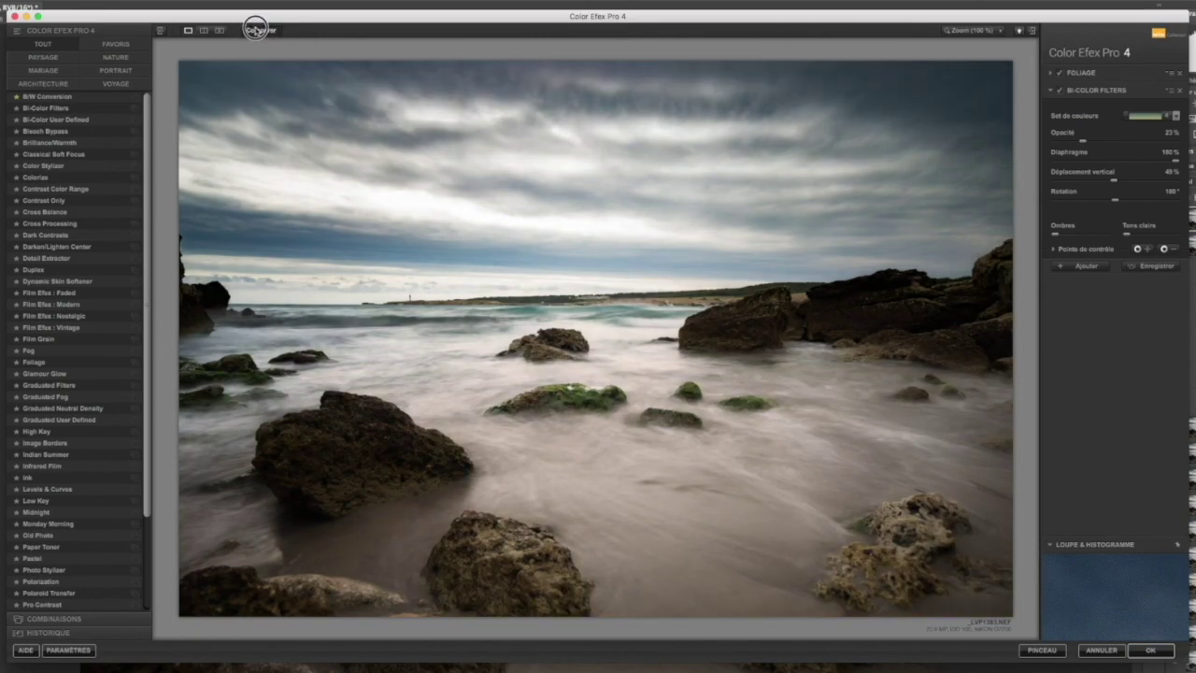
pyautogui.click(251, 30)
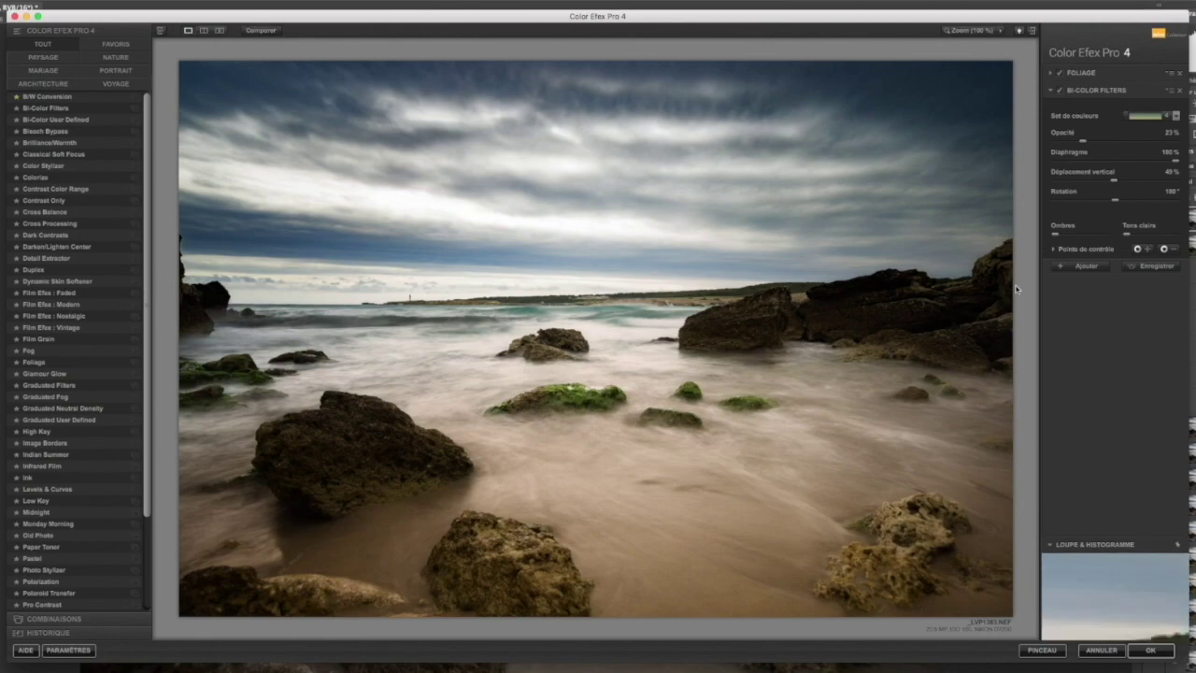
# Step: Rotate the bi-color gradient slightly, set its vertical shift to about 51%, and apply the Color Efex filters to the image
pyautogui.moveTo(1116, 202); pyautogui.dragTo(1121, 200)
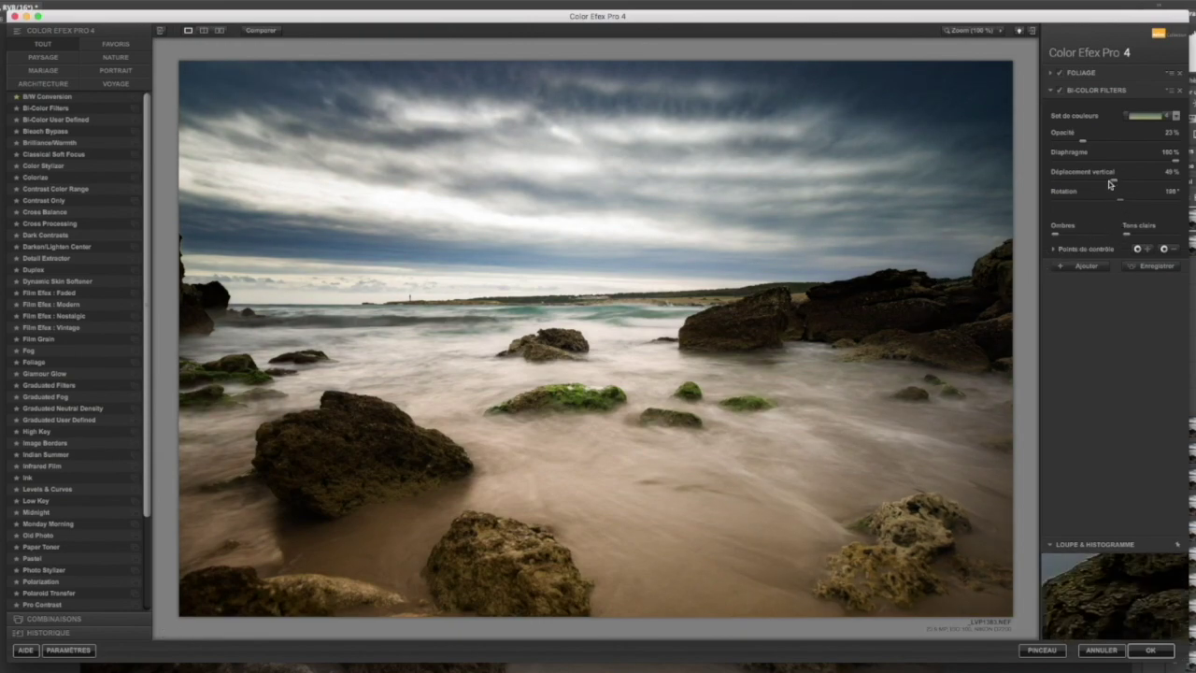
pyautogui.moveTo(1114, 183); pyautogui.dragTo(1124, 182)
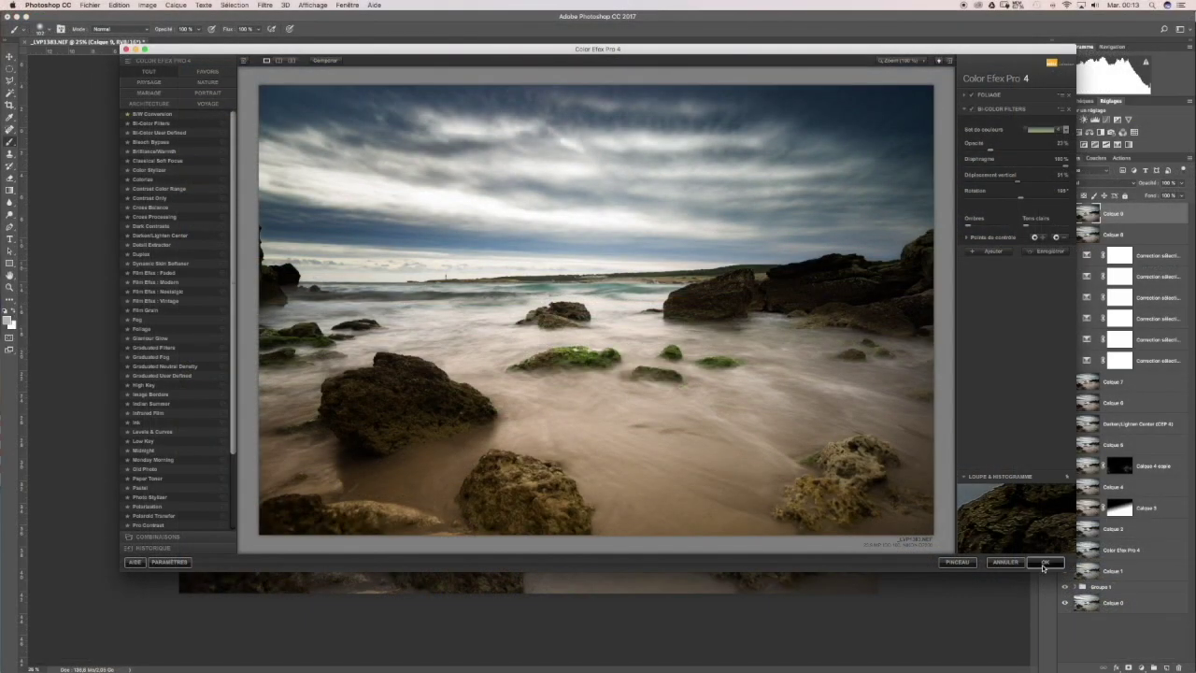
pyautogui.press('Return')
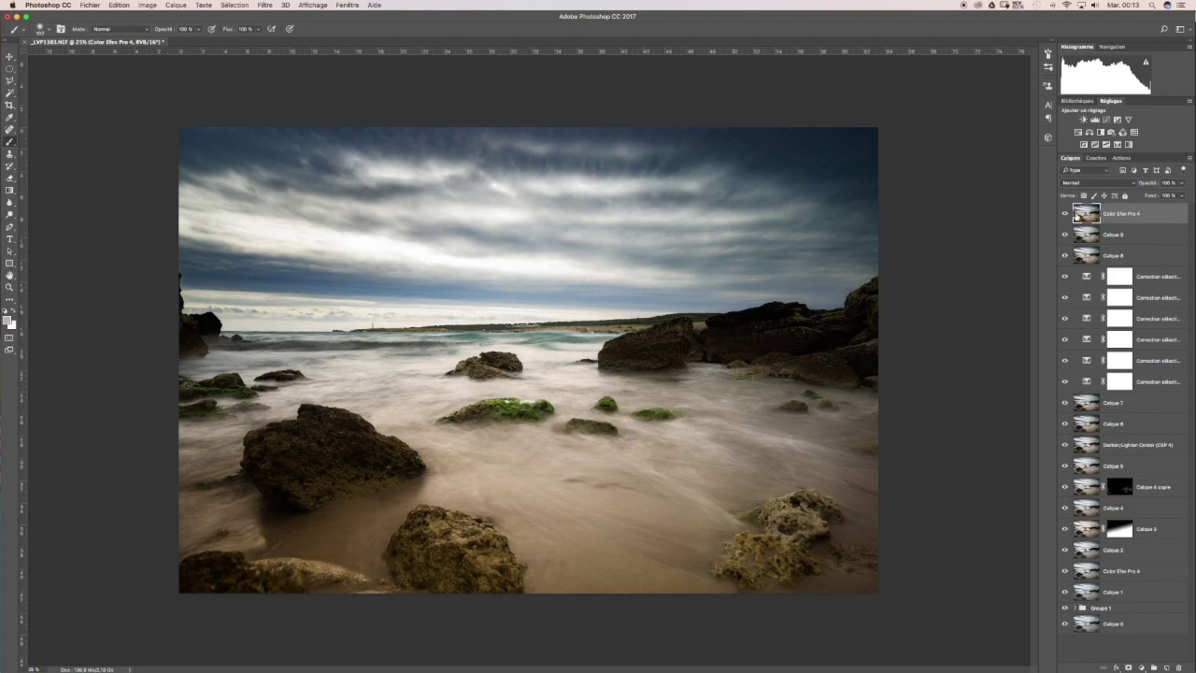
# Step: Lower the top Color Efex Pro 4 layer's opacity to about 73% and stamp the visible layers into a new layer
pyautogui.click(1182, 184)
pyautogui.moveTo(1183, 195)
pyautogui.mouseDown()
pyautogui.moveTo(1164, 204)
pyautogui.moveTo(1169, 196)
pyautogui.mouseUp()
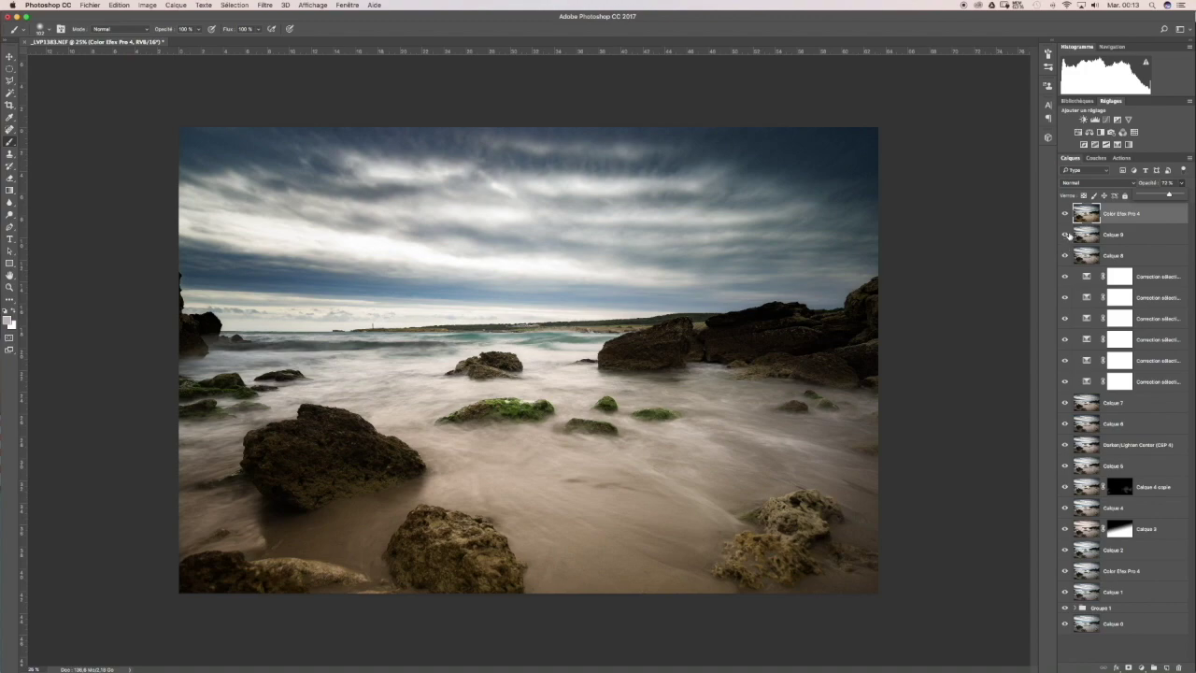
pyautogui.click(1084, 214)
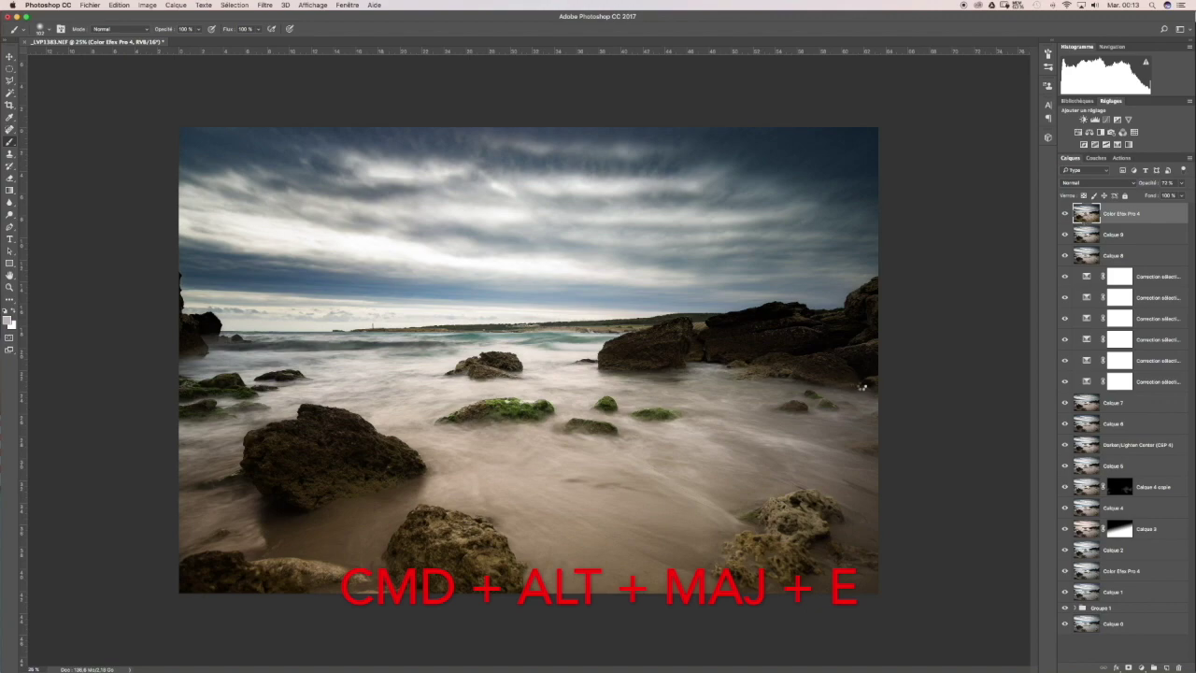
pyautogui.press('super+alt+shift+e')
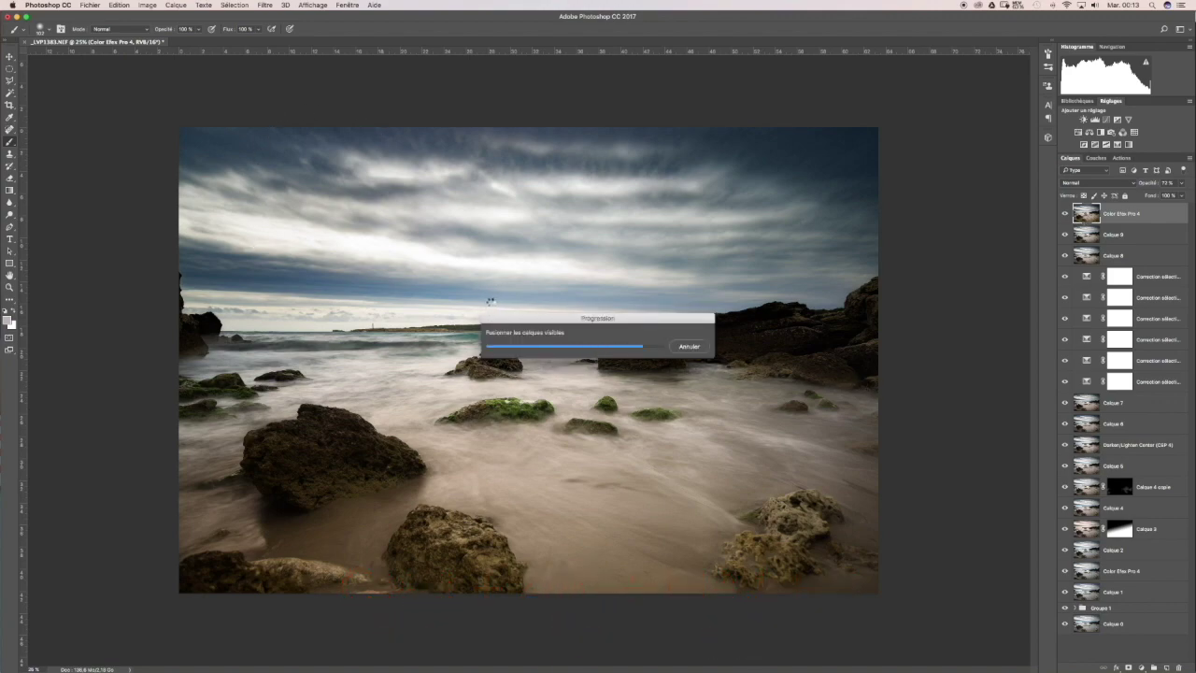
# Step: Copy the sky above the horizon and rocks to a new layer using a Polygonal Lasso selection, and hide all layers beneath it
pyautogui.click(10, 81)
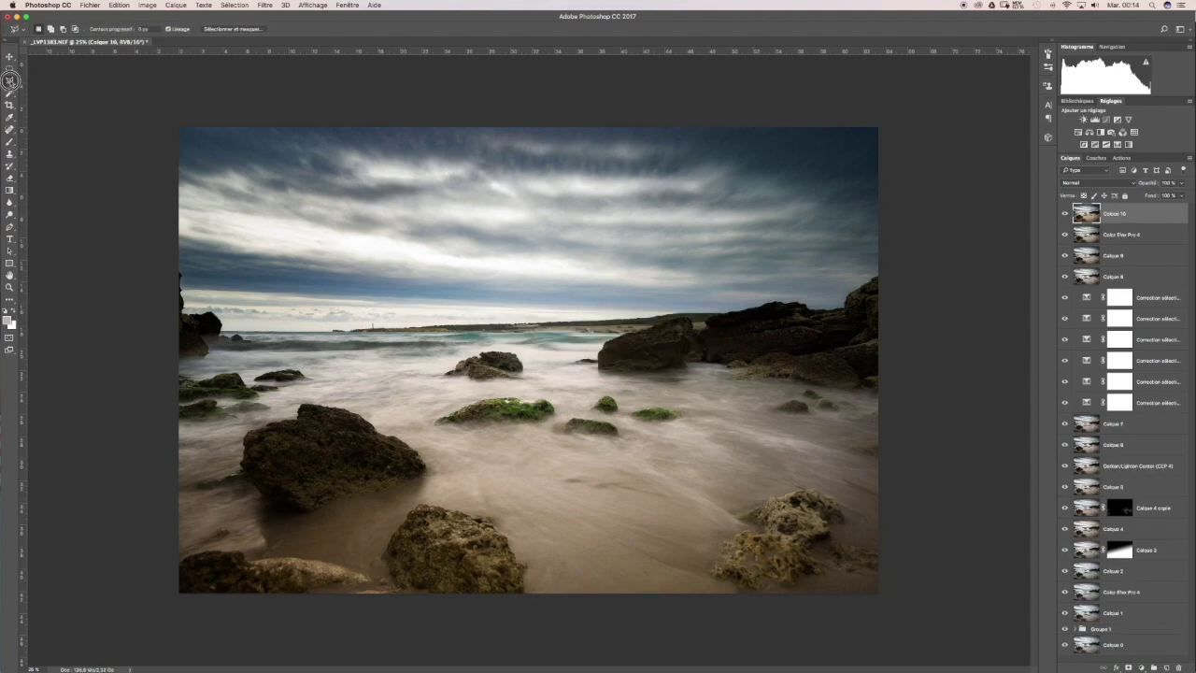
pyautogui.moveTo(168, 122)
pyautogui.mouseDown()
pyautogui.moveTo(166, 269)
pyautogui.moveTo(192, 277)
pyautogui.moveTo(189, 310)
pyautogui.moveTo(239, 314)
pyautogui.moveTo(228, 316)
pyautogui.moveTo(247, 327)
pyautogui.moveTo(686, 320)
pyautogui.moveTo(753, 313)
pyautogui.moveTo(778, 292)
pyautogui.moveTo(843, 307)
pyautogui.moveTo(892, 263)
pyautogui.moveTo(897, 118)
pyautogui.moveTo(173, 126)
pyautogui.mouseUp()
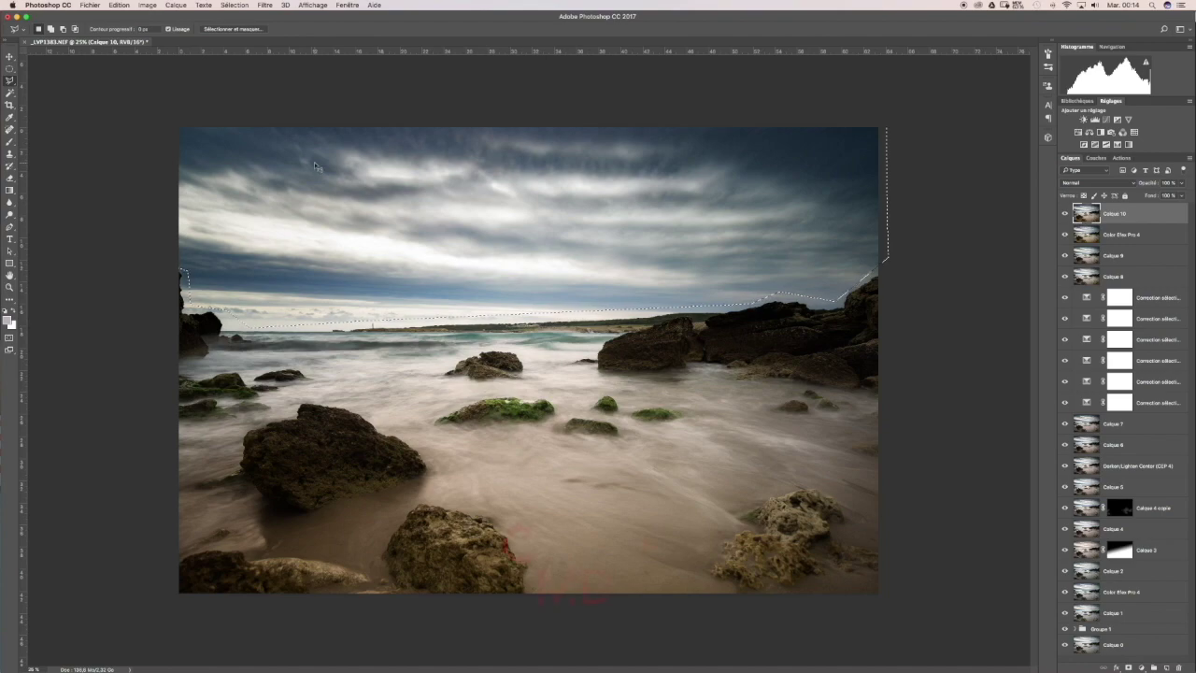
pyautogui.press('super+j')
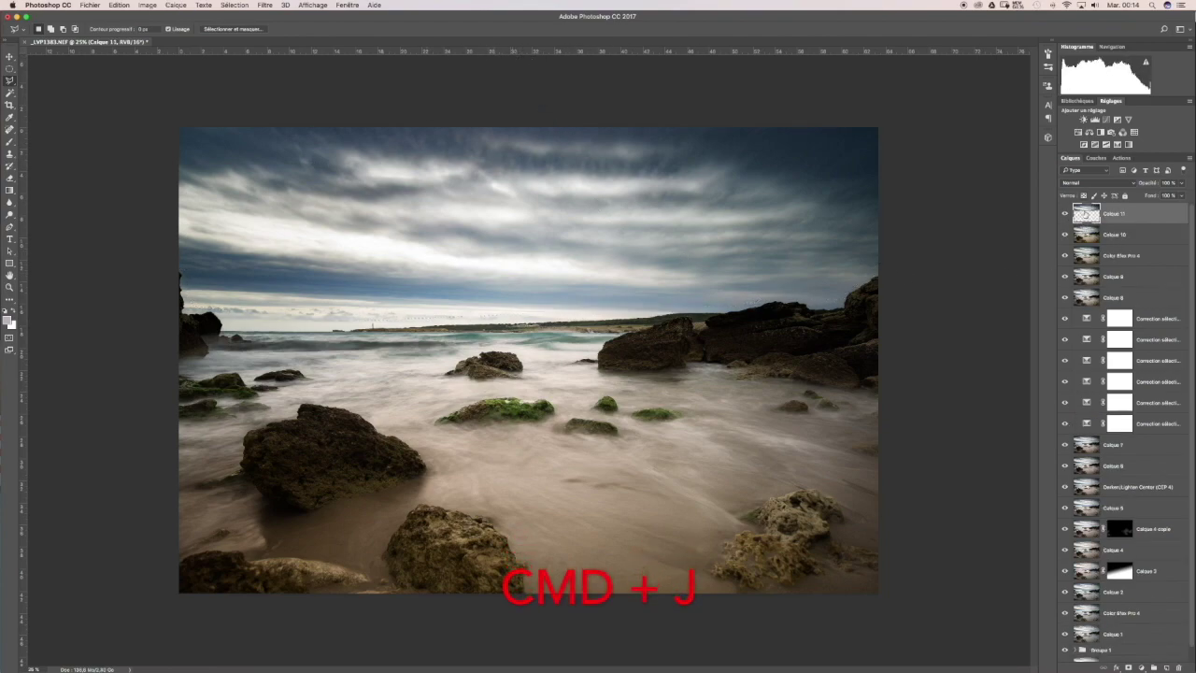
pyautogui.moveTo(1064, 234); pyautogui.dragTo(1095, 620)
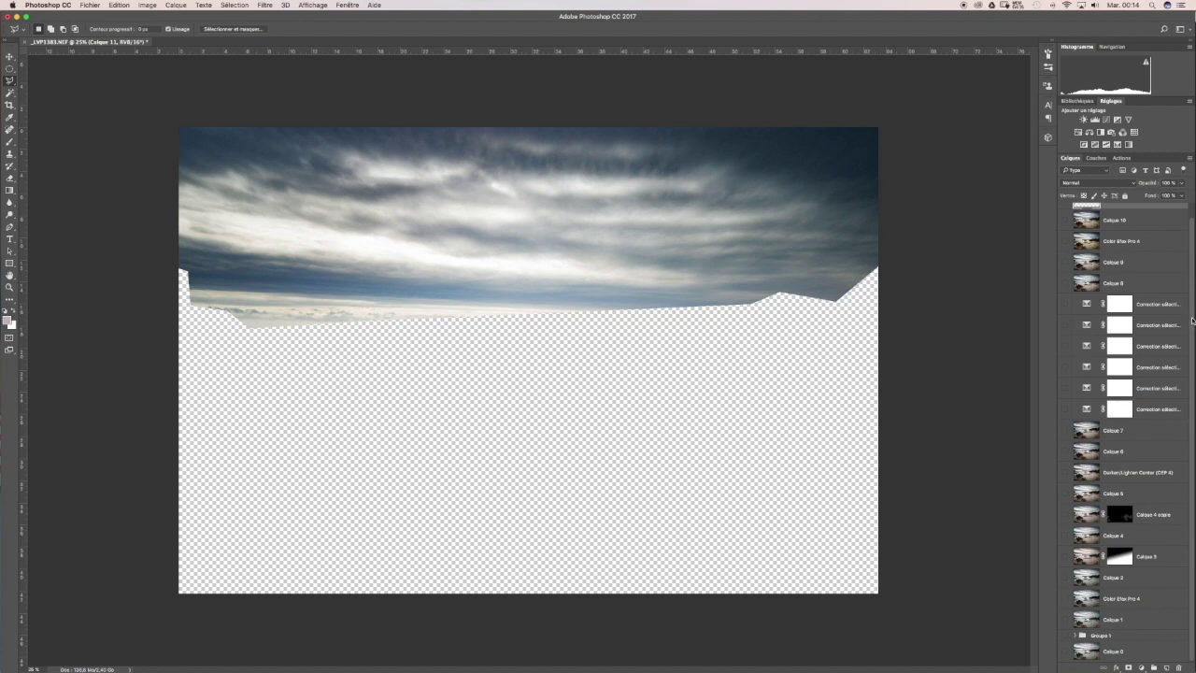
pyautogui.moveTo(1193, 320); pyautogui.dragTo(1194, 273)
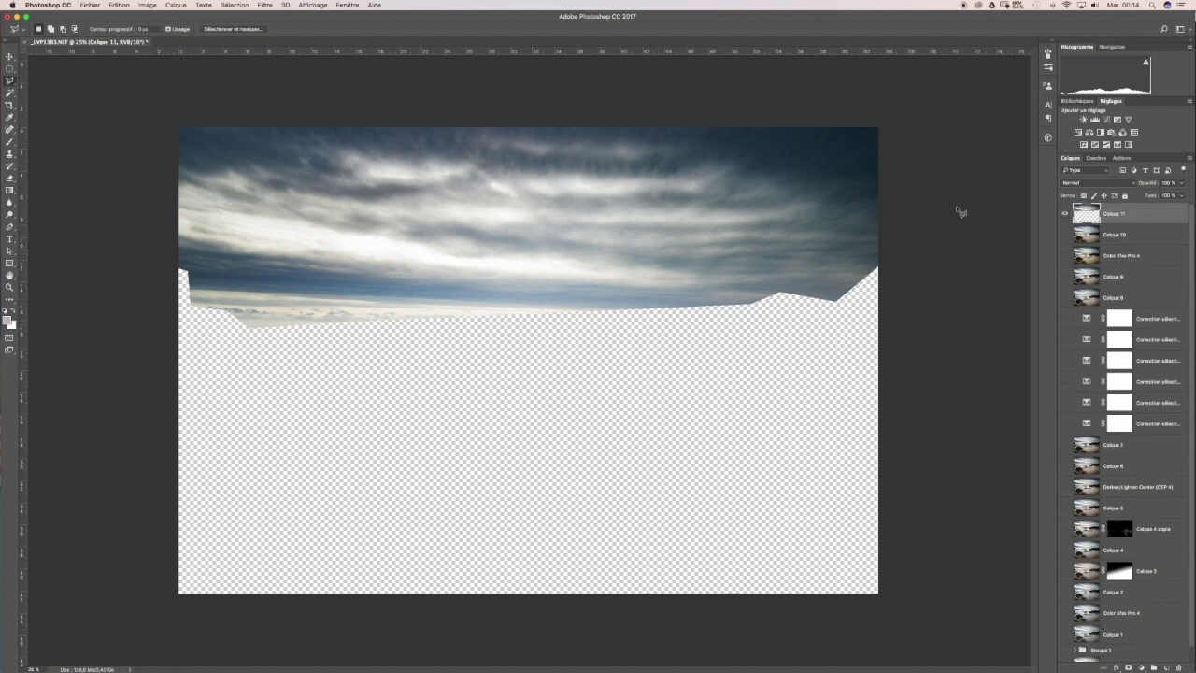
# Step: Show the full image beneath the sky layer and apply a Zoom radial blur at best quality to the sky, with a shifted blur centre
pyautogui.click(1065, 234)
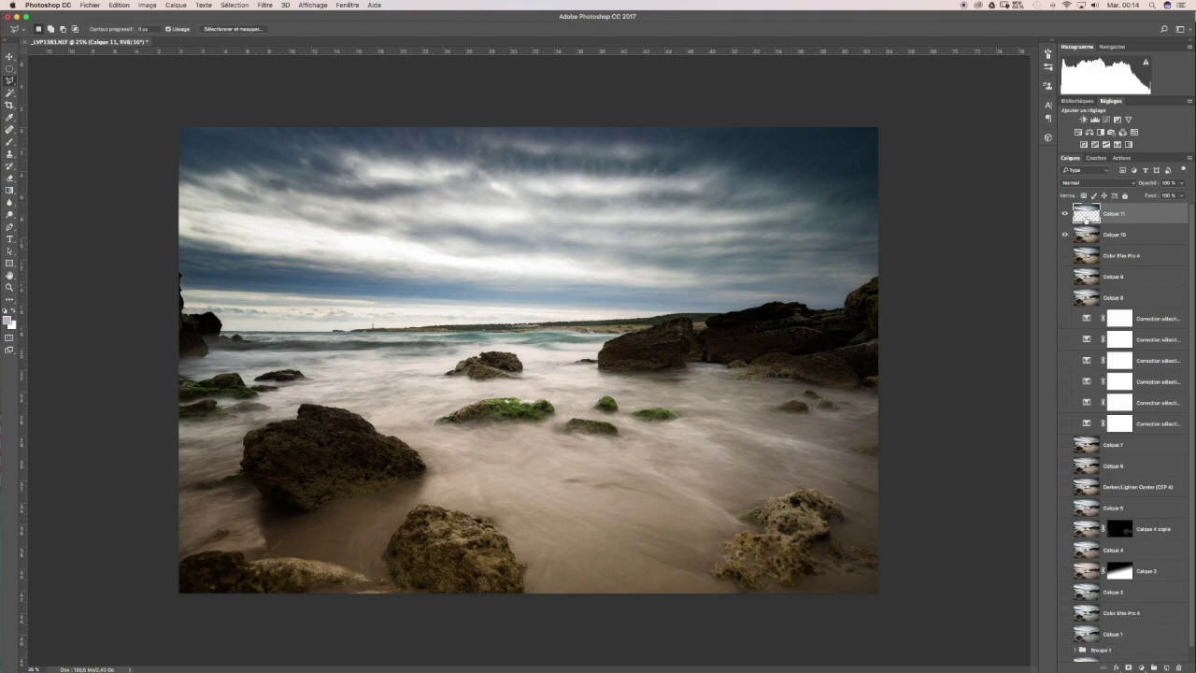
pyautogui.click(266, 5)
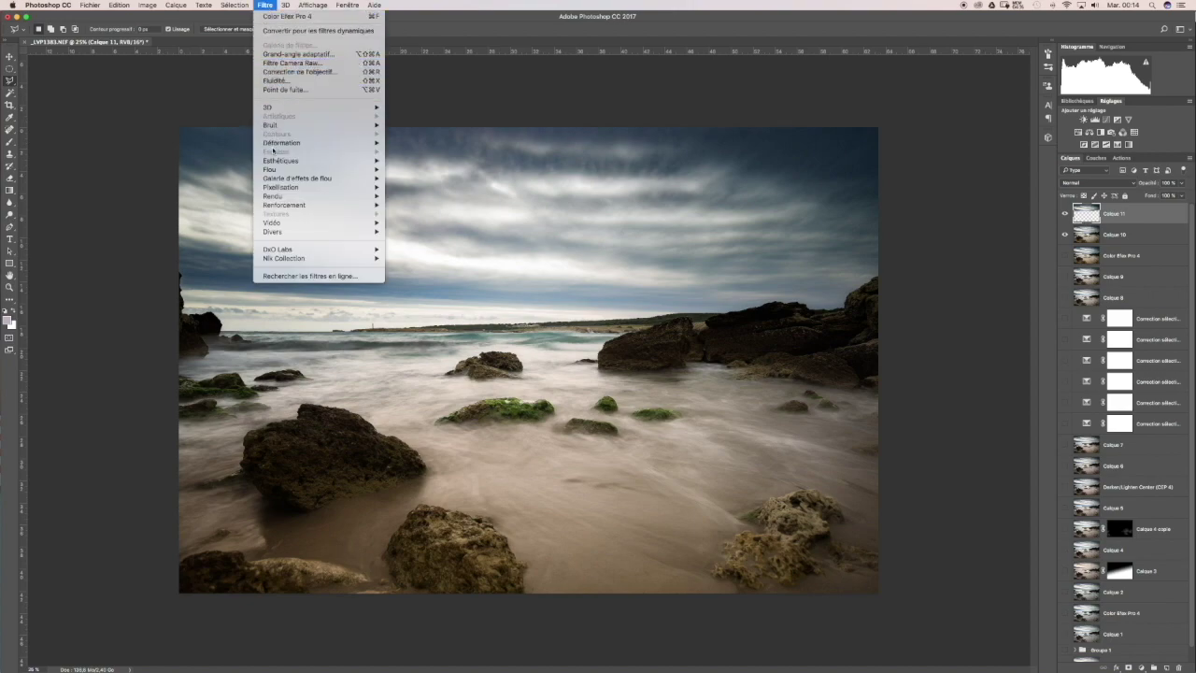
pyautogui.moveTo(282, 171)
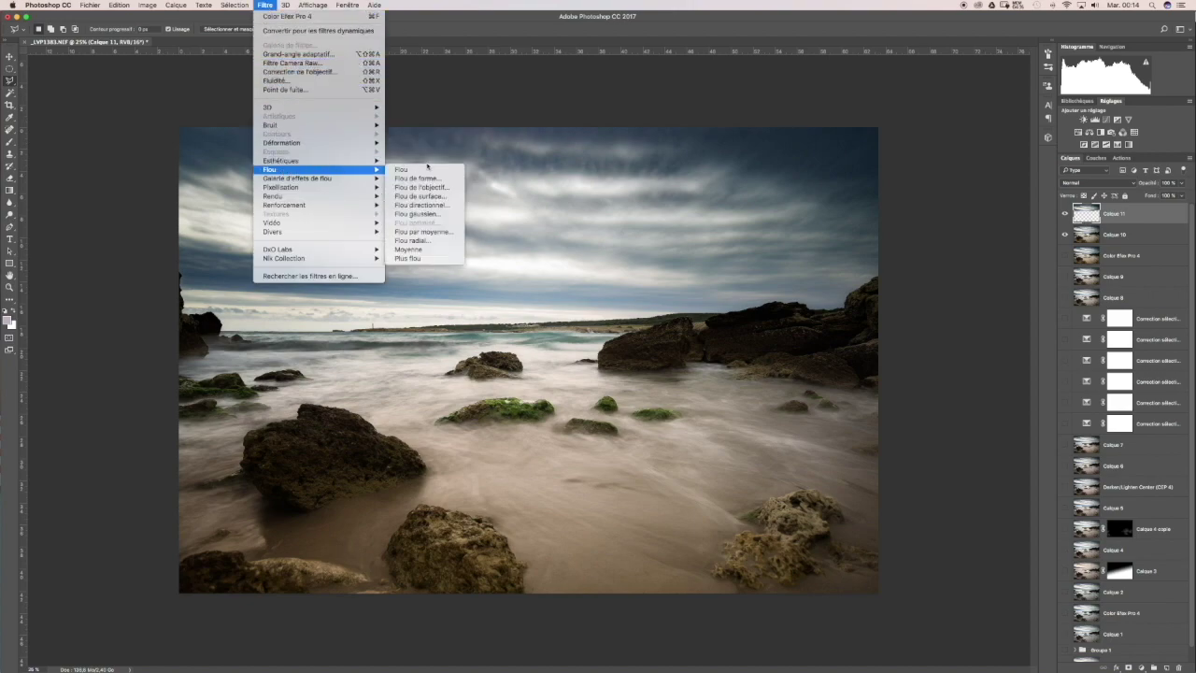
pyautogui.click(416, 240)
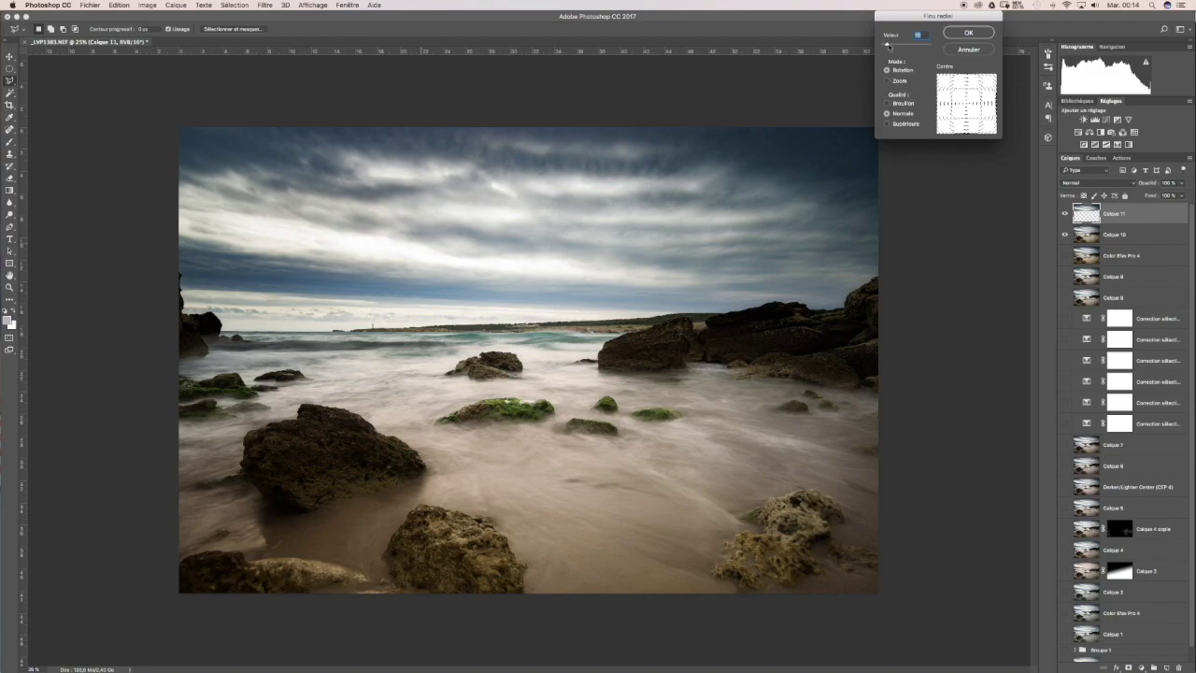
pyautogui.click(888, 83)
pyautogui.click(888, 125)
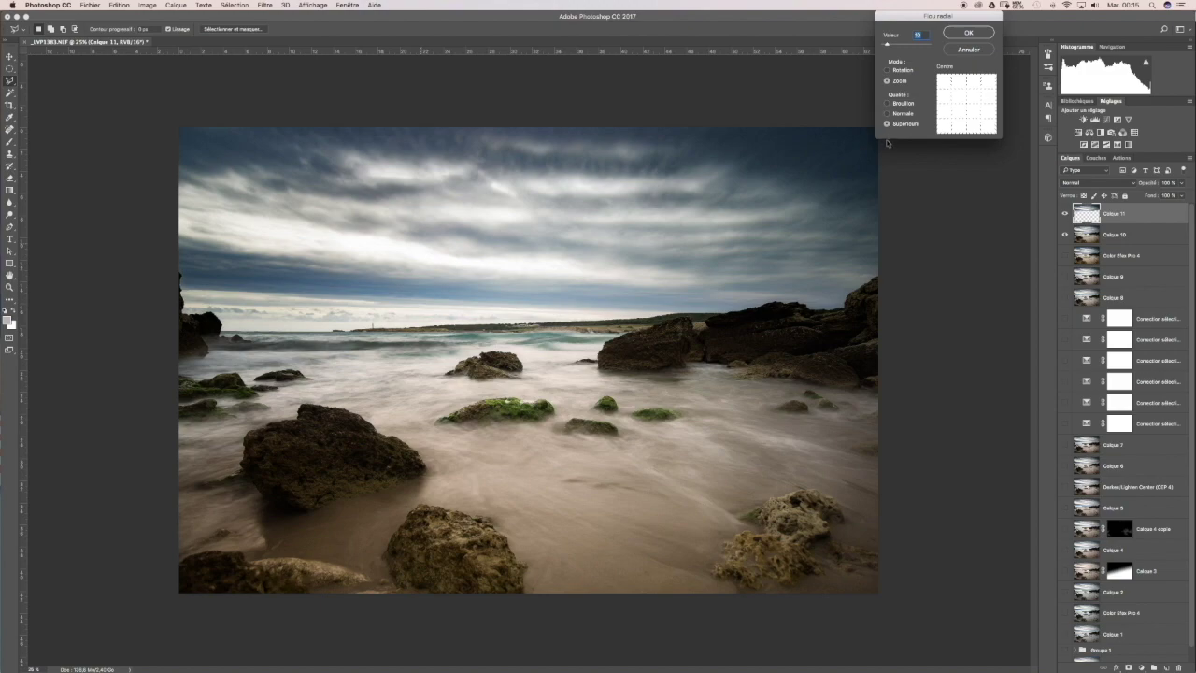
pyautogui.moveTo(968, 111); pyautogui.dragTo(974, 115)
pyautogui.moveTo(973, 115); pyautogui.dragTo(981, 104)
pyautogui.click(971, 33)
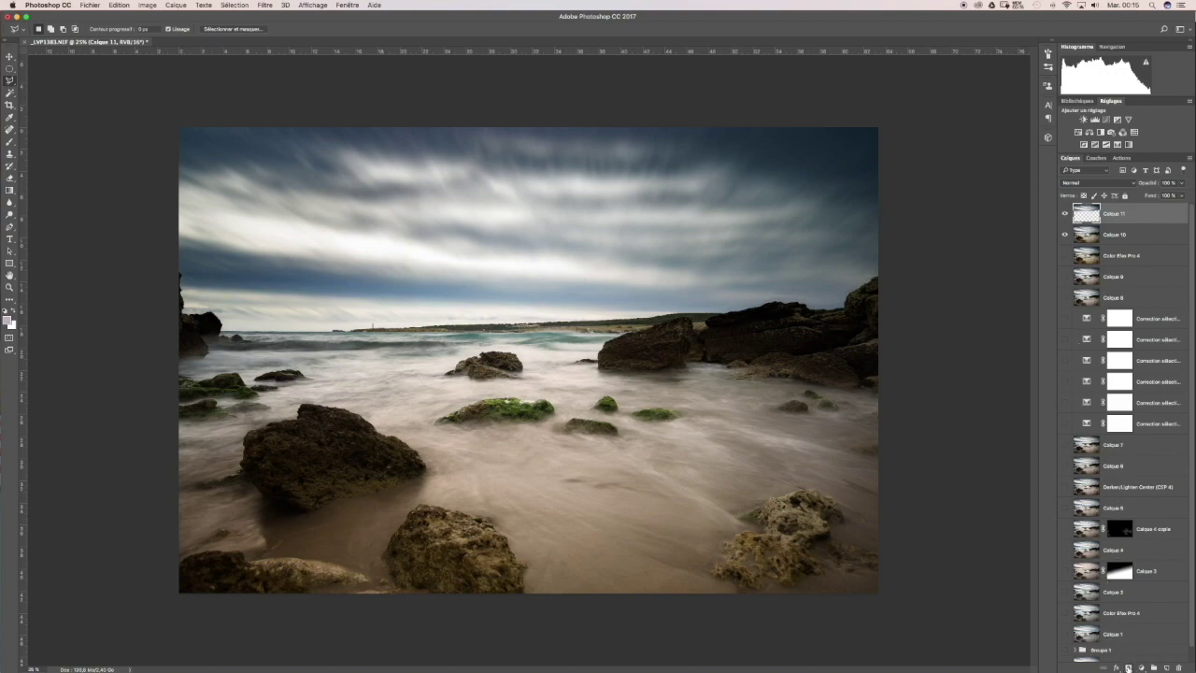
# Step: Add a layer mask to the blurred sky layer and fade the blur out toward the horizon with a black-to-white gradient
pyautogui.click(1128, 667)
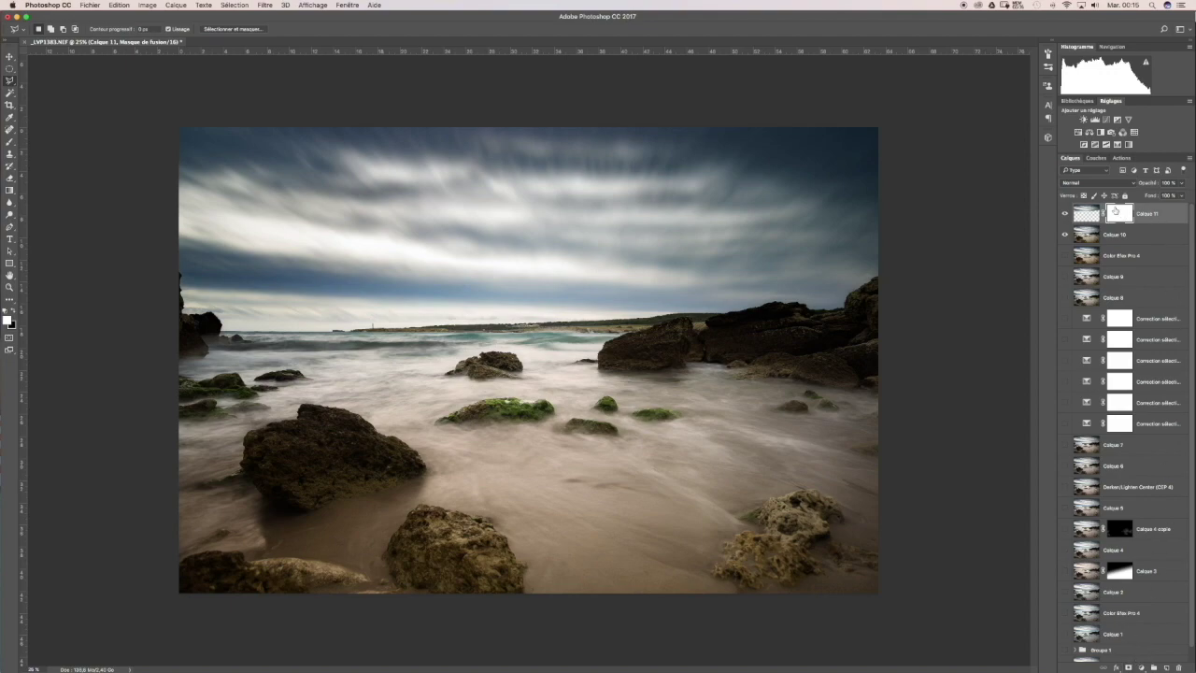
pyautogui.click(13, 311)
pyautogui.click(10, 190)
pyautogui.moveTo(513, 252); pyautogui.dragTo(530, 329)
pyautogui.moveTo(477, 213); pyautogui.dragTo(530, 353)
pyautogui.moveTo(486, 147); pyautogui.dragTo(540, 355)
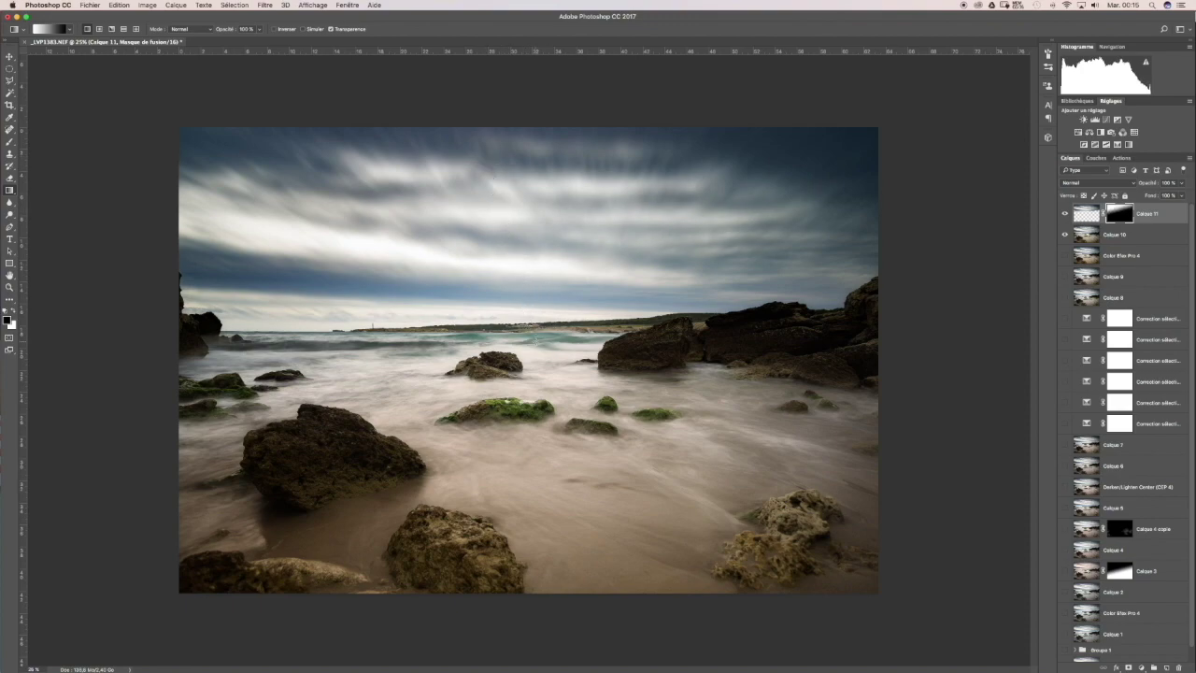
# Step: Redraw the mask gradient so the lower sky keeps more of its sharp detail, and compare the image with and without the blur
pyautogui.moveTo(444, 142); pyautogui.dragTo(500, 325)
pyautogui.moveTo(448, 137); pyautogui.dragTo(498, 316)
pyautogui.moveTo(467, 94); pyautogui.dragTo(512, 264)
pyautogui.moveTo(451, 107); pyautogui.dragTo(513, 287)
pyautogui.moveTo(503, 172); pyautogui.dragTo(520, 287)
pyautogui.moveTo(426, 97); pyautogui.dragTo(495, 291)
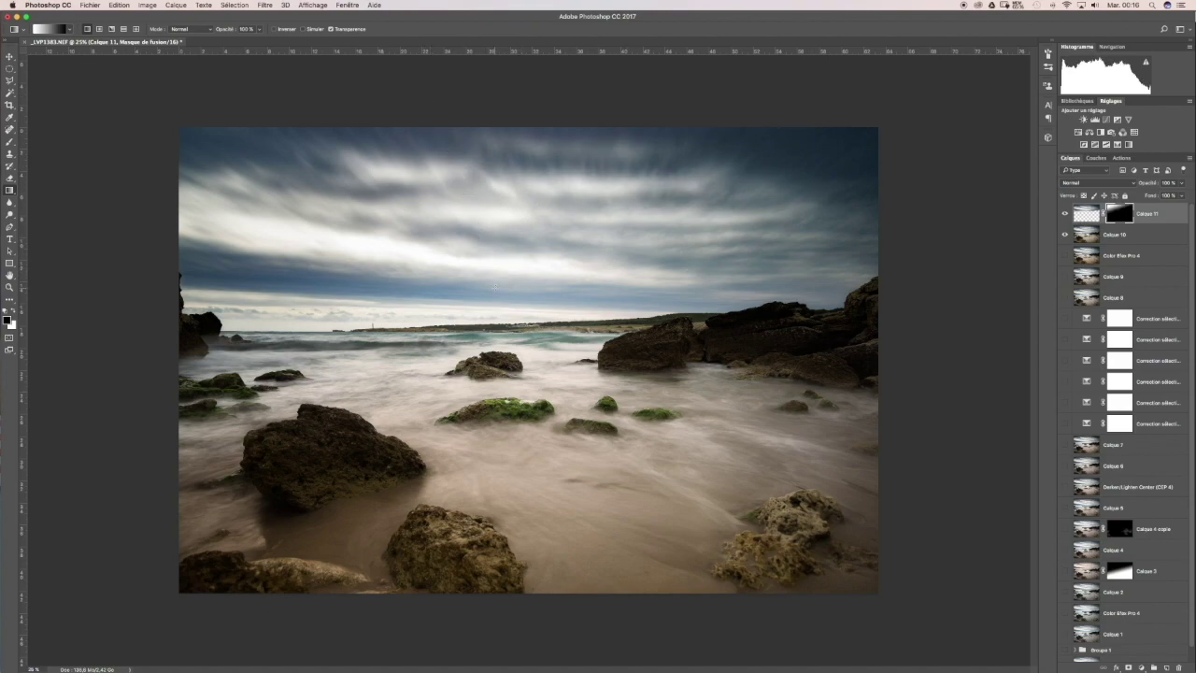
pyautogui.moveTo(500, 113); pyautogui.dragTo(538, 271)
pyautogui.click(1064, 214)
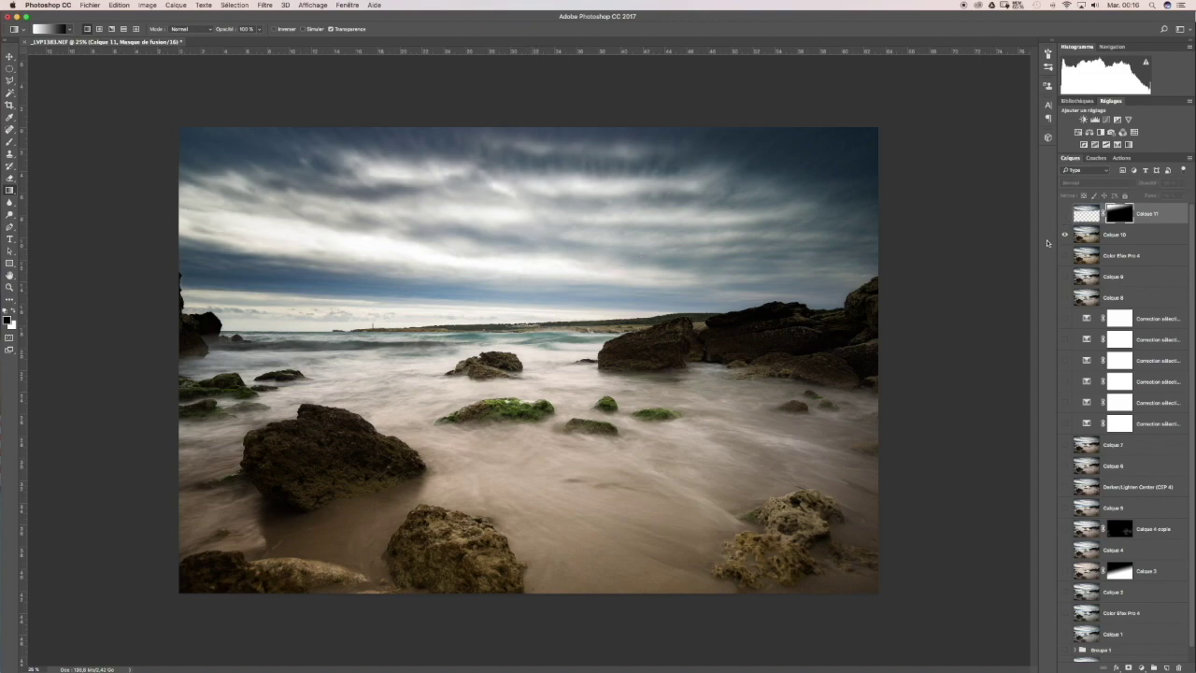
pyautogui.click(1064, 214)
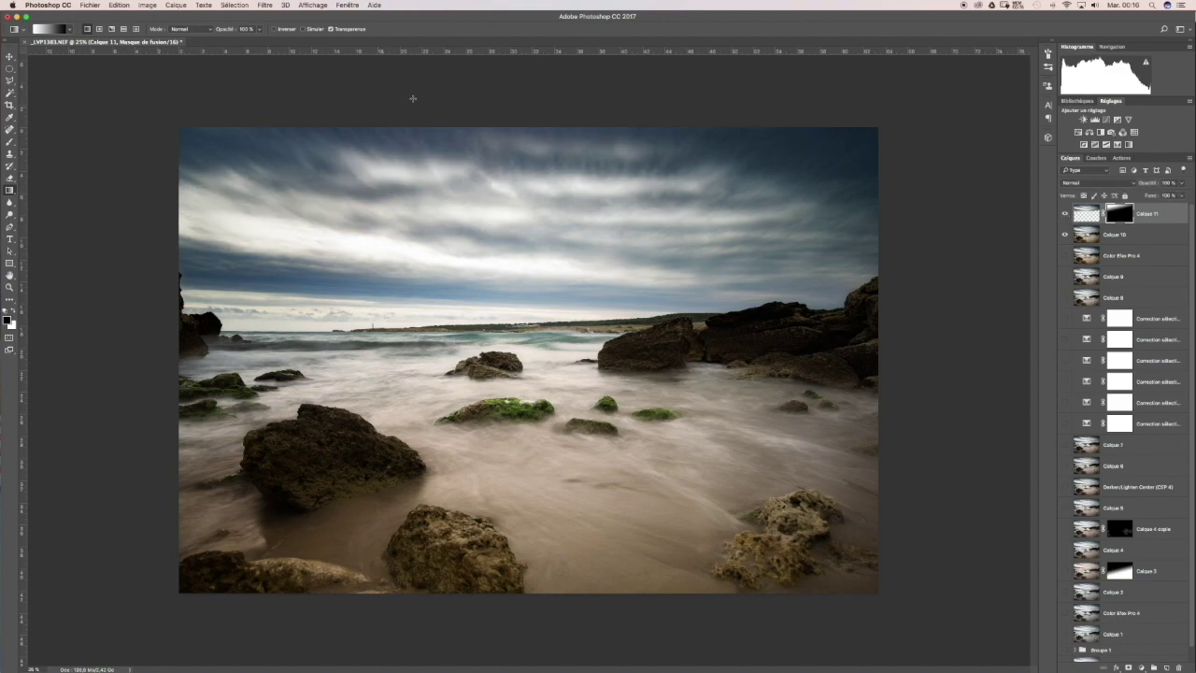
# Step: Stamp the visible layers into a new layer and compare the image with that layer hidden and shown
pyautogui.click(1087, 214)
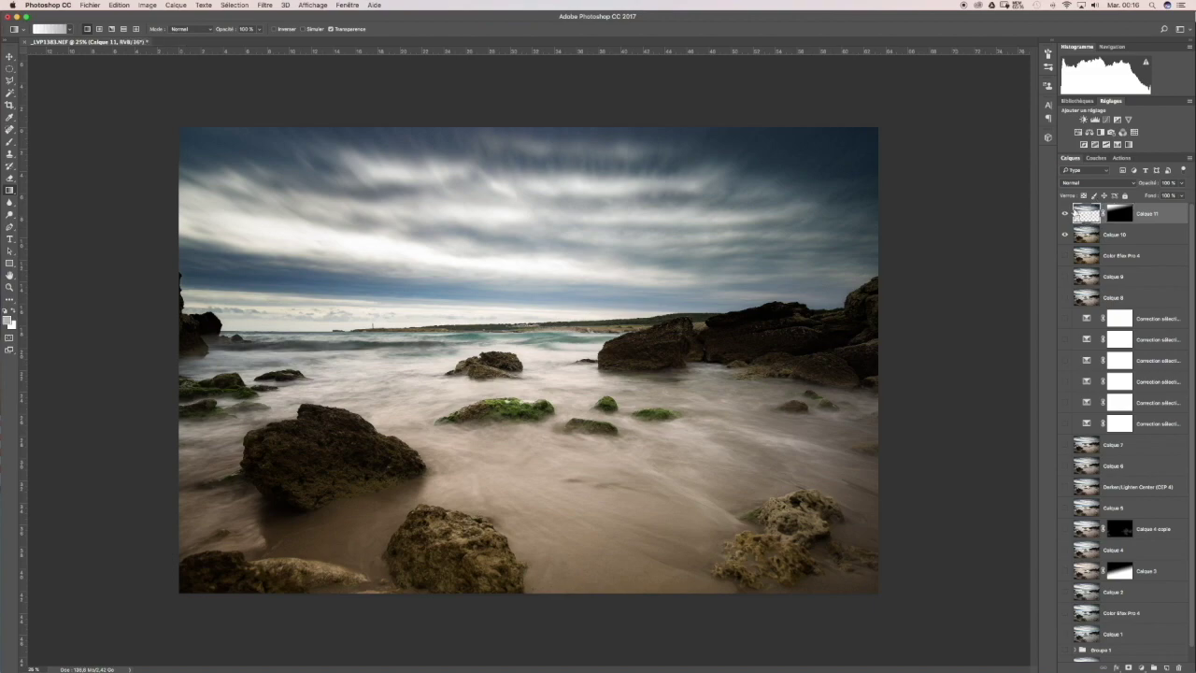
pyautogui.press('super+alt+shift+e')
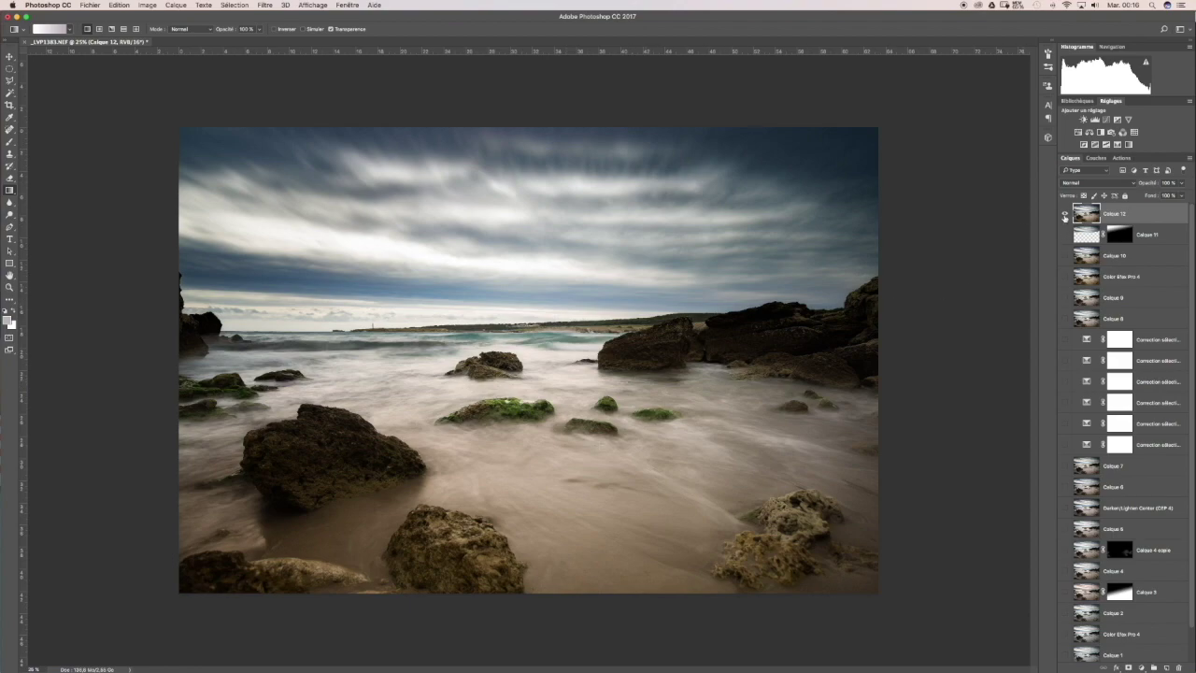
pyautogui.click(1066, 215)
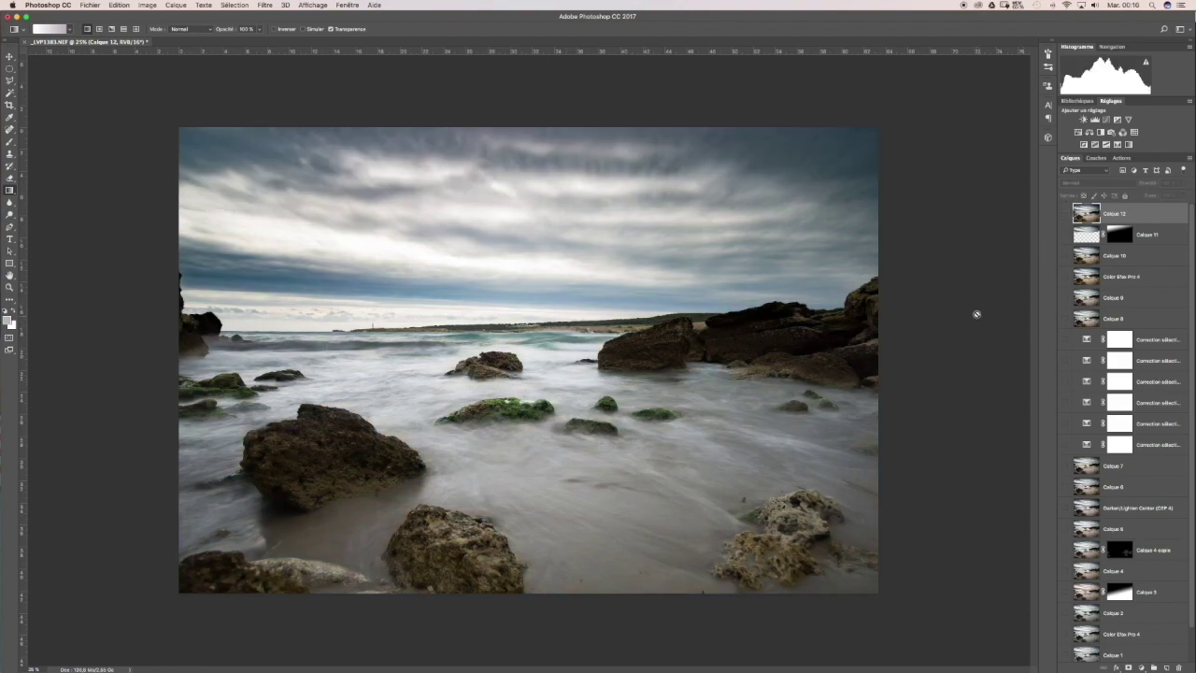
pyautogui.click(1065, 214)
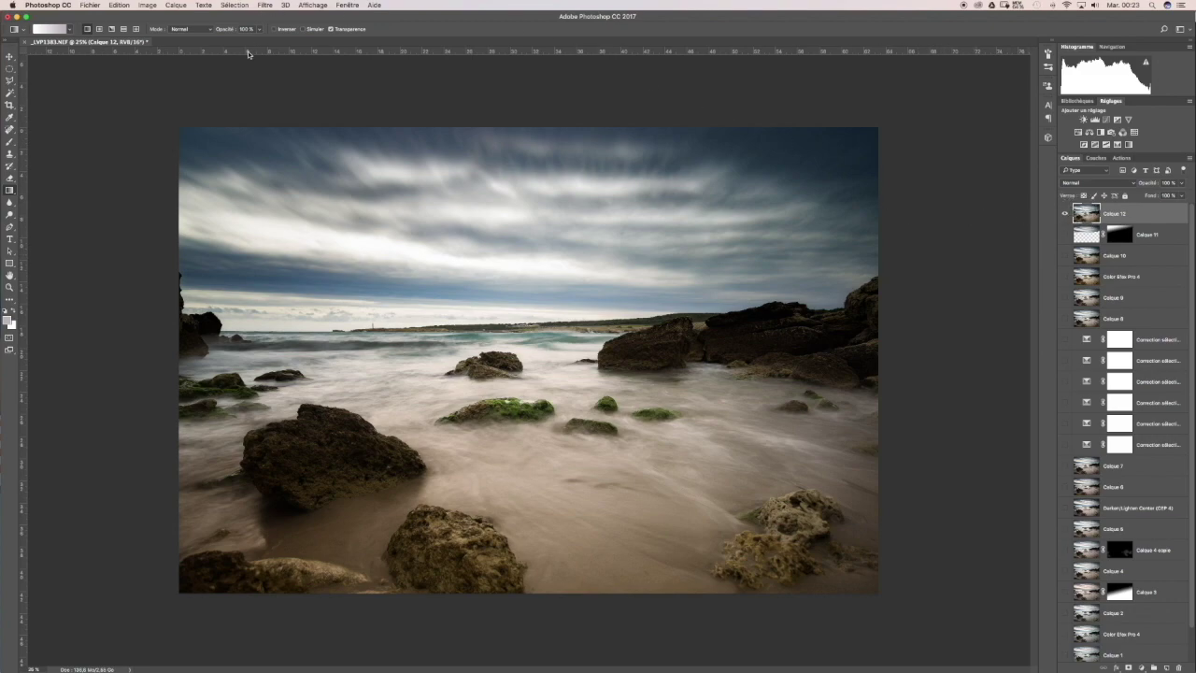
# Step: Open the Spherize filter for the stamped layer, fit the whole image in its preview, and set the mode to Vertical
pyautogui.click(265, 5)
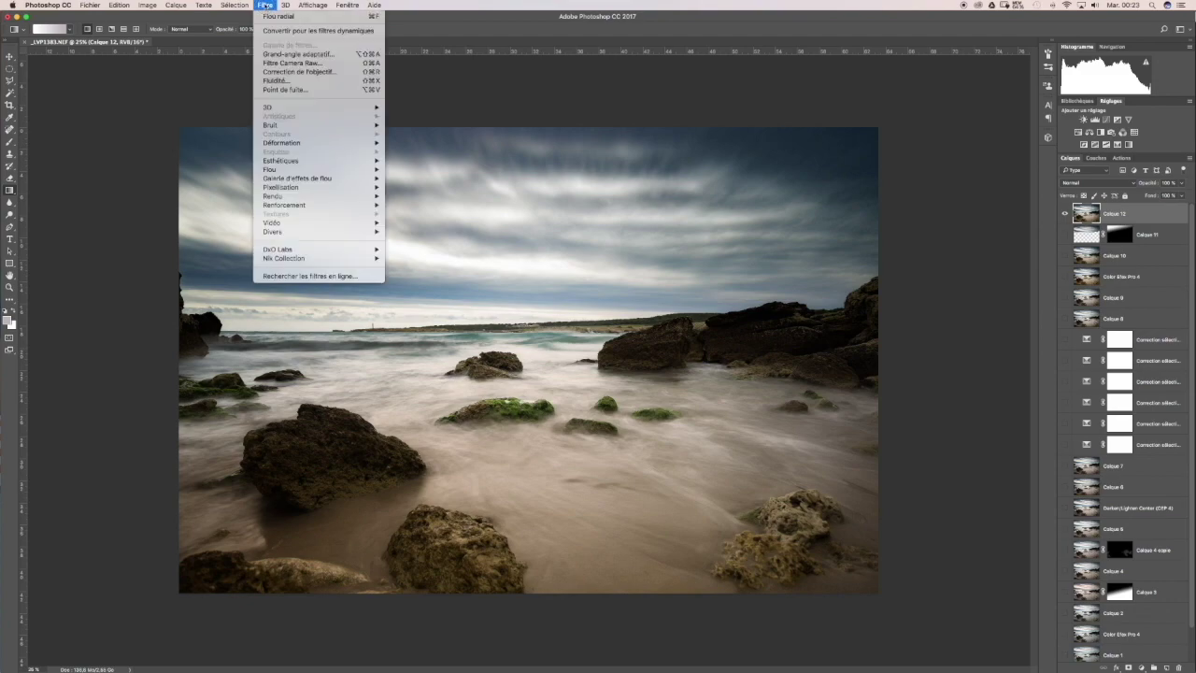
pyautogui.moveTo(292, 143)
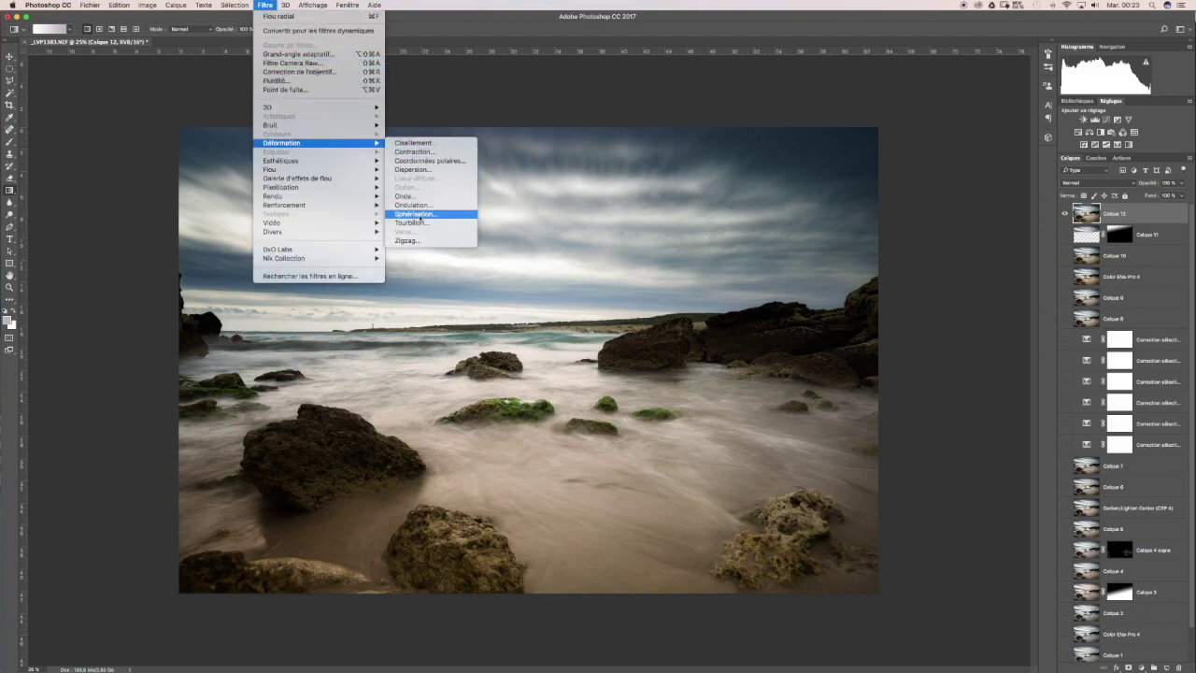
pyautogui.click(421, 215)
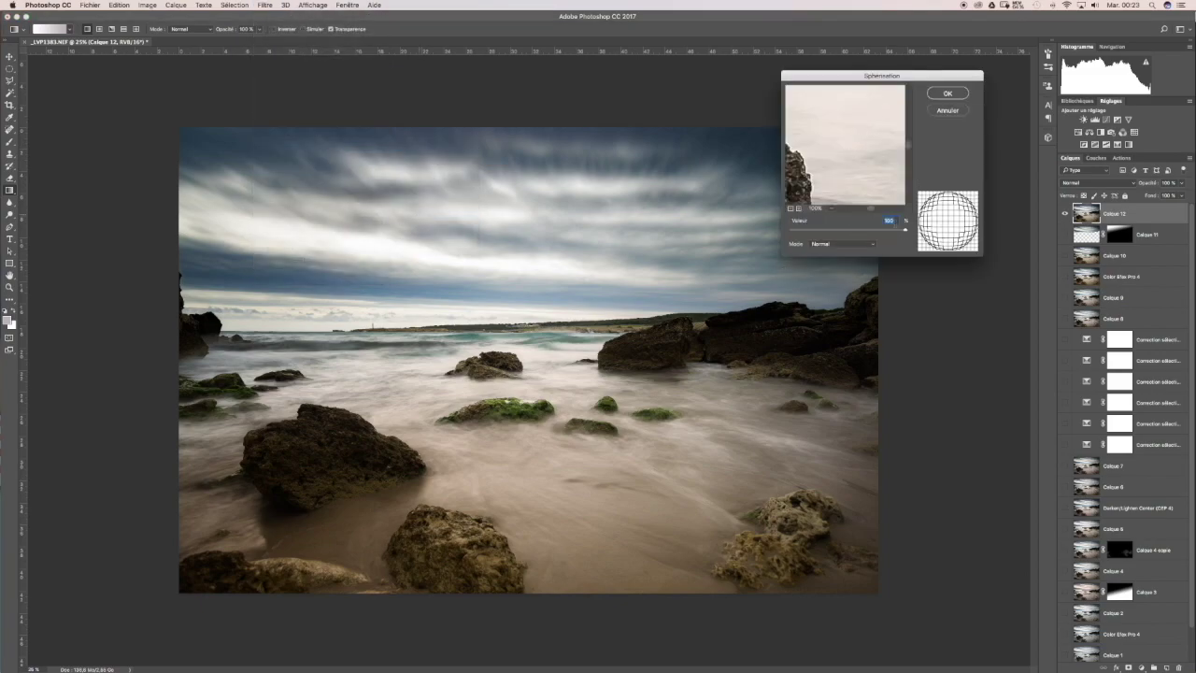
pyautogui.moveTo(905, 231); pyautogui.dragTo(877, 233)
pyautogui.click(790, 208)
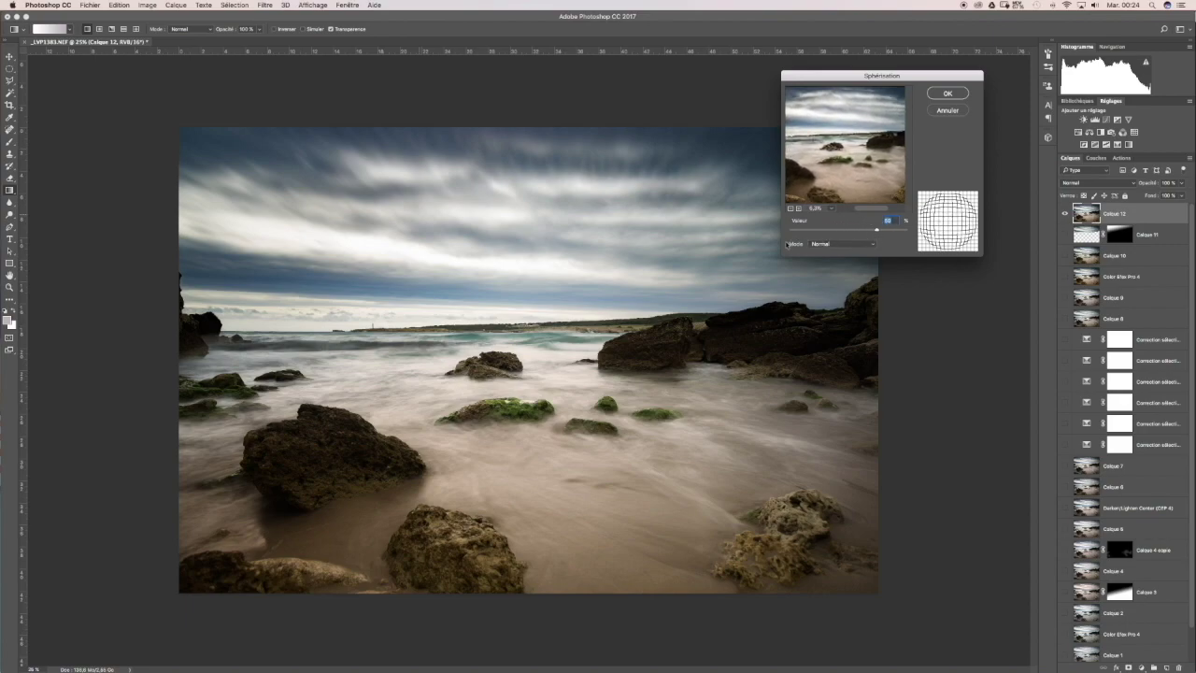
pyautogui.click(872, 244)
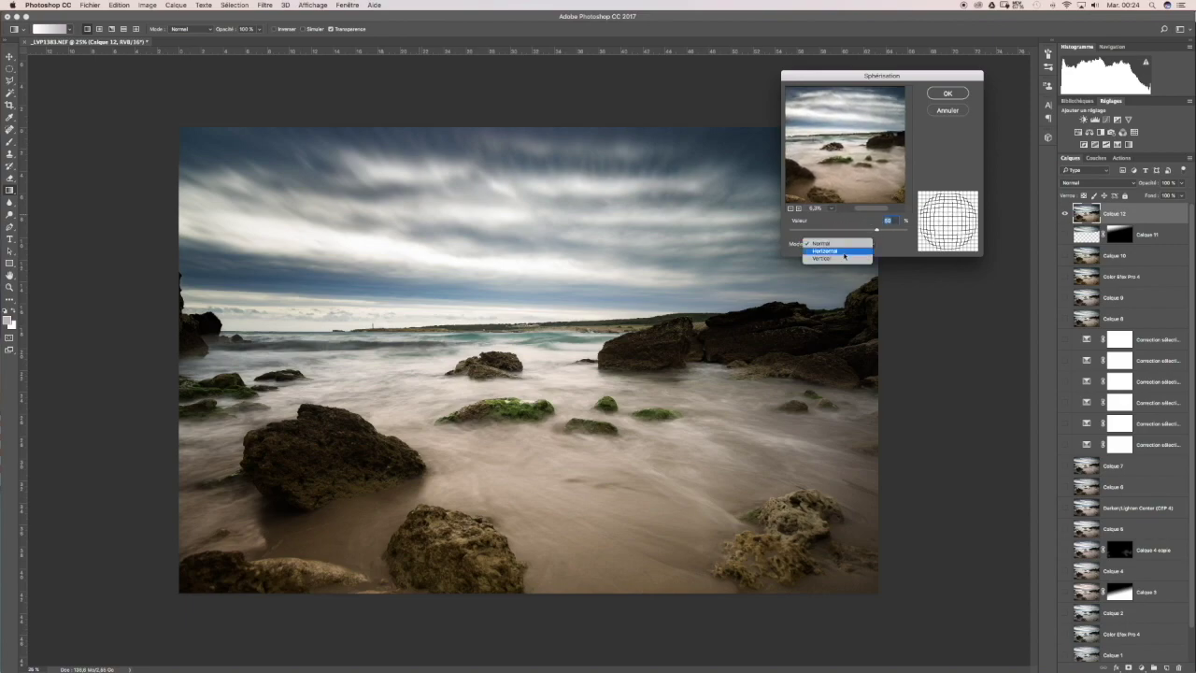
pyautogui.click(843, 258)
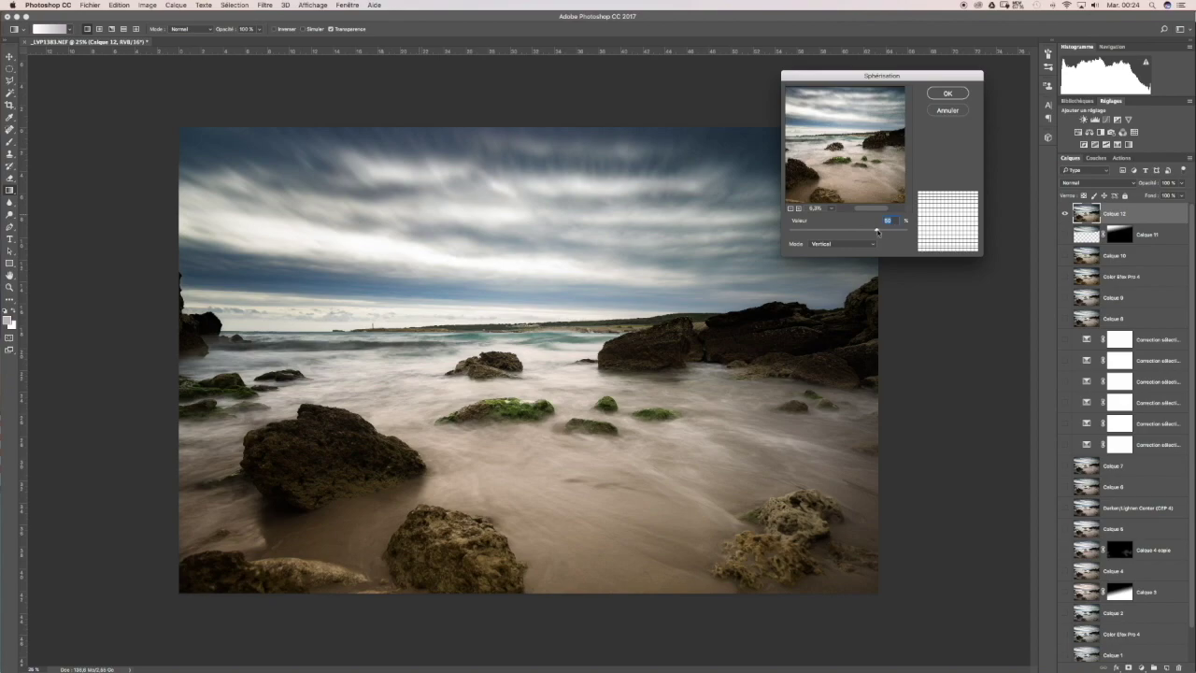
# Step: Set a slightly negative Spherize amount, apply the filter, and compare the result by hiding and showing the layer
pyautogui.moveTo(877, 231); pyautogui.dragTo(832, 237)
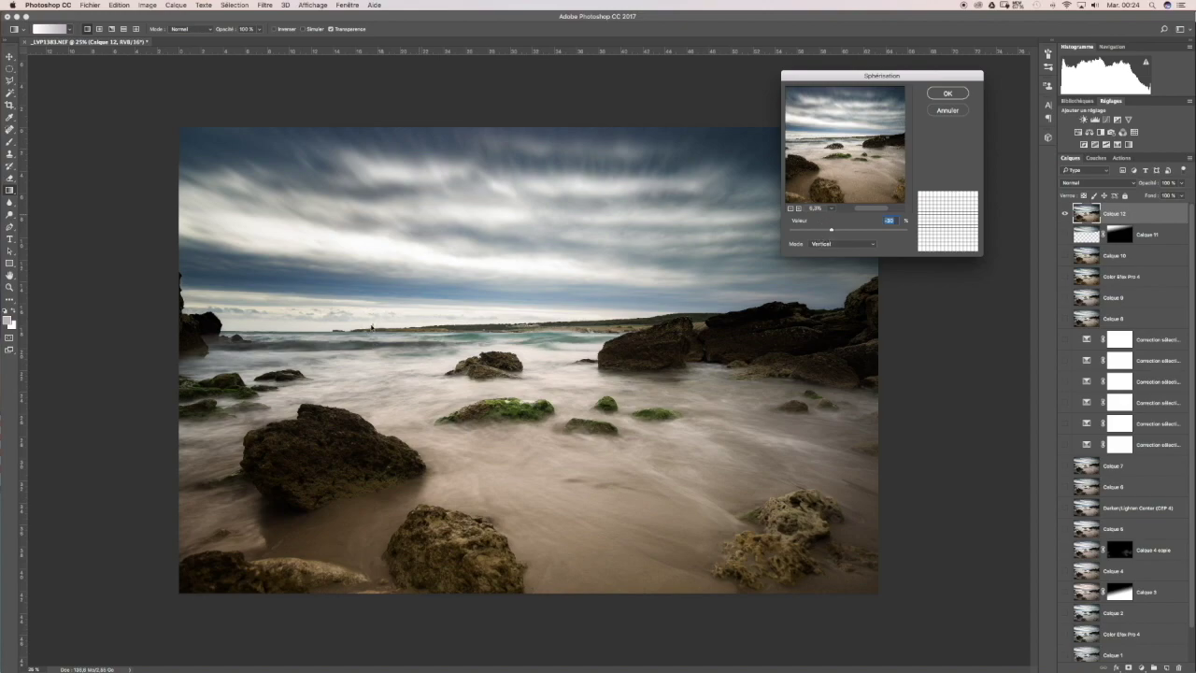
pyautogui.moveTo(832, 231); pyautogui.dragTo(837, 231)
pyautogui.click(947, 93)
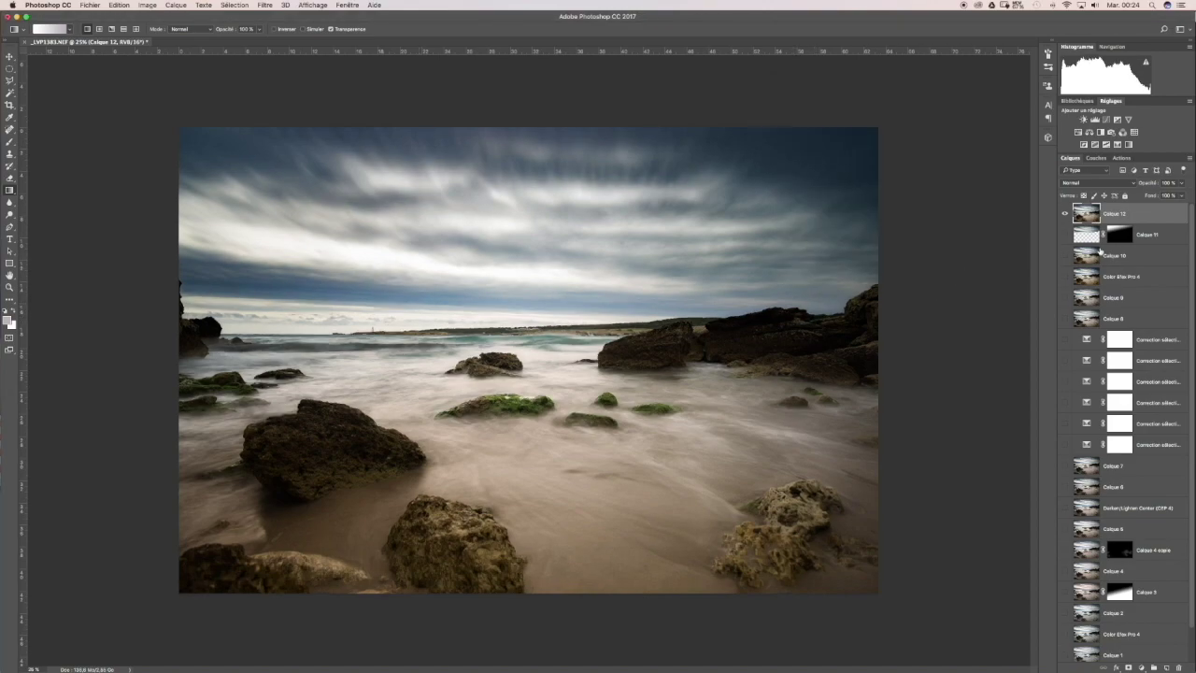
pyautogui.click(1064, 214)
pyautogui.click(1063, 214)
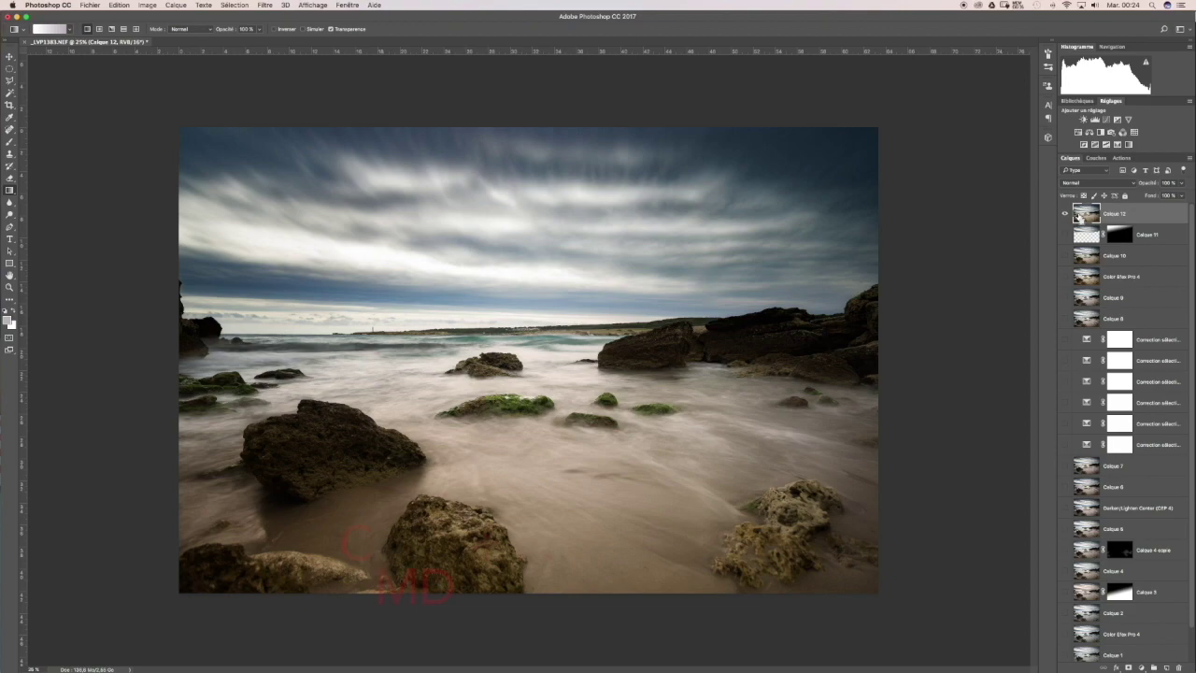
# Step: Stamp the image into a new layer, straighten it along the horizon with the Ruler tool, and check its edges
pyautogui.press('super+alt+shift+e')
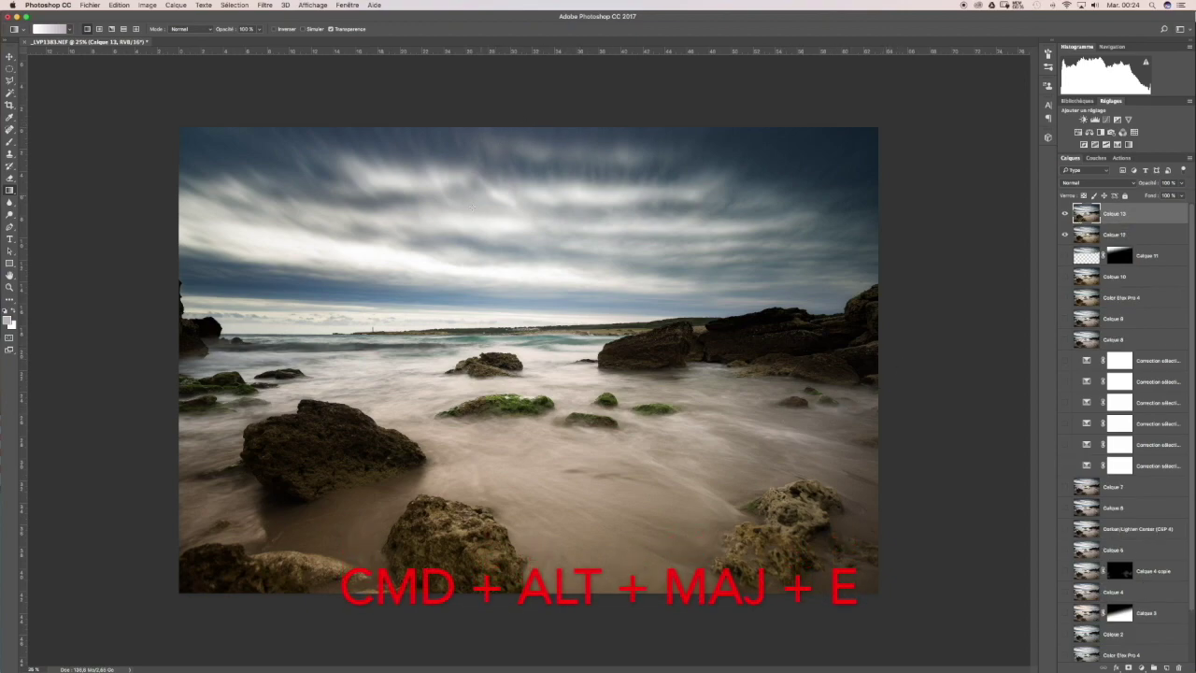
pyautogui.press('b')
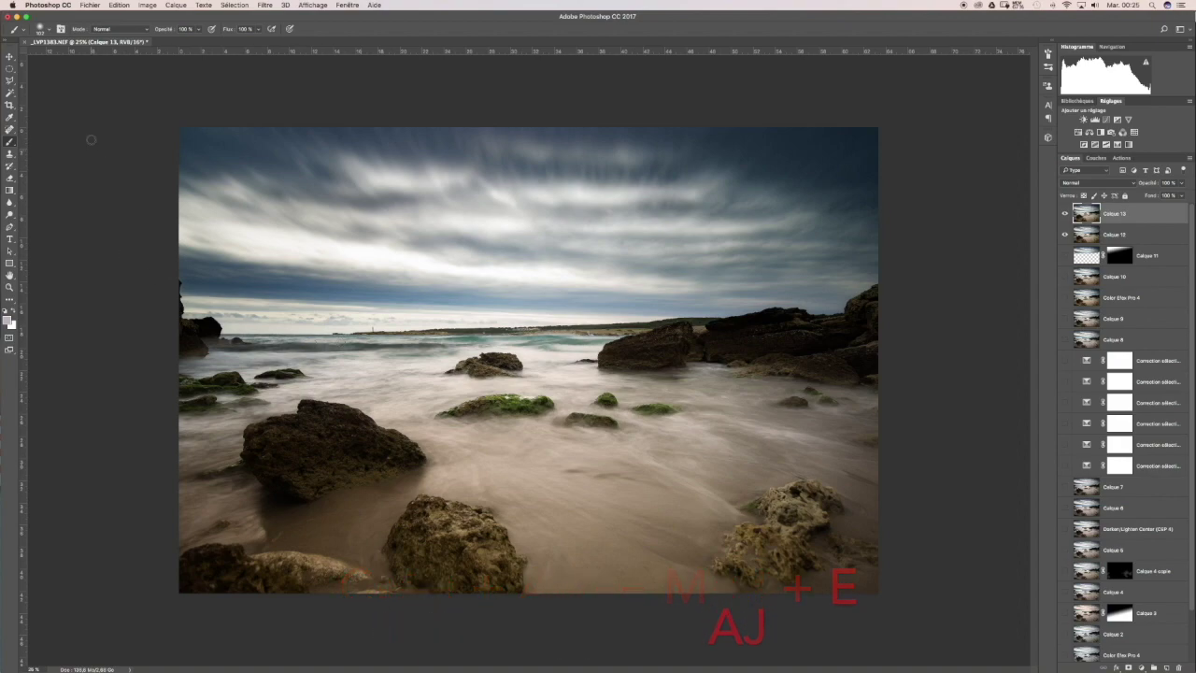
pyautogui.click(11, 118)
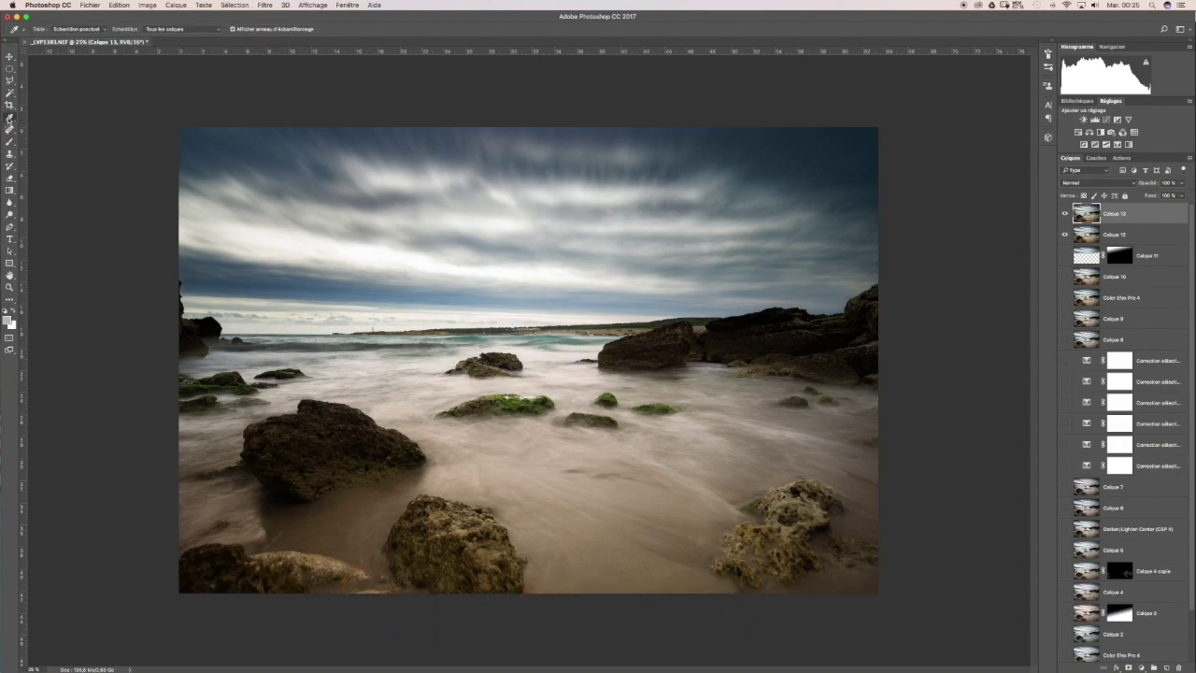
pyautogui.rightClick(10, 118)
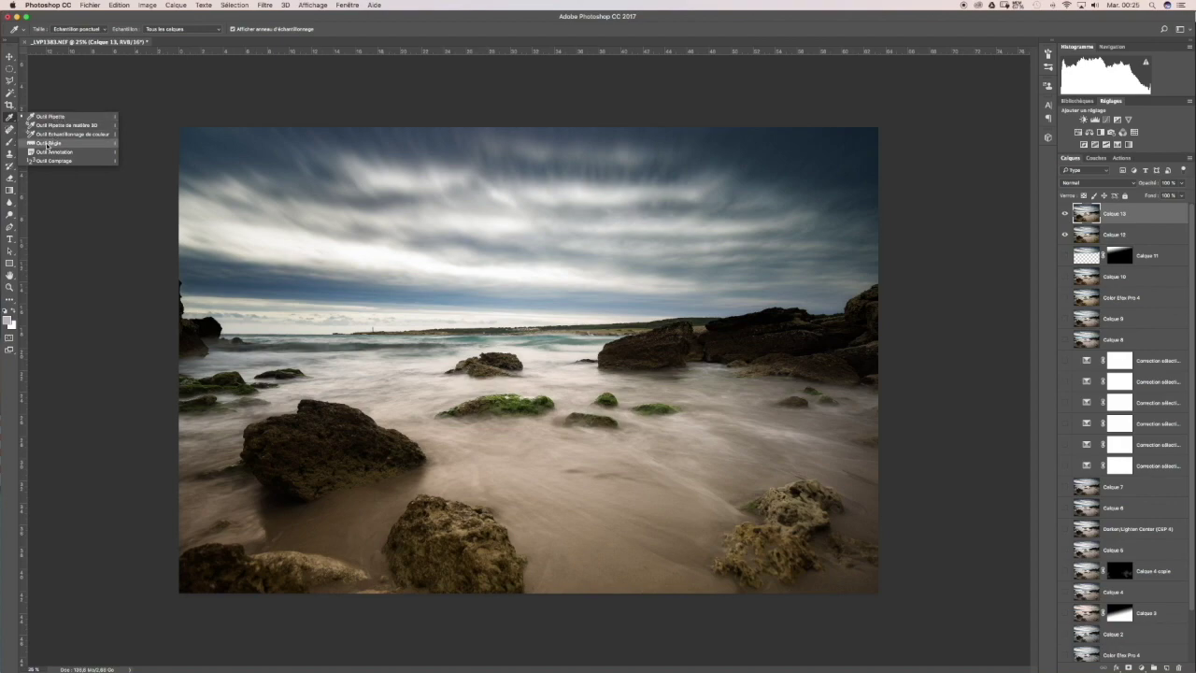
pyautogui.click(46, 143)
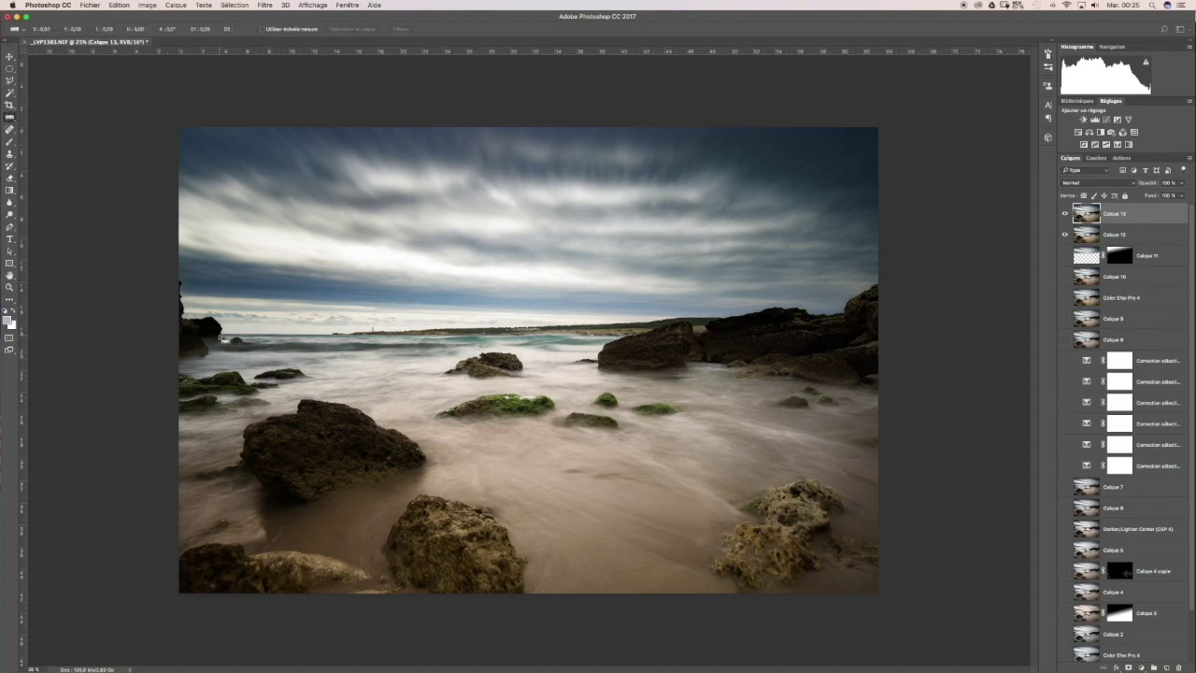
pyautogui.moveTo(222, 336); pyautogui.dragTo(844, 328)
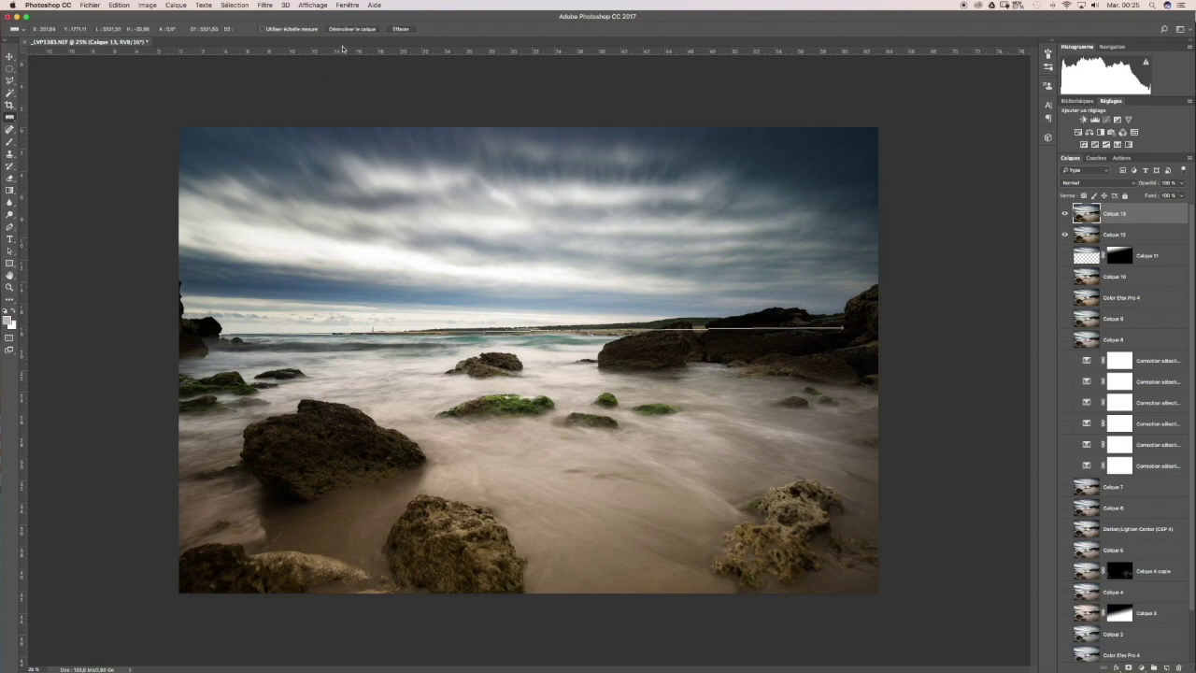
pyautogui.click(345, 30)
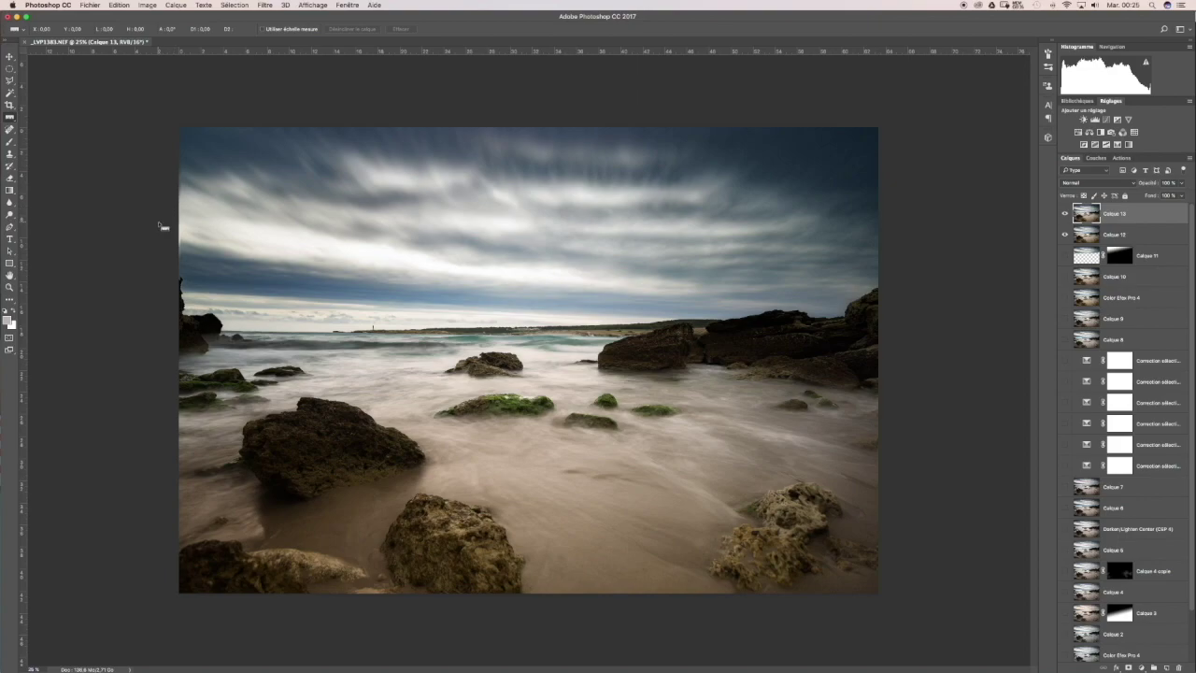
pyautogui.press('super+plus')
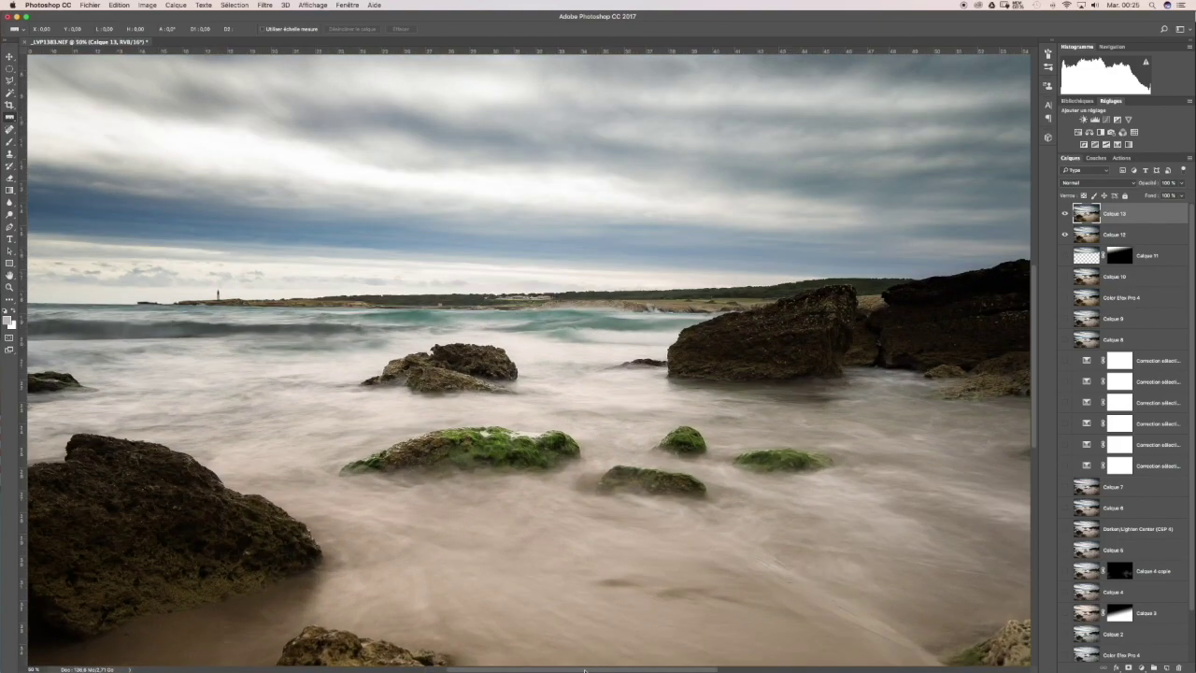
pyautogui.moveTo(486, 669); pyautogui.dragTo(337, 670)
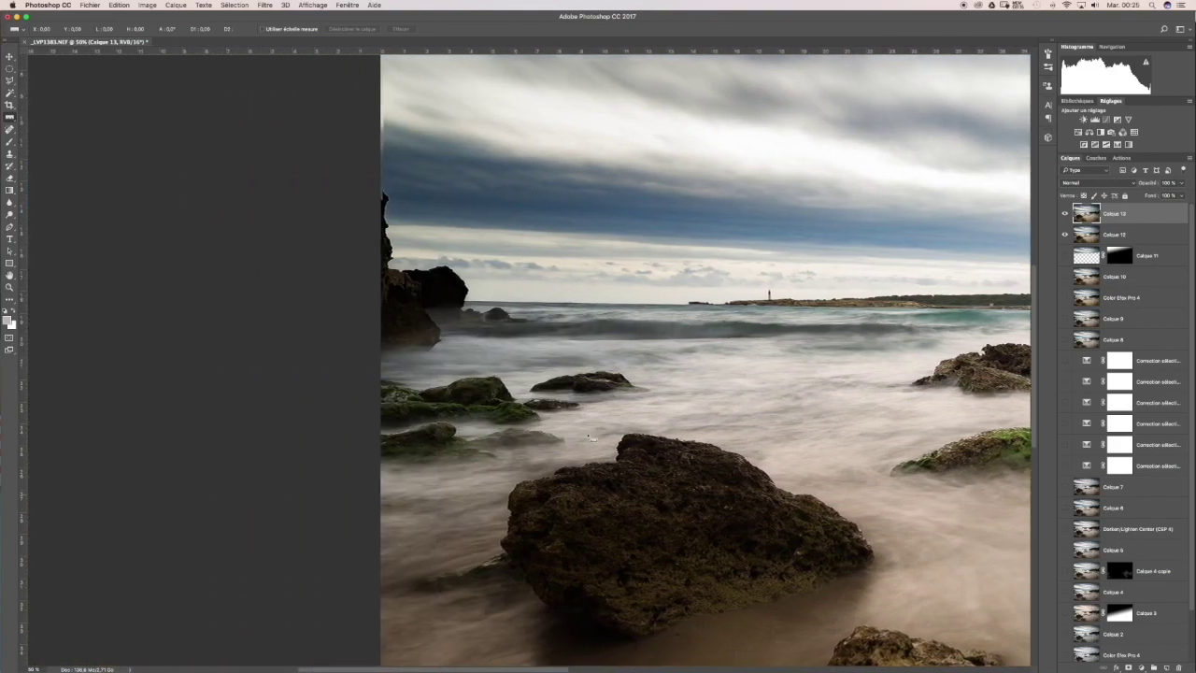
pyautogui.scroll(5, 1035, 374)
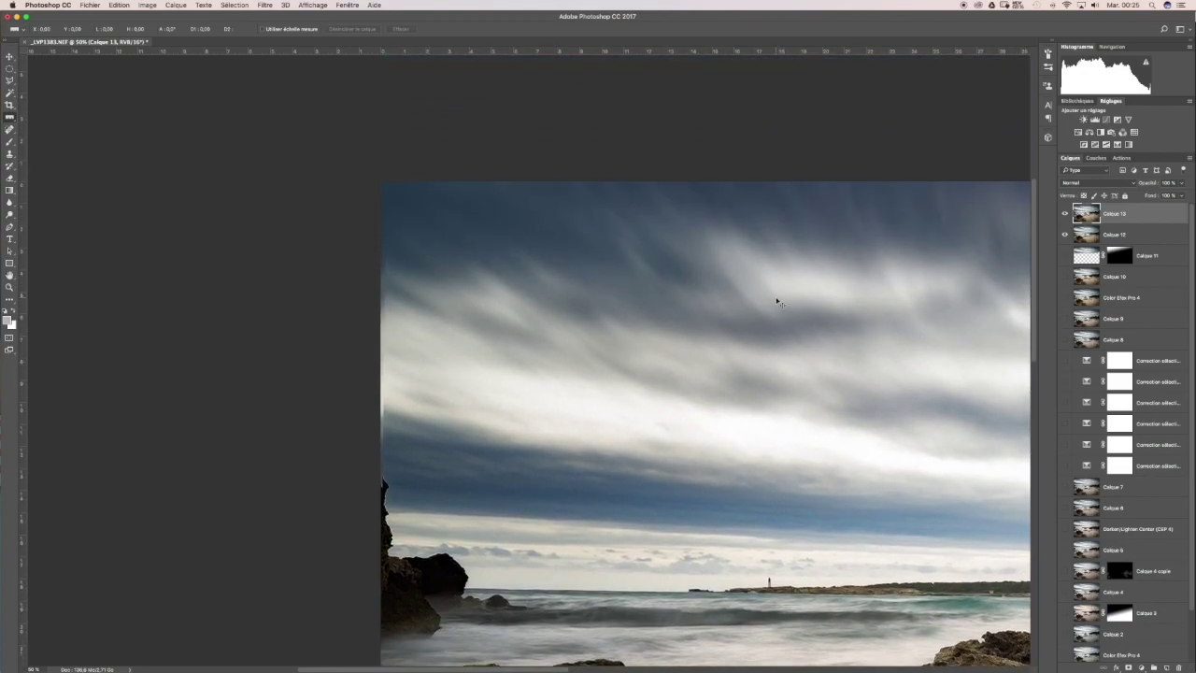
pyautogui.press('super+minus')
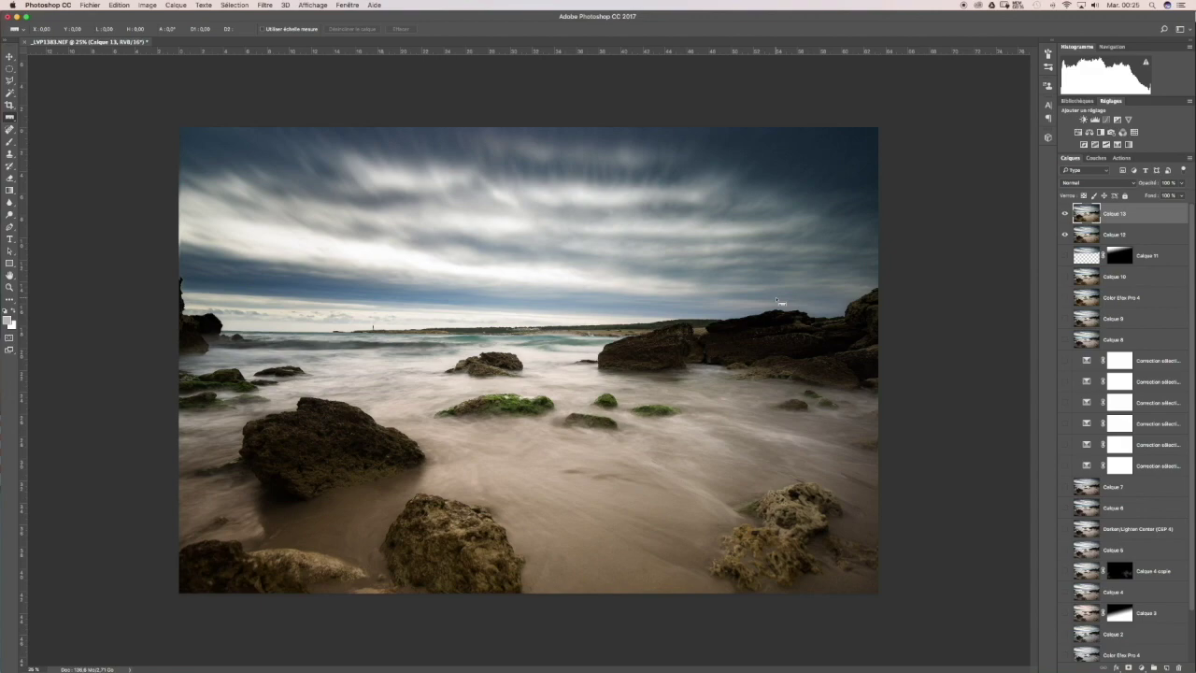
# Step: Free-transform the straightened layer, enlarging it slightly beyond all canvas edges to cover the tilted corners, and apply the transformation
pyautogui.press('super+t')
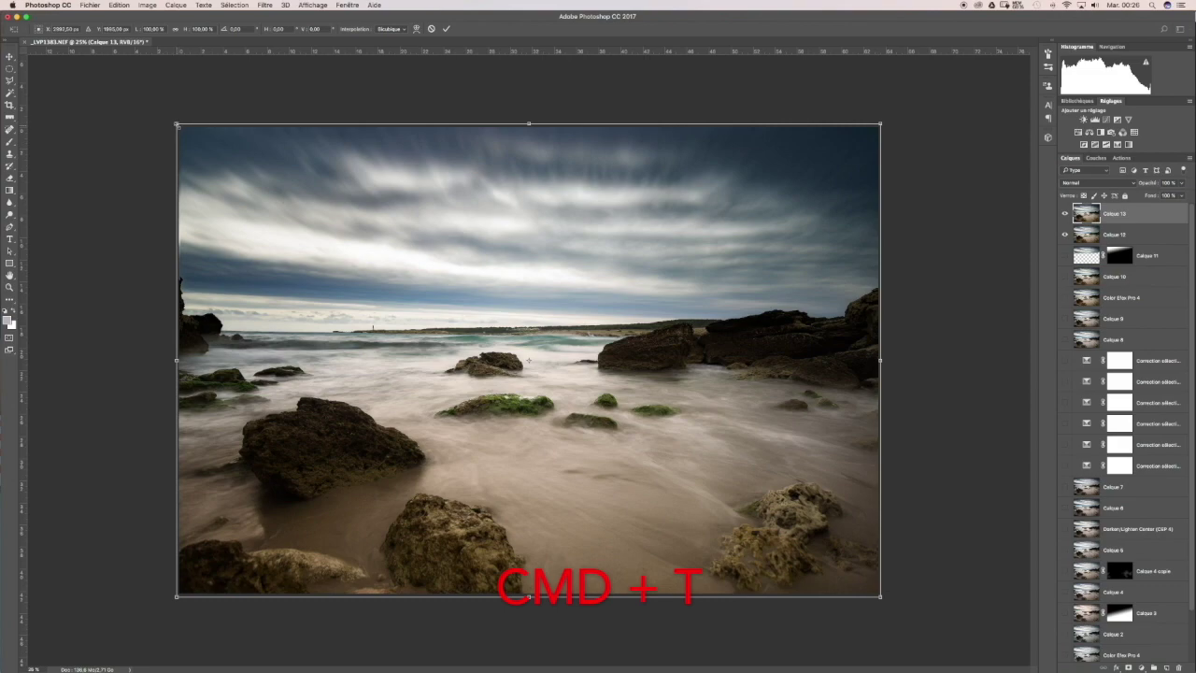
pyautogui.moveTo(177, 122); pyautogui.dragTo(174, 109)
pyautogui.moveTo(880, 119); pyautogui.dragTo(884, 117)
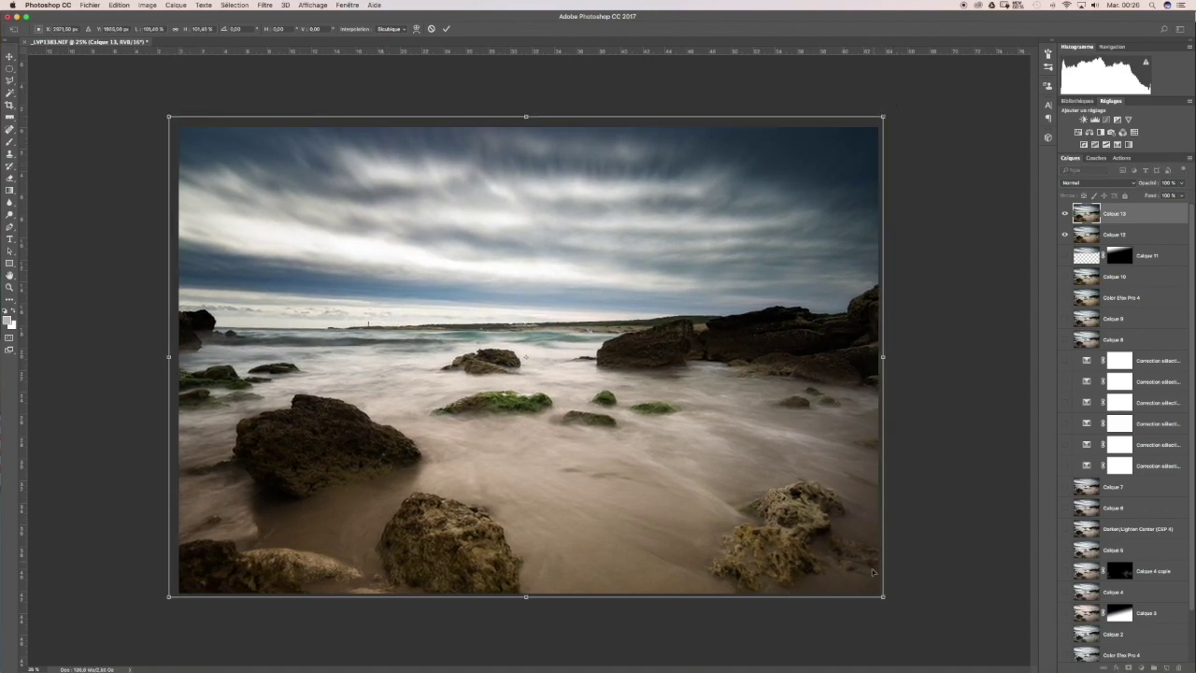
pyautogui.moveTo(882, 595); pyautogui.dragTo(886, 598)
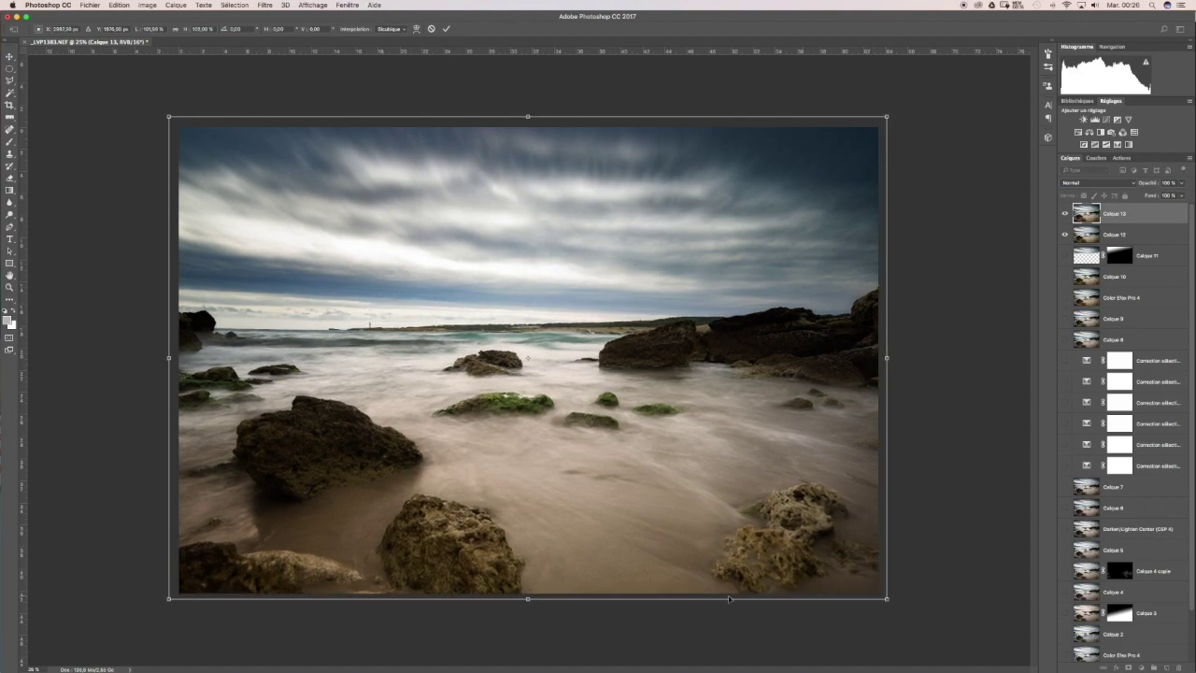
pyautogui.moveTo(167, 600); pyautogui.dragTo(162, 603)
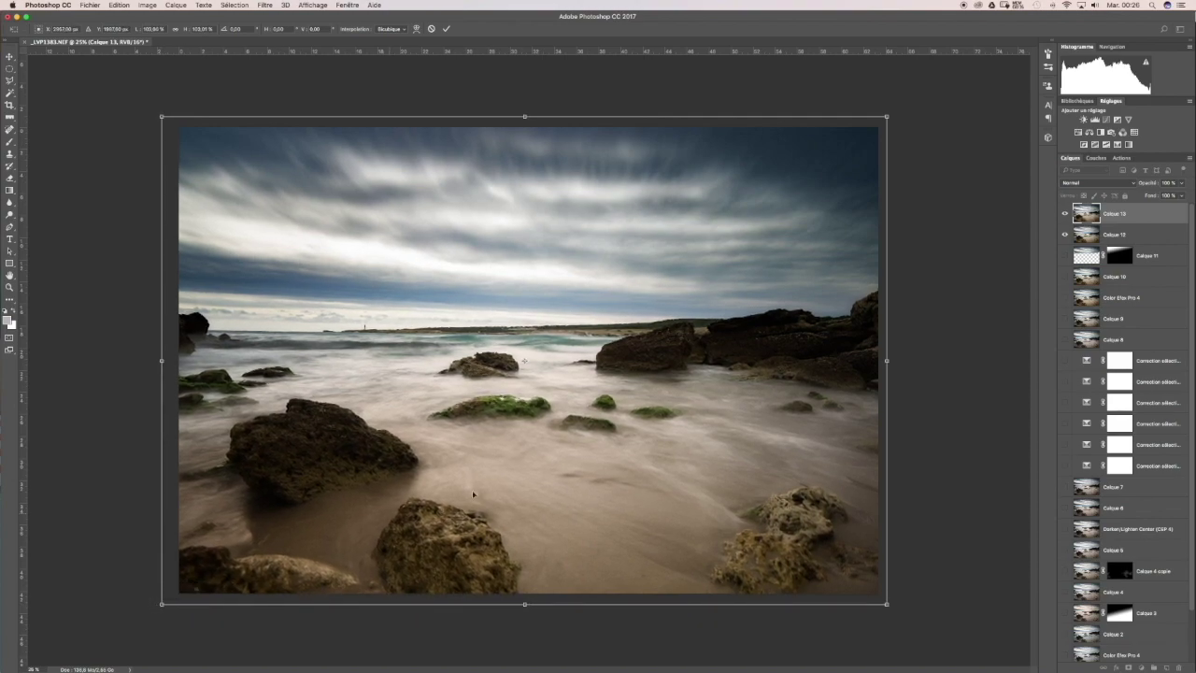
pyautogui.moveTo(889, 601); pyautogui.dragTo(890, 605)
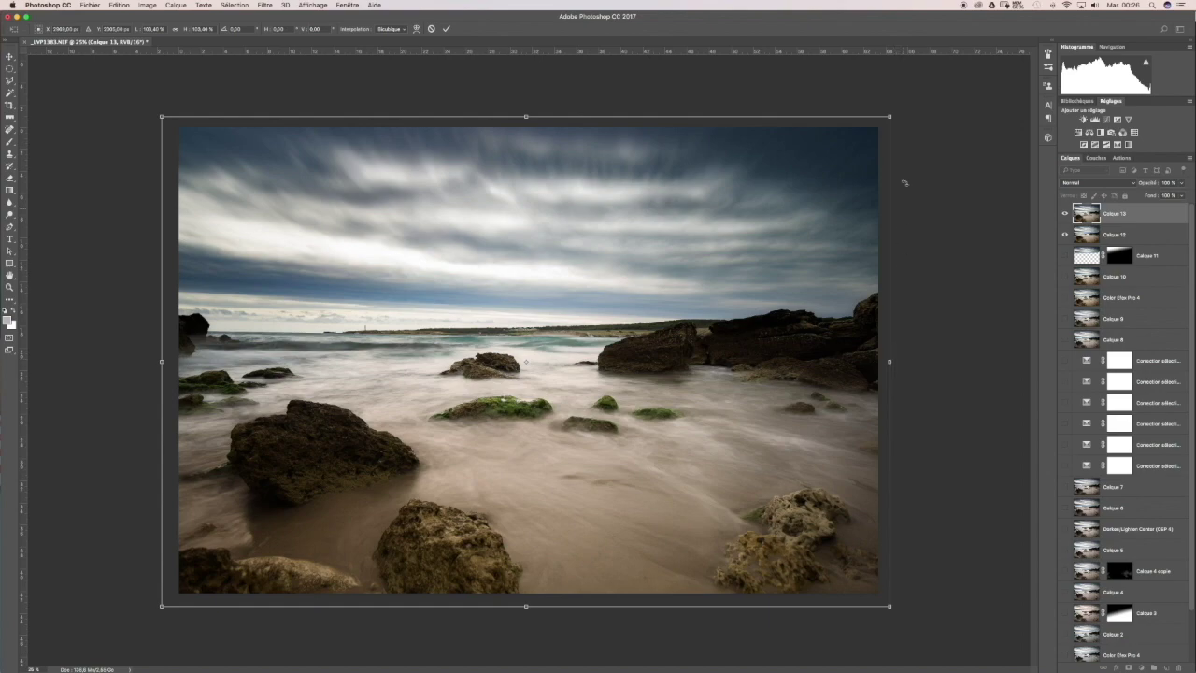
pyautogui.moveTo(891, 113); pyautogui.dragTo(893, 117)
pyautogui.click(446, 29)
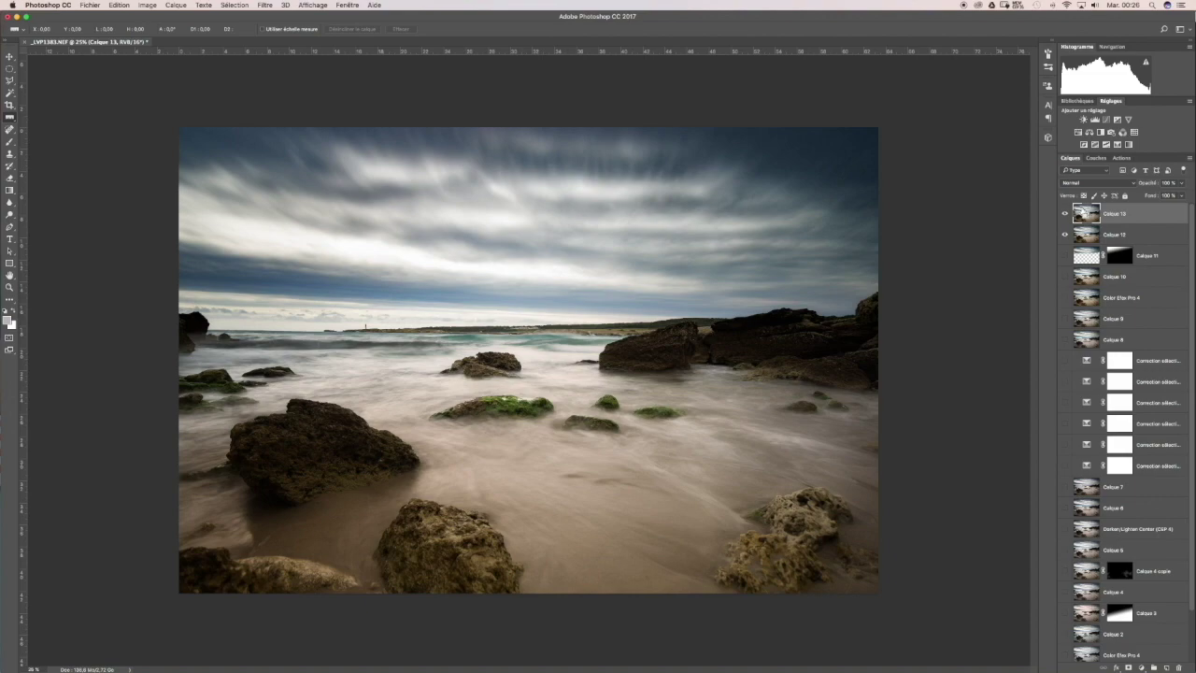
# Step: Stamp the visible layers into a new layer, open the Curves adjustment on it, and slightly raise the RGB midtones
pyautogui.press('super+alt+shift+e')
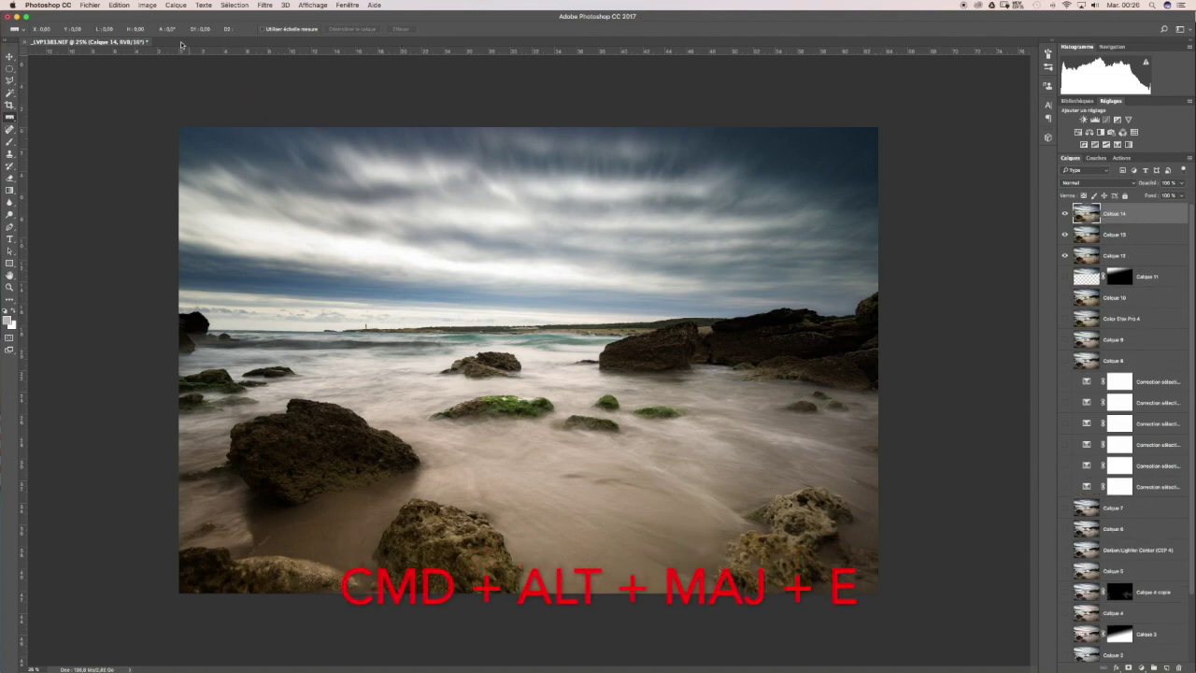
pyautogui.click(147, 6)
pyautogui.moveTo(187, 31)
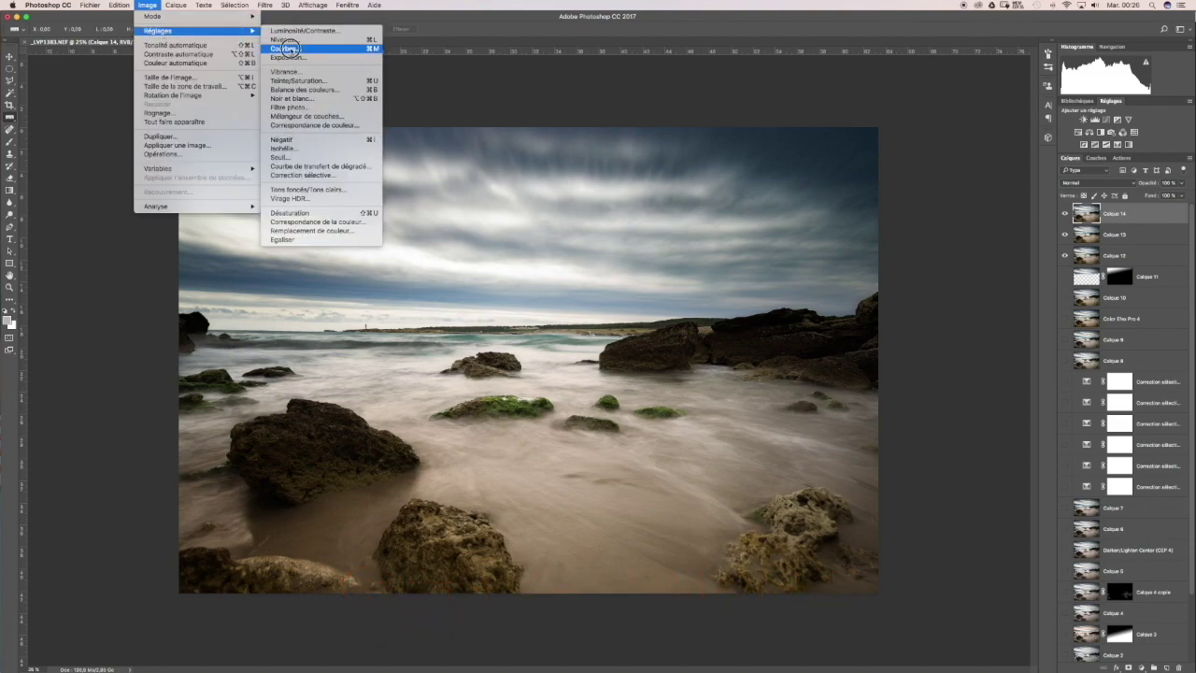
pyautogui.click(286, 49)
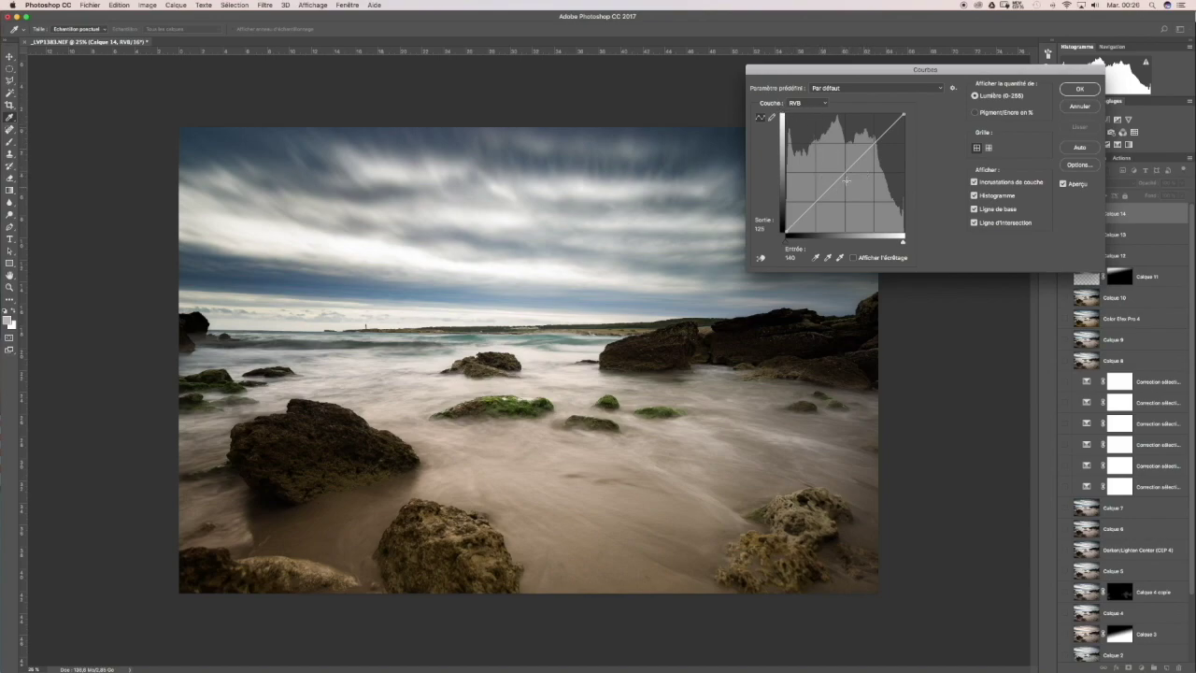
pyautogui.click(846, 172)
pyautogui.moveTo(846, 171); pyautogui.dragTo(847, 167)
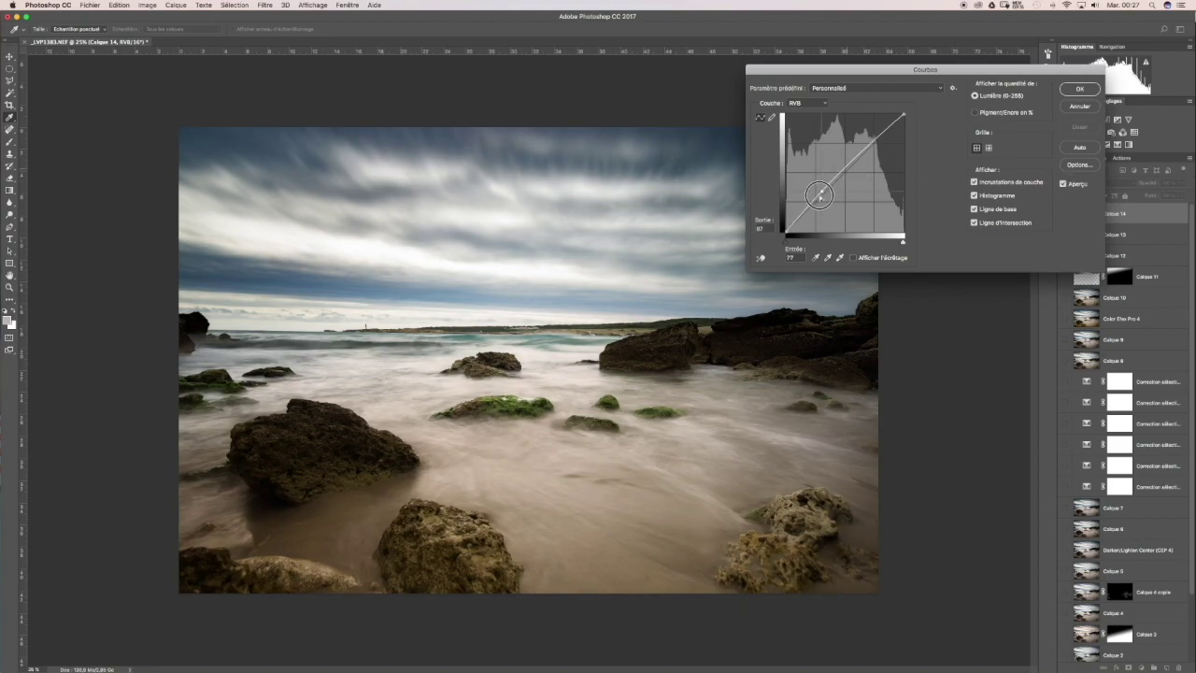
# Step: Try an RGB S-curve that lowers the shadows around input 64 and raises the highlights around input 191
pyautogui.moveTo(815, 201); pyautogui.dragTo(814, 205)
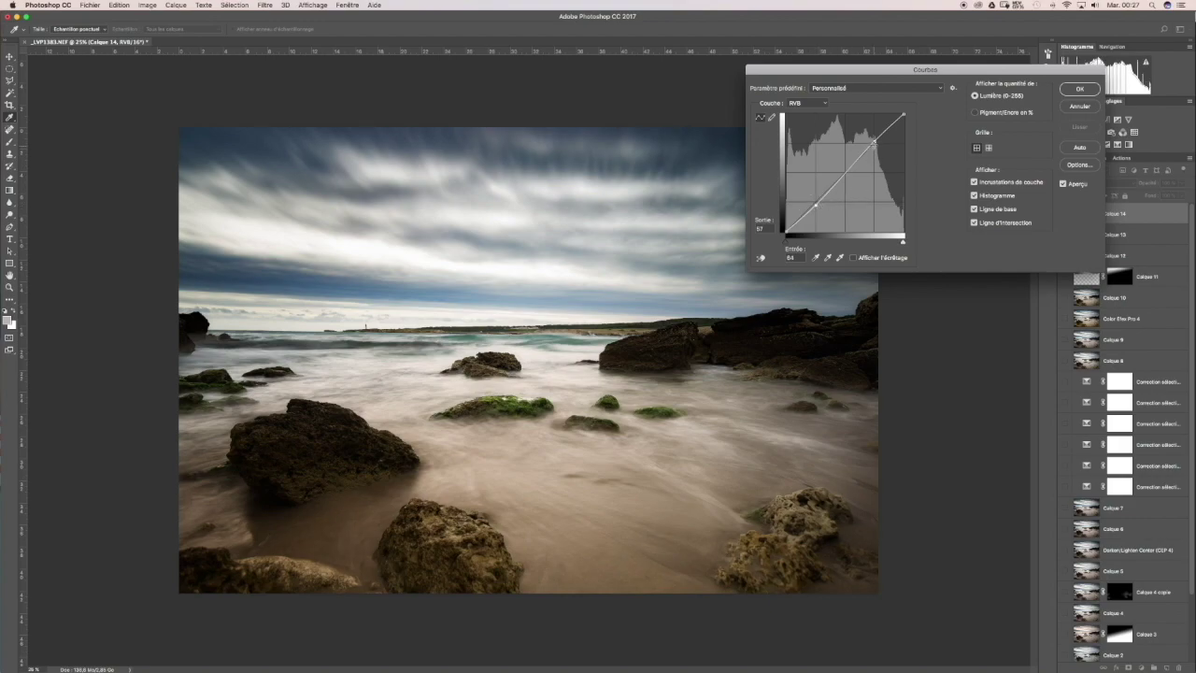
pyautogui.moveTo(876, 140); pyautogui.dragTo(874, 139)
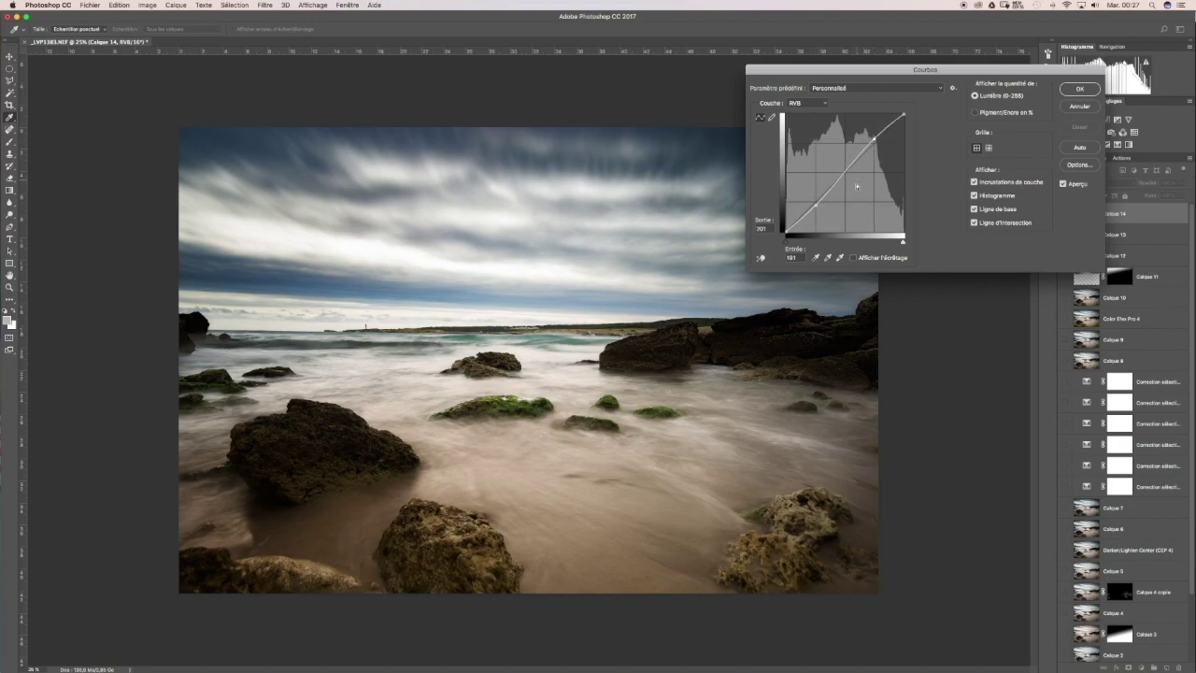
pyautogui.moveTo(874, 139)
pyautogui.mouseDown()
pyautogui.moveTo(876, 127)
pyautogui.moveTo(875, 140)
pyautogui.mouseUp()
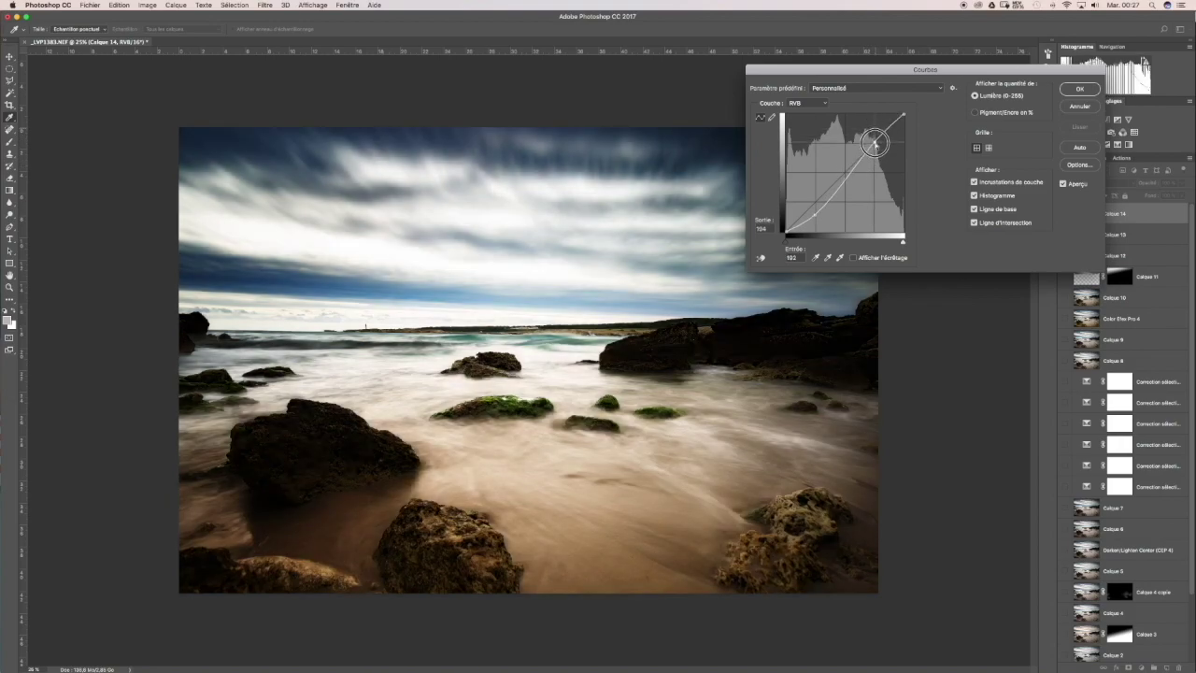
# Step: Set a single RGB curve midpoint at input 128, output 137, compare with the preview off and on, and apply Curves
pyautogui.moveTo(815, 202); pyautogui.dragTo(846, 168)
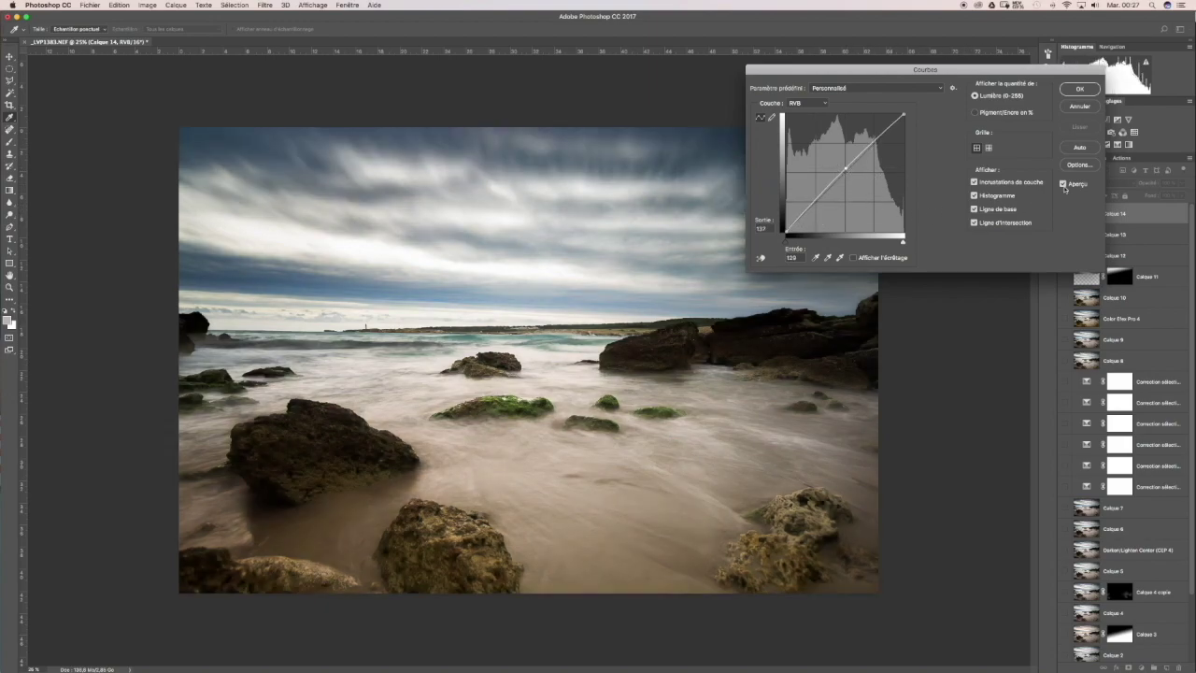
pyautogui.click(1062, 185)
pyautogui.click(1063, 184)
pyautogui.click(1081, 90)
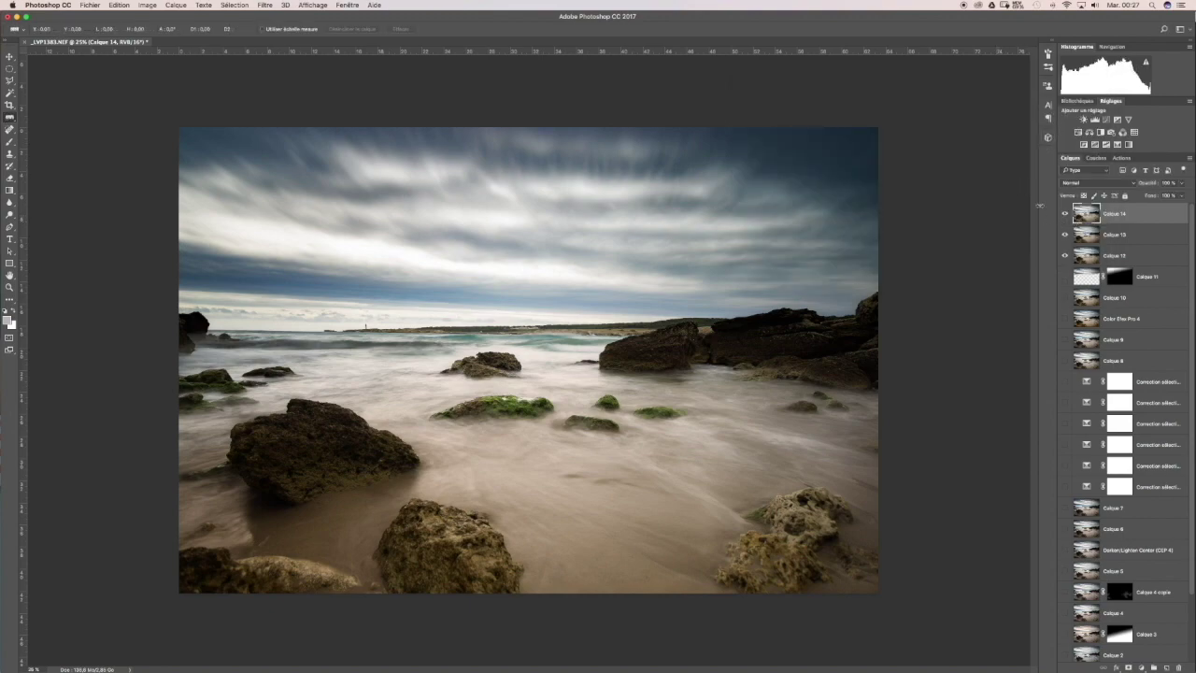
# Step: Stamp the image into a new layer, open the Camera Raw filter on it, and set Saturation to +23
pyautogui.press('super+alt+shift+e')
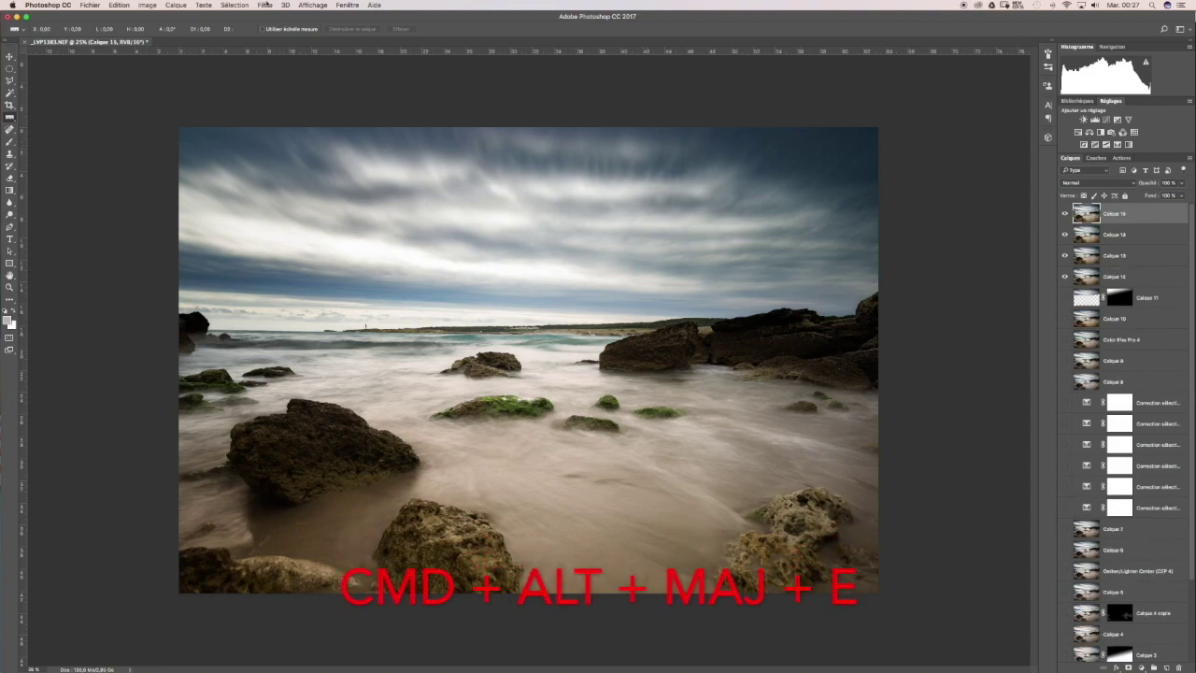
pyautogui.click(266, 4)
pyautogui.click(274, 63)
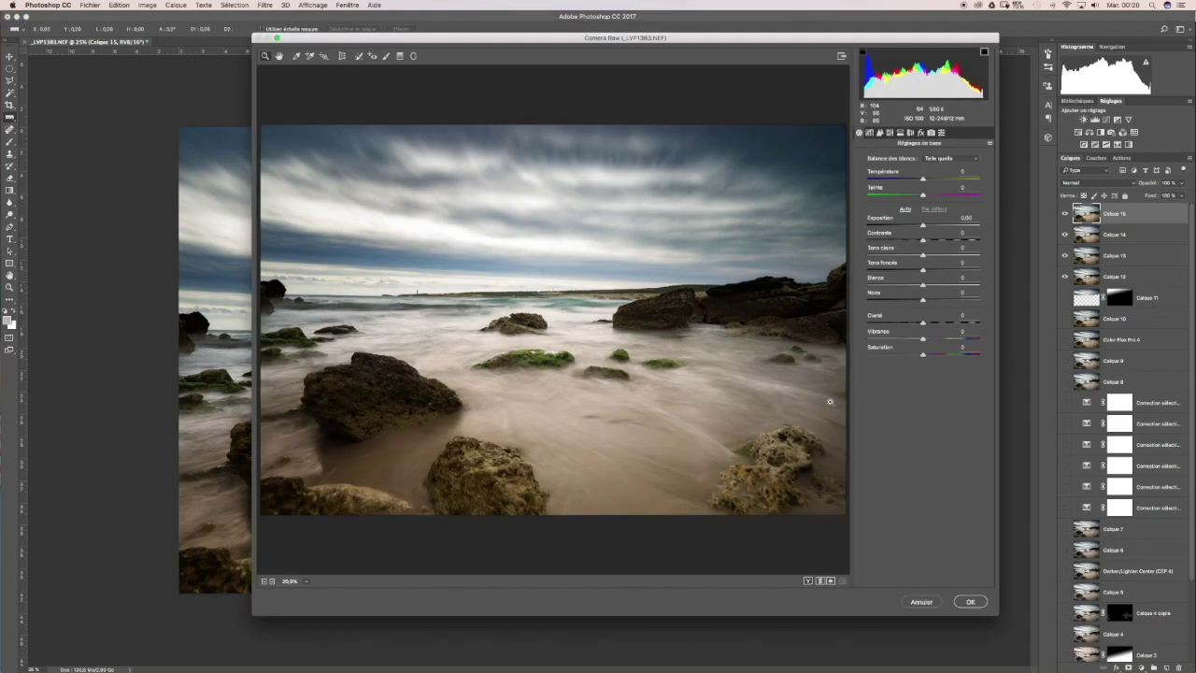
pyautogui.moveTo(924, 356); pyautogui.dragTo(933, 353)
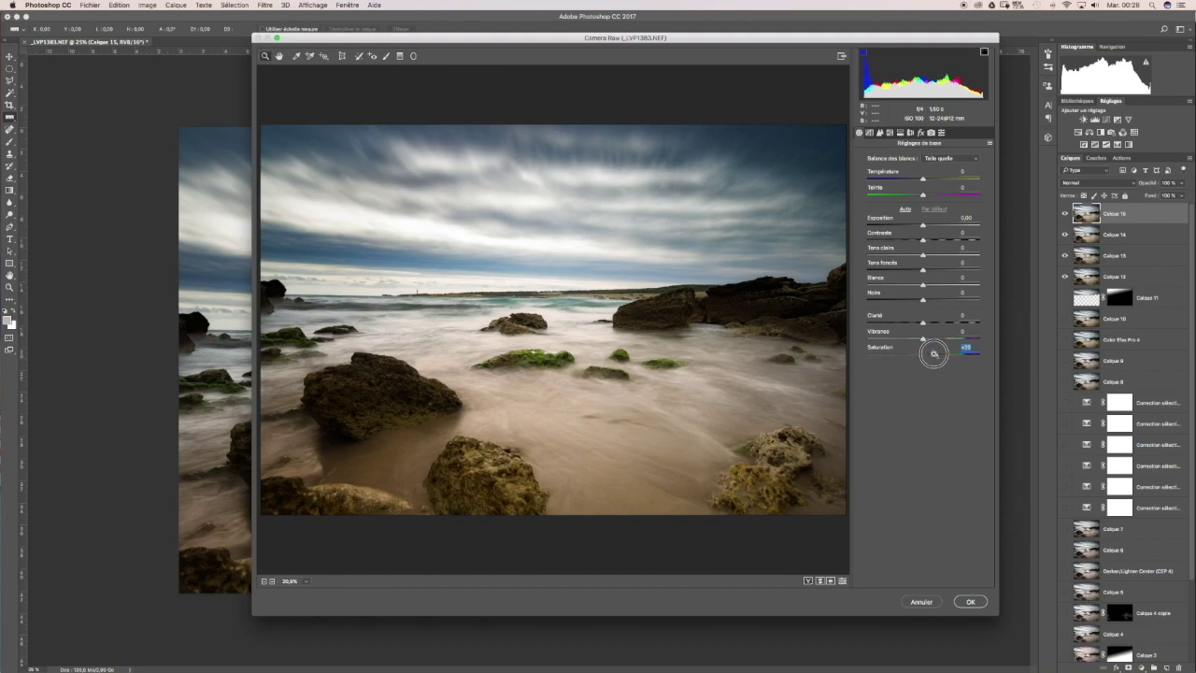
pyautogui.moveTo(934, 353); pyautogui.dragTo(934, 353)
# Step: Cool the image with a slightly negative Camera Raw temperature and apply the filter
pyautogui.moveTo(922, 178); pyautogui.dragTo(920, 180)
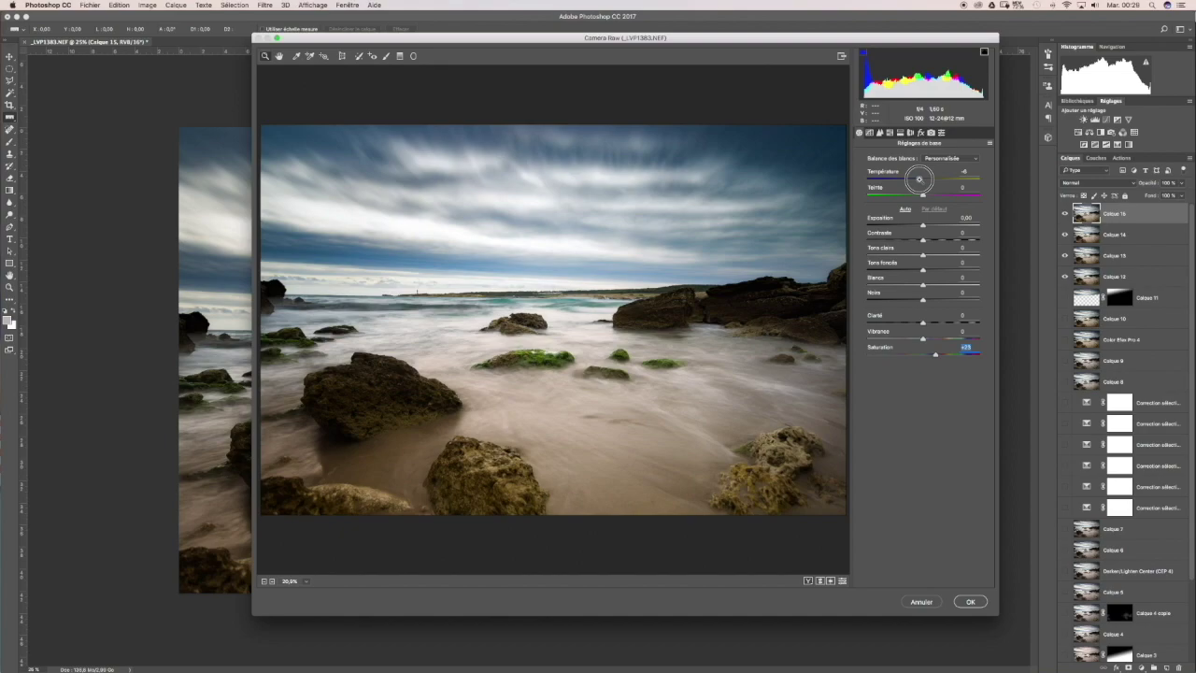
pyautogui.moveTo(919, 179); pyautogui.dragTo(920, 179)
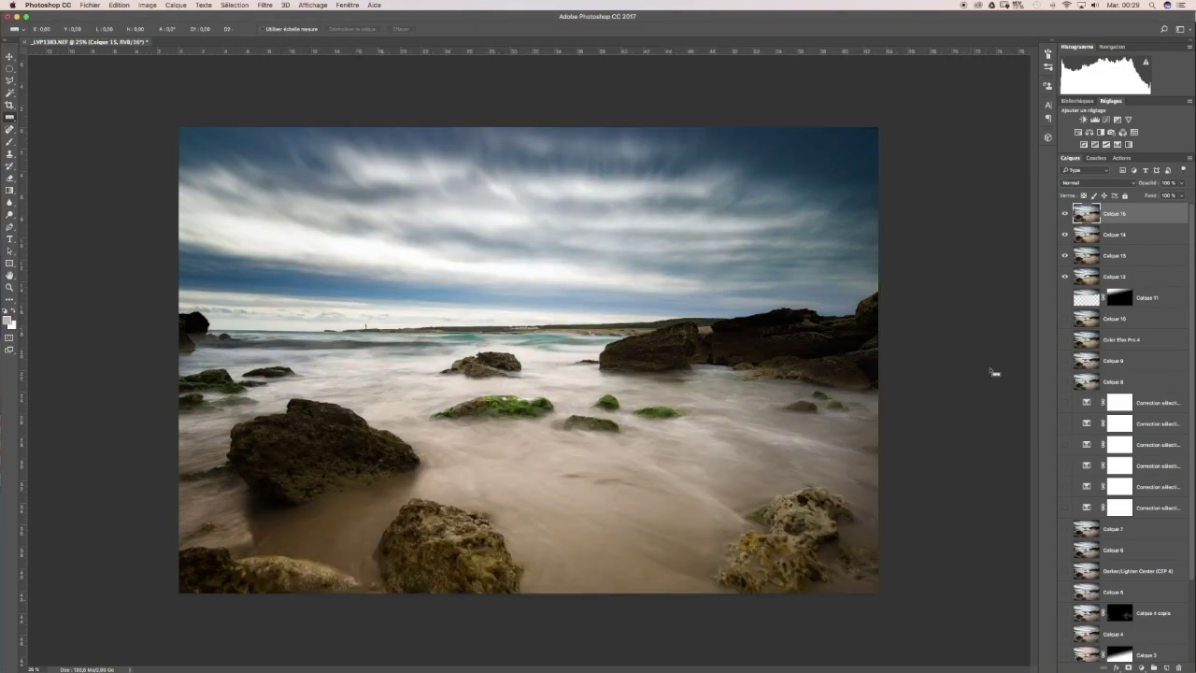
pyautogui.click(967, 601)
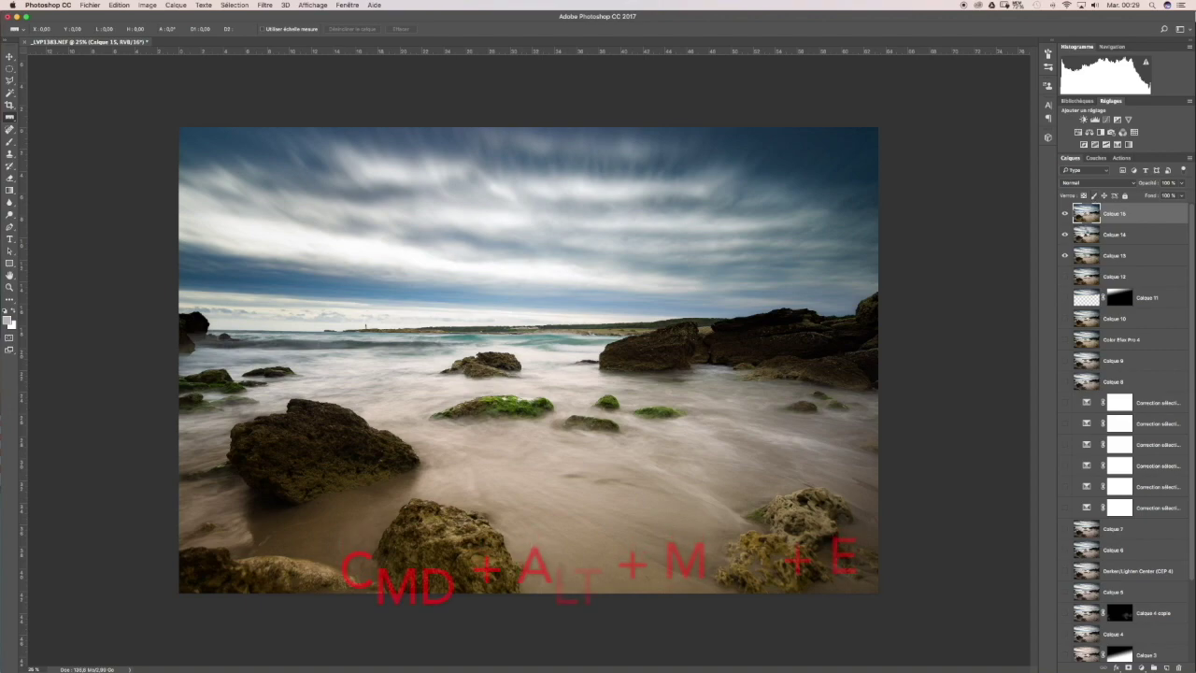
# Step: Stamp the image into a new layer, hide the layers beneath it, and toggle the new layer's visibility to compare before and after
pyautogui.press('super+alt+shift+e')
pyautogui.moveTo(1066, 235); pyautogui.dragTo(1066, 277)
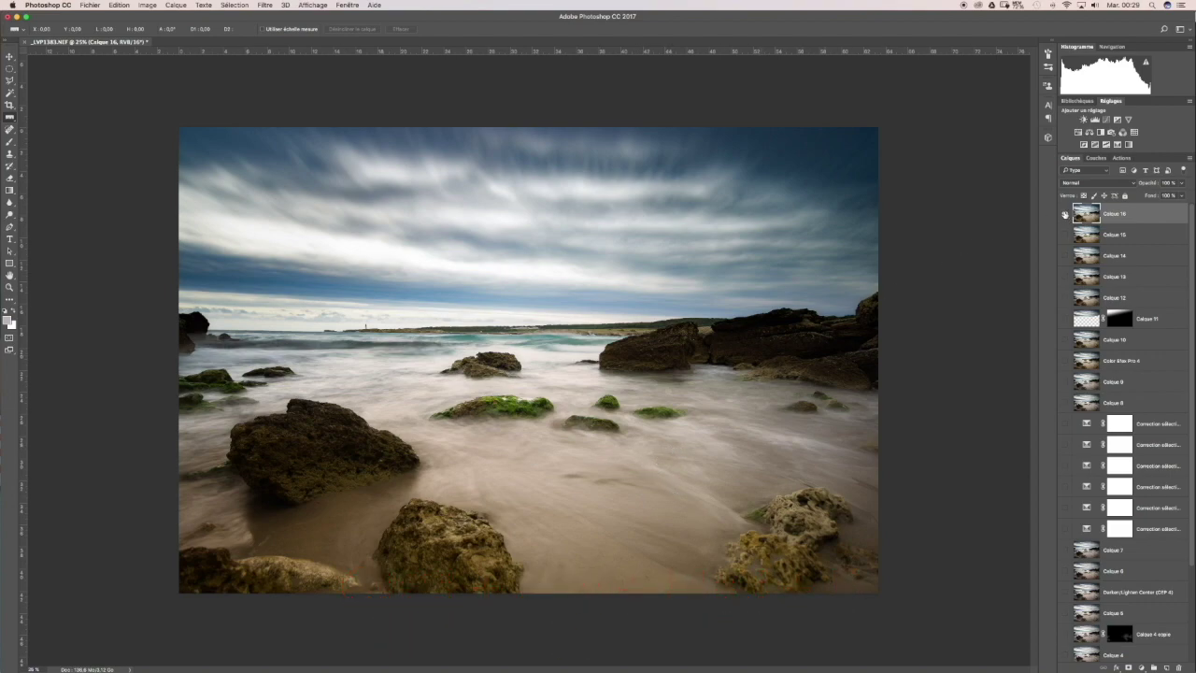
pyautogui.click(1065, 215)
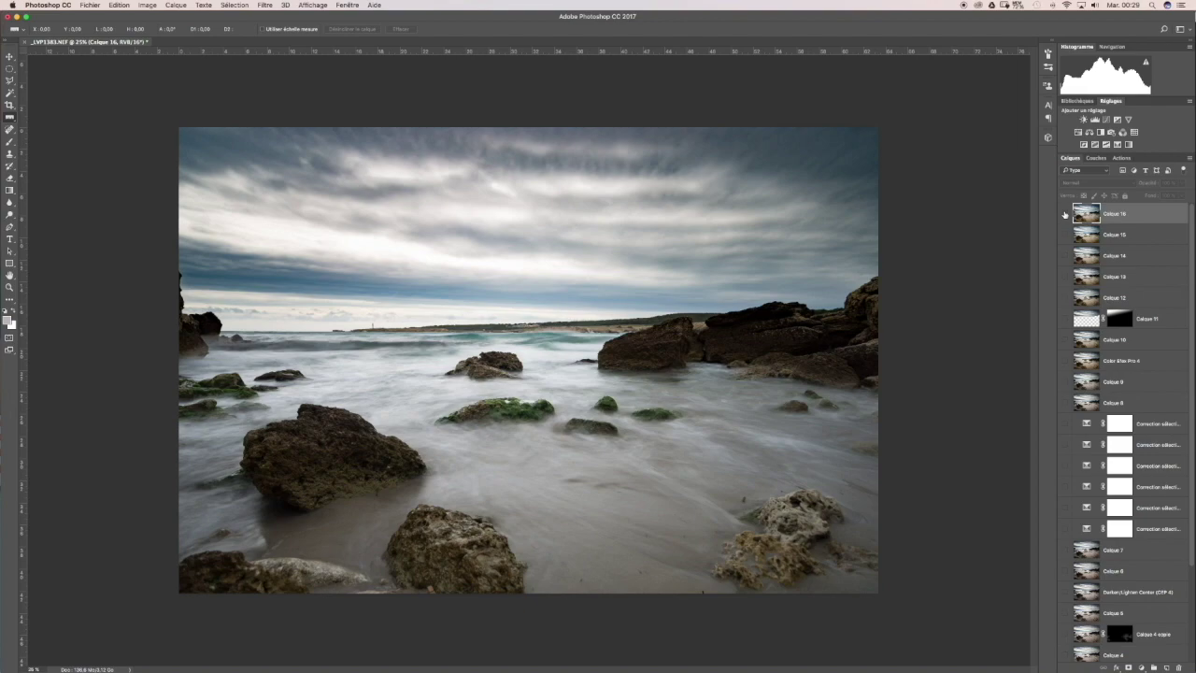
pyautogui.click(1065, 215)
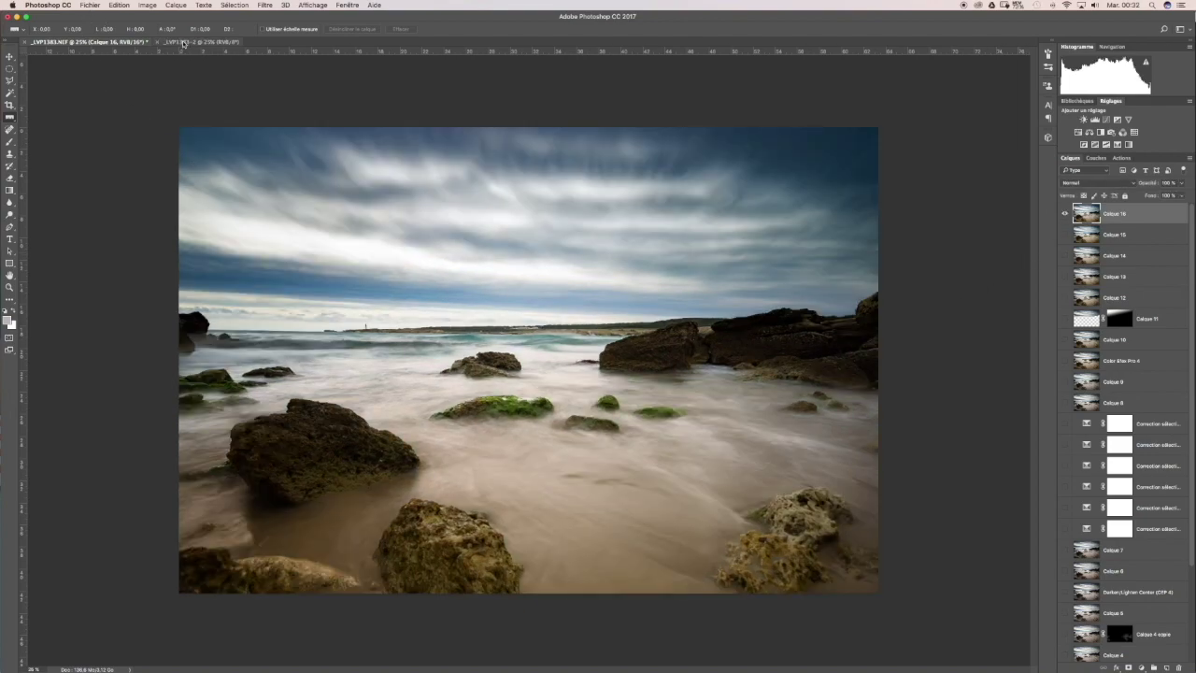
# Step: Compare the finished image with the unedited version in the _LVP1383-2 document by switching repeatedly between both documents
pyautogui.click(191, 42)
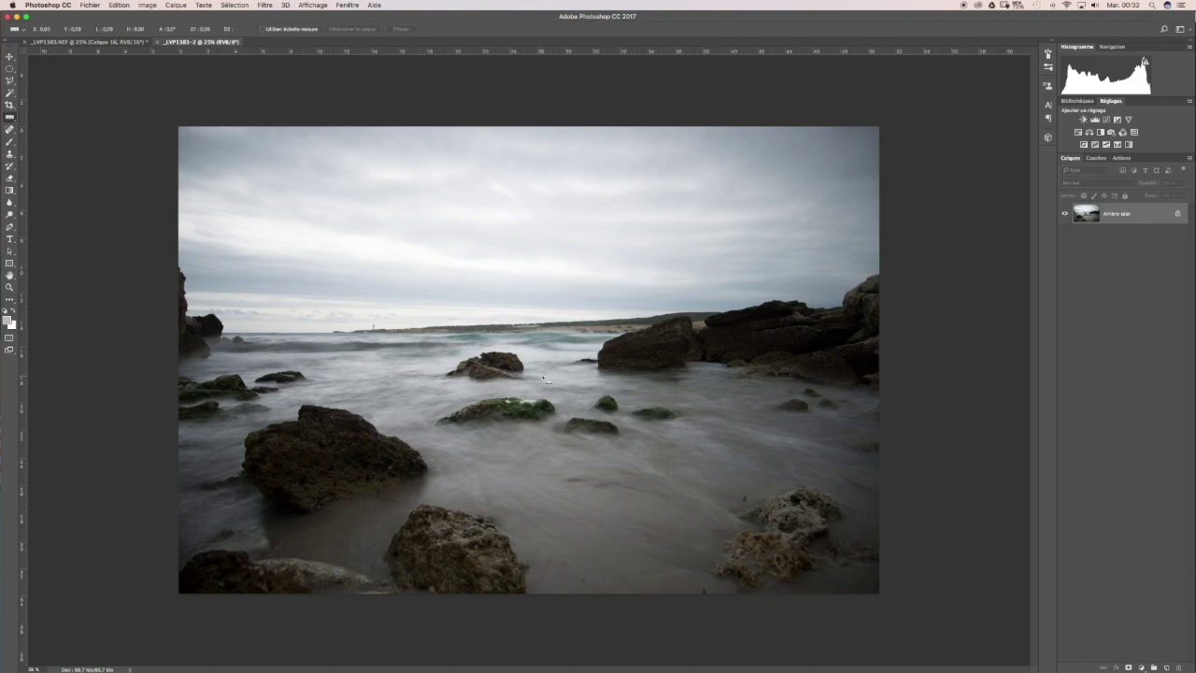
pyautogui.click(106, 42)
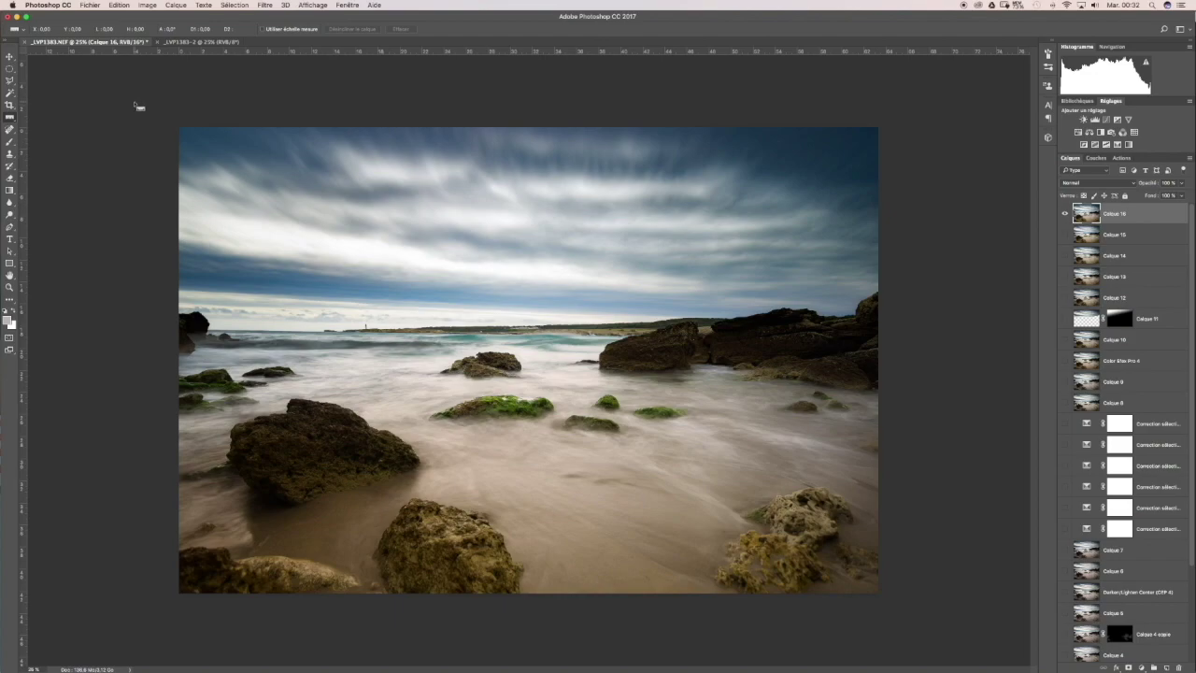
pyautogui.click(185, 44)
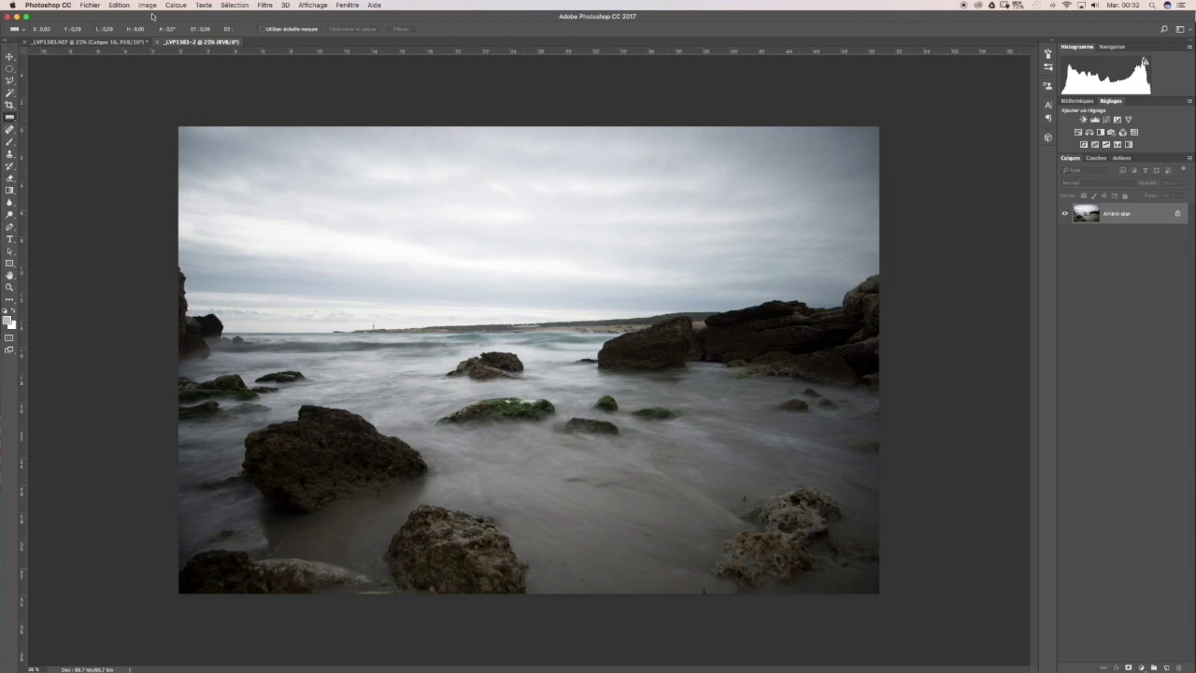
pyautogui.click(104, 43)
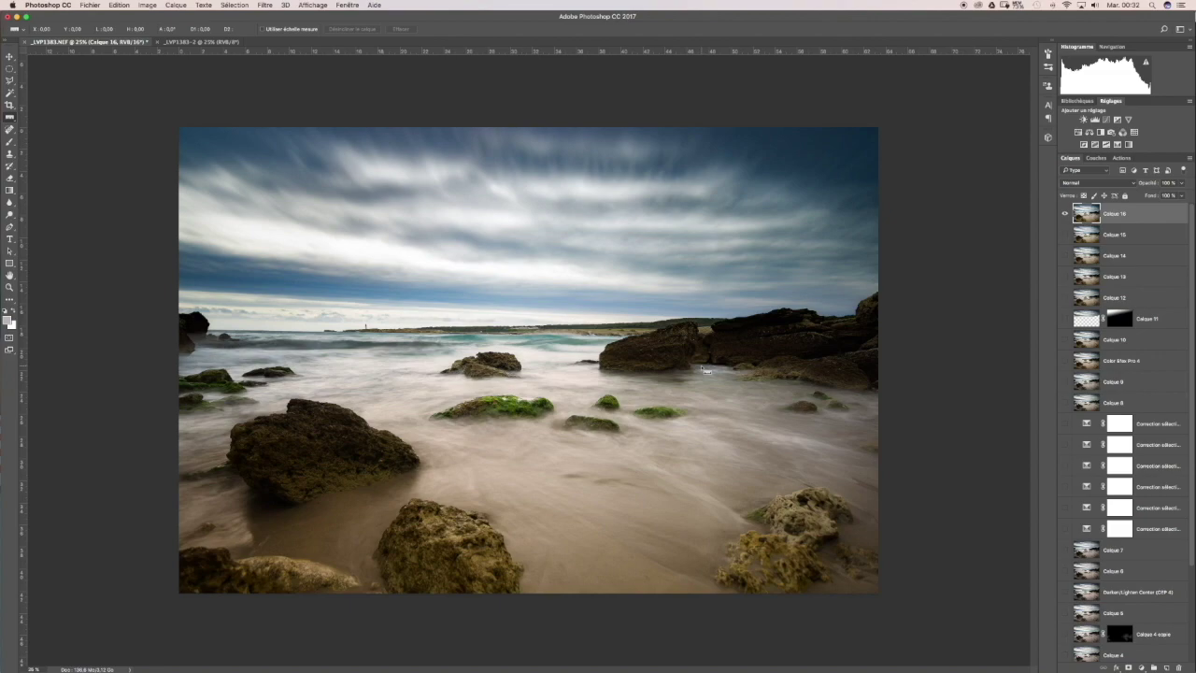
pyautogui.click(178, 43)
pyautogui.click(140, 43)
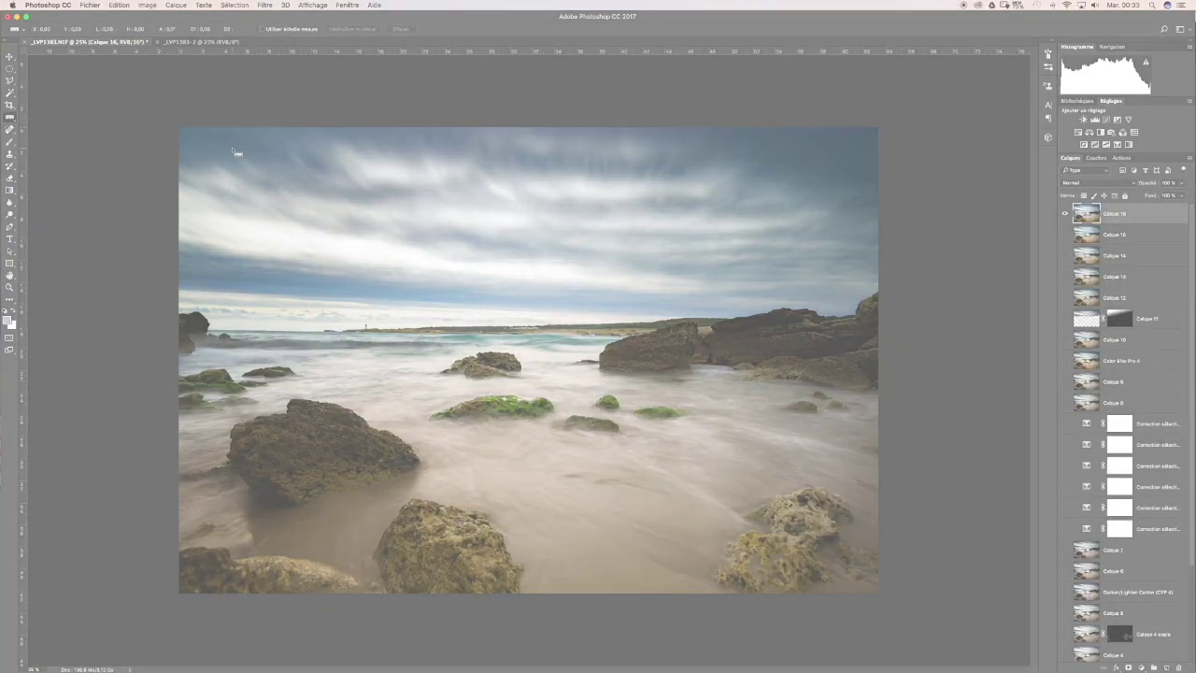